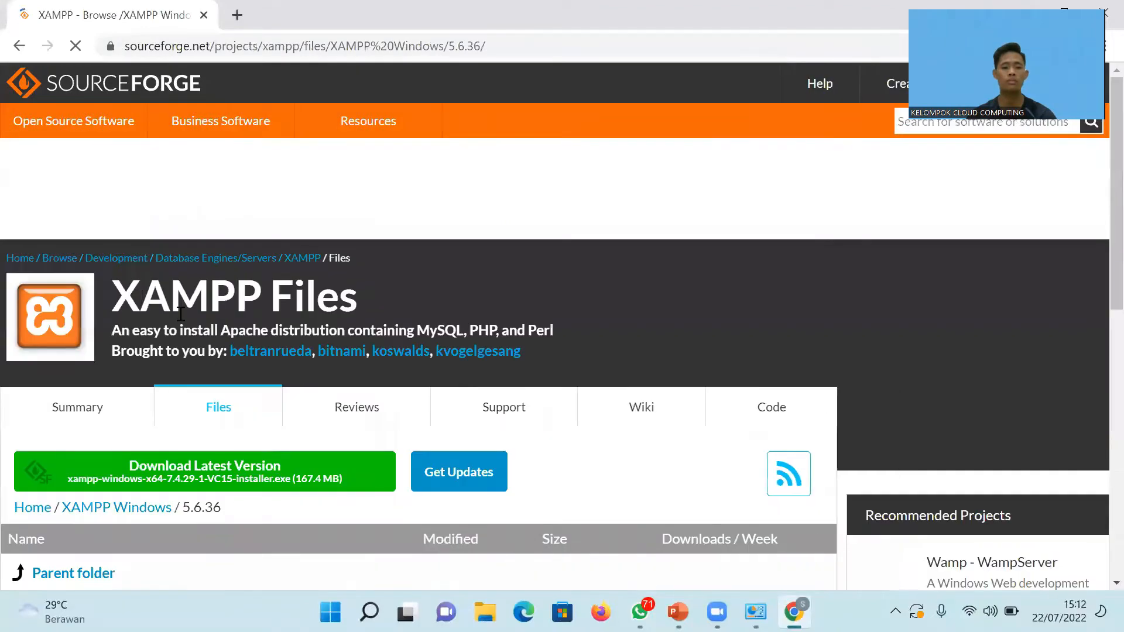
Scroll through the XAMPP 5.6.36 Windows downloads list on SourceForge.
scroll(518, 306, down, 2)
scroll(517, 306, down, 3)
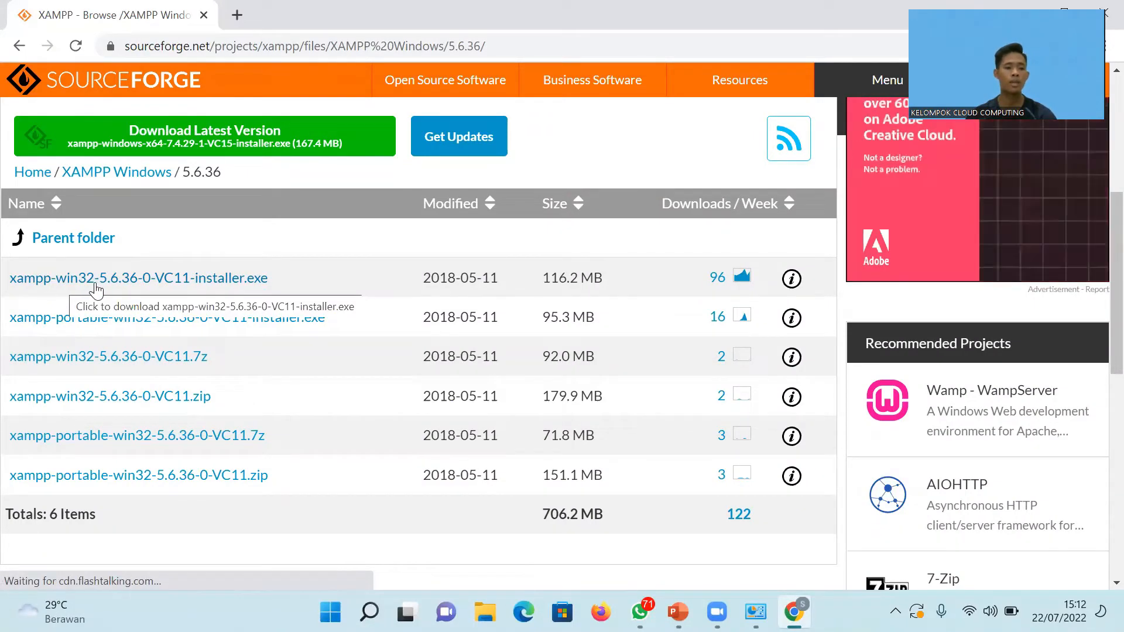
scroll(165, 290, down, 1)
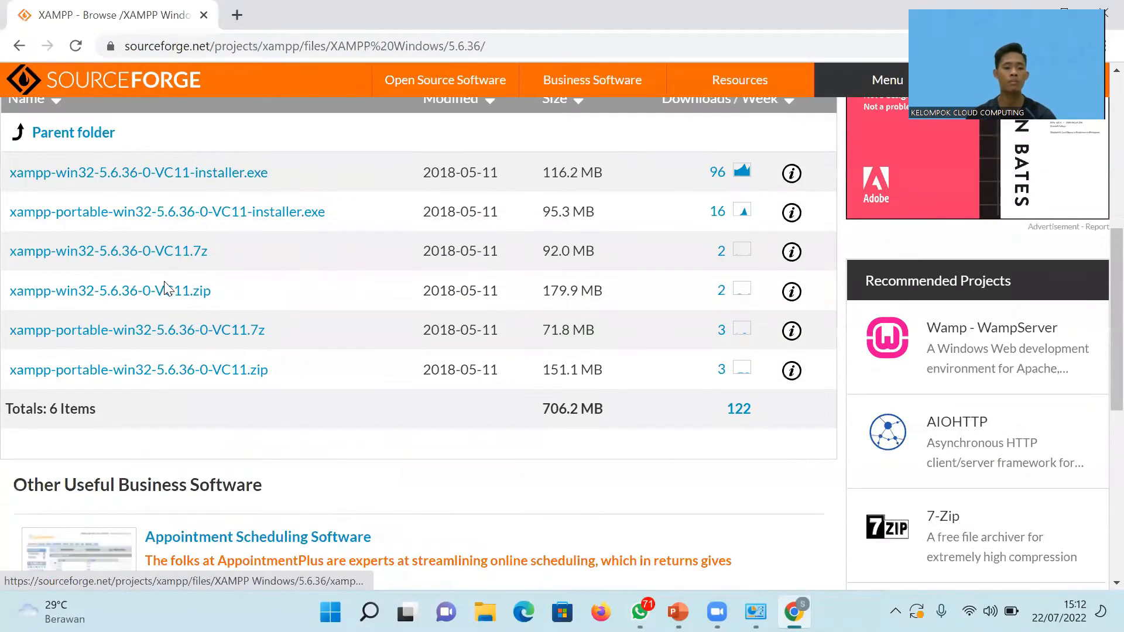
scroll(164, 283, down, 2)
scroll(164, 283, up, 2)
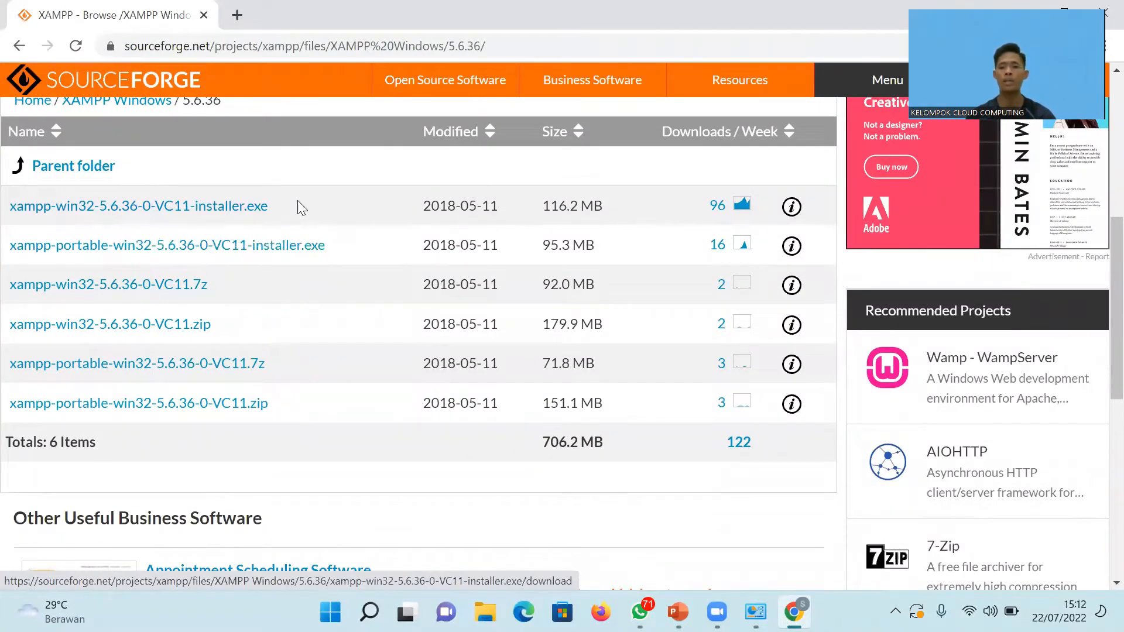
scroll(297, 205, up, 2)
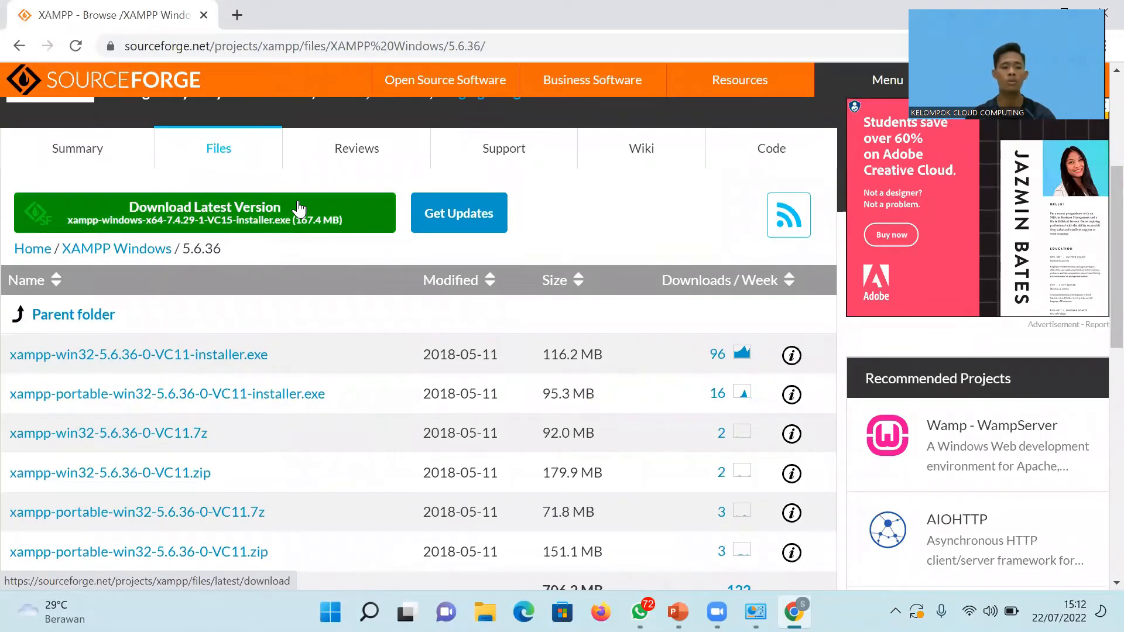
scroll(298, 208, up, 4)
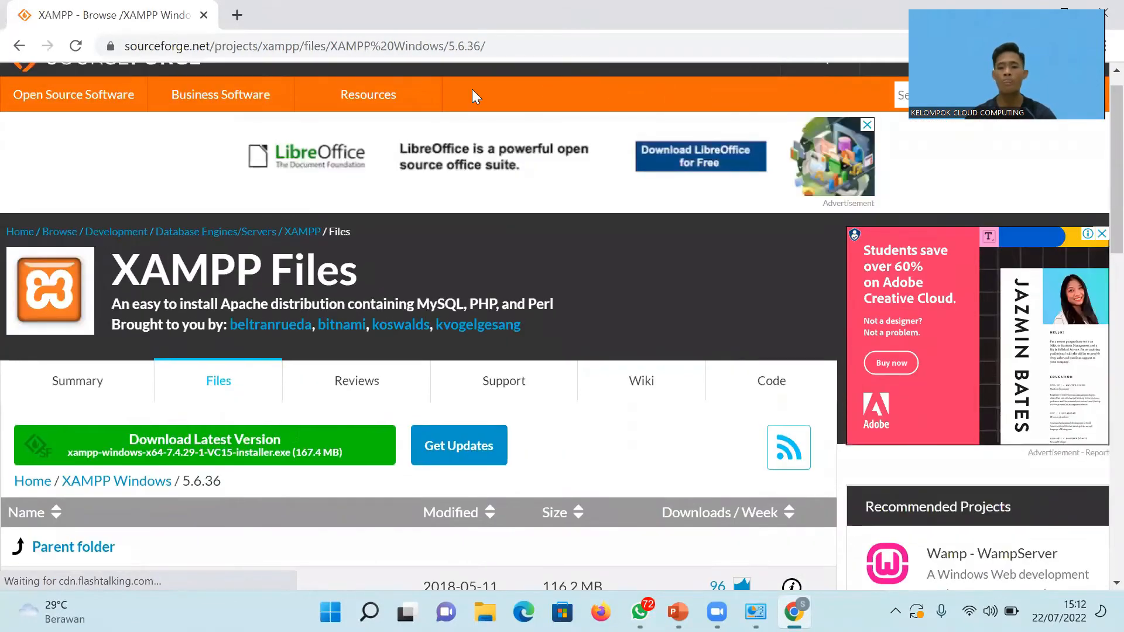
Minimize the browser and open the TBCloud folder under Music in File Explorer.
click(1037, 7)
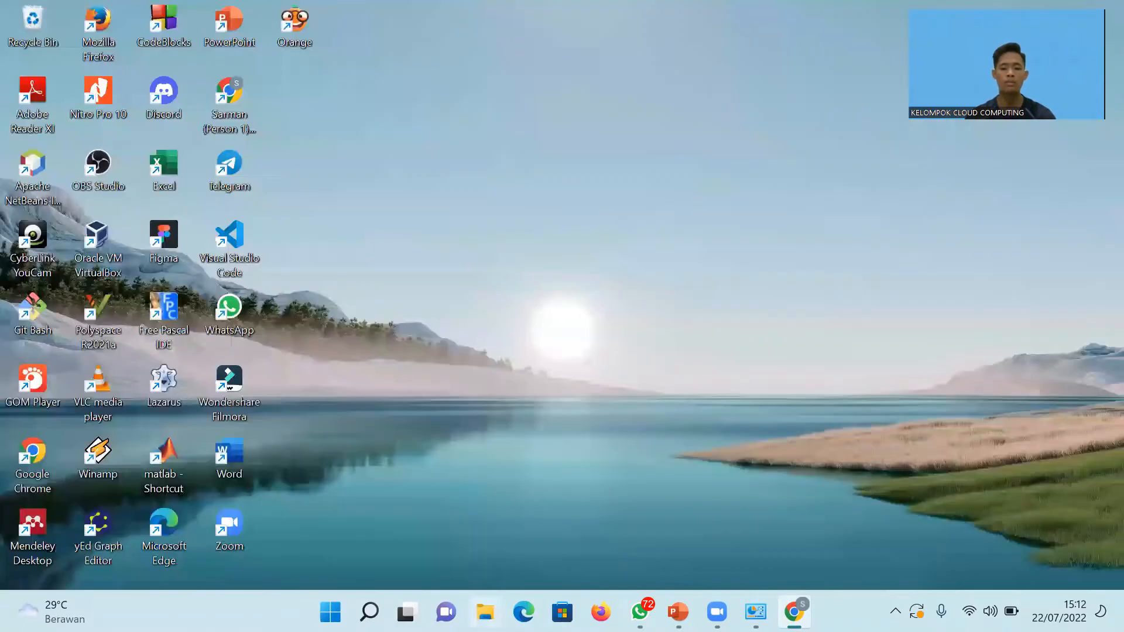
click(486, 612)
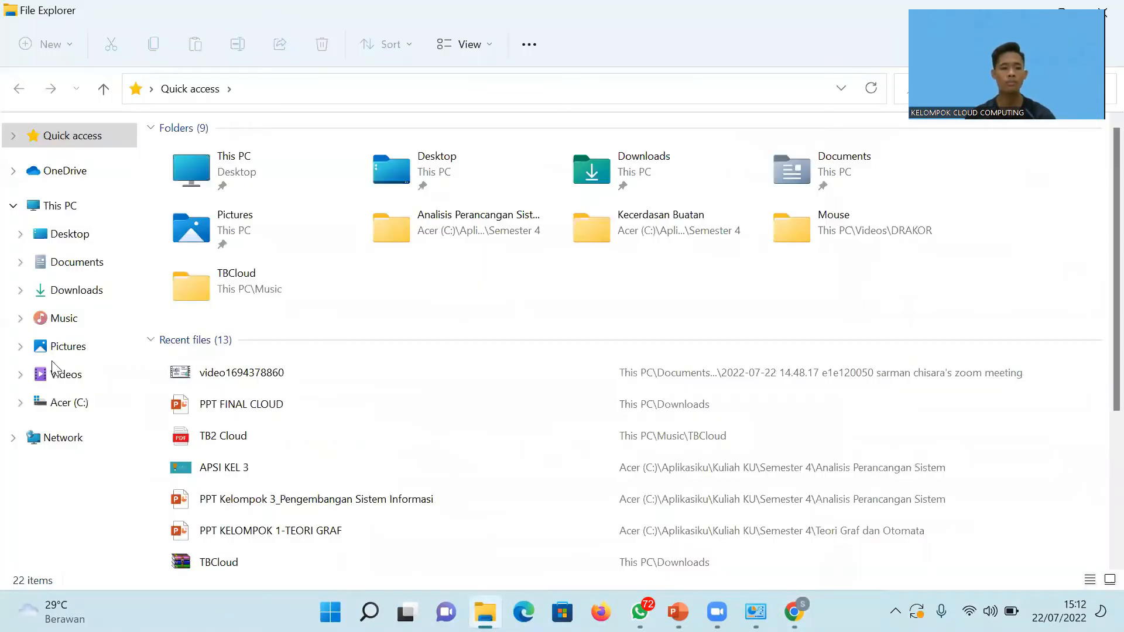
click(59, 326)
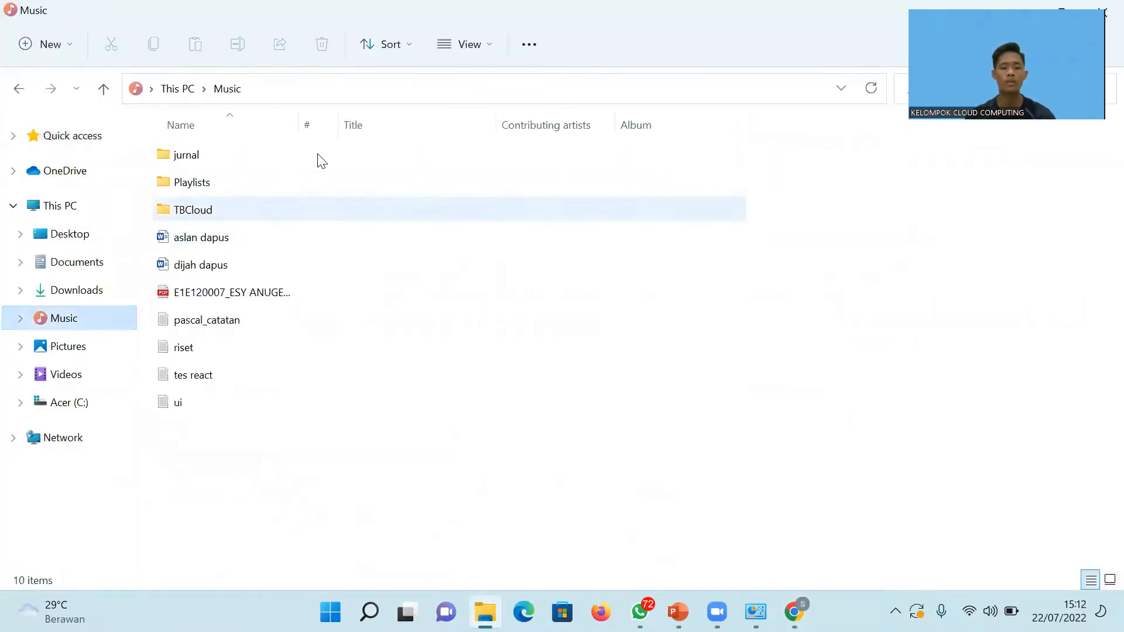
double_click(182, 216)
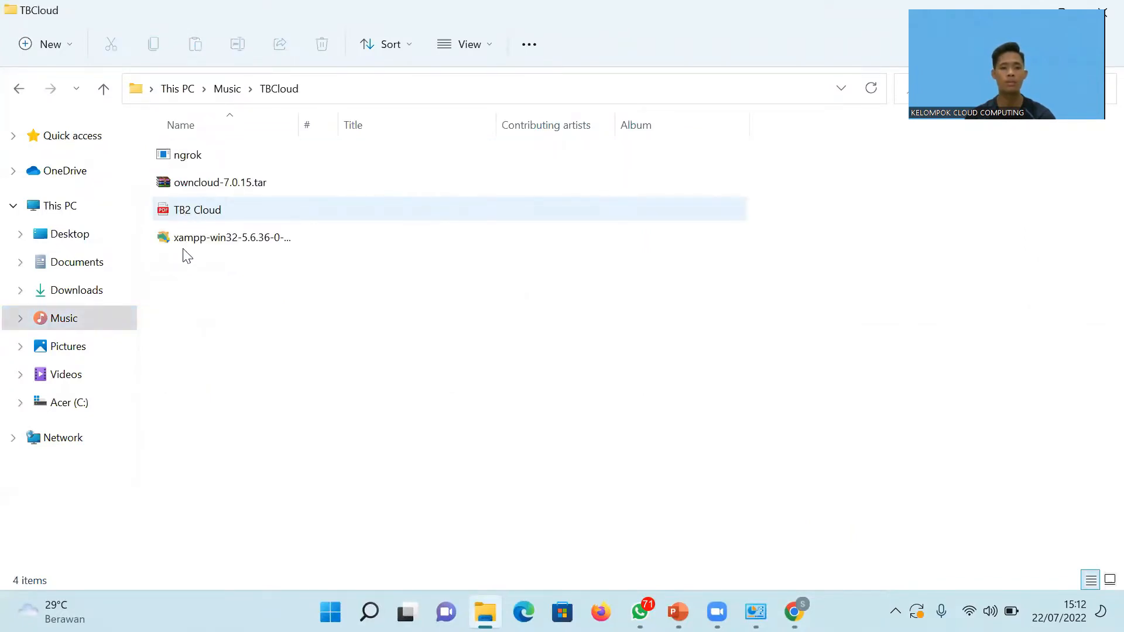
Run the xampp-win32-5.6.36-0-VC11 installer as administrator.
click(188, 239)
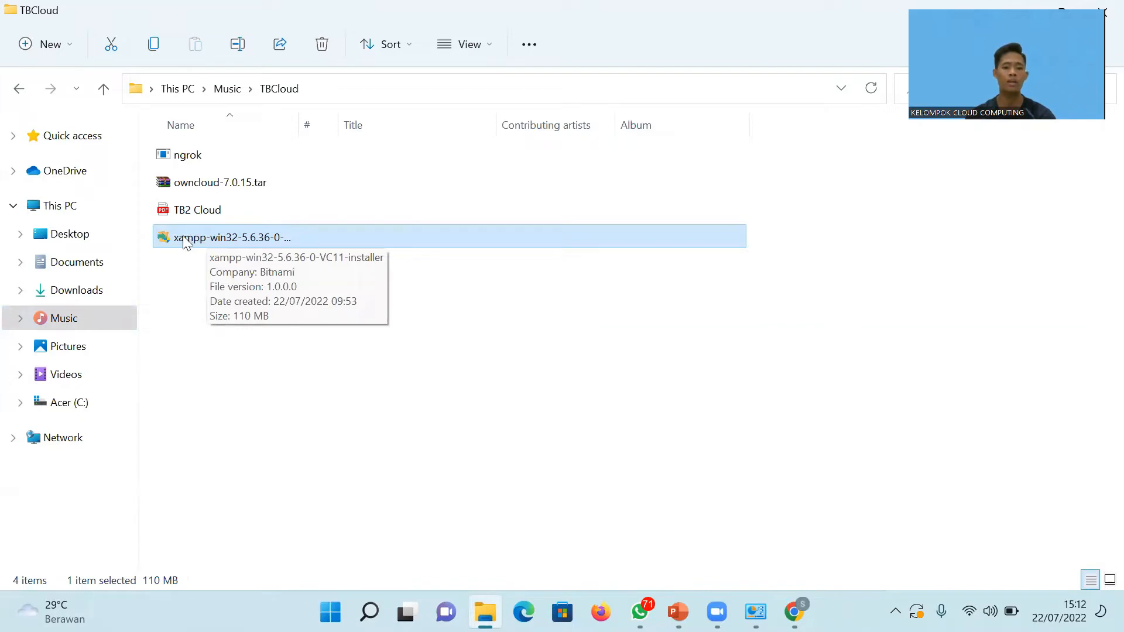
double_click(185, 240)
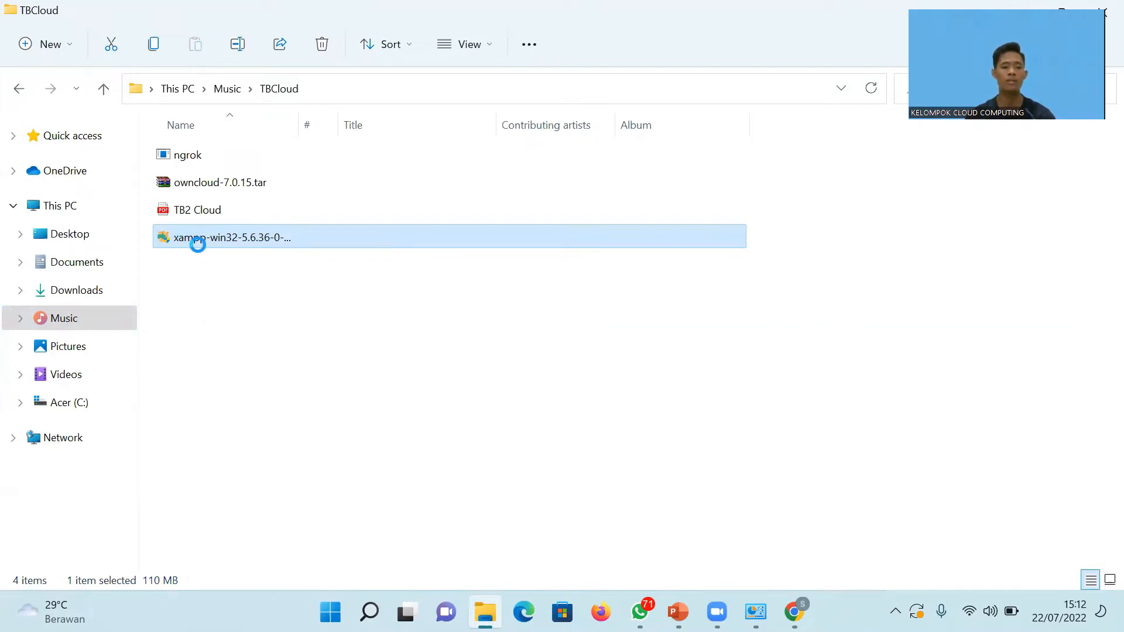
right_click(198, 245)
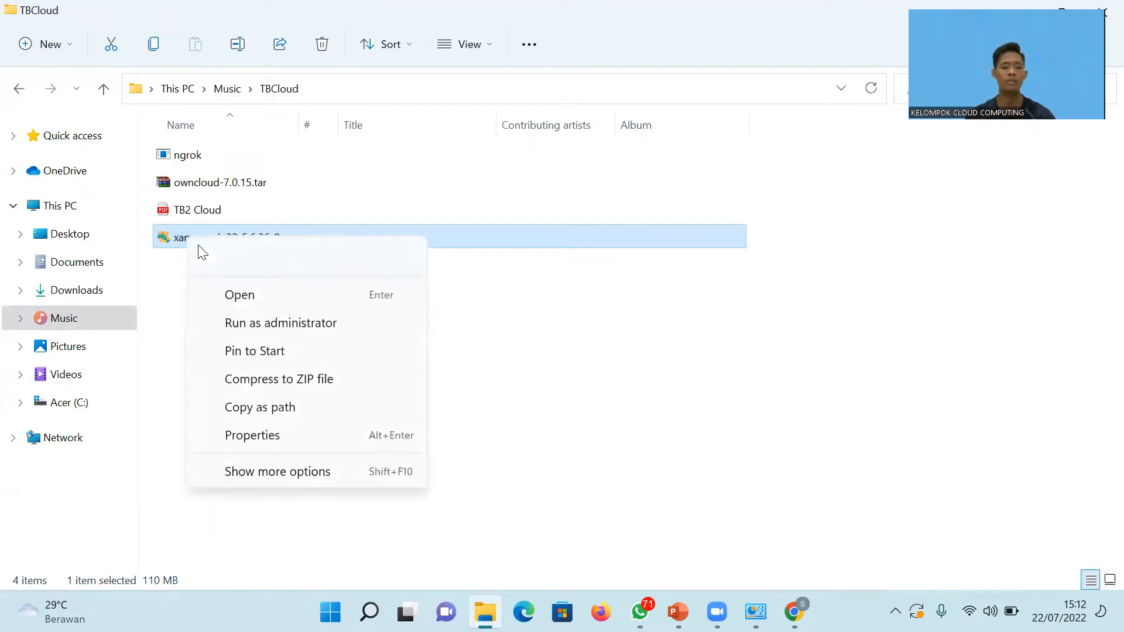
click(264, 325)
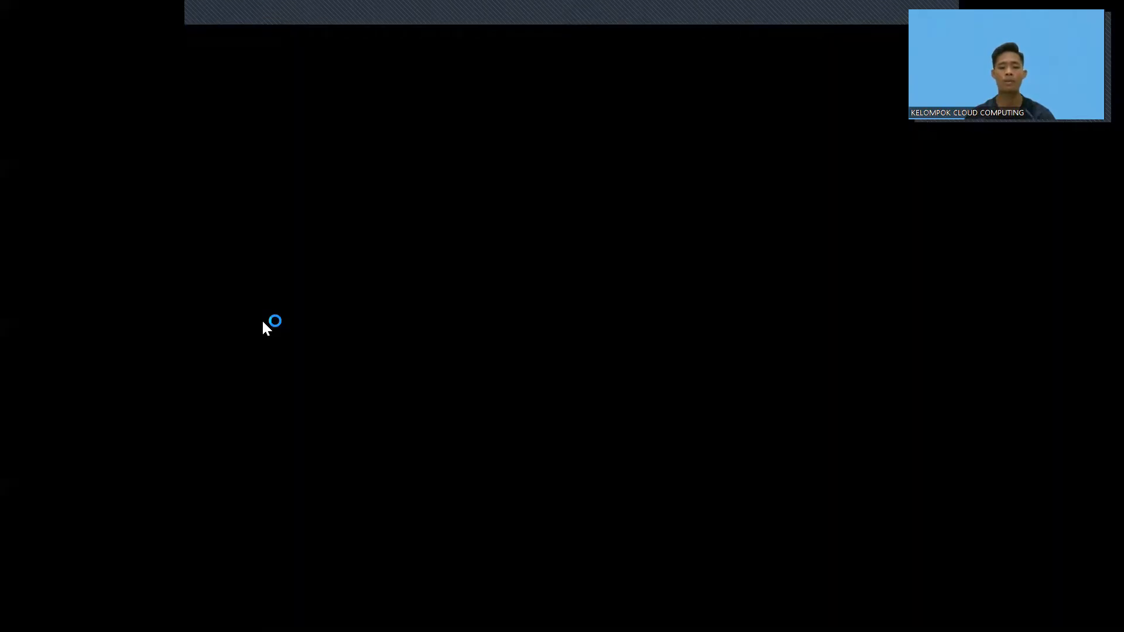
Approve the UAC prompt, keep all components and C:\xampp as the folder, and close the Bitnami page.
click(460, 458)
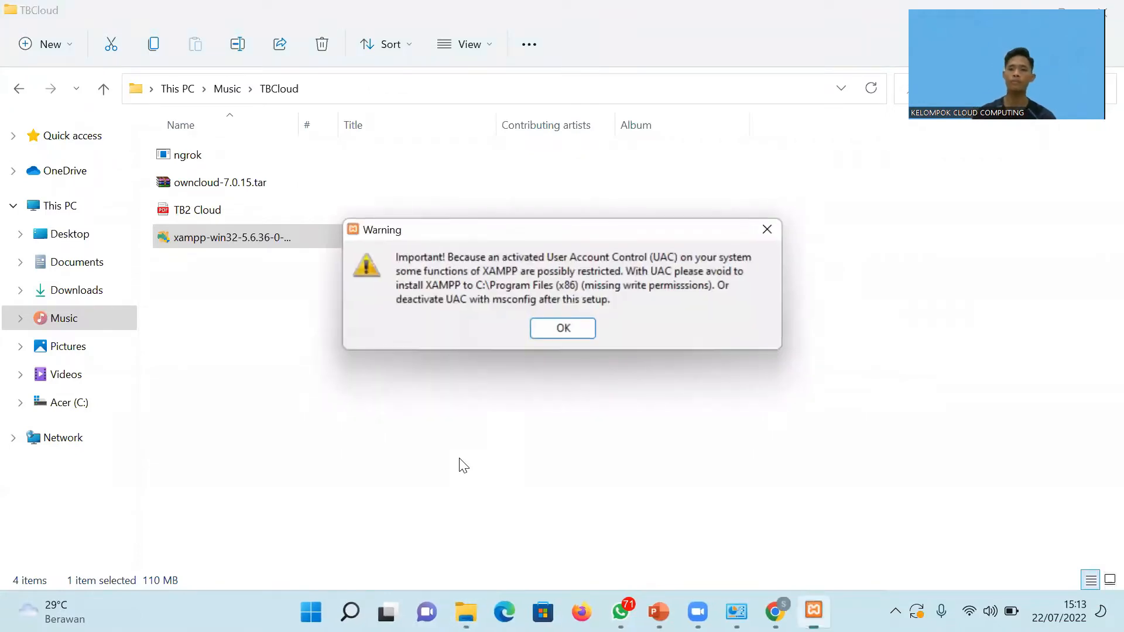
click(559, 329)
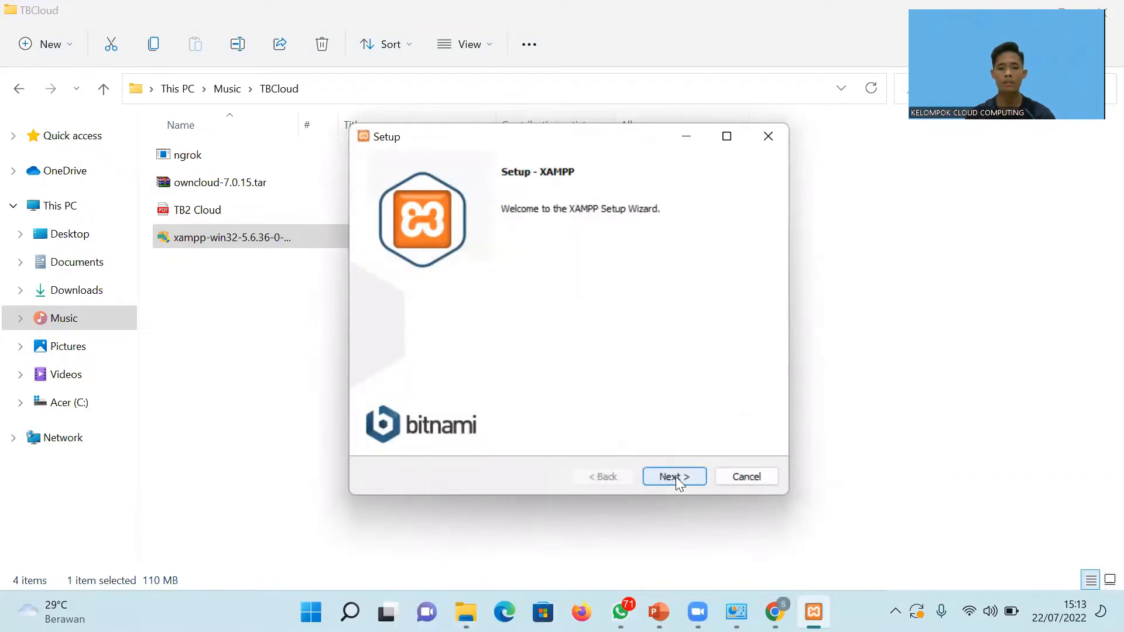
click(676, 477)
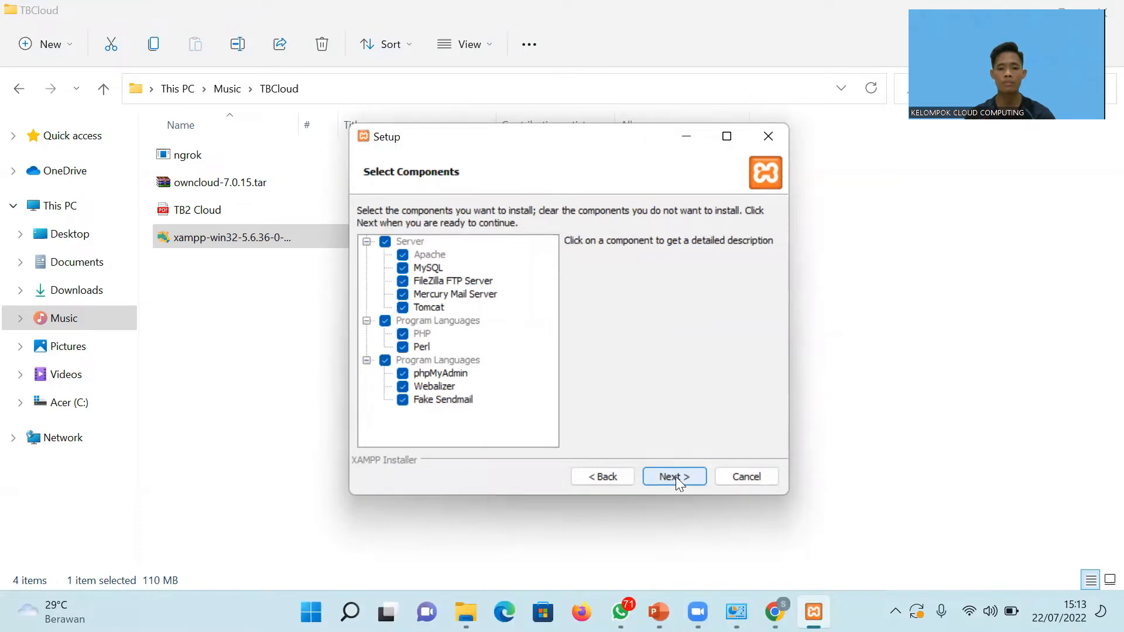
click(675, 476)
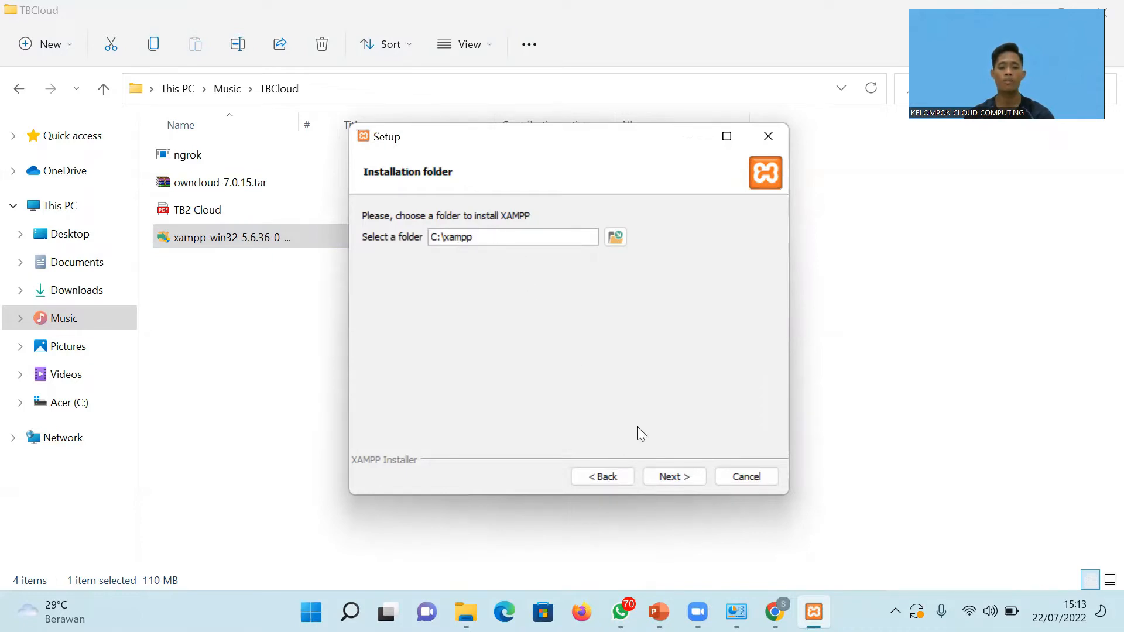
click(673, 473)
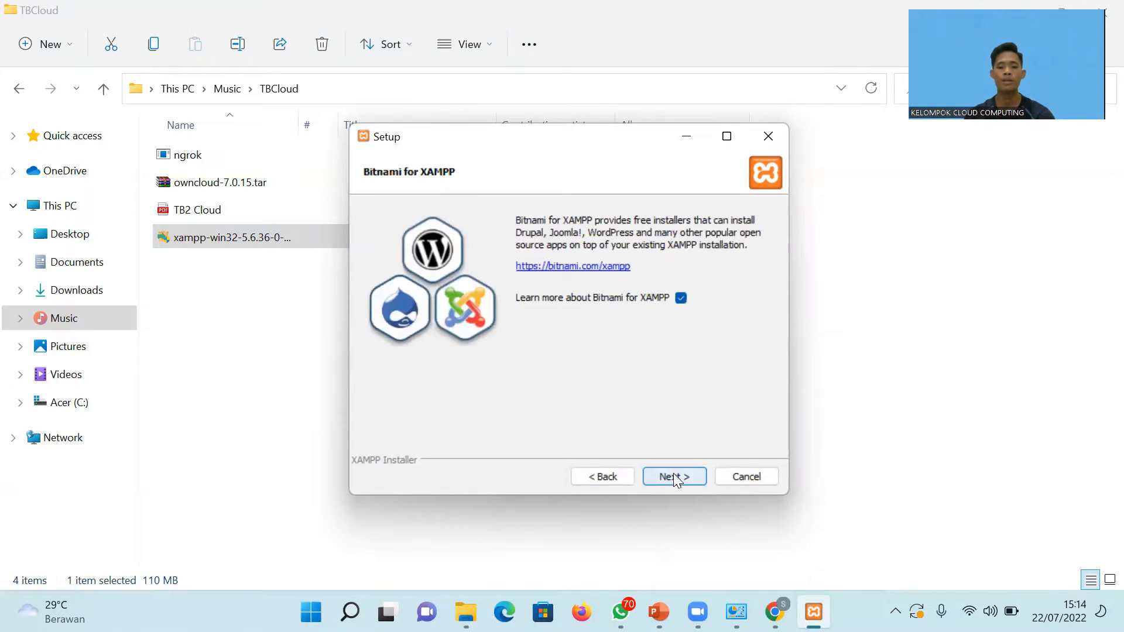
click(674, 473)
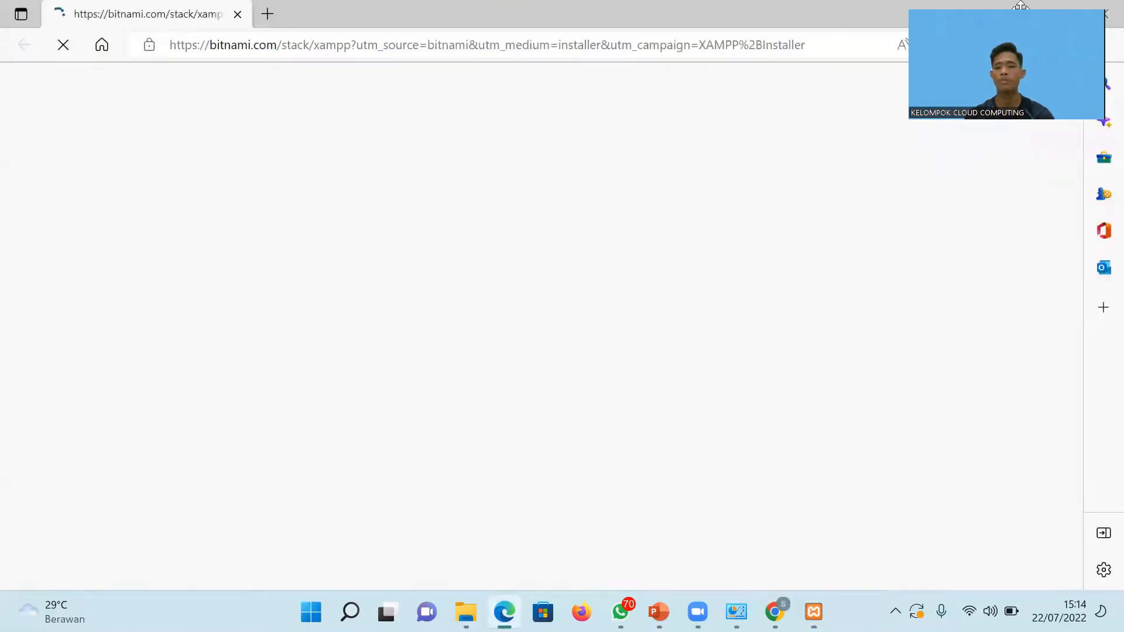
click(1099, 8)
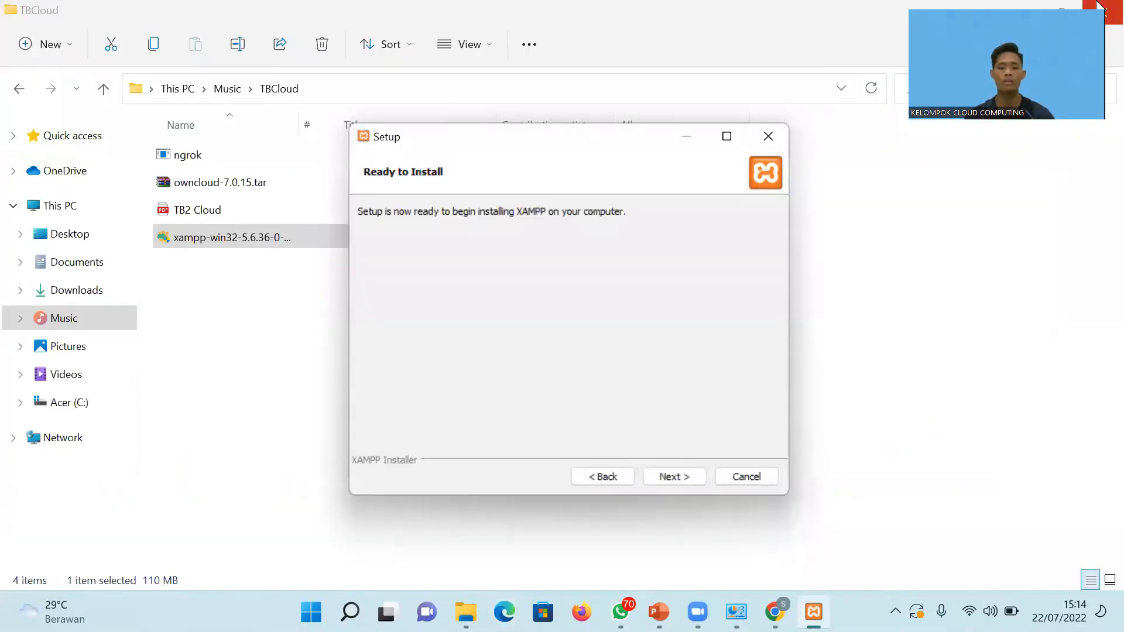
Install XAMPP and finish Setup with the Control Panel set to launch.
click(666, 470)
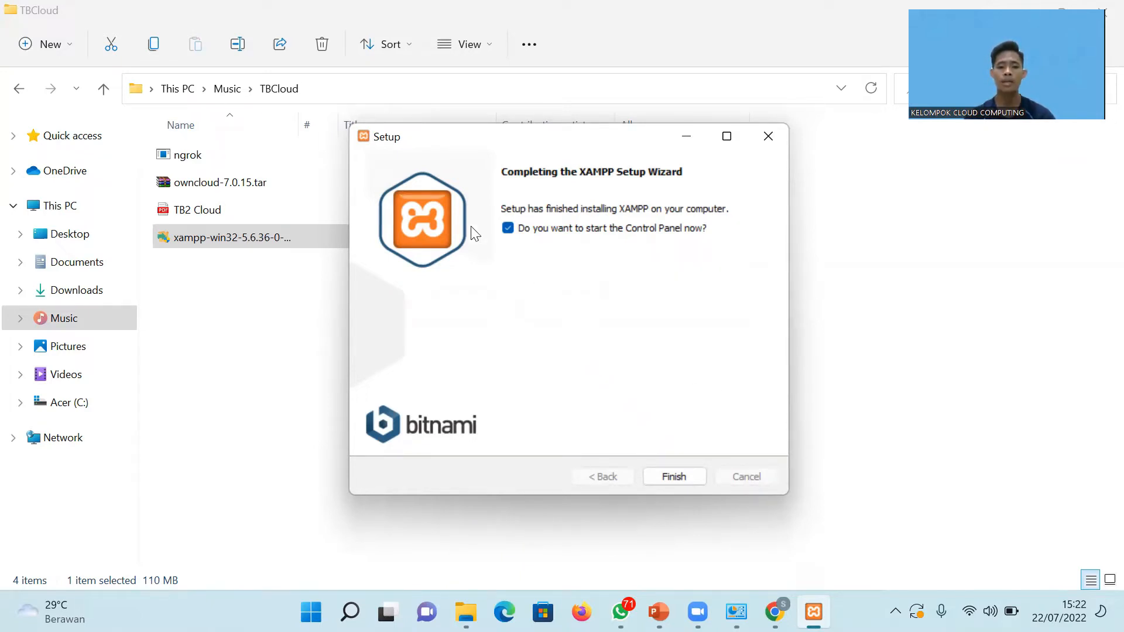
click(682, 474)
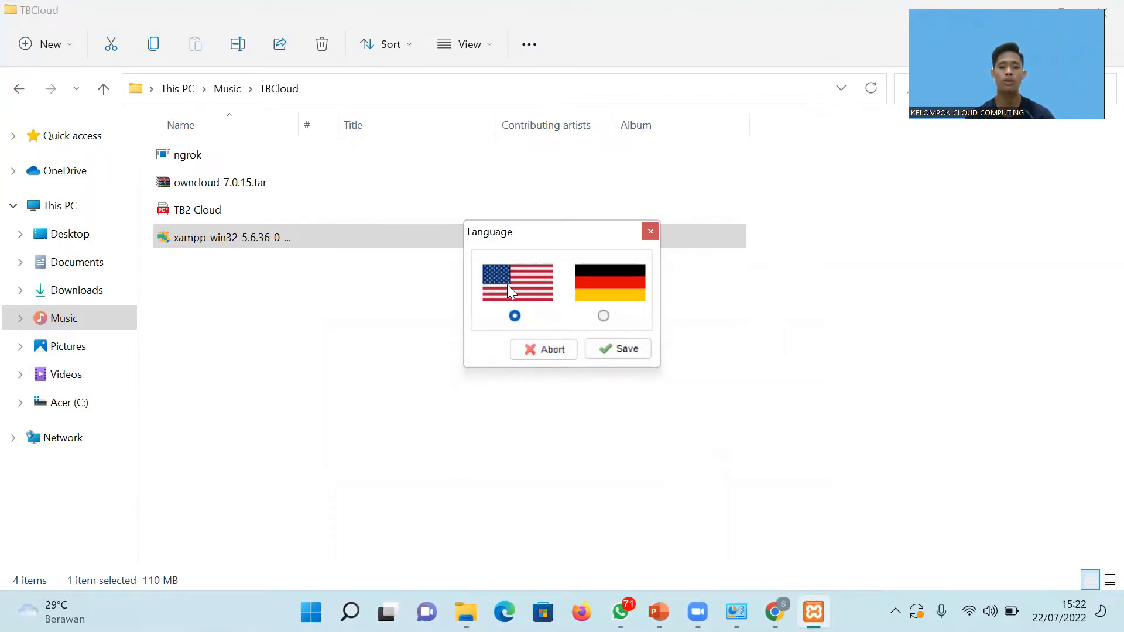
Save English as the Control Panel language and start Apache and MySQL.
click(617, 351)
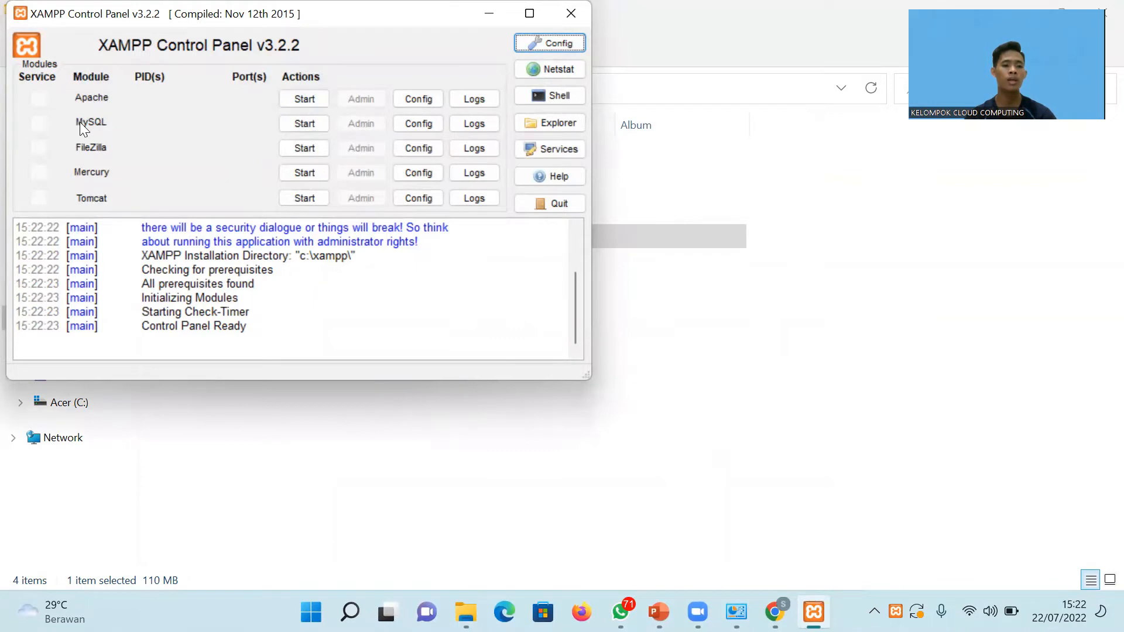
click(304, 99)
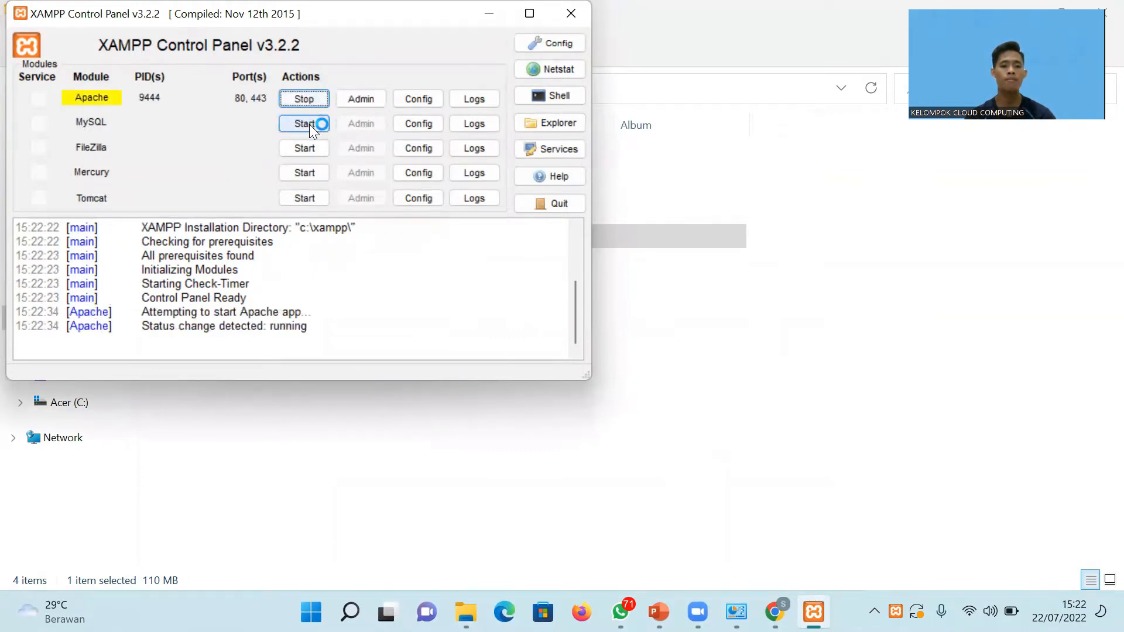
click(310, 125)
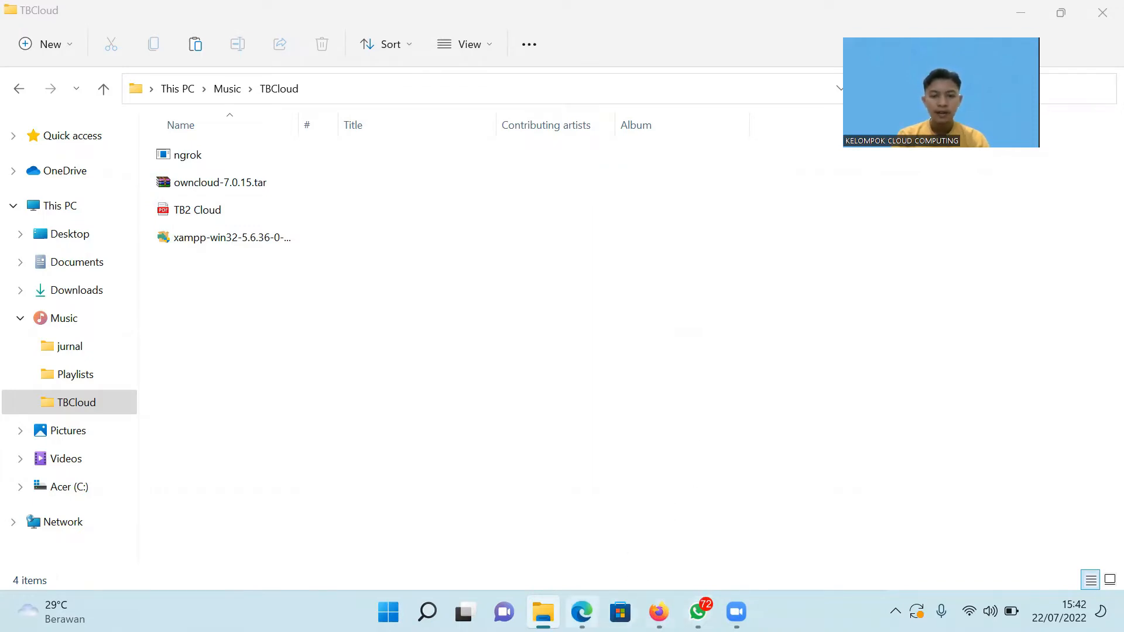
Download the ownCloud 7.0.15 TAR archive from the Older Versions page into TBCloud.
mouse_move(582, 612)
click(596, 543)
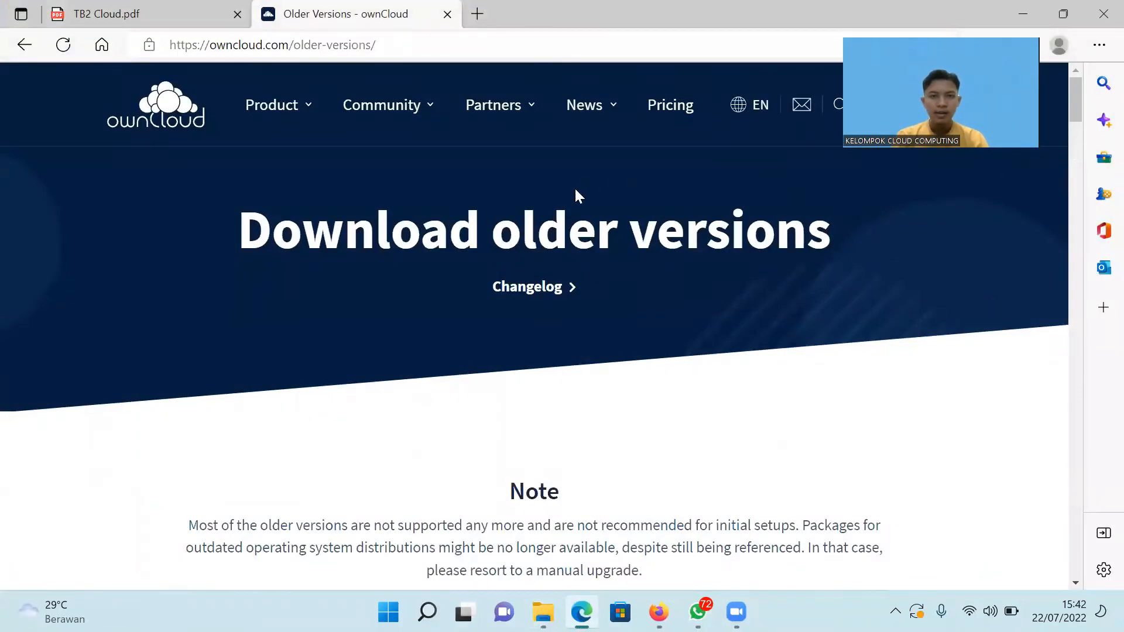
mouse_move(592, 143)
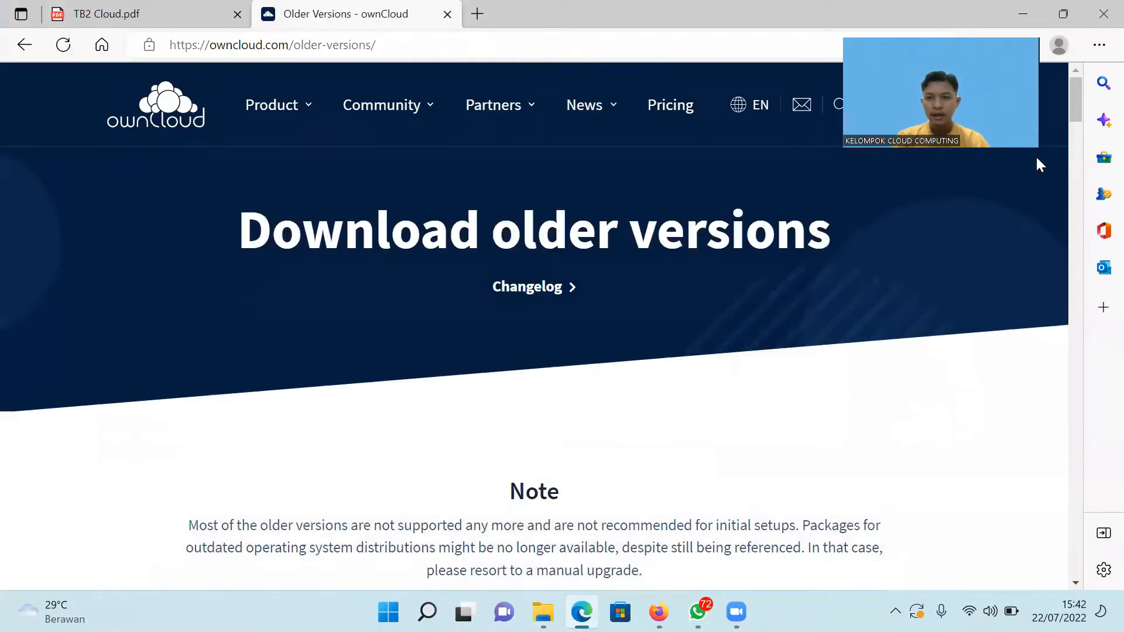
scroll(1064, 207, down, 1)
click(1077, 246)
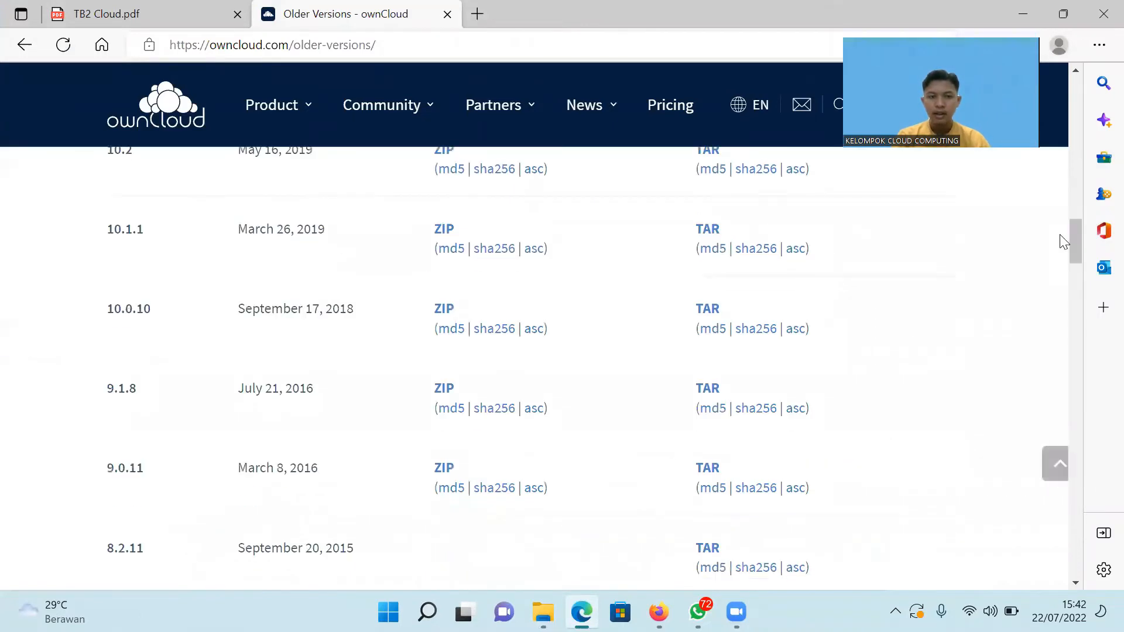
drag(1077, 248, 1079, 275)
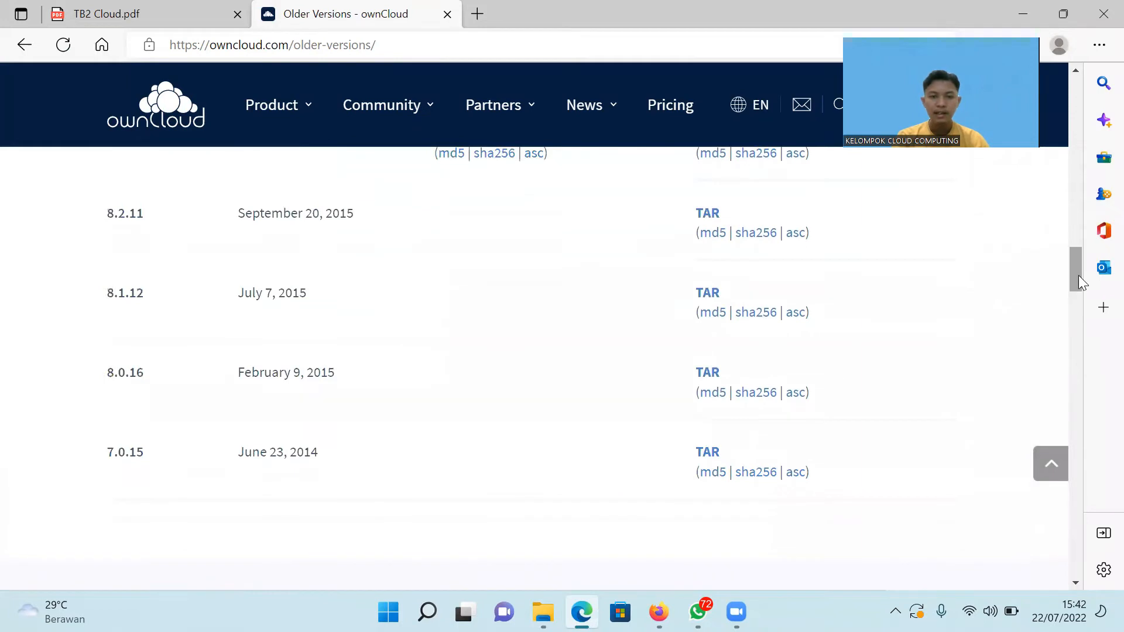
click(707, 454)
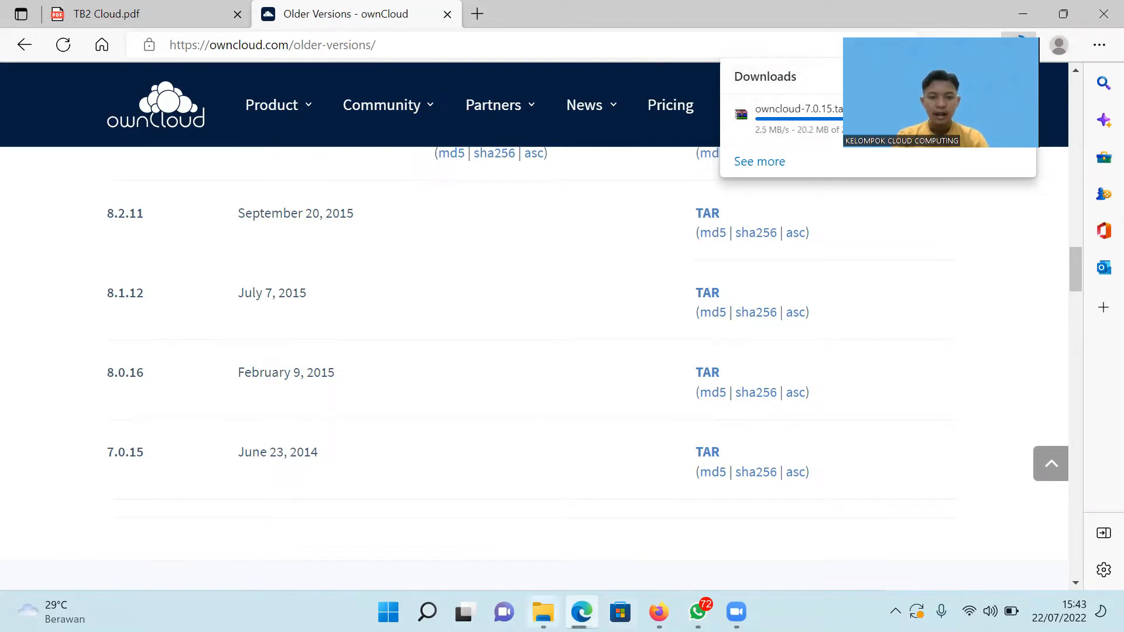
click(544, 613)
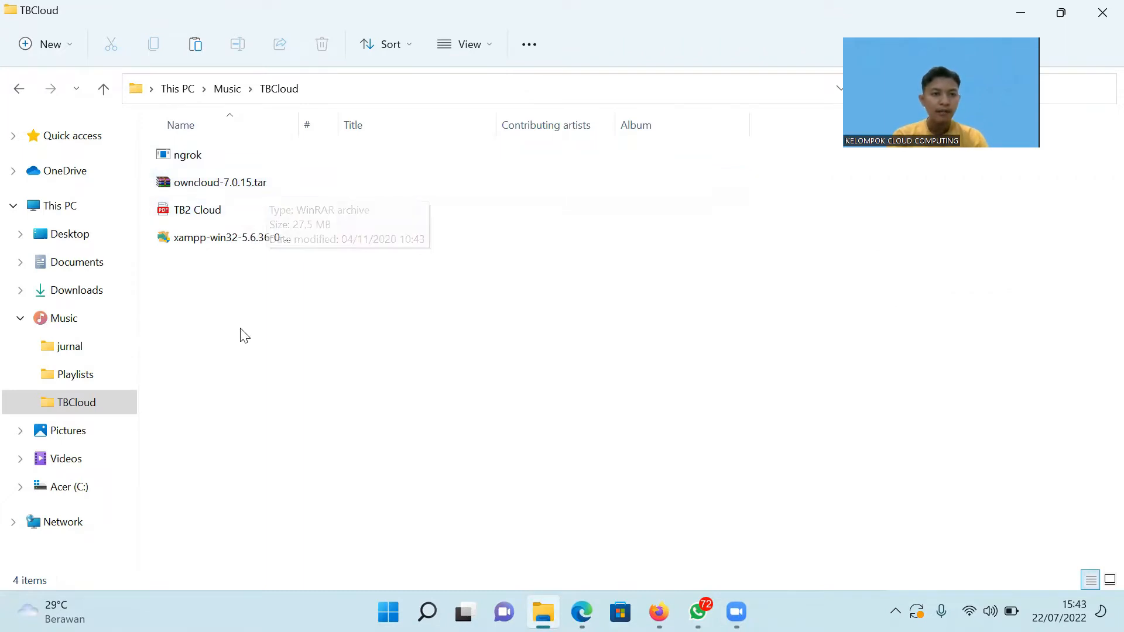
Copy owncloud-7.0.15.tar from TBCloud into C:\xampp\htdocs.
click(206, 188)
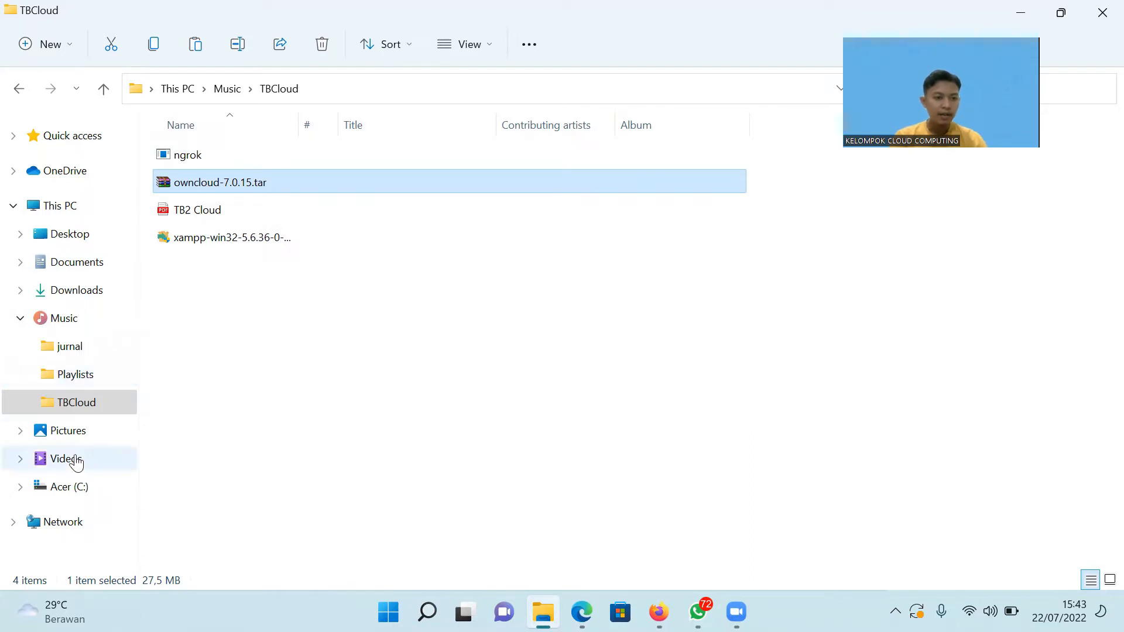
click(256, 182)
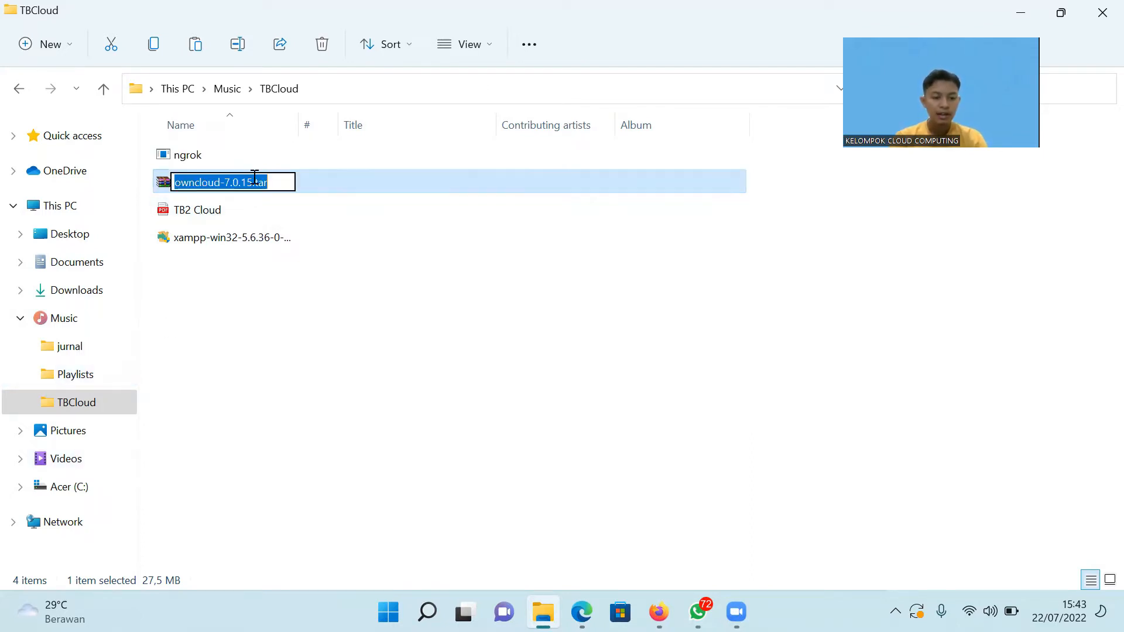
click(357, 183)
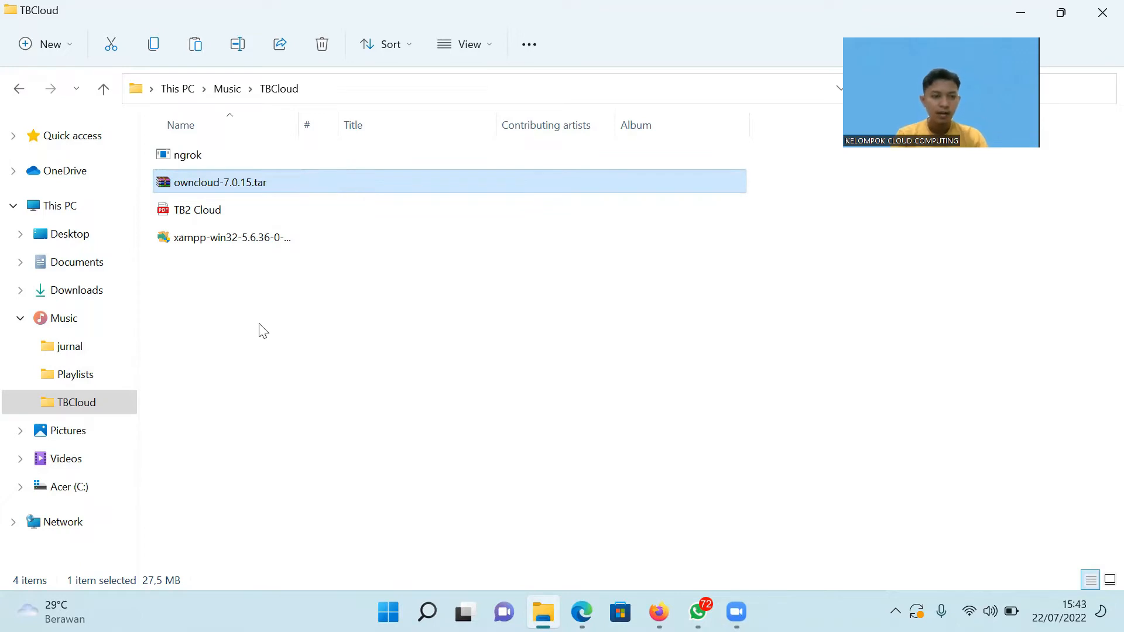
click(78, 489)
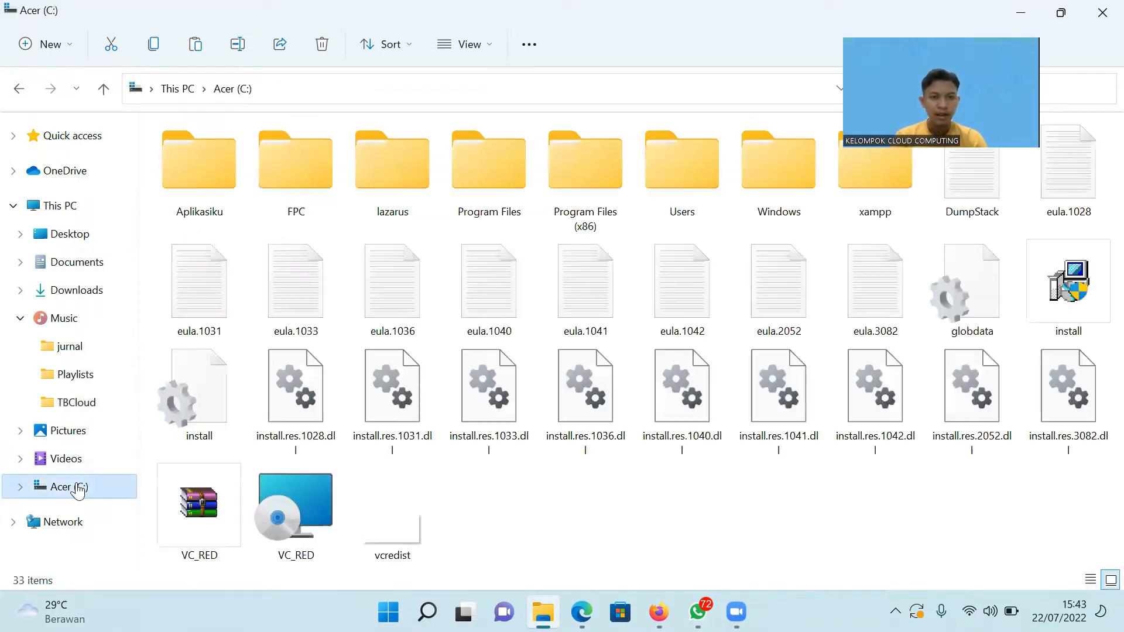
double_click(867, 208)
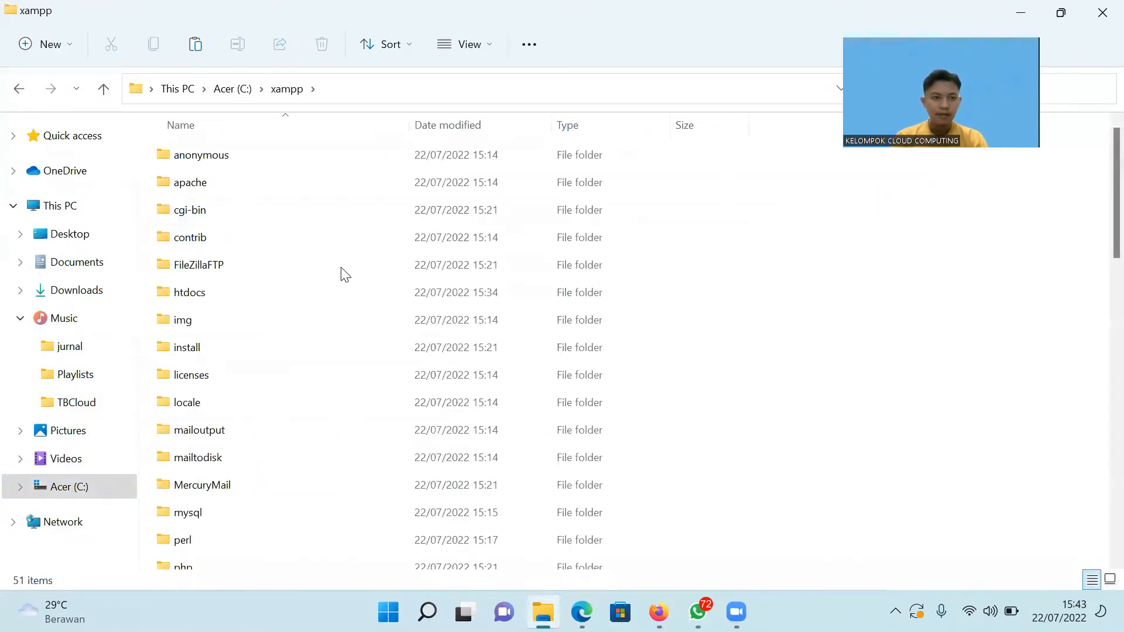
double_click(193, 296)
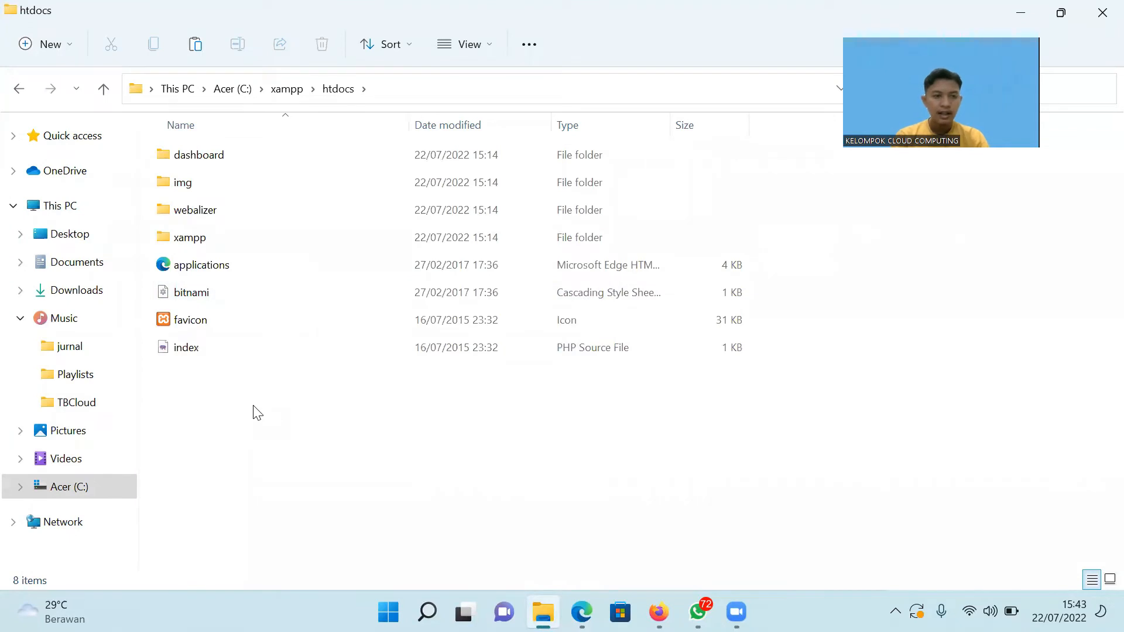
key(ctrl+v)
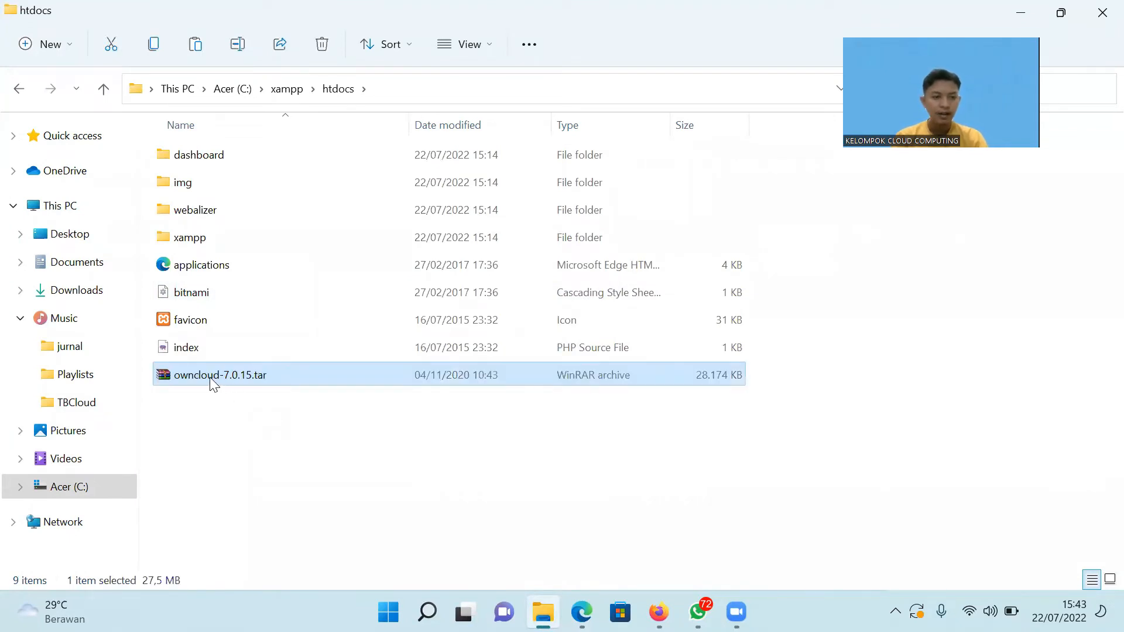
Extract the owncloud-7.0.15.tar archive right there in htdocs.
double_click(189, 376)
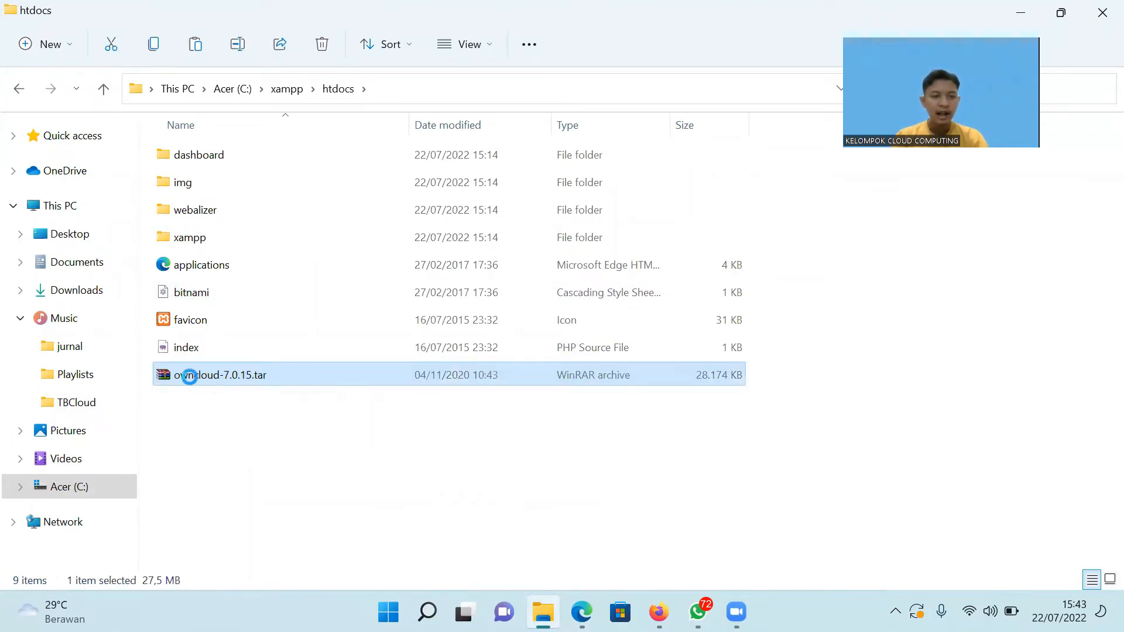
right_click(190, 378)
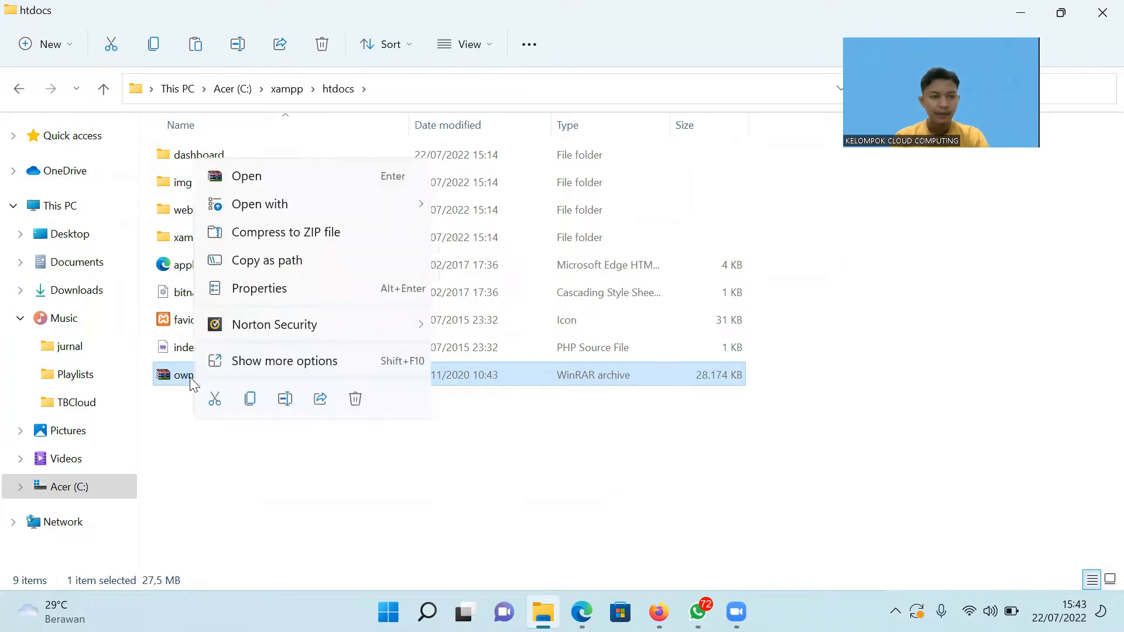
click(375, 361)
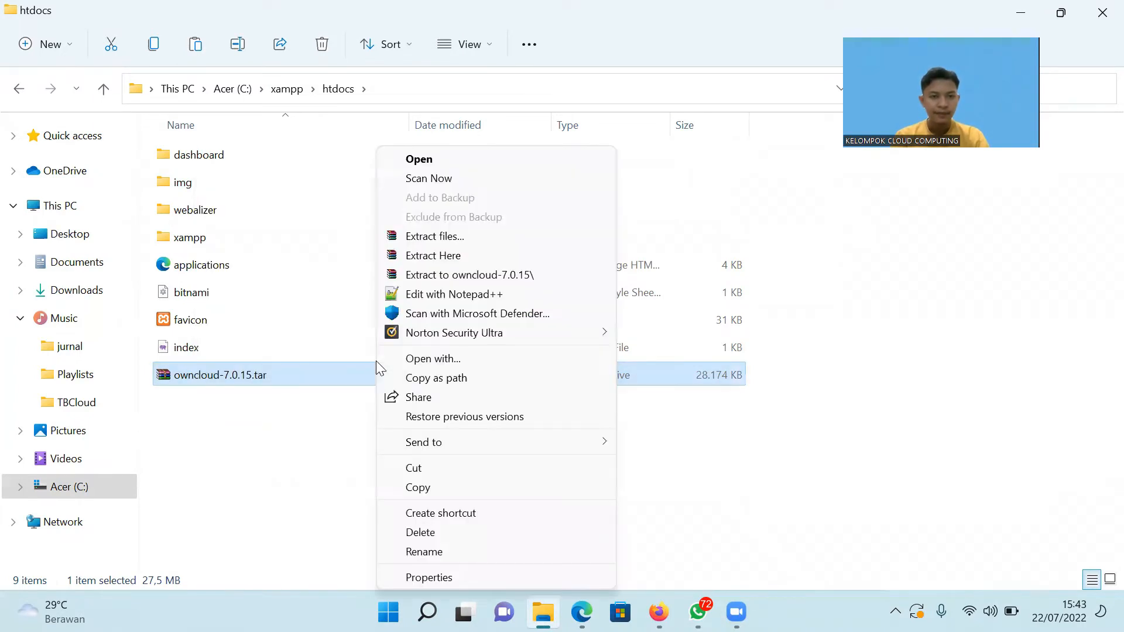
click(487, 249)
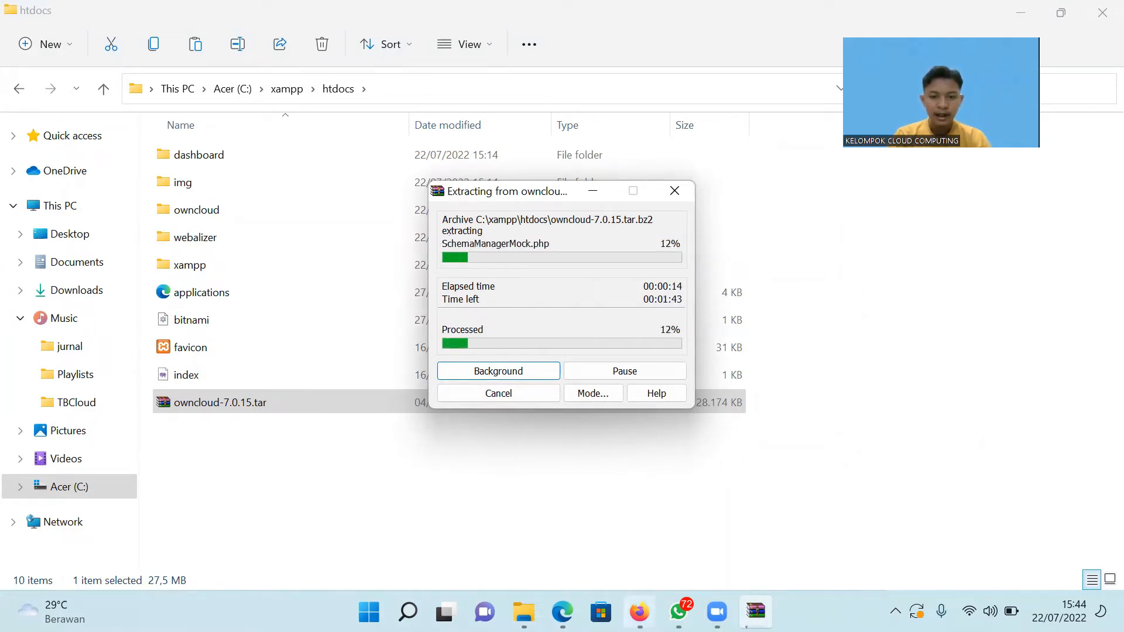
mouse_move(640, 612)
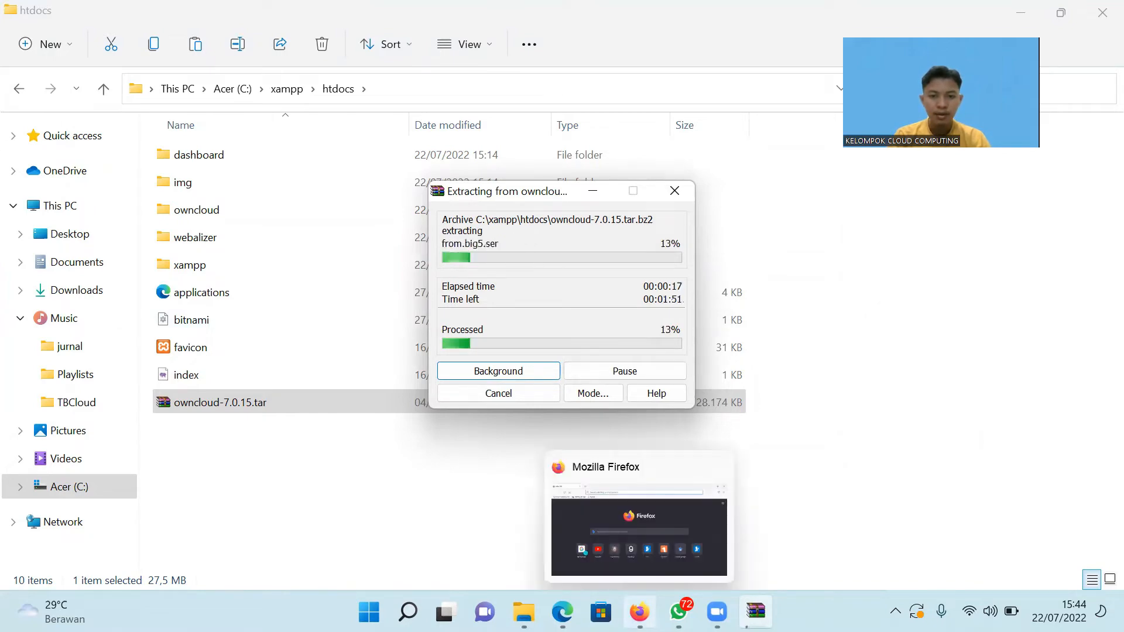
Check page 4 of the TB2 Cloud PDF guide for the XAMPP Control Panel step.
click(562, 612)
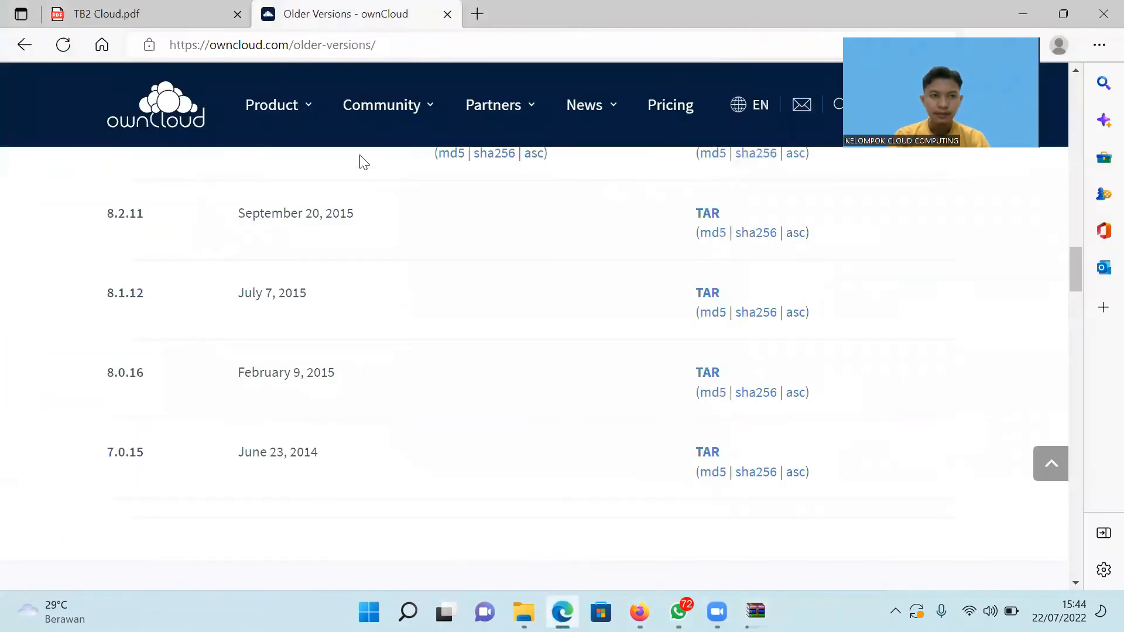
click(181, 9)
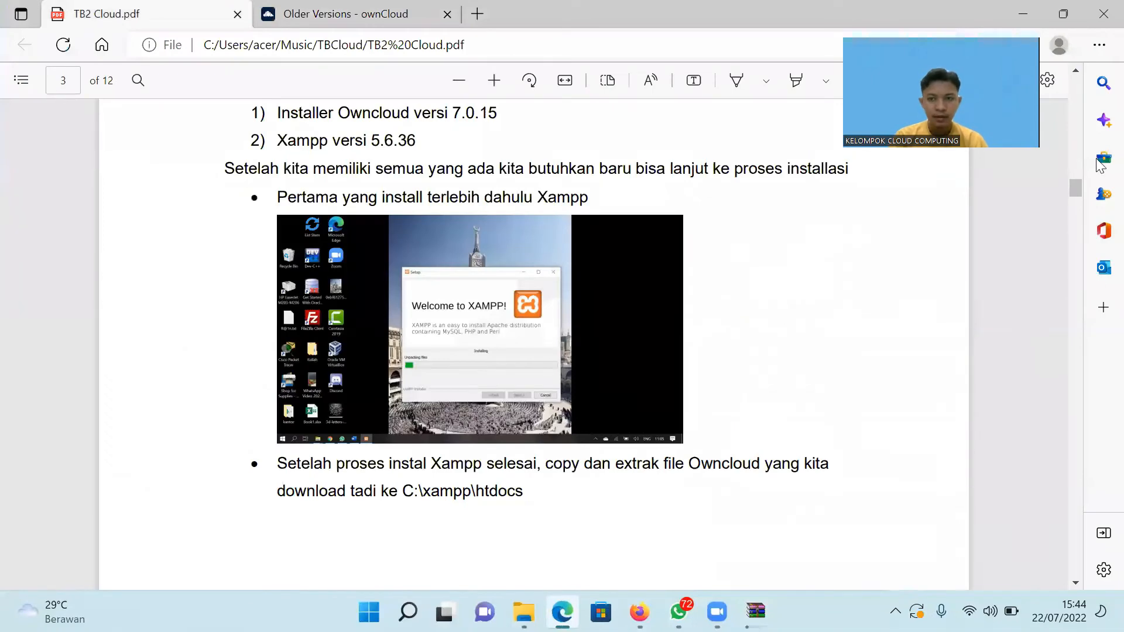
scroll(932, 249, down, 3)
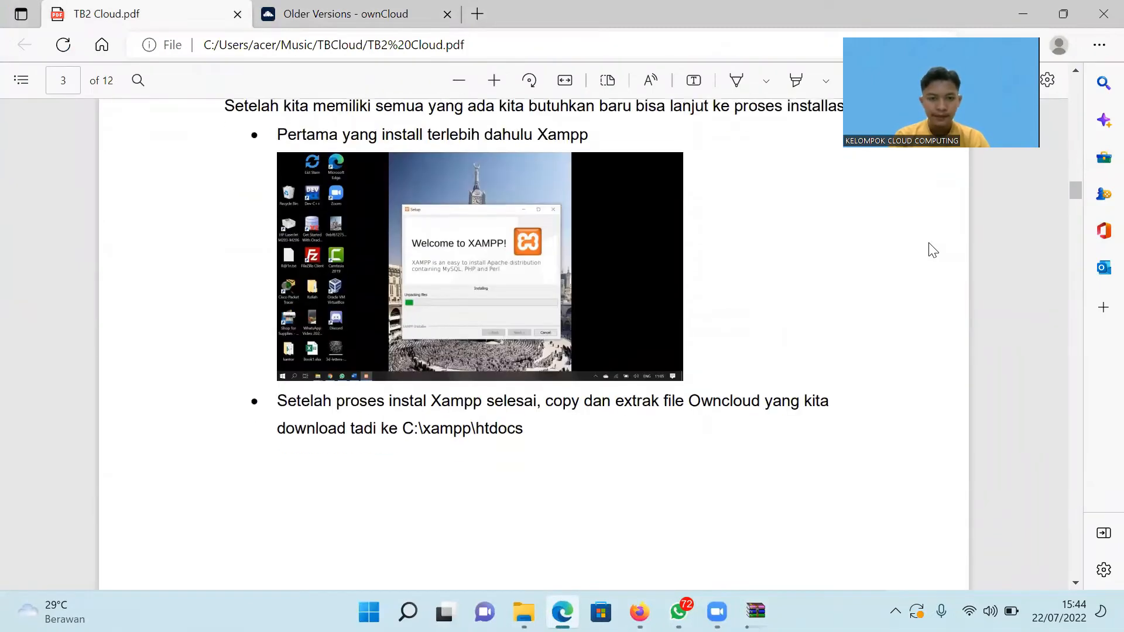
scroll(932, 248, down, 10)
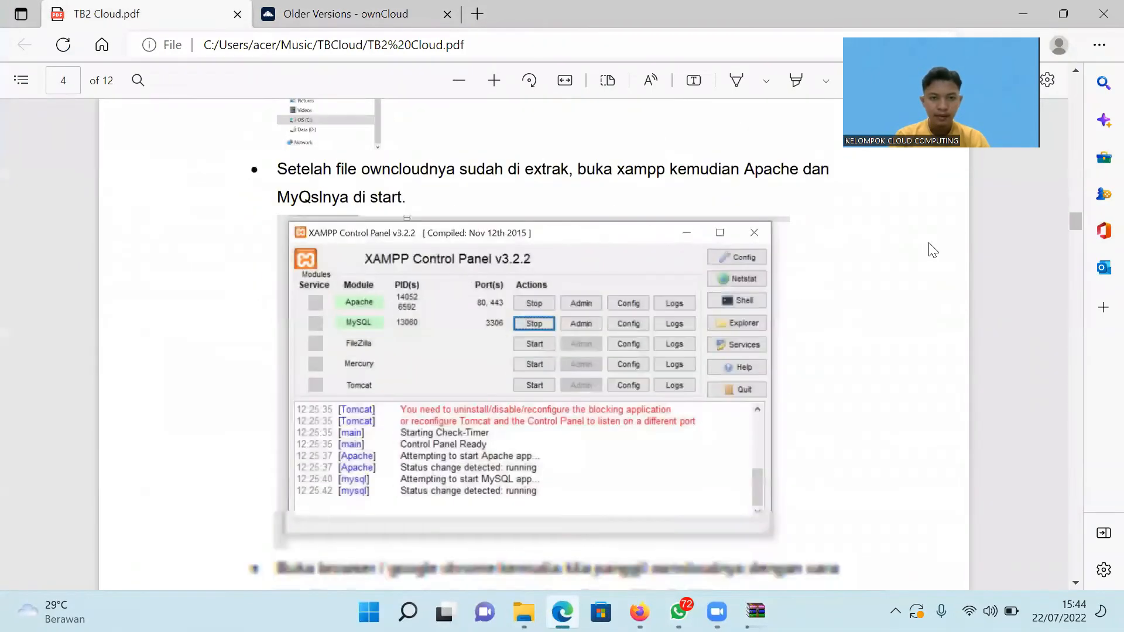
scroll(932, 249, up, 3)
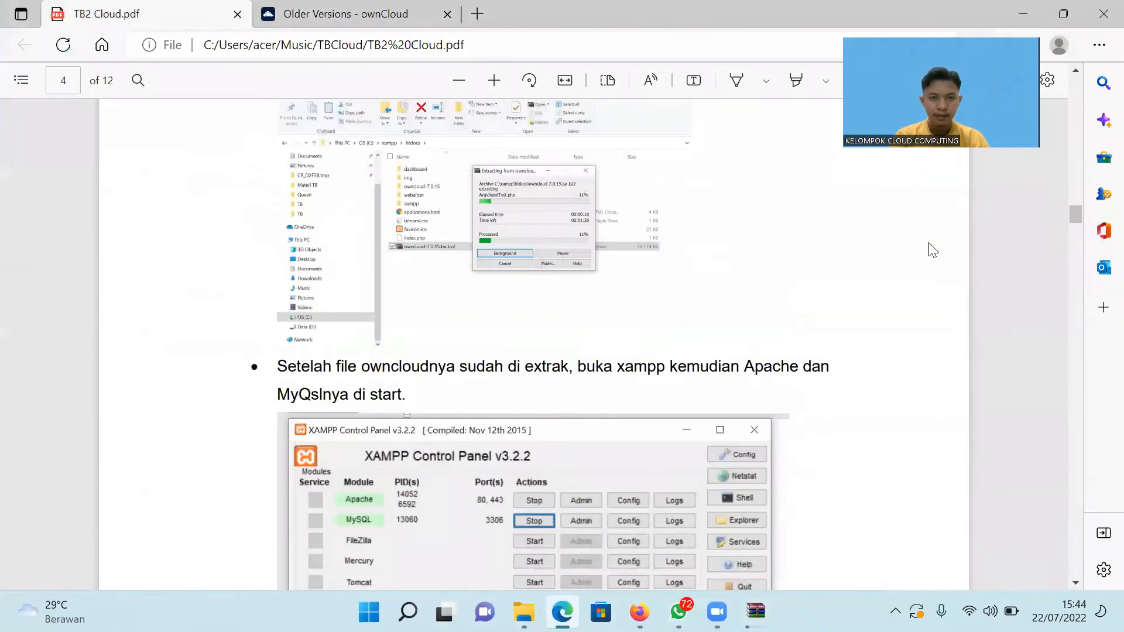
scroll(932, 250, up, 1)
scroll(933, 250, down, 2)
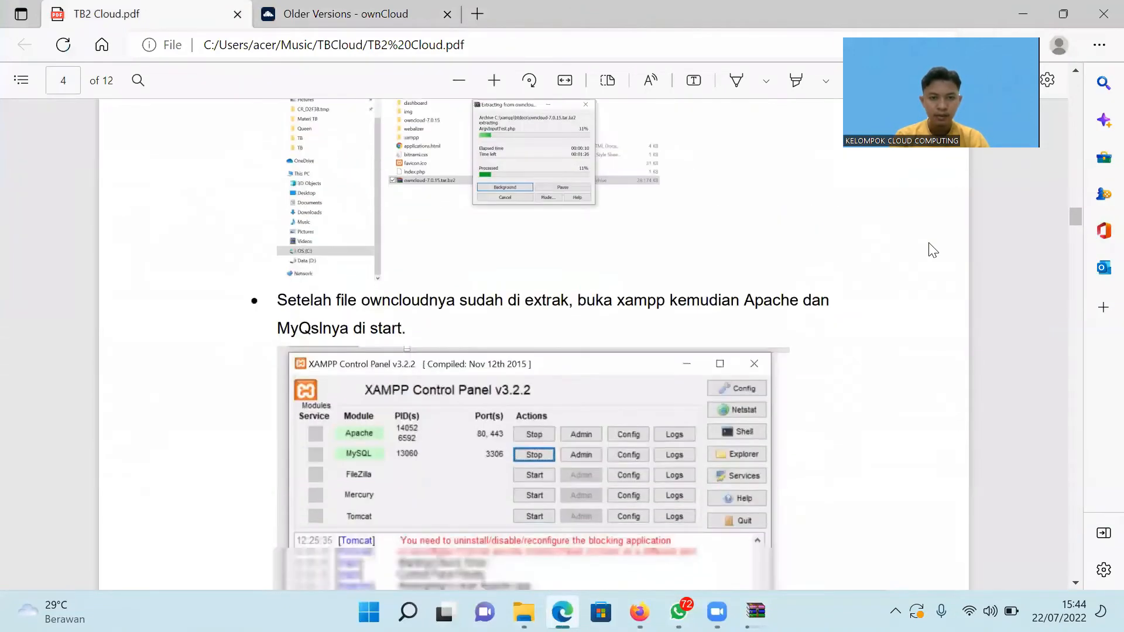
scroll(934, 250, down, 2)
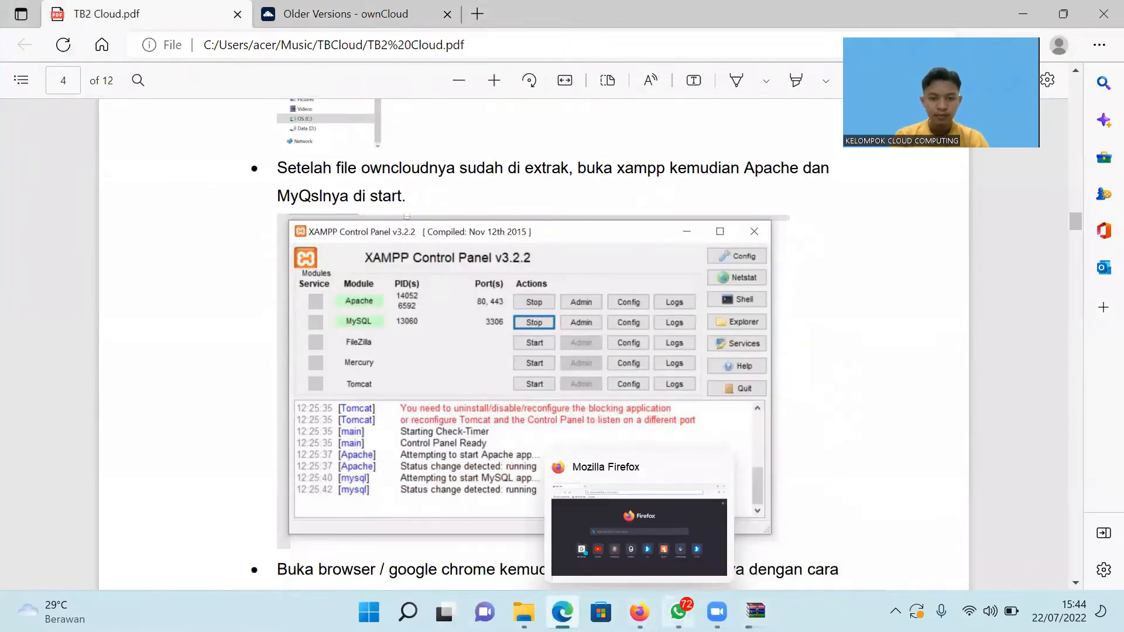
mouse_move(755, 612)
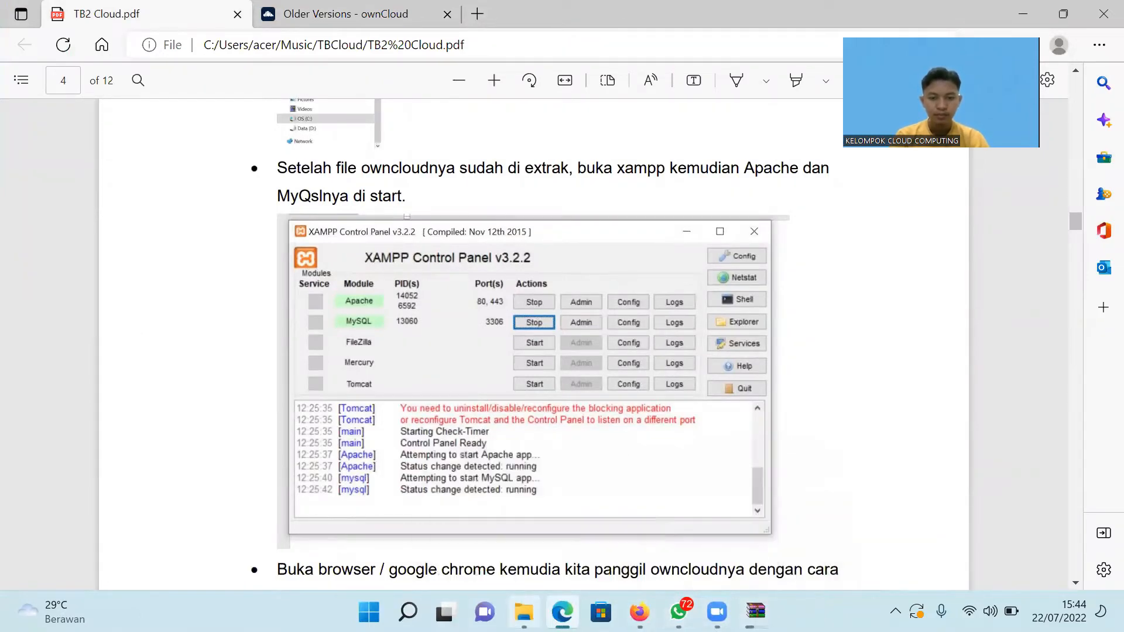
click(524, 612)
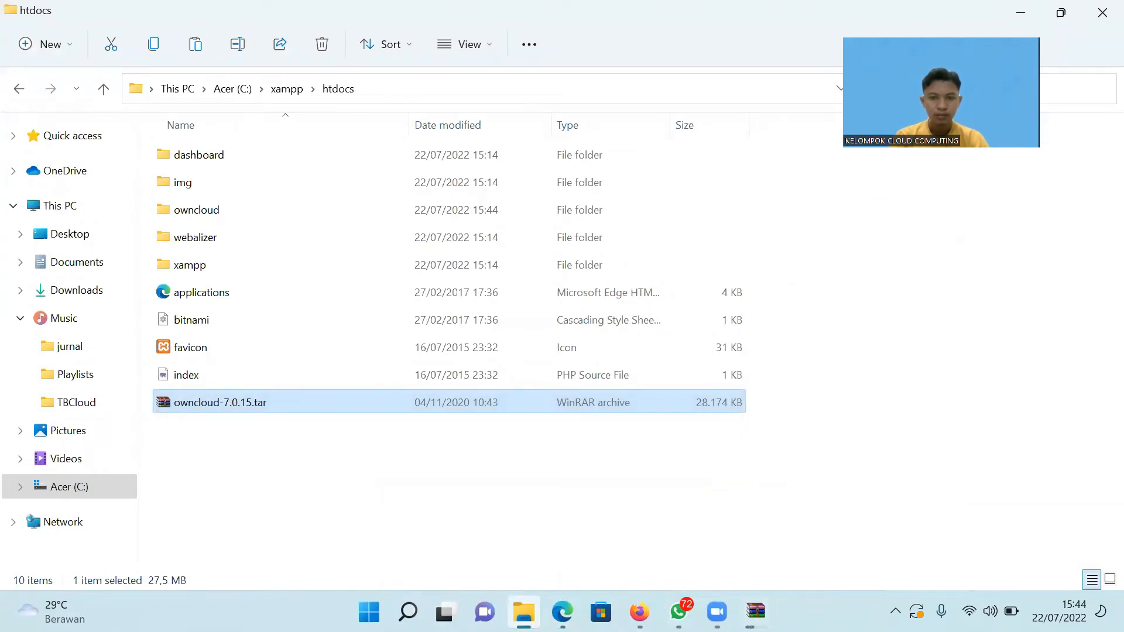
Verify the extracted owncloud folder in htdocs holds the ownCloud files.
click(755, 612)
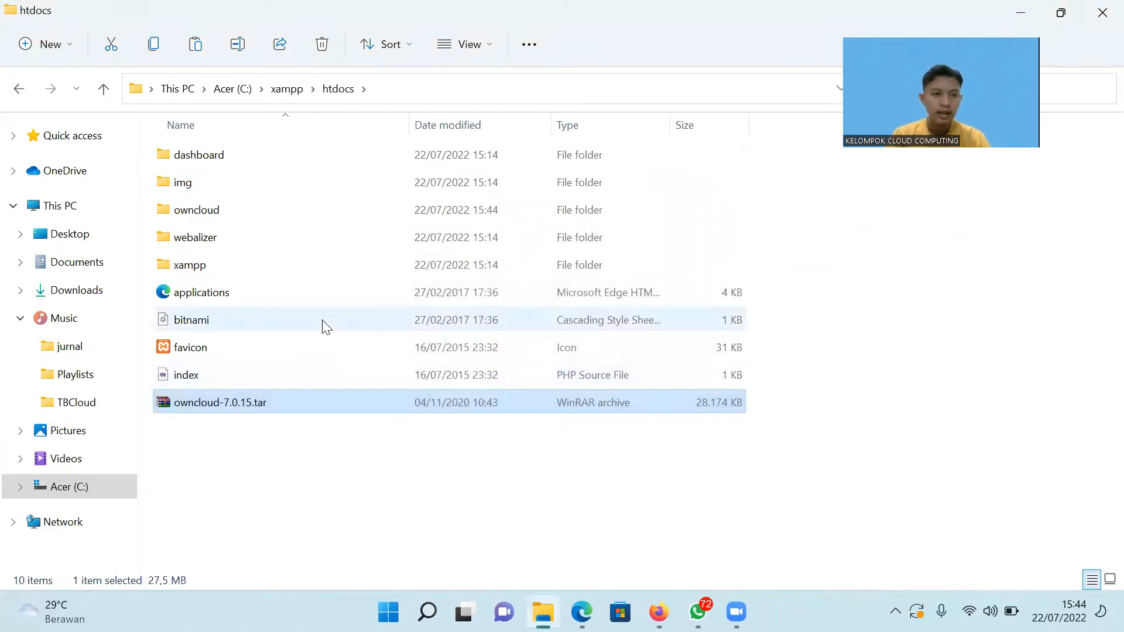
click(208, 212)
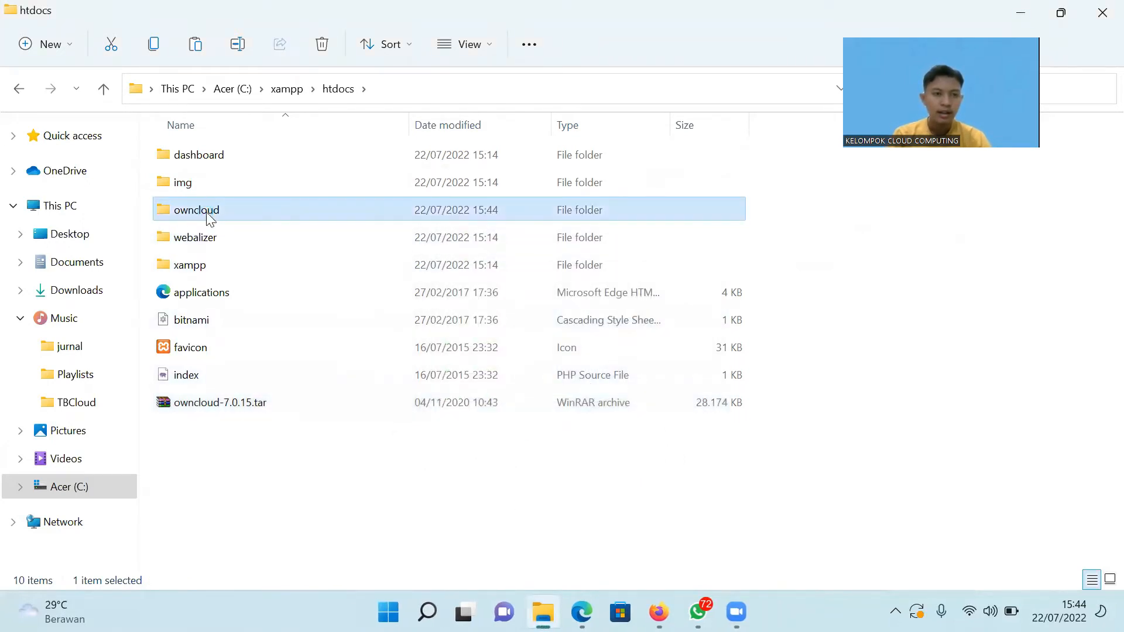
double_click(208, 213)
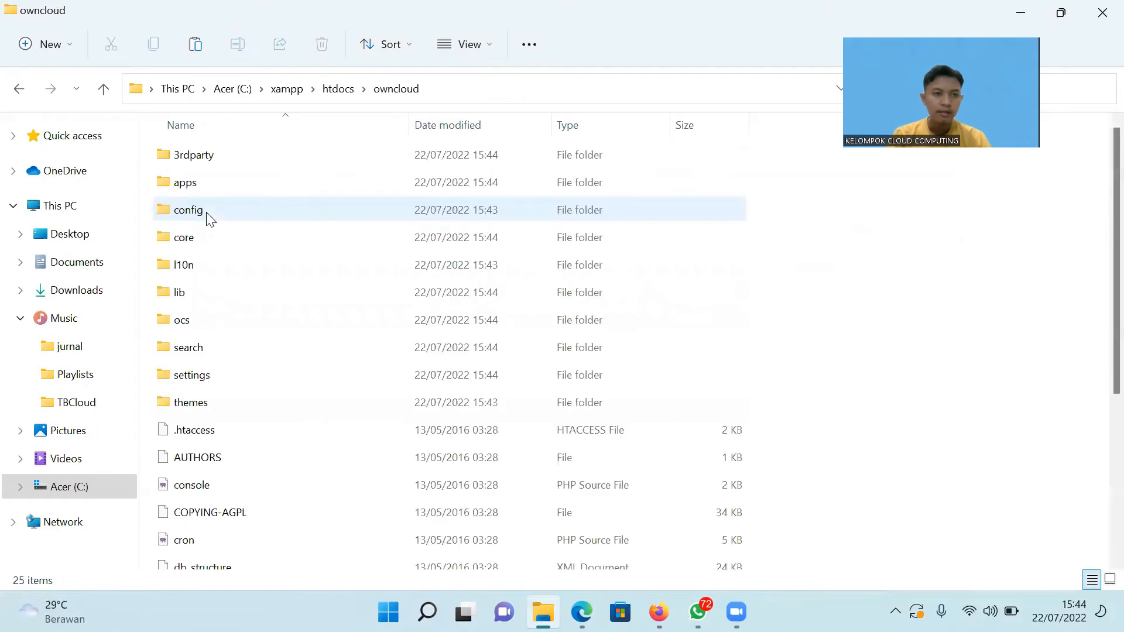
click(20, 89)
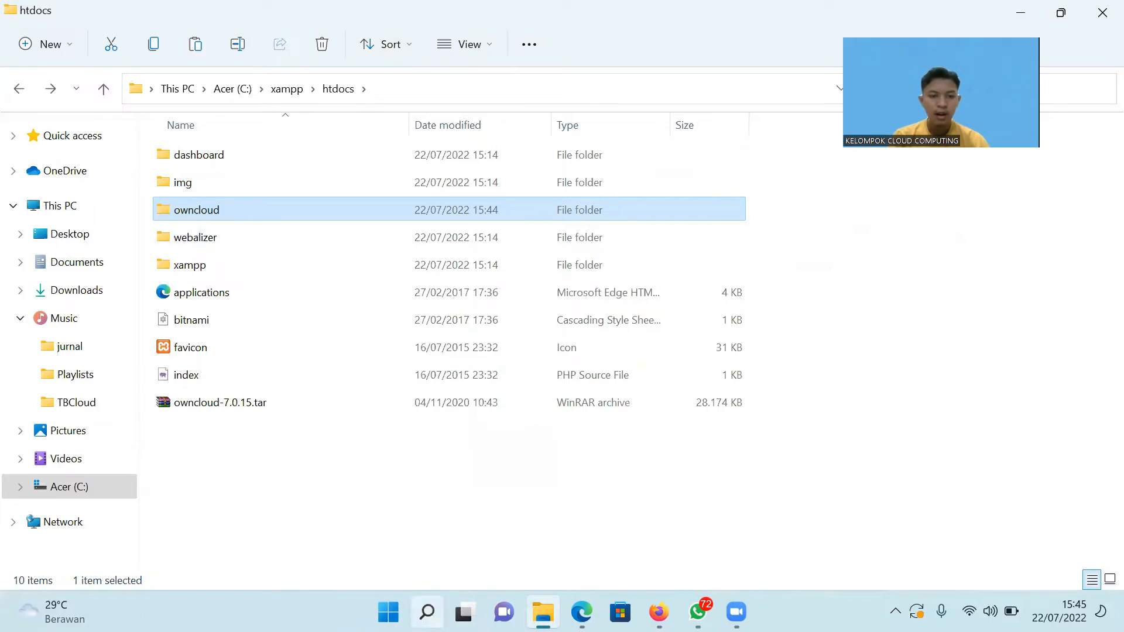
click(427, 612)
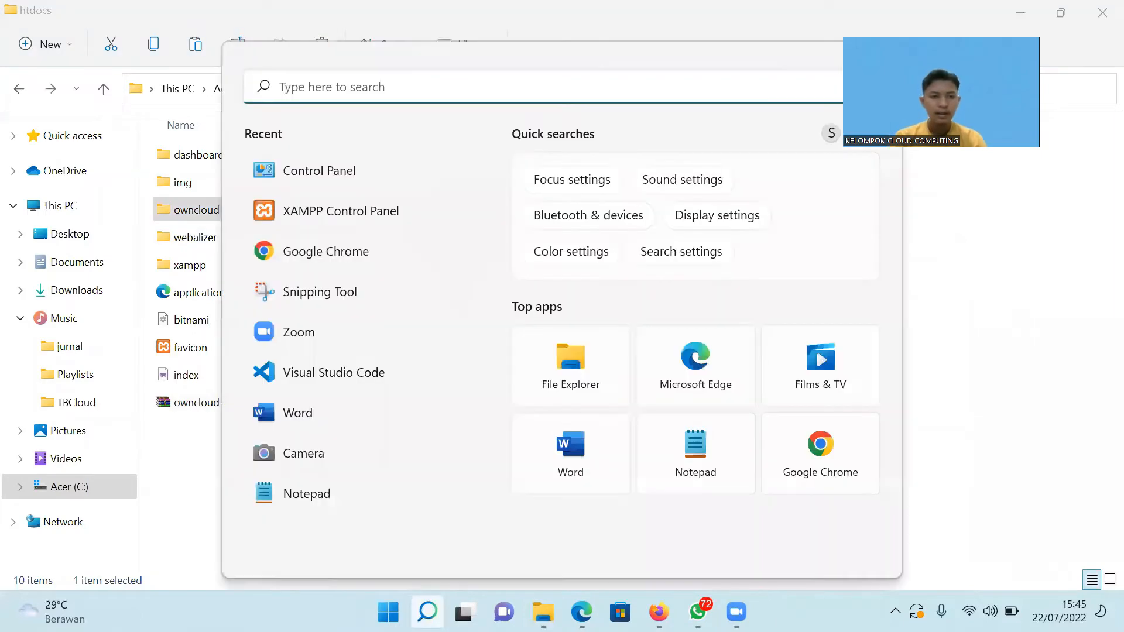
Launch XAMPP Control Panel, start Apache and MySQL, and open phpMyAdmin via MySQL Admin.
click(337, 215)
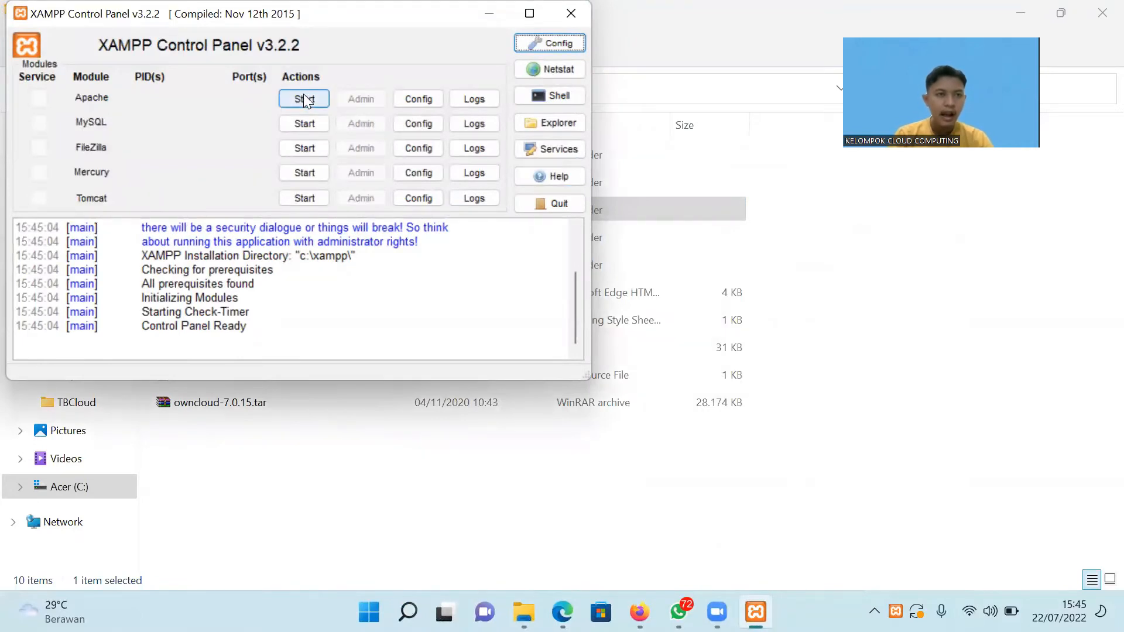
click(304, 99)
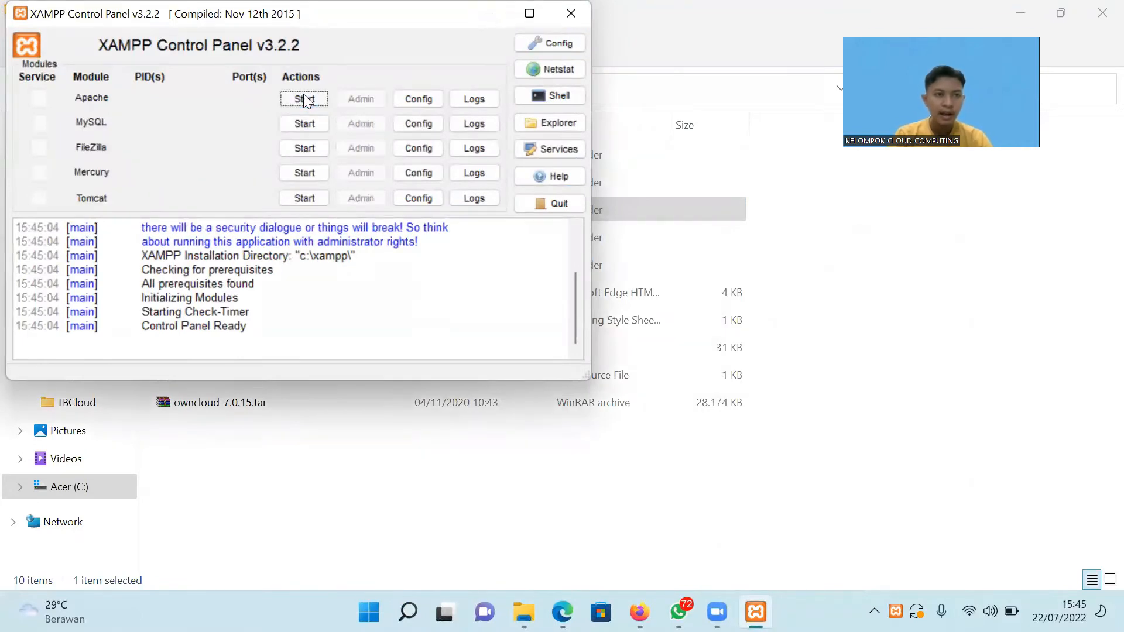
click(306, 124)
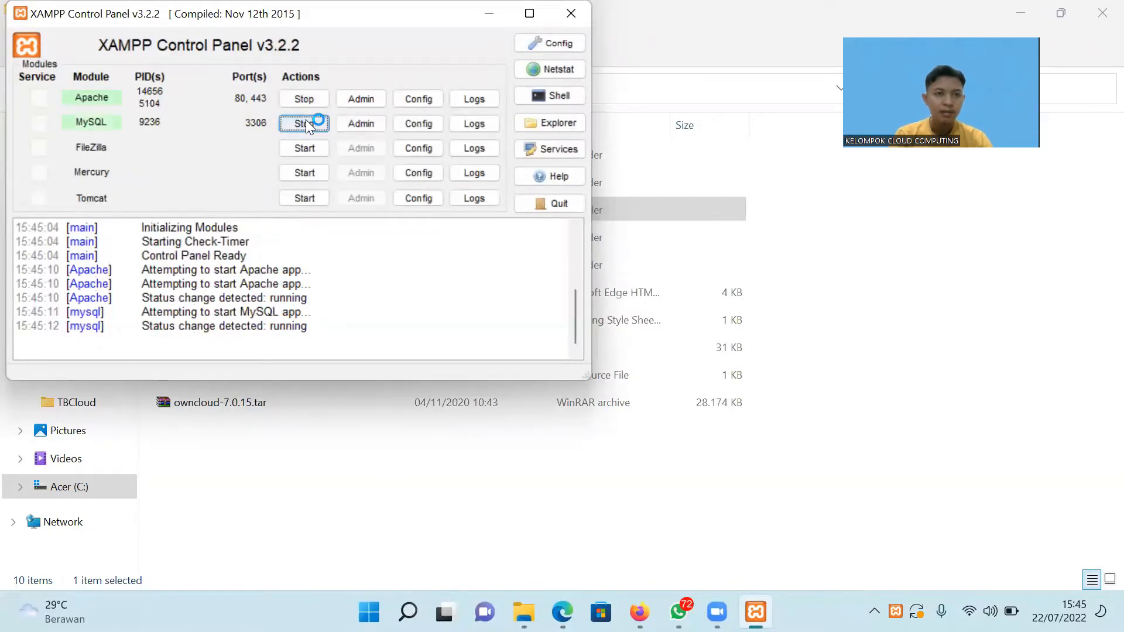
click(358, 124)
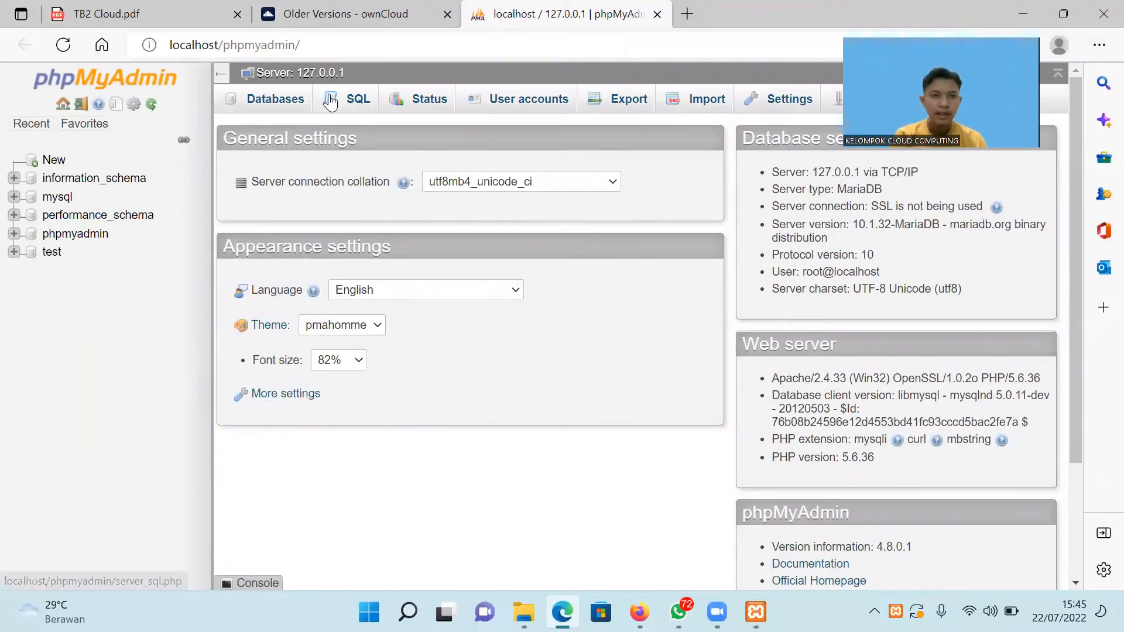
click(304, 49)
key(ctrl+c)
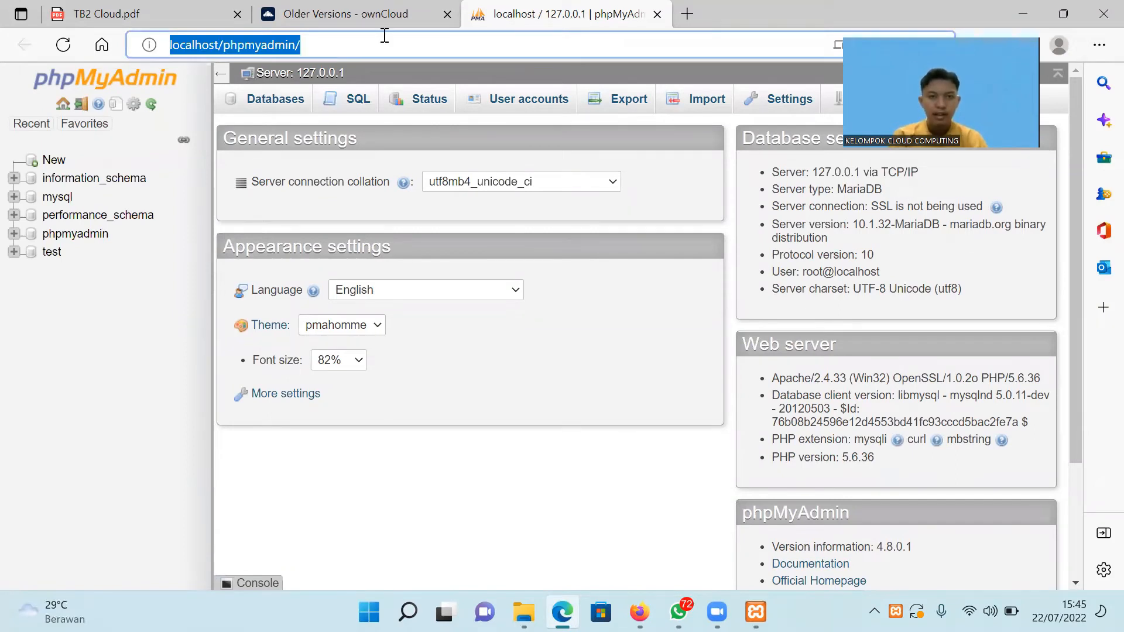
click(82, 389)
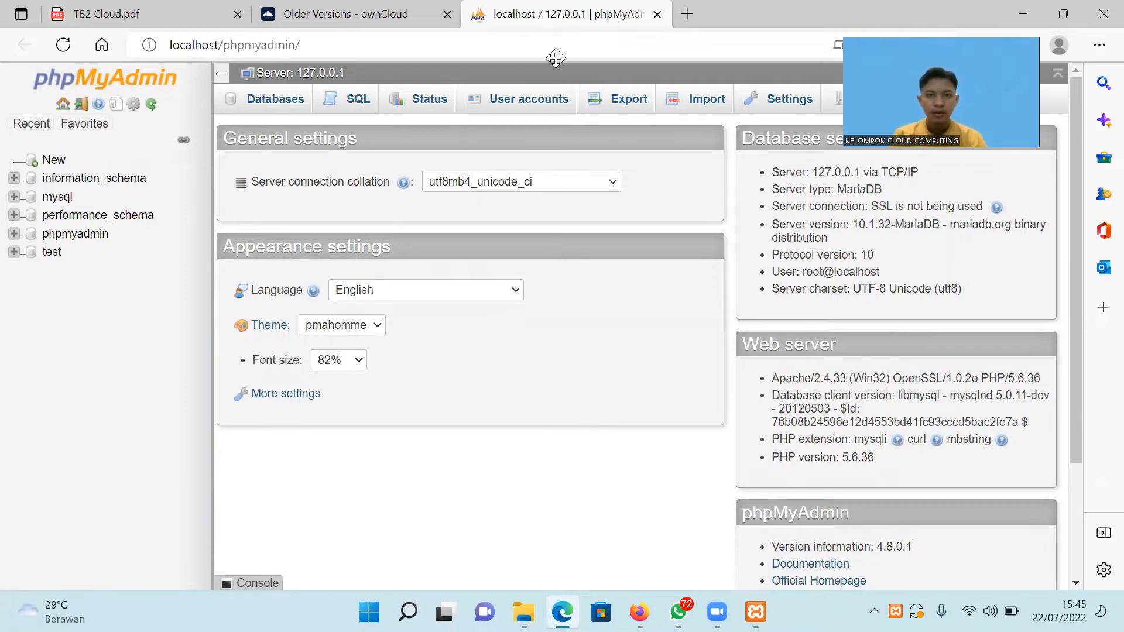
click(686, 19)
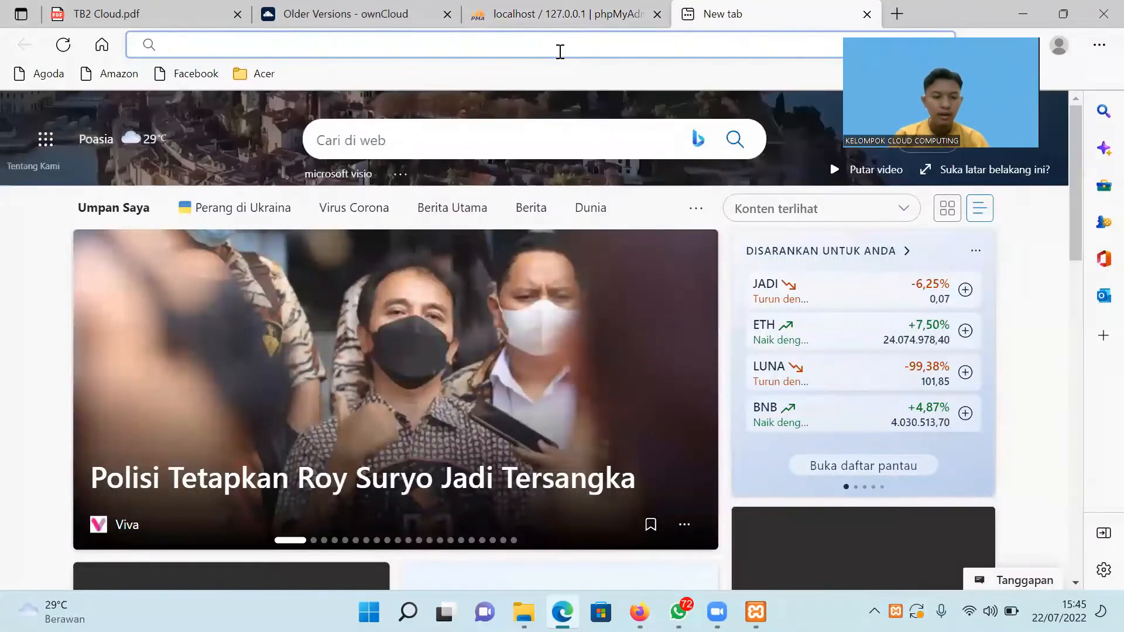
key(ctrl+v)
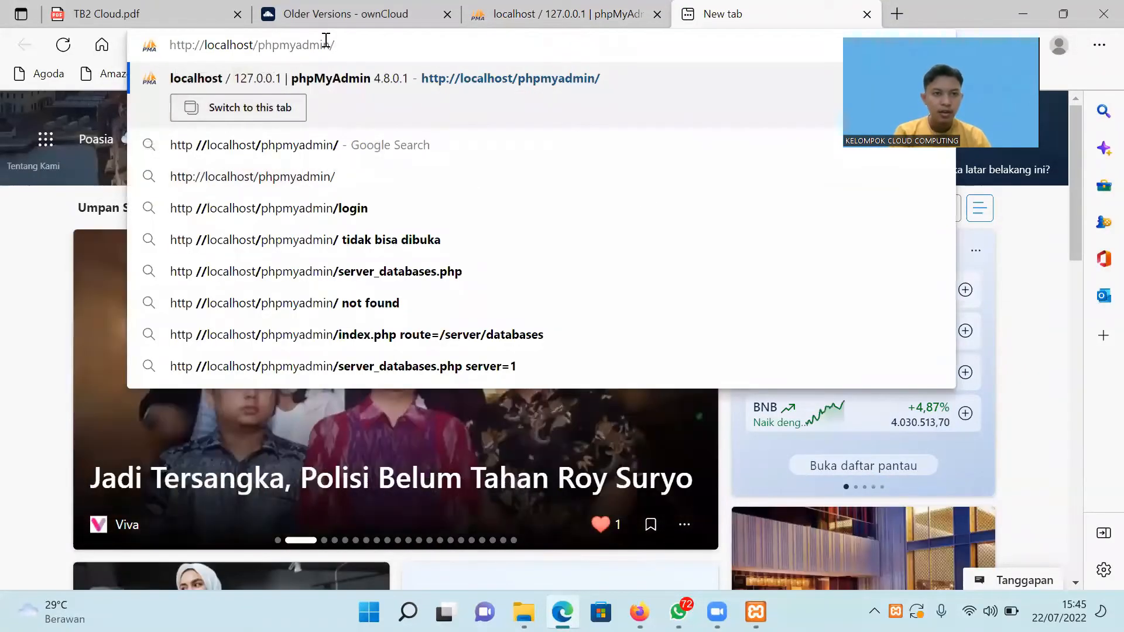
drag(322, 45, 258, 46)
text(own)
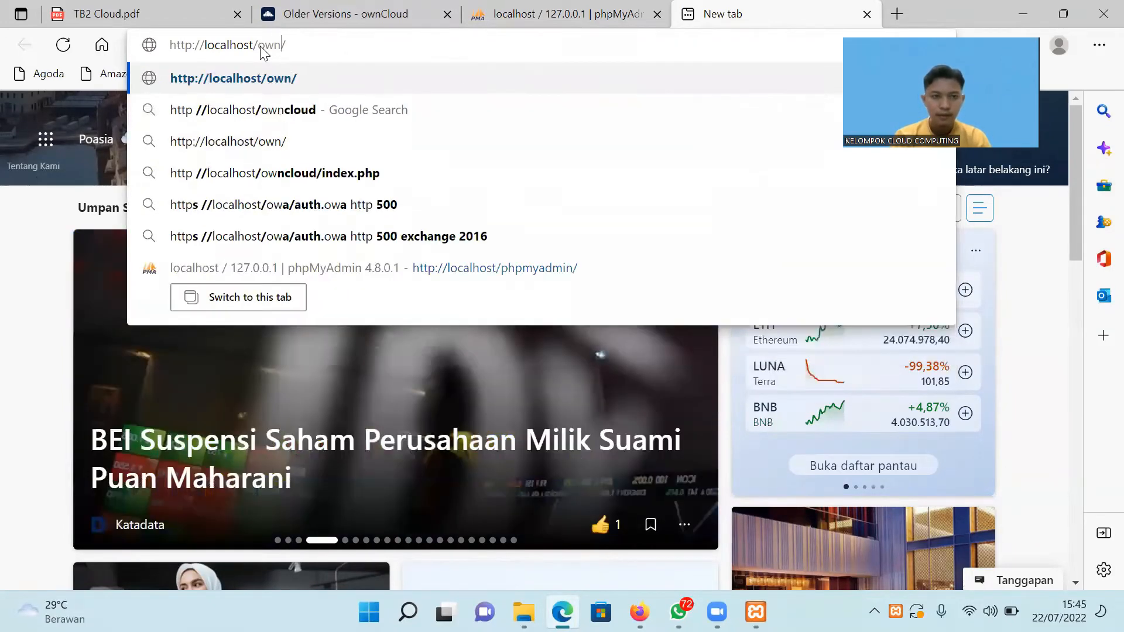
key(Down)
key(Return)
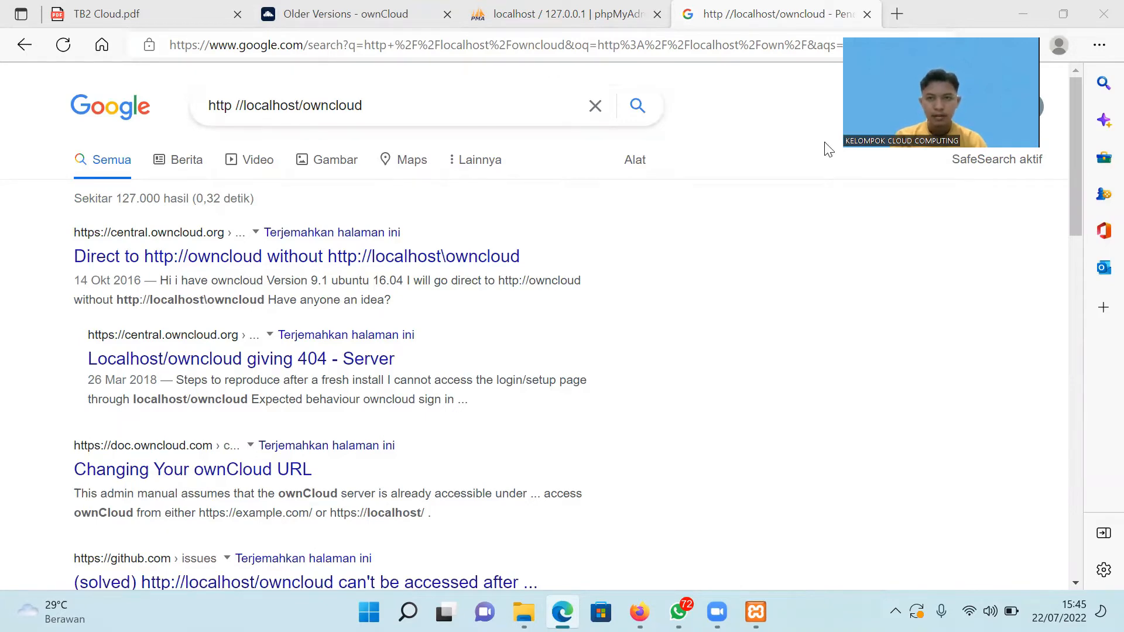
key(ctrl+w)
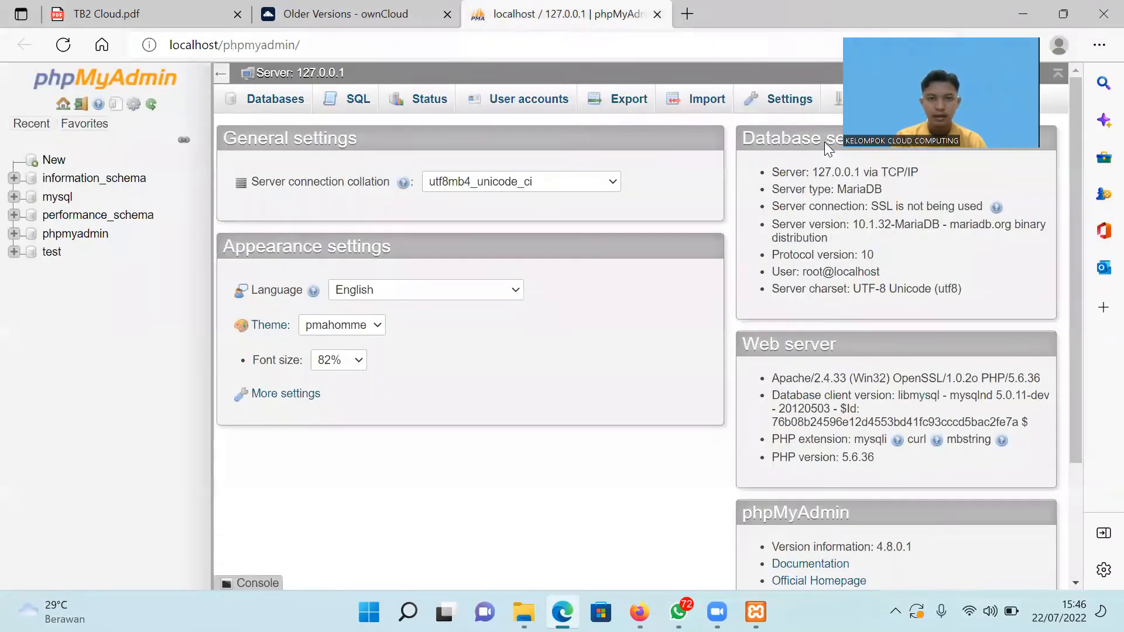
Load localhost/owncloud in a new Edge tab to reach the ownCloud admin setup page.
click(487, 46)
key(ctrl+c)
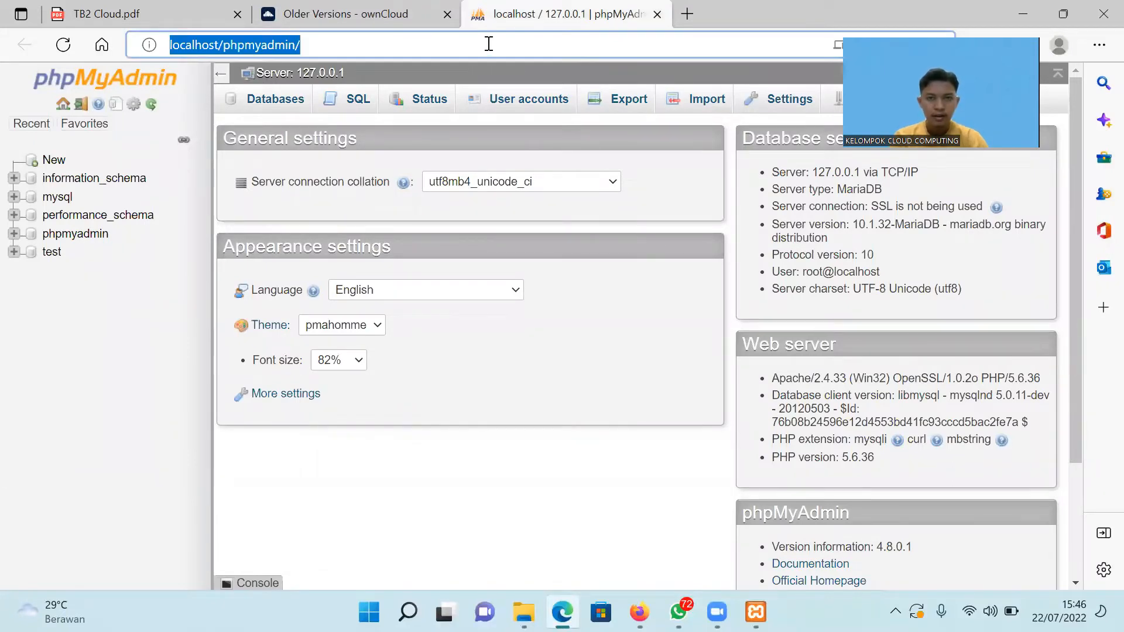
key(ctrl+t)
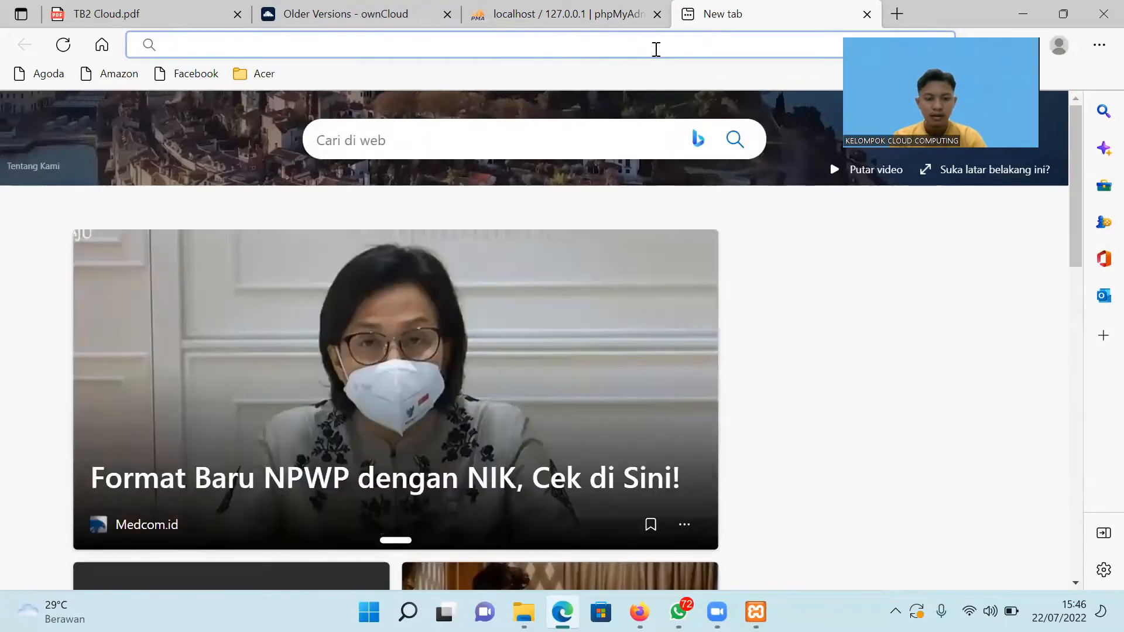
key(ctrl+v)
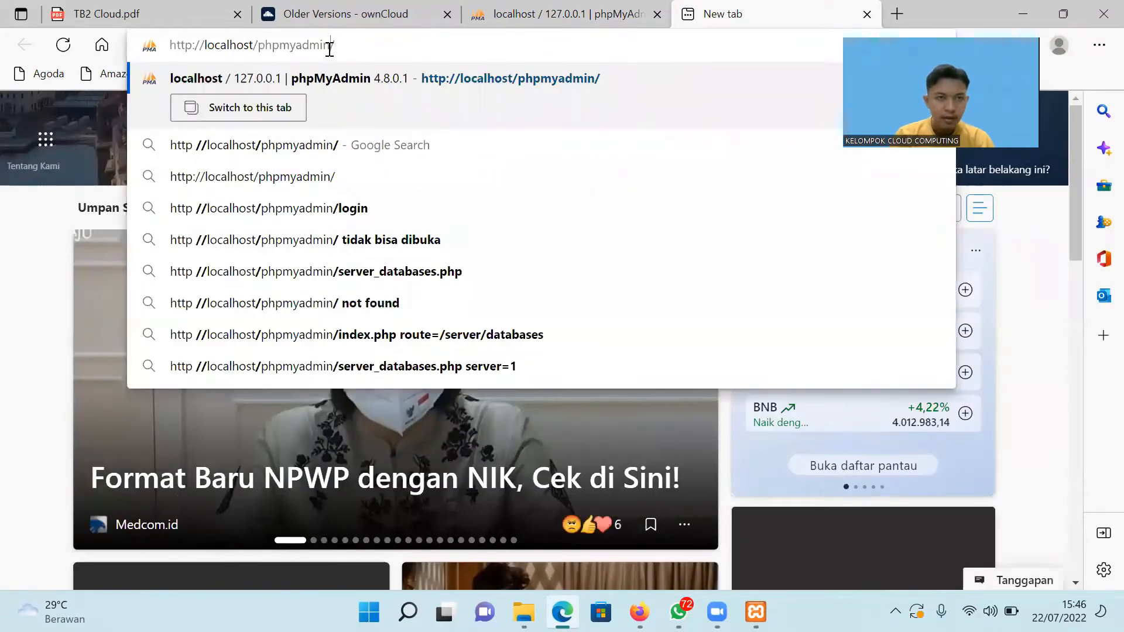
key(BackSpace)
key(BackSpace)
key(BackSpace)
key(BackSpace)
key(BackSpace)
key(BackSpace)
key(BackSpace)
key(BackSpace)
key(BackSpace)
key(BackSpace)
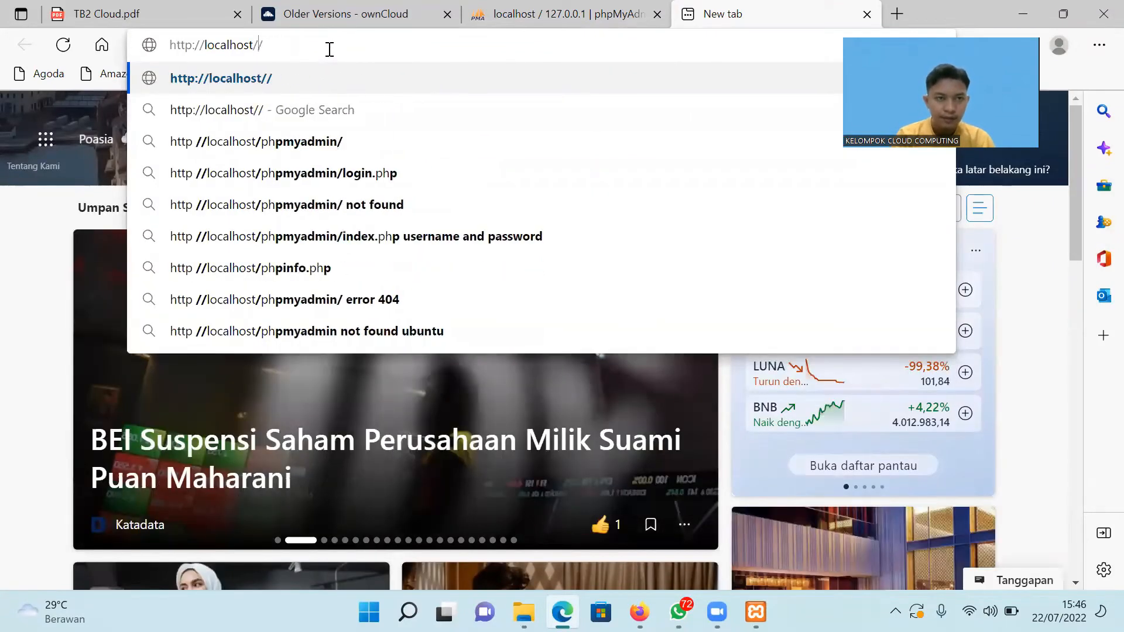
text(ow)
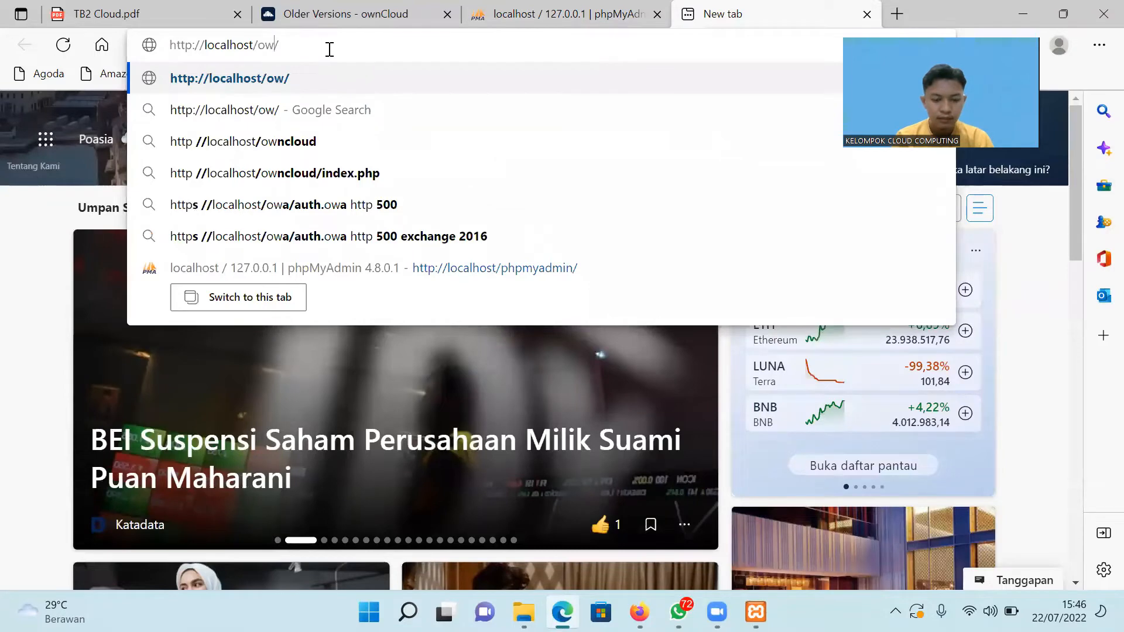
text(nclo)
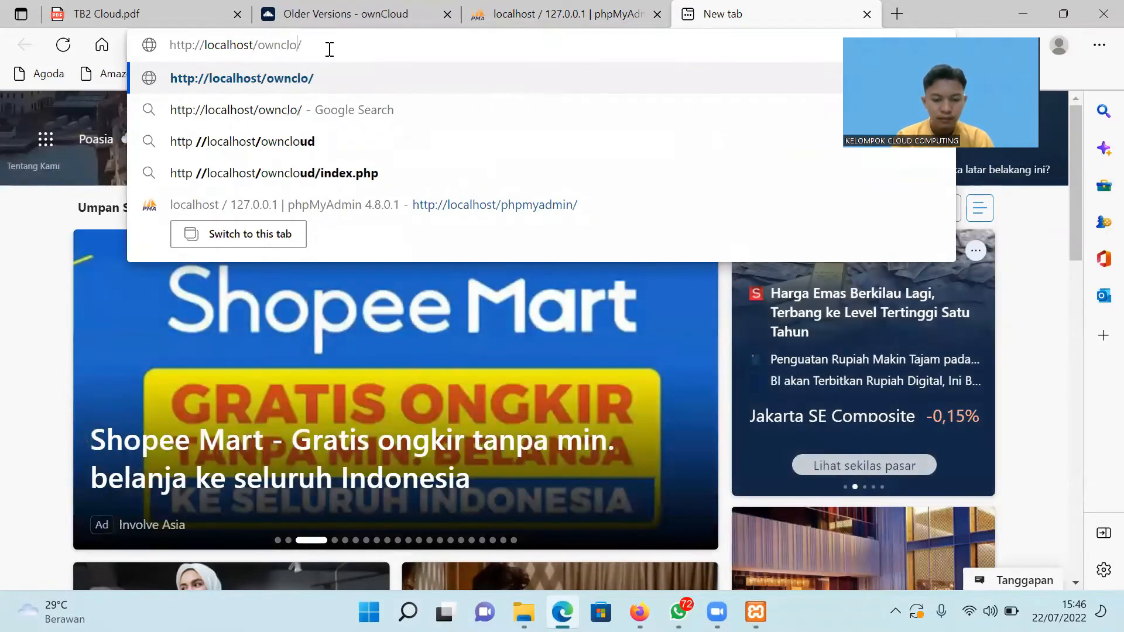
text(ud)
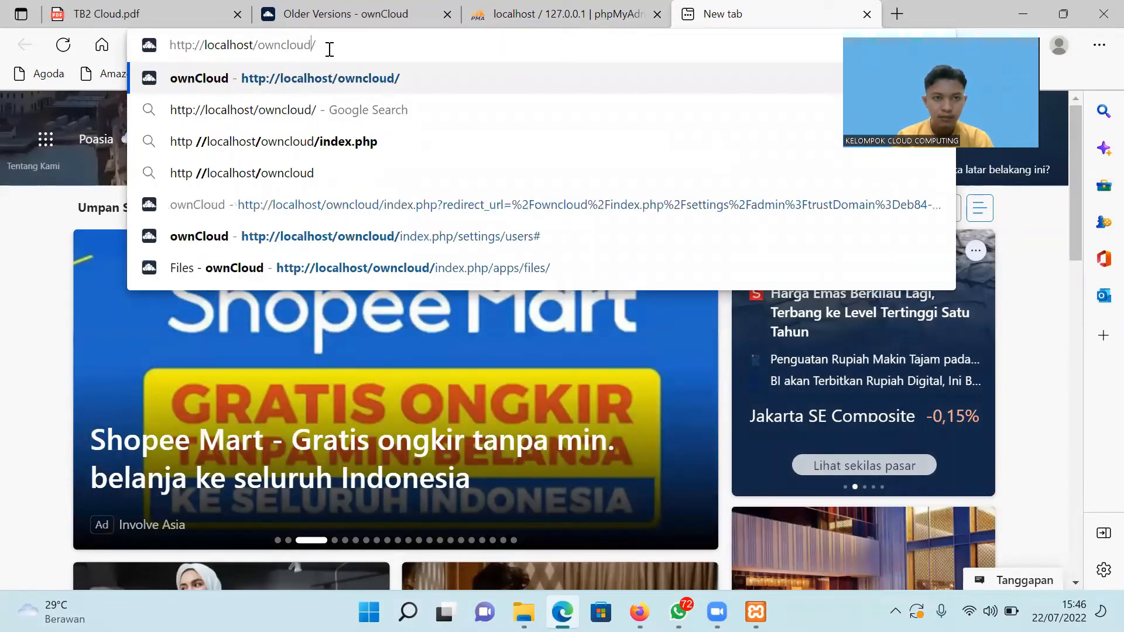
key(Return)
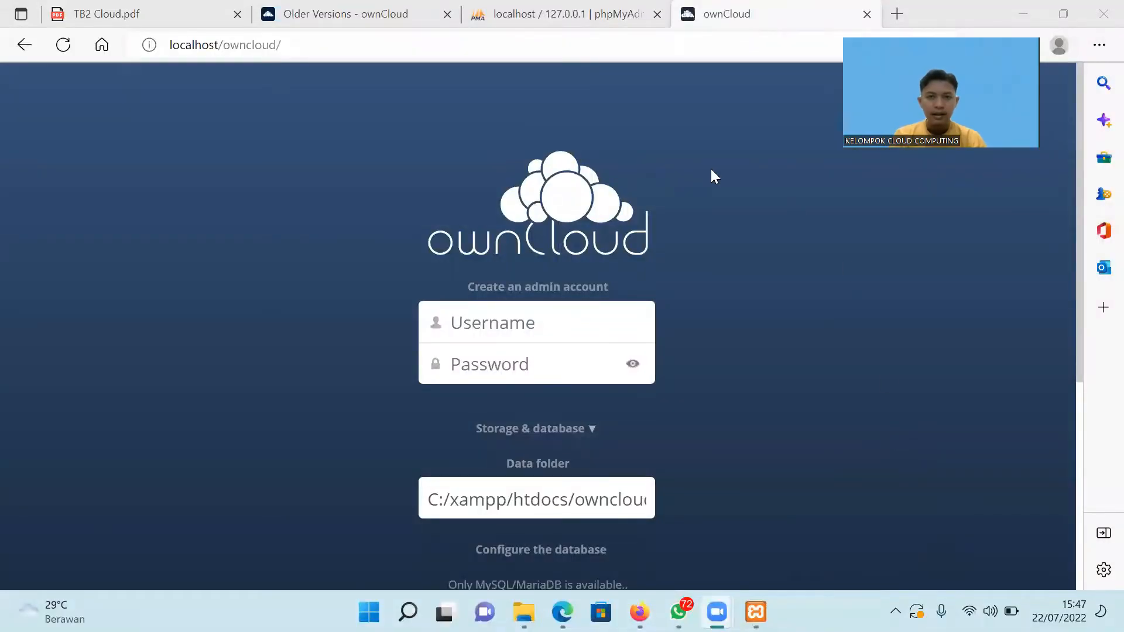
Switch Edge back to the phpMyAdmin tab listing the existing databases.
double_click(711, 168)
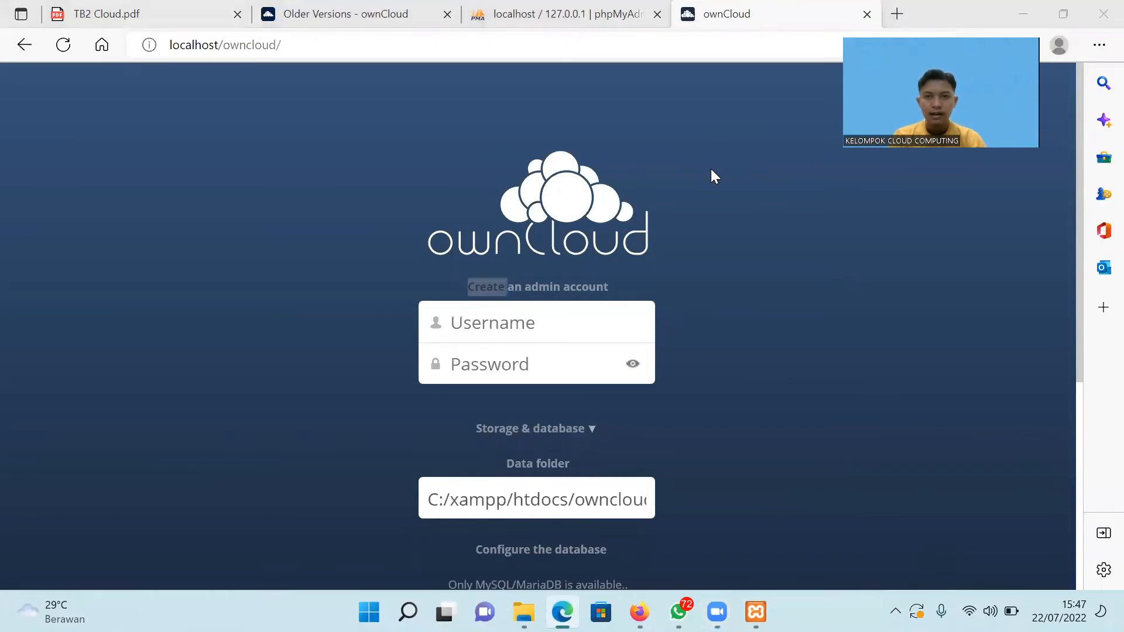
click(598, 25)
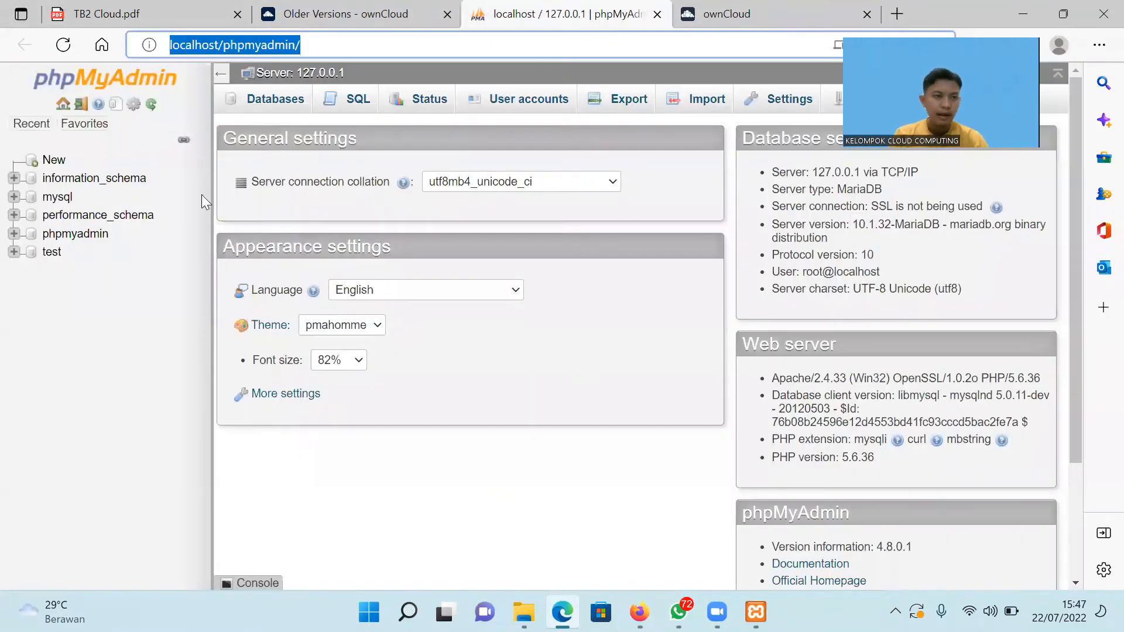
Add a database named 'owncloud' with New and Create, then select it in the tree.
click(53, 162)
click(53, 161)
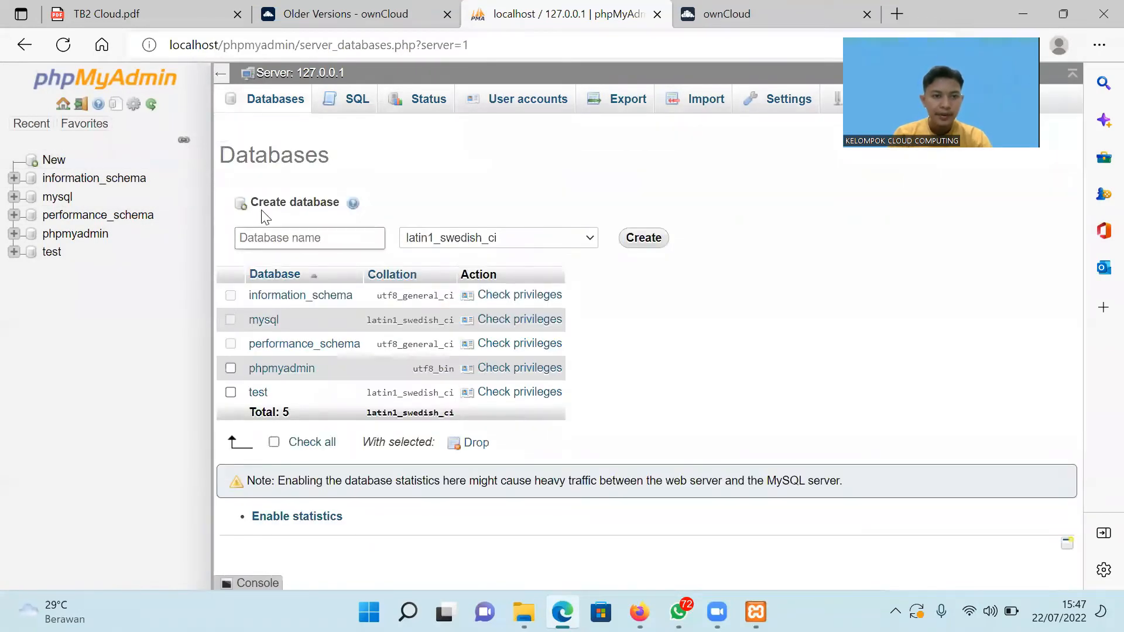
click(277, 237)
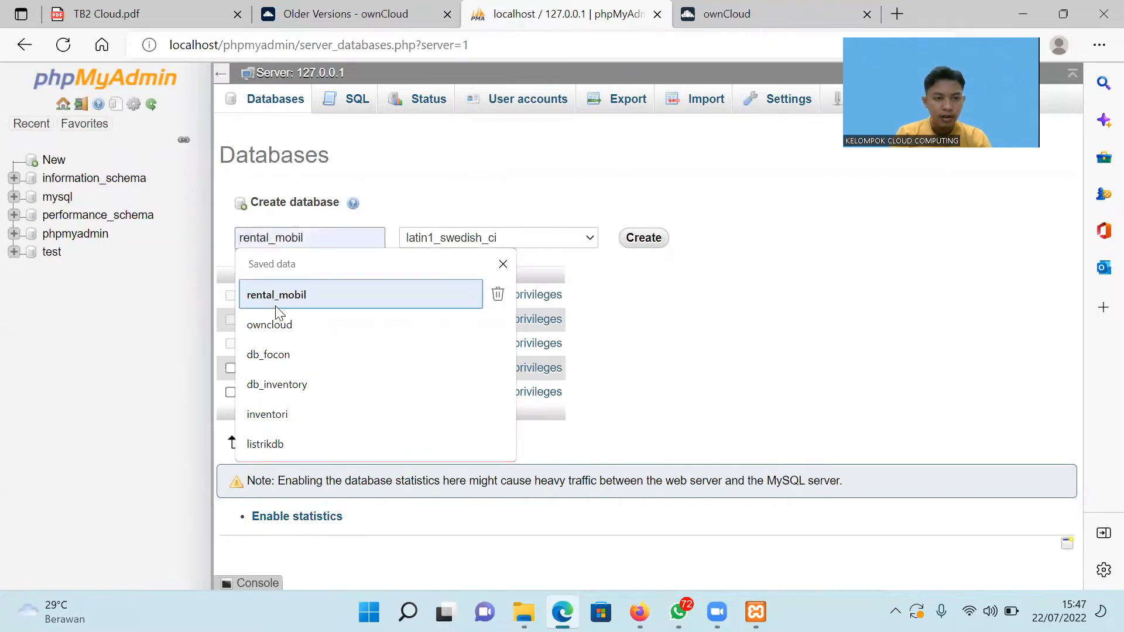
click(278, 325)
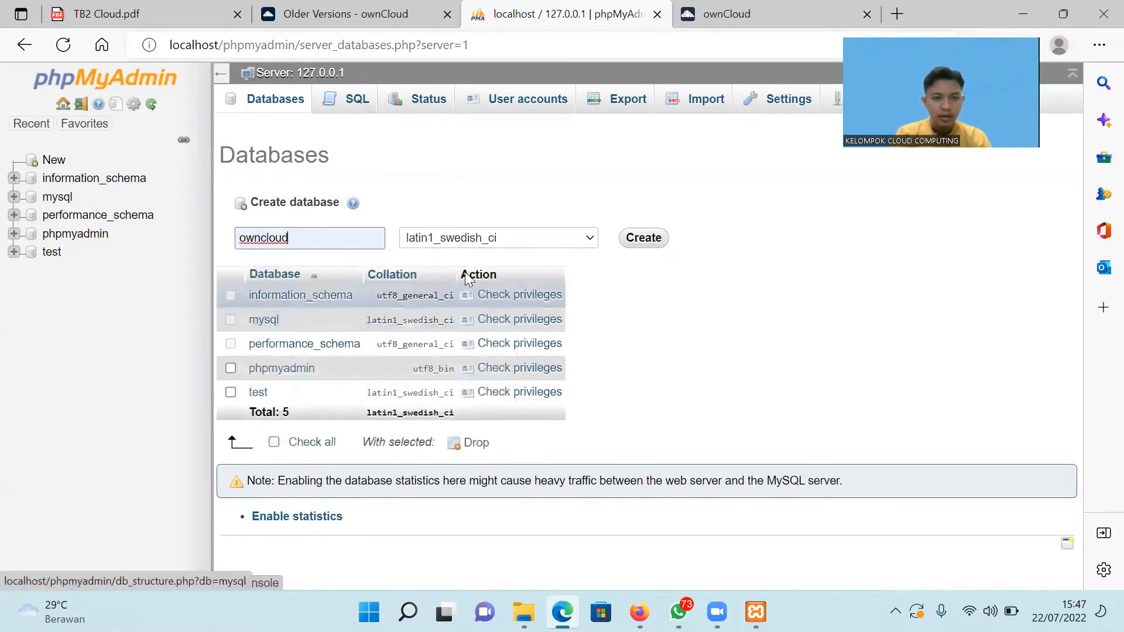
click(645, 236)
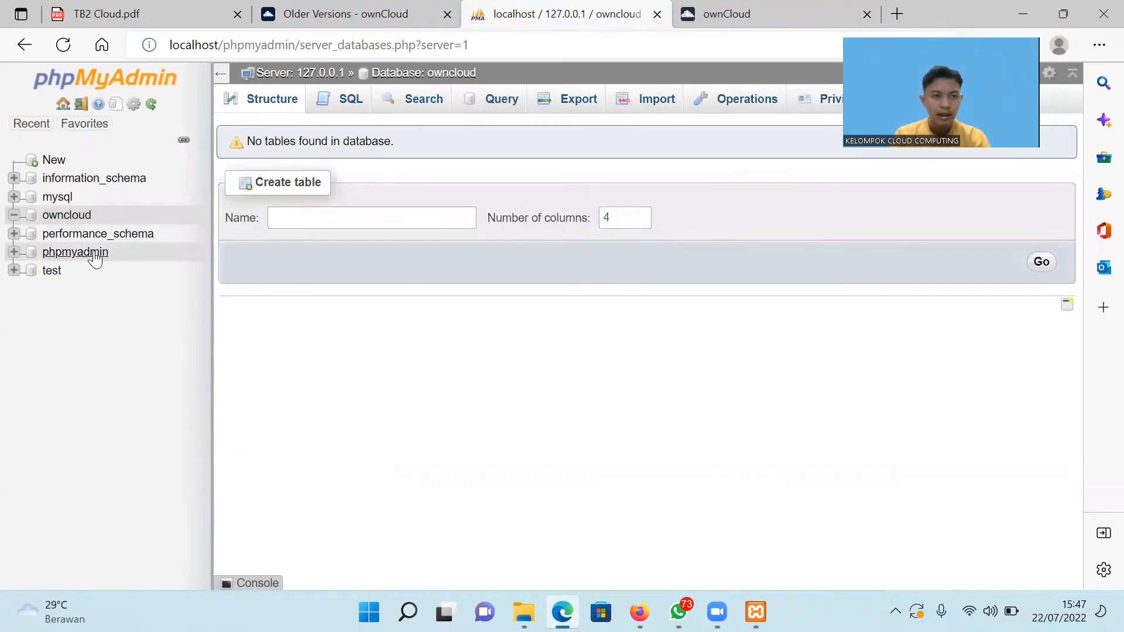
click(67, 215)
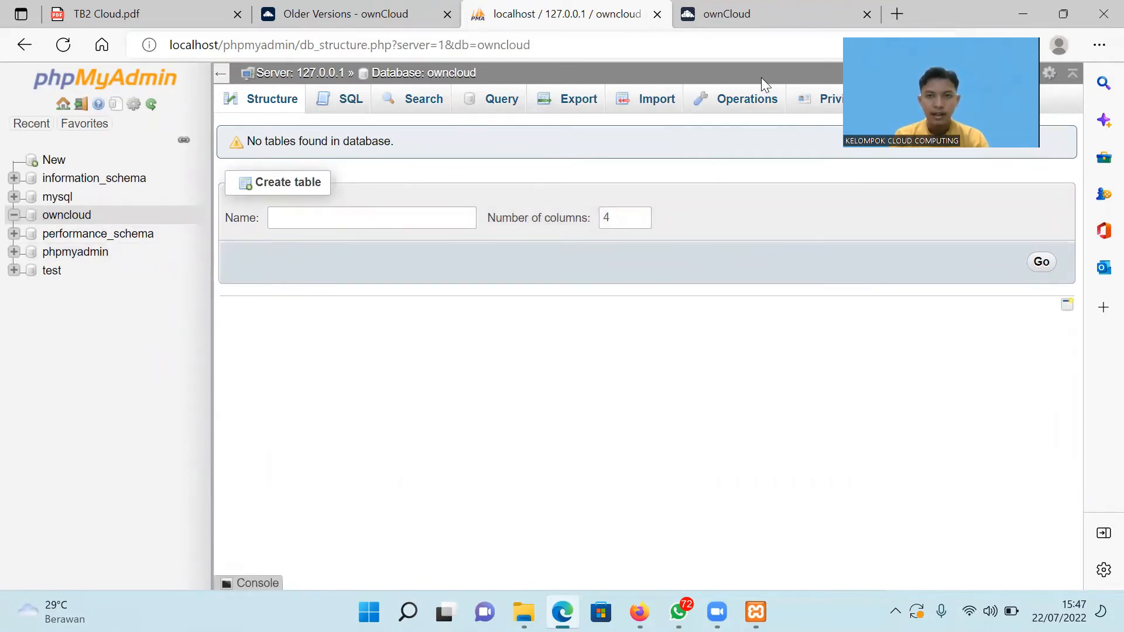
On the ownCloud setup page, enter the admin account's username and password.
key(ctrl+Tab)
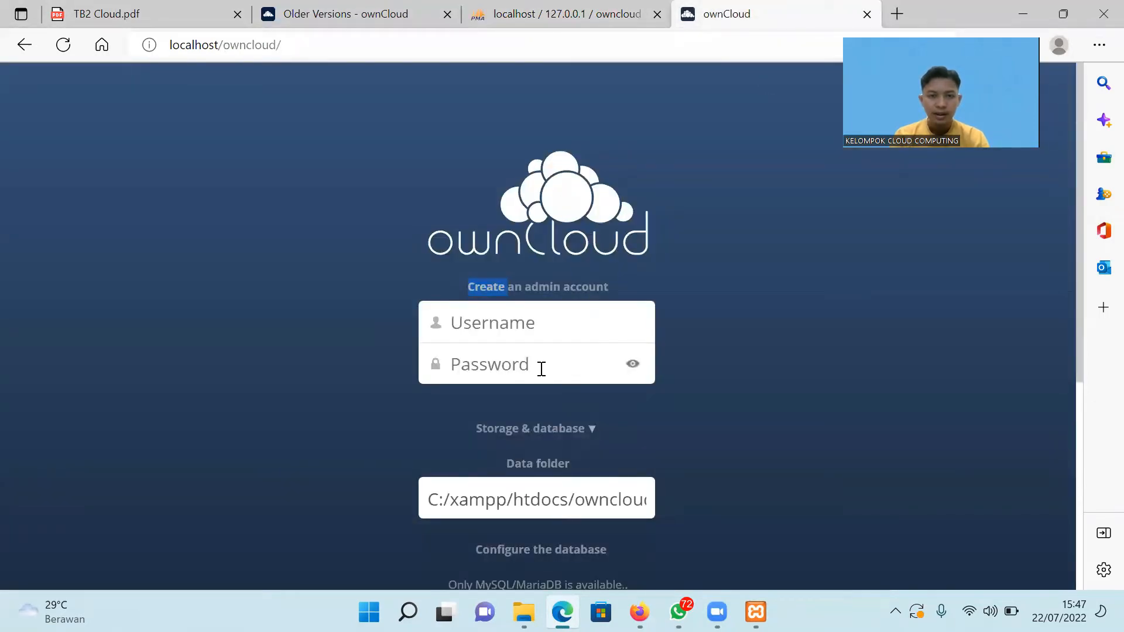
click(522, 324)
click(770, 306)
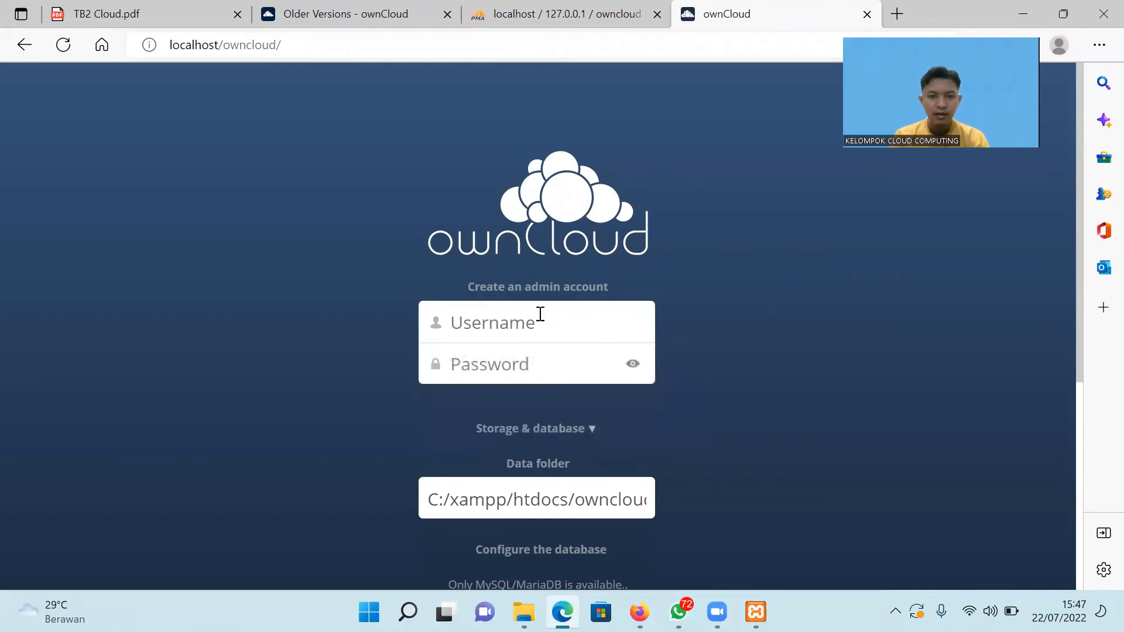
click(537, 315)
text(ba)
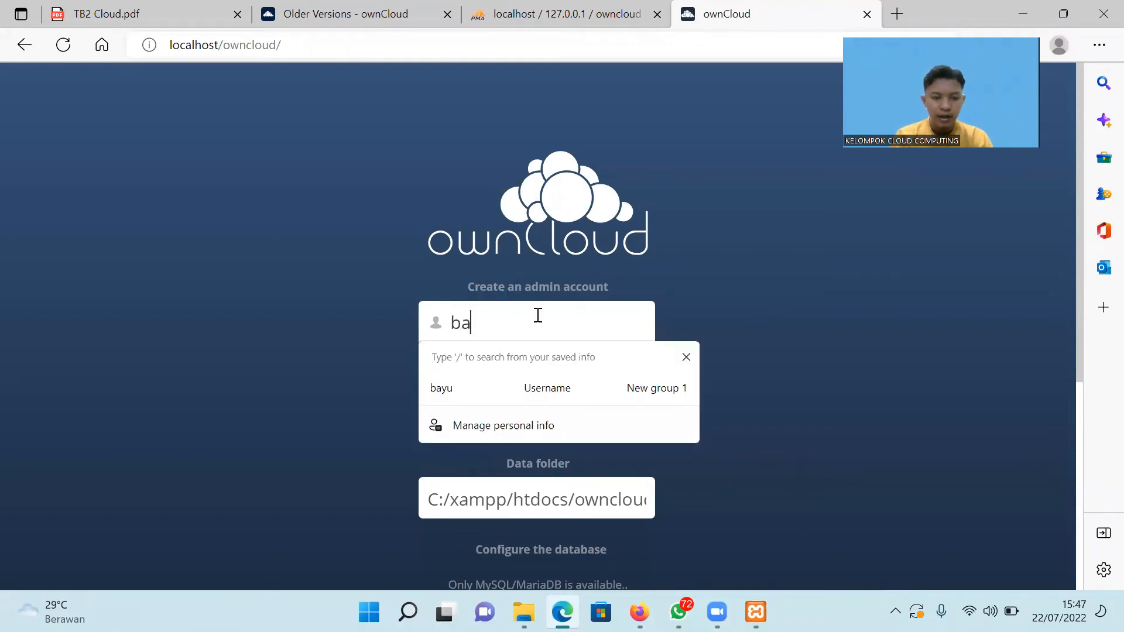
text(yu aidil)
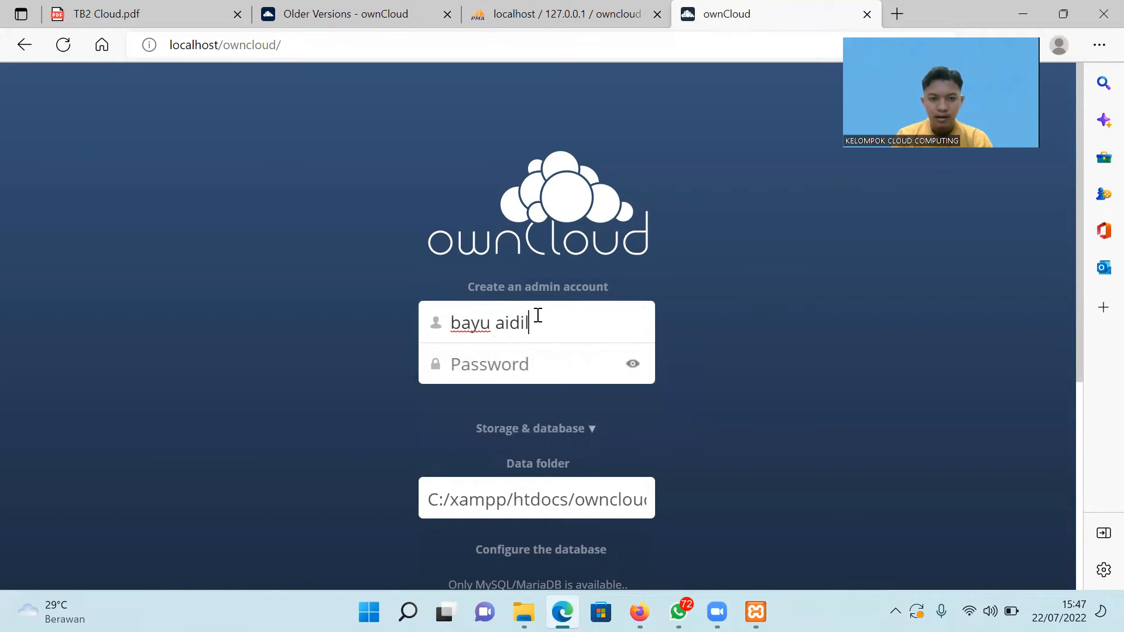
click(507, 367)
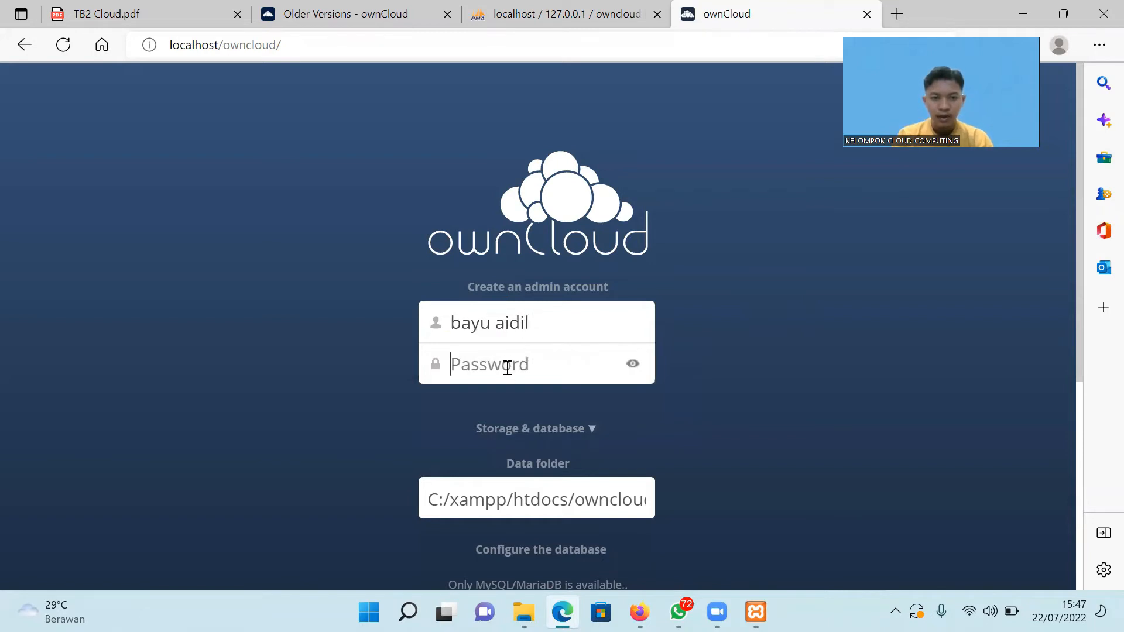
text(••••)
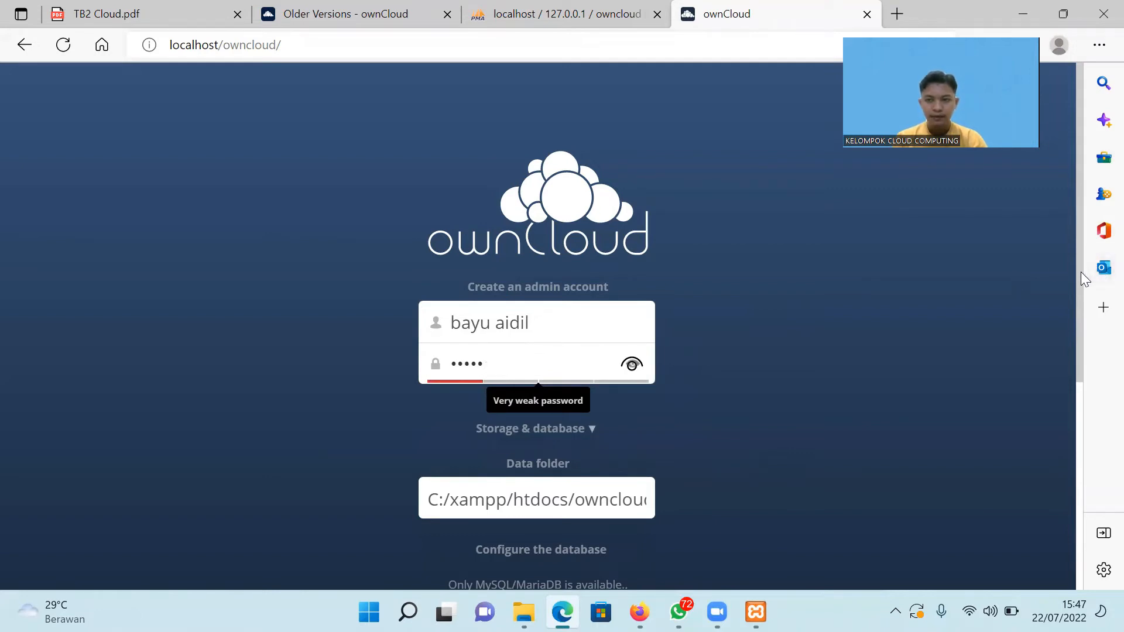
Set database user root and database name owncloud, then finish the setup.
scroll(1067, 310, down, 1)
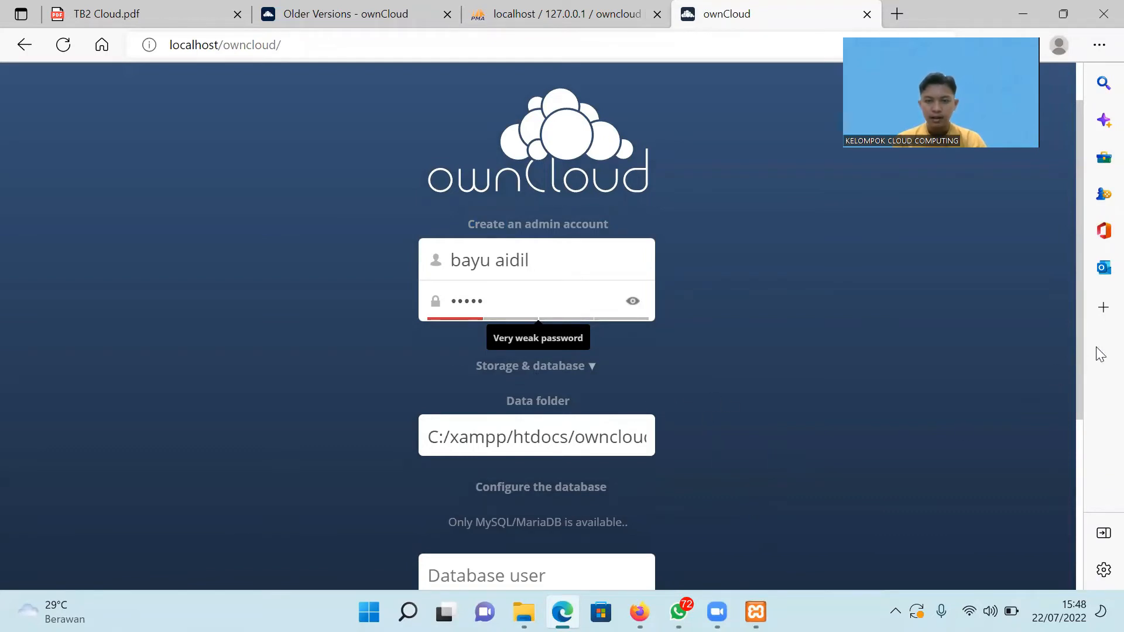
drag(1078, 350, 1063, 479)
click(557, 374)
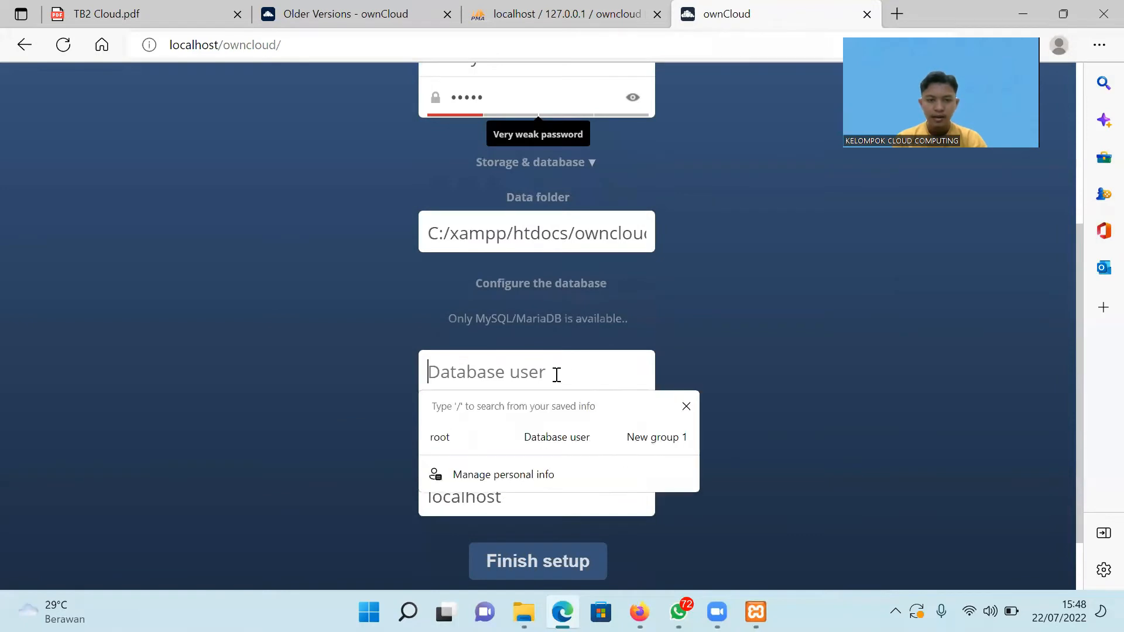
text(roo)
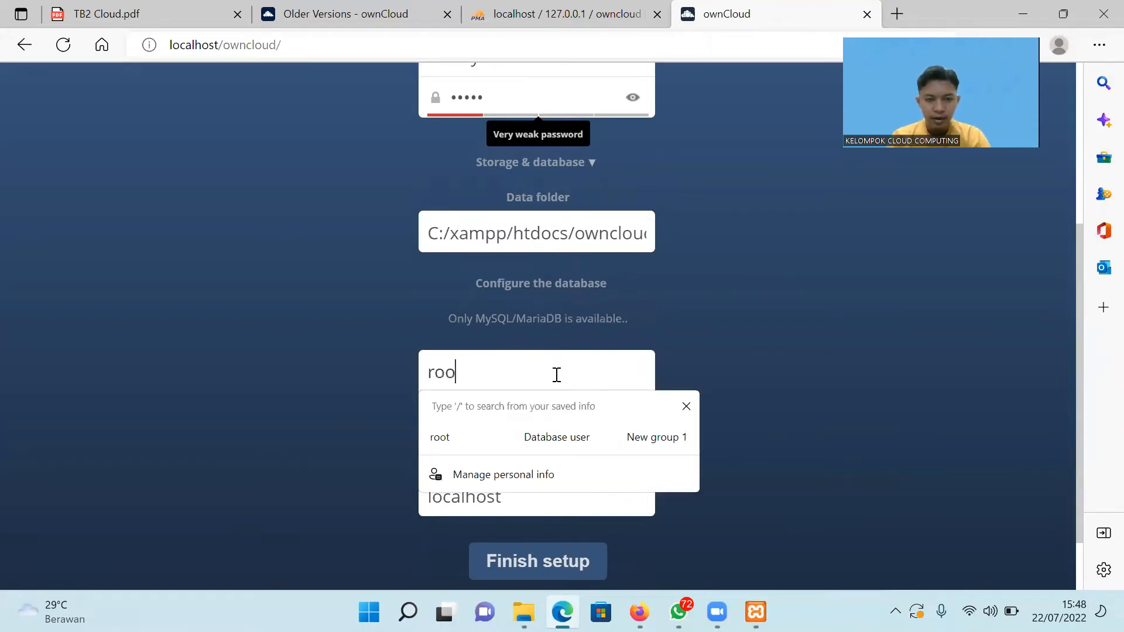
text(t)
click(714, 417)
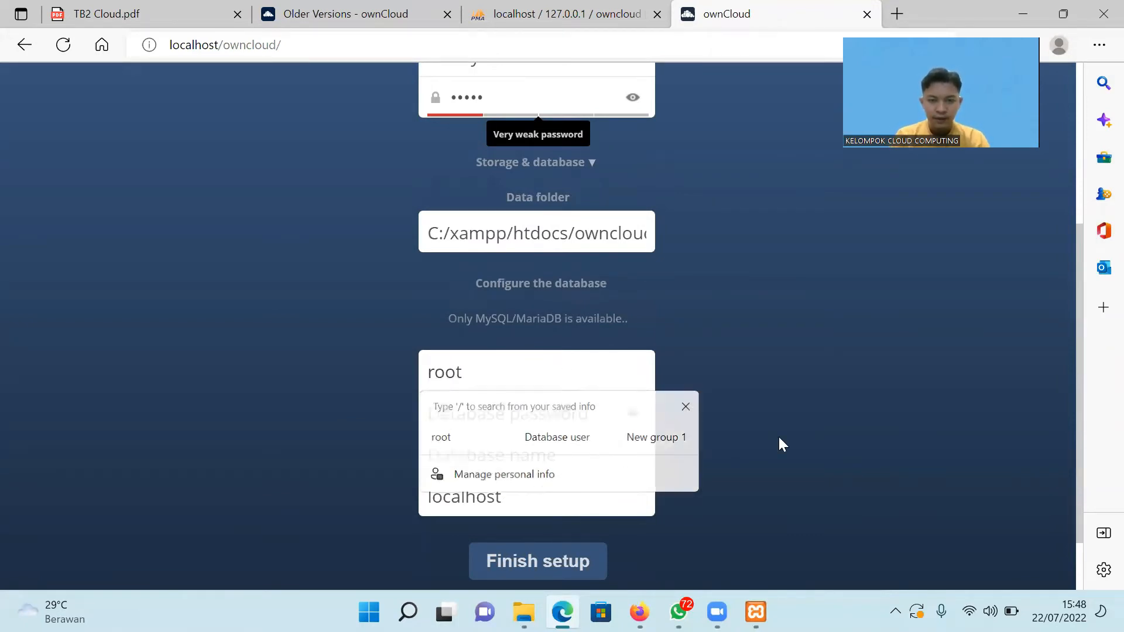
click(530, 458)
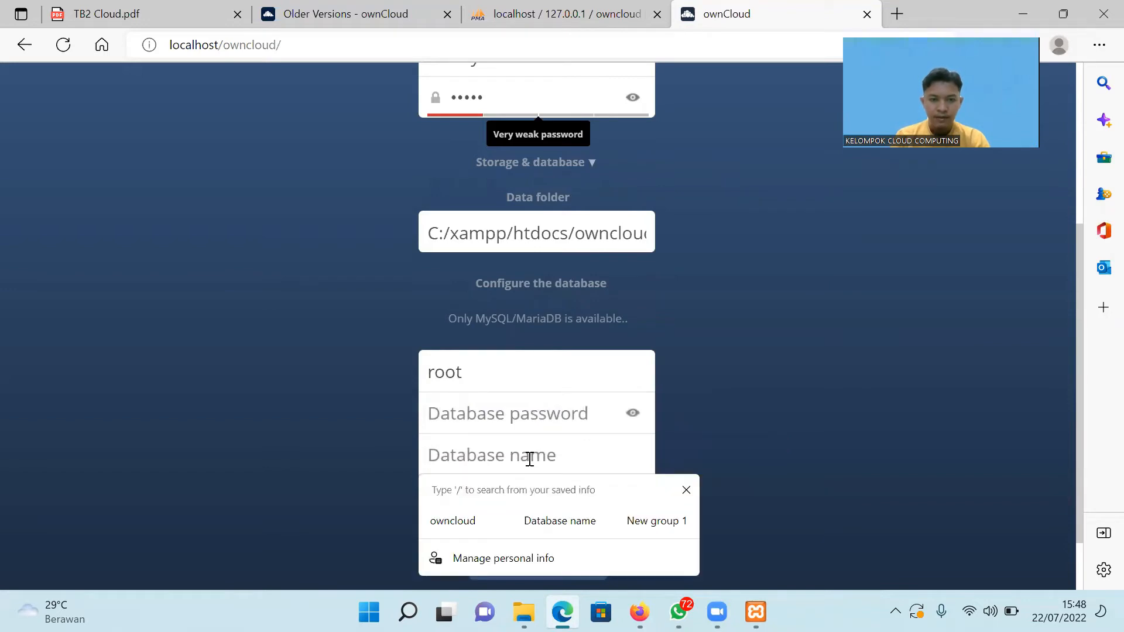
text(ow)
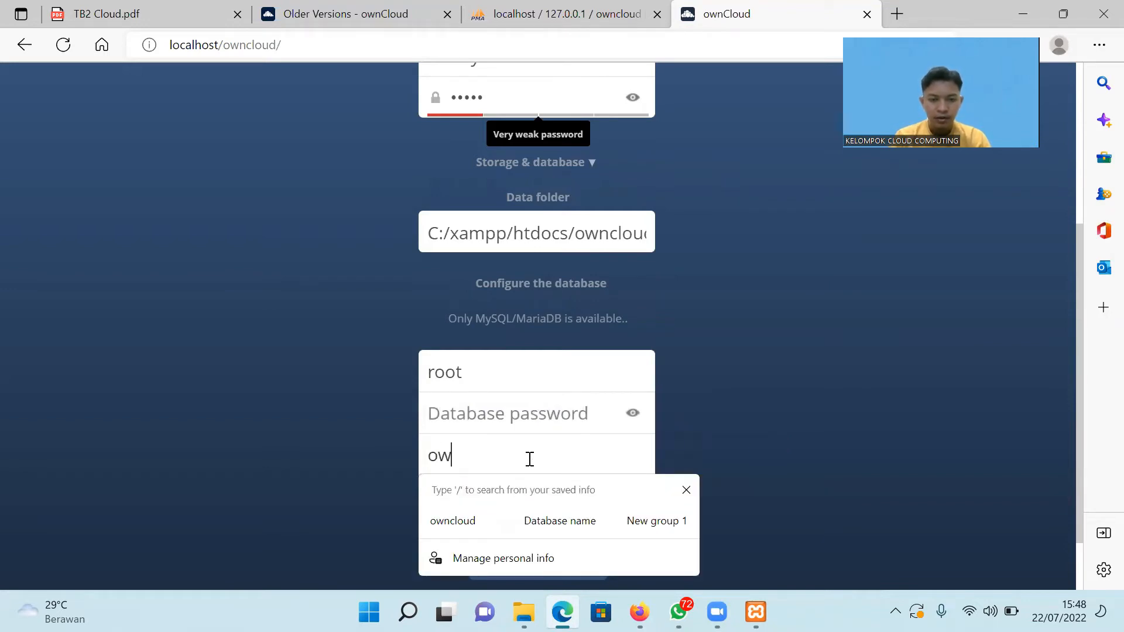
text(ncloud)
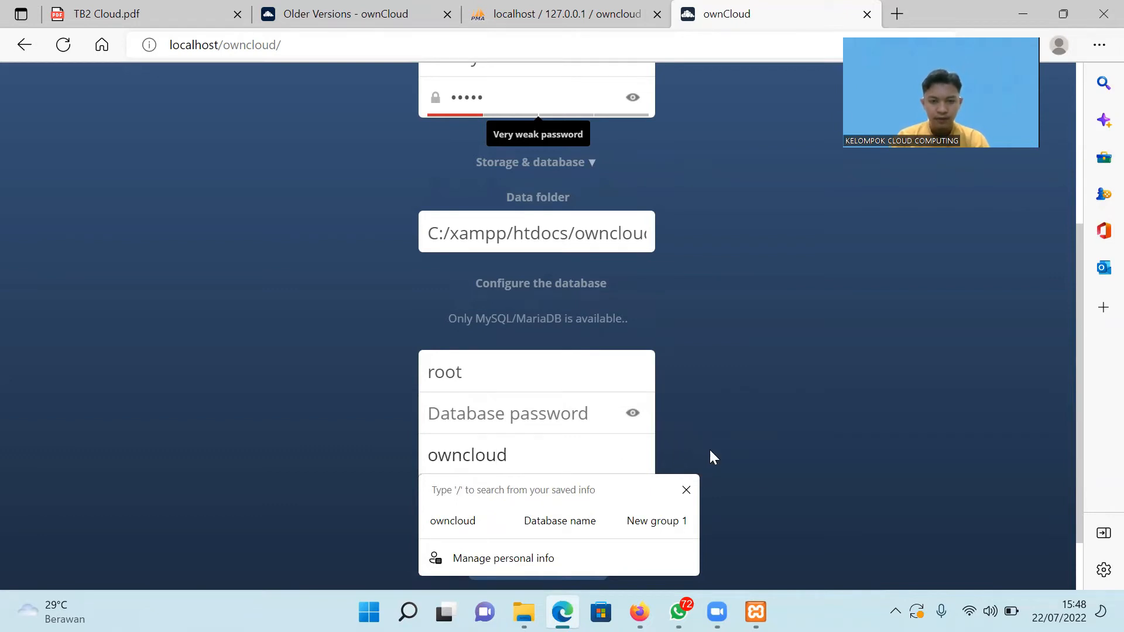
click(806, 475)
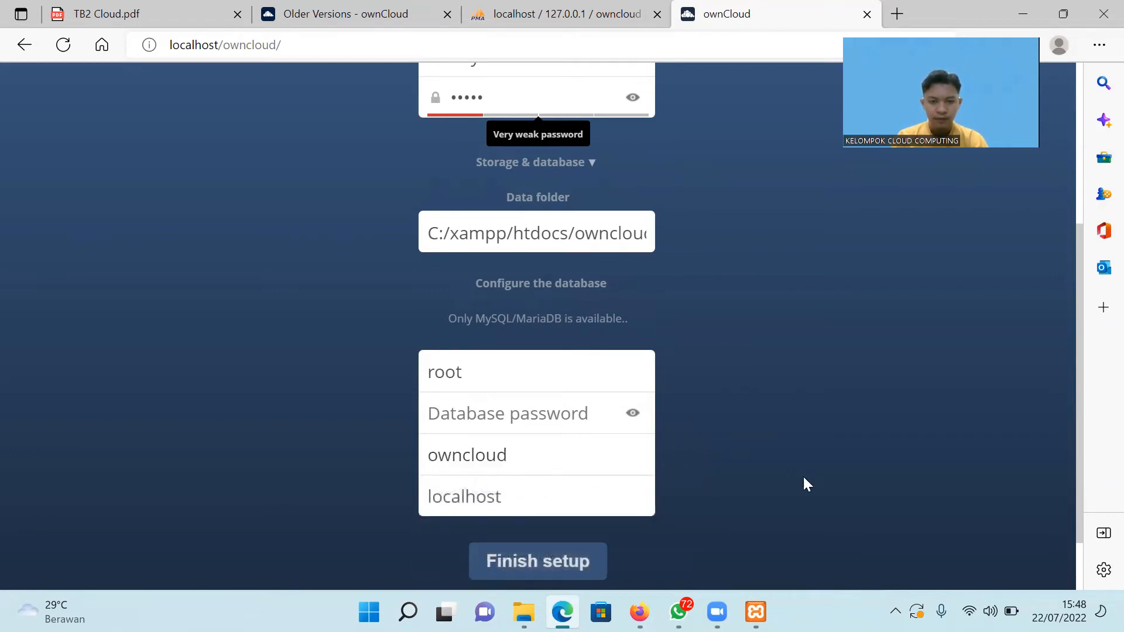
click(527, 563)
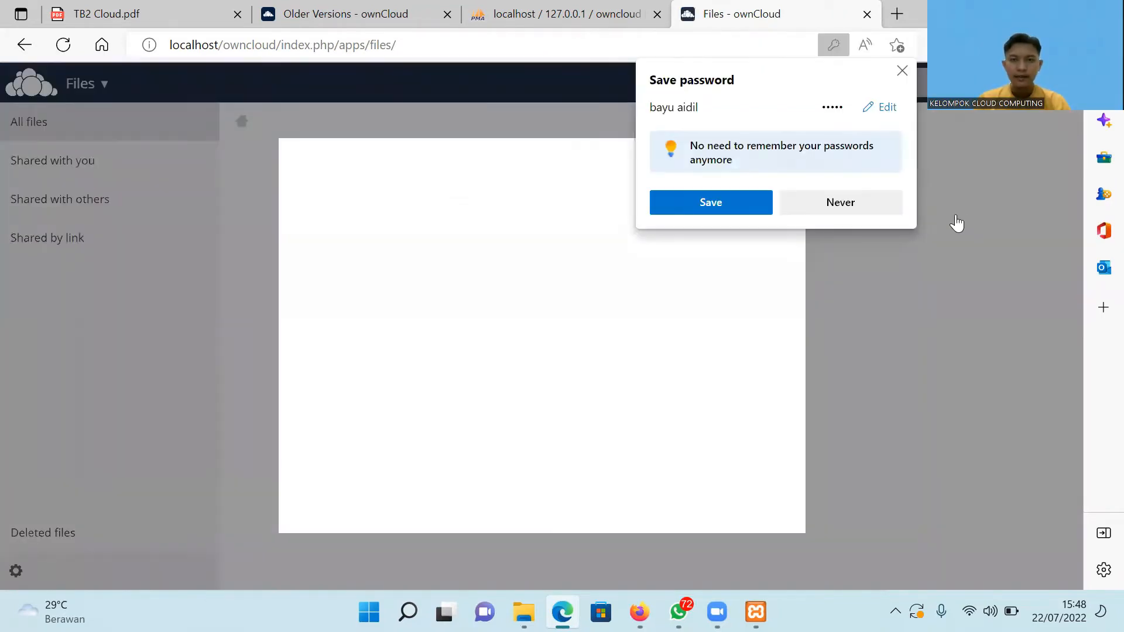
Save the login password, close the Welcome dialog, and upload PPT FINAL CLOUD.pptx.
click(711, 204)
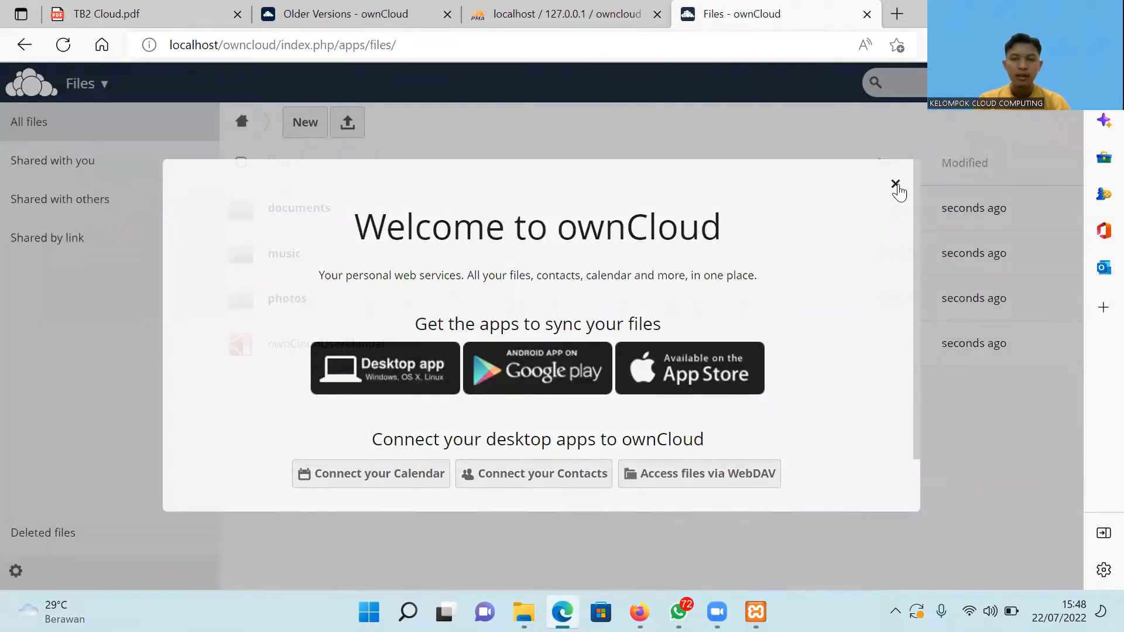
click(896, 187)
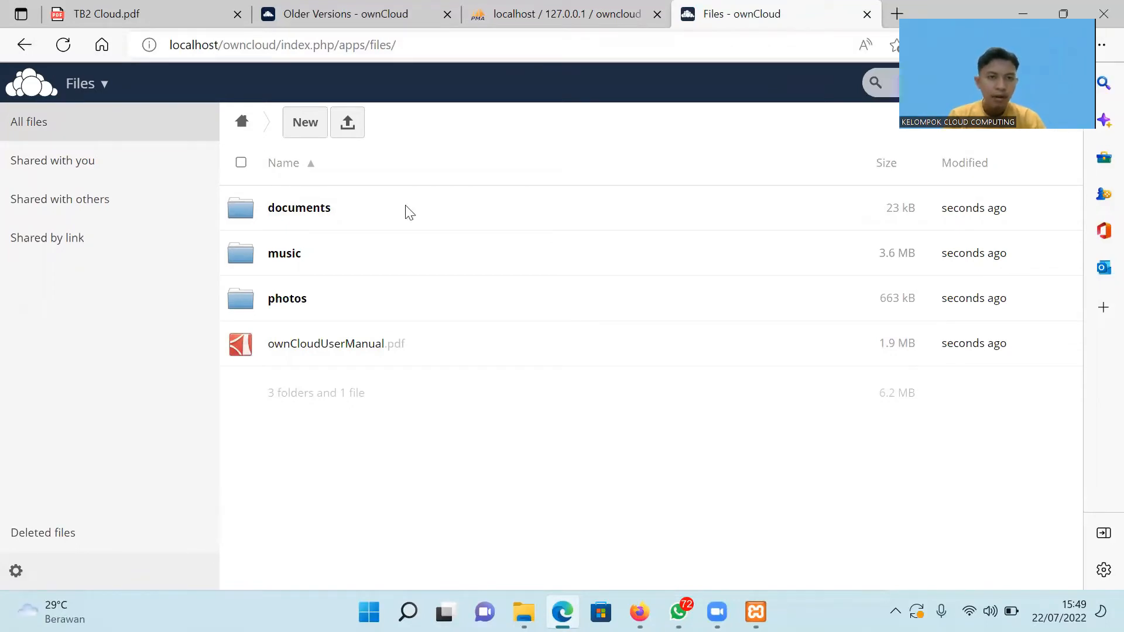
click(358, 131)
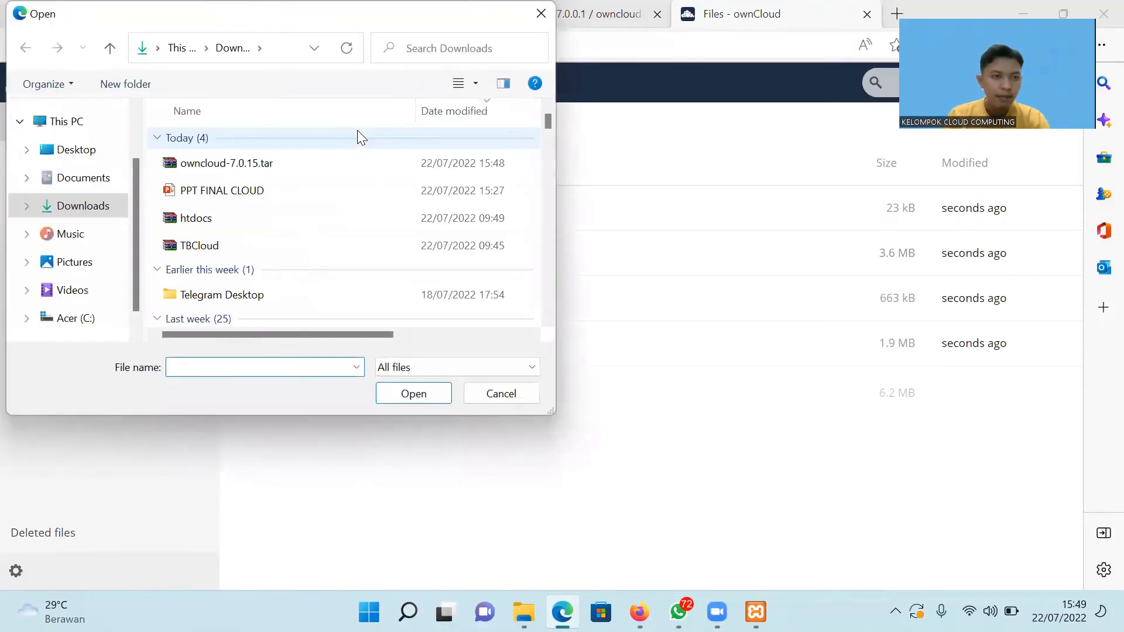
click(305, 201)
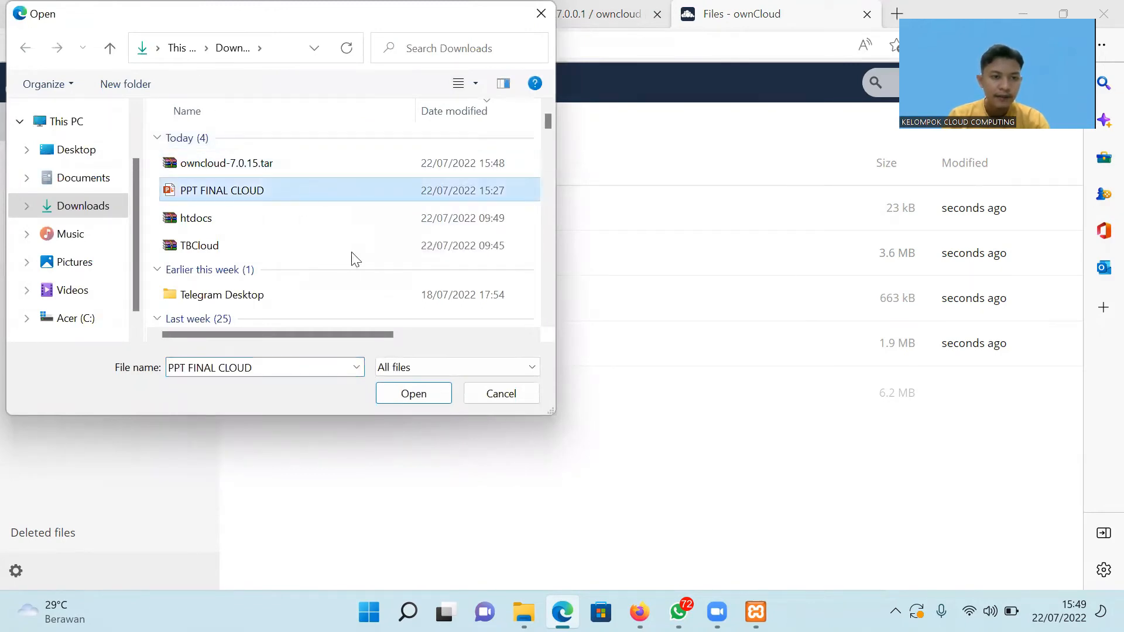
click(410, 400)
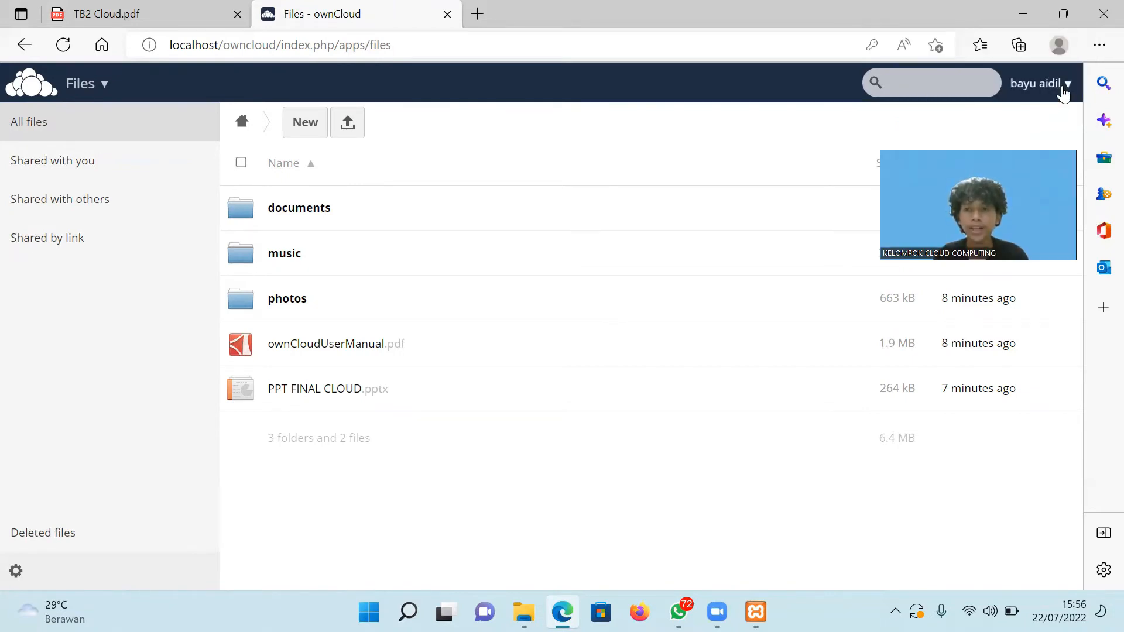
Go to the Users page and delete the existing pelanggan group.
click(1063, 83)
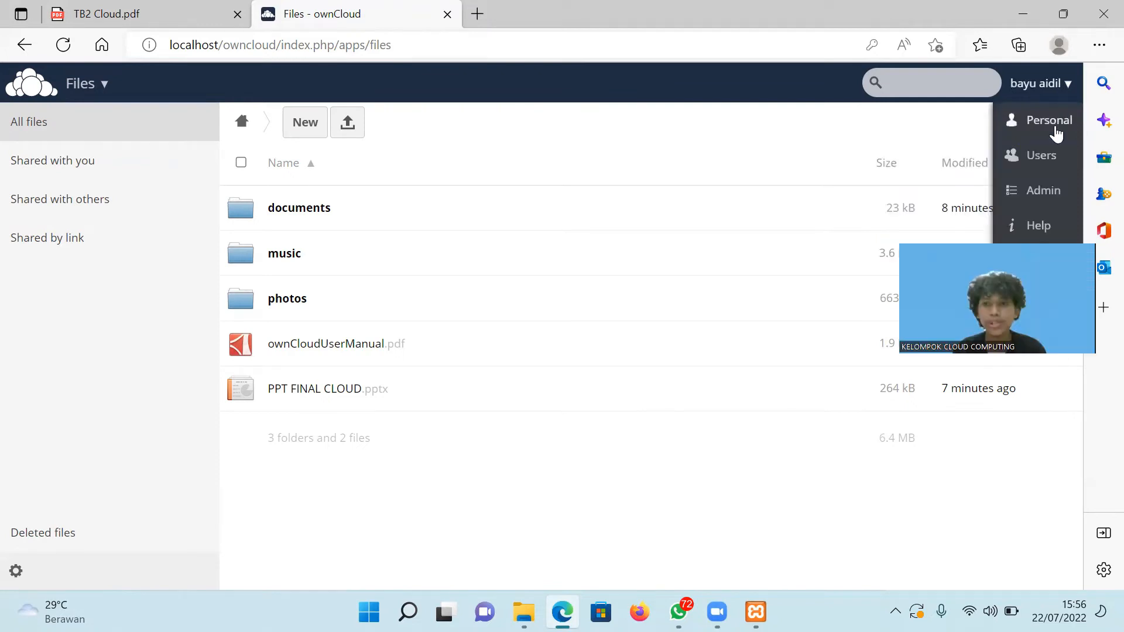
click(1039, 156)
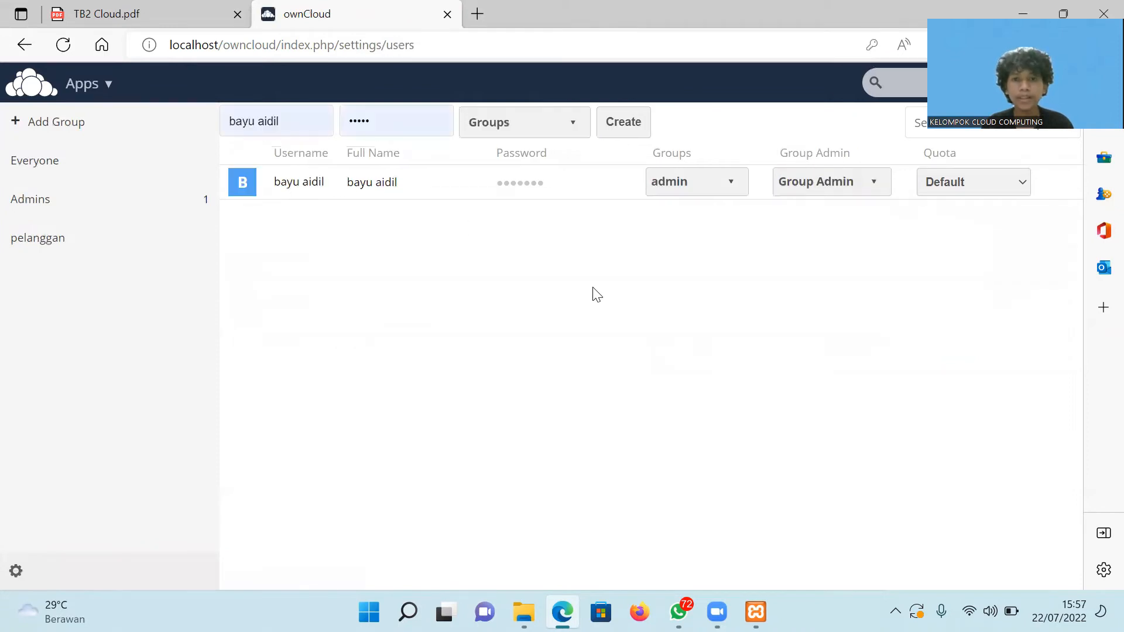
click(89, 246)
click(201, 237)
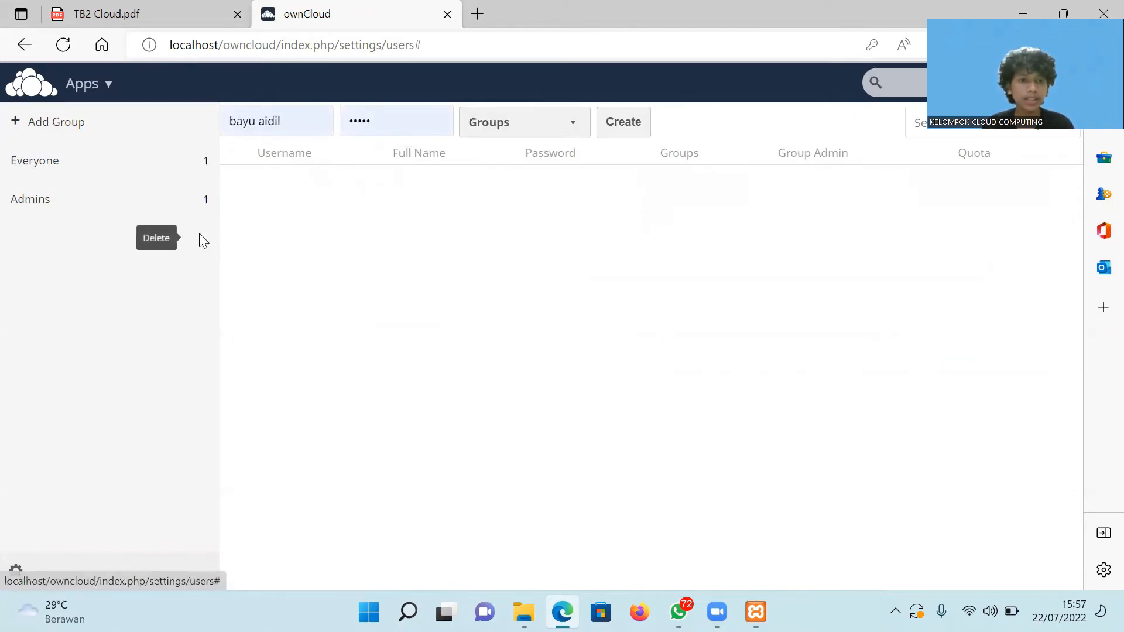
Add a new group named pelanggan, dismissing the 'already exists' error.
click(71, 134)
text(pelanggan)
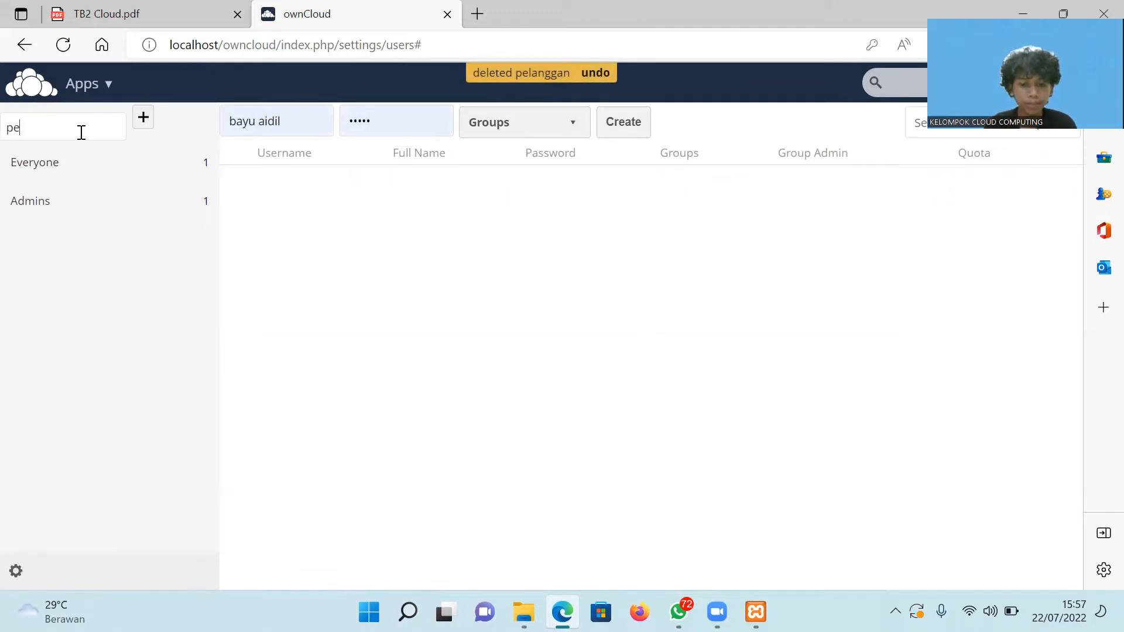
click(144, 128)
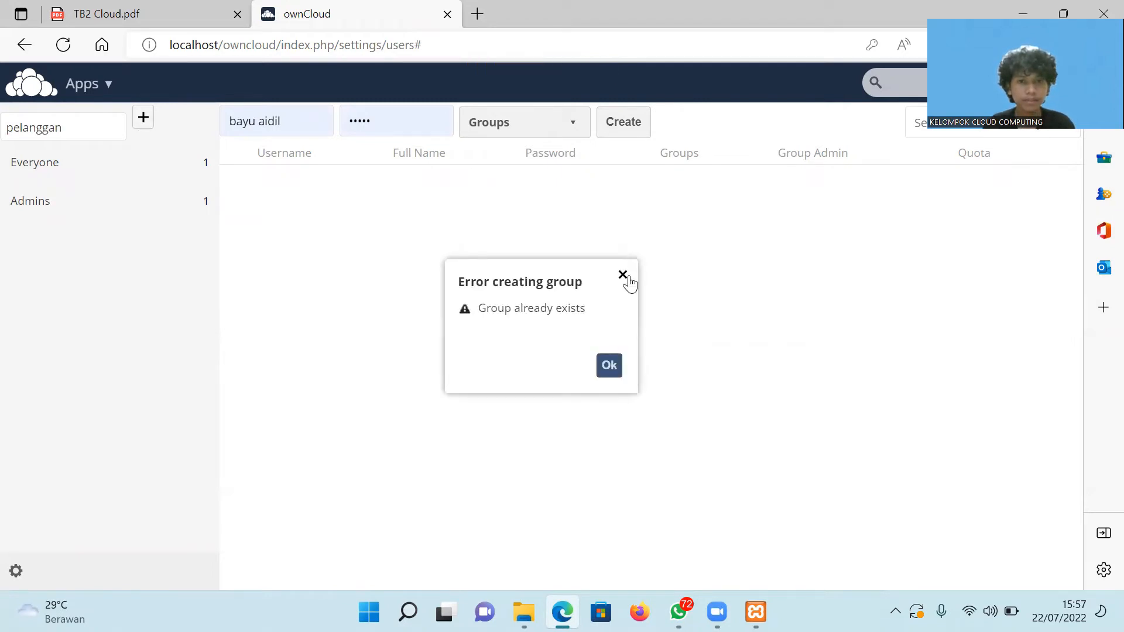
click(609, 366)
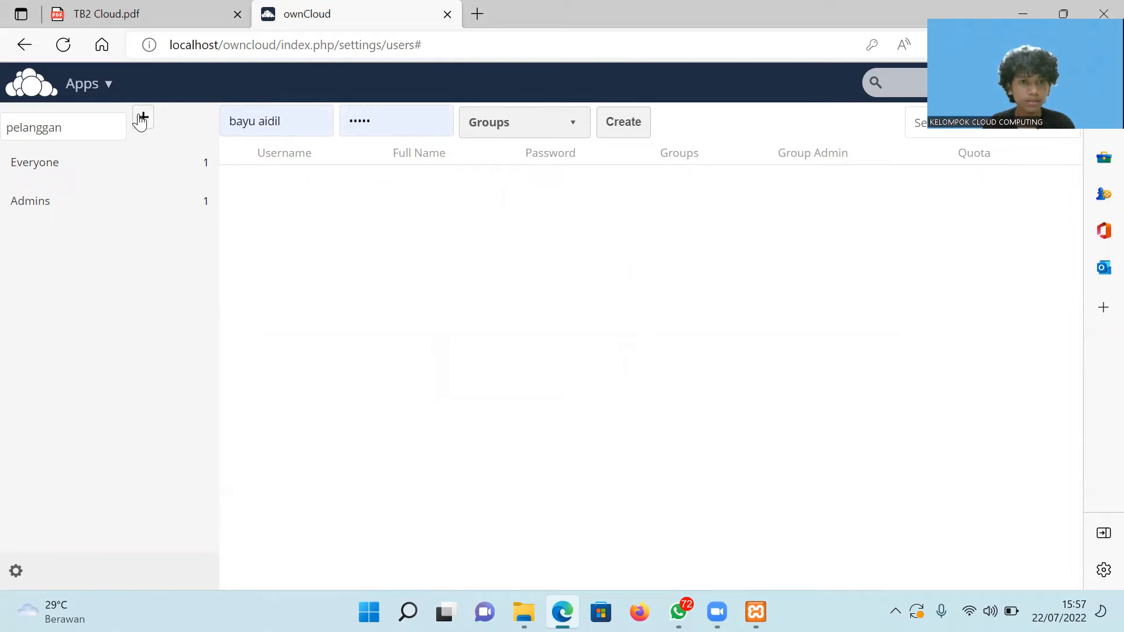
click(142, 119)
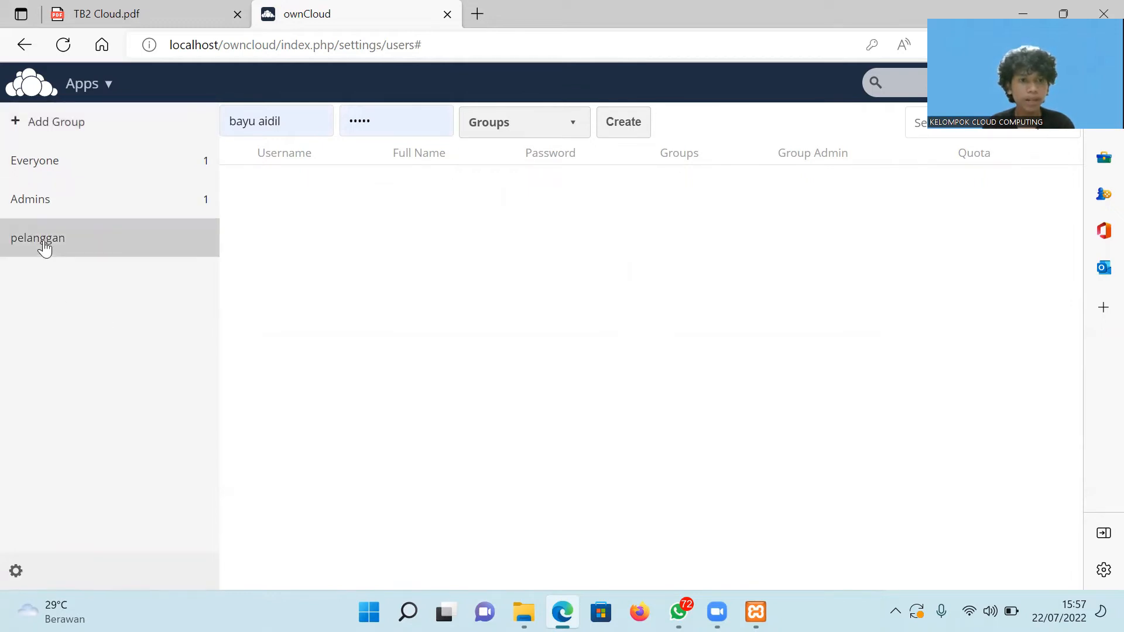
Create a new user with a username and password in the pelanggan group.
click(331, 112)
key(BackSpace)
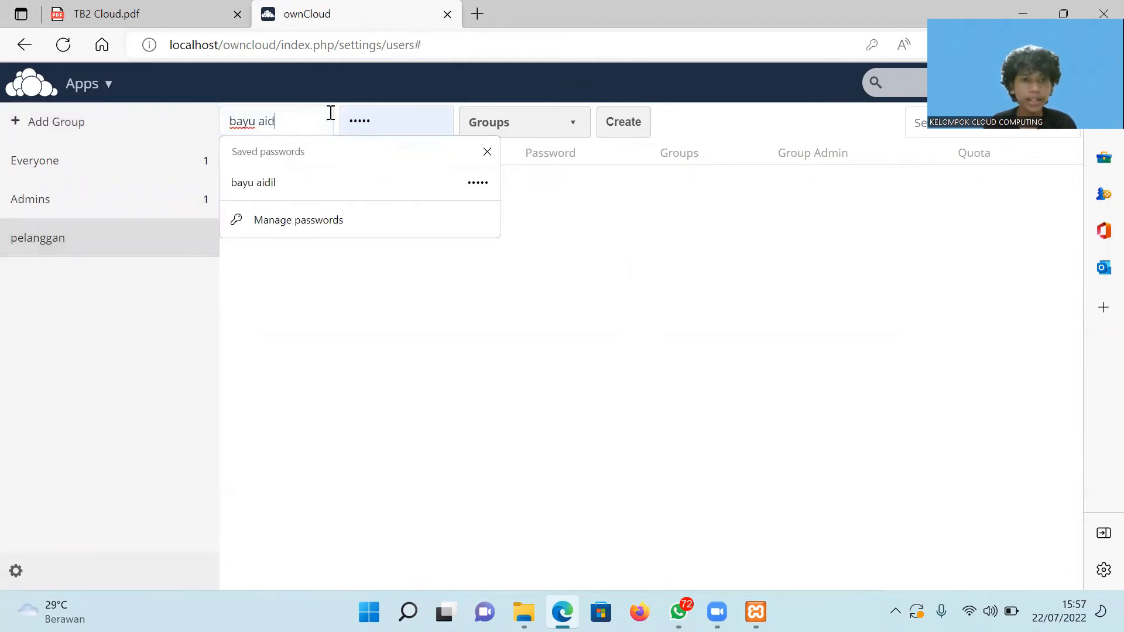
key(BackSpace)
key(BackSpace)
key(BackSpace)
key(BackSpace)
key(BackSpace)
key(BackSpace)
key(BackSpace)
key(BackSpace)
text(sarm)
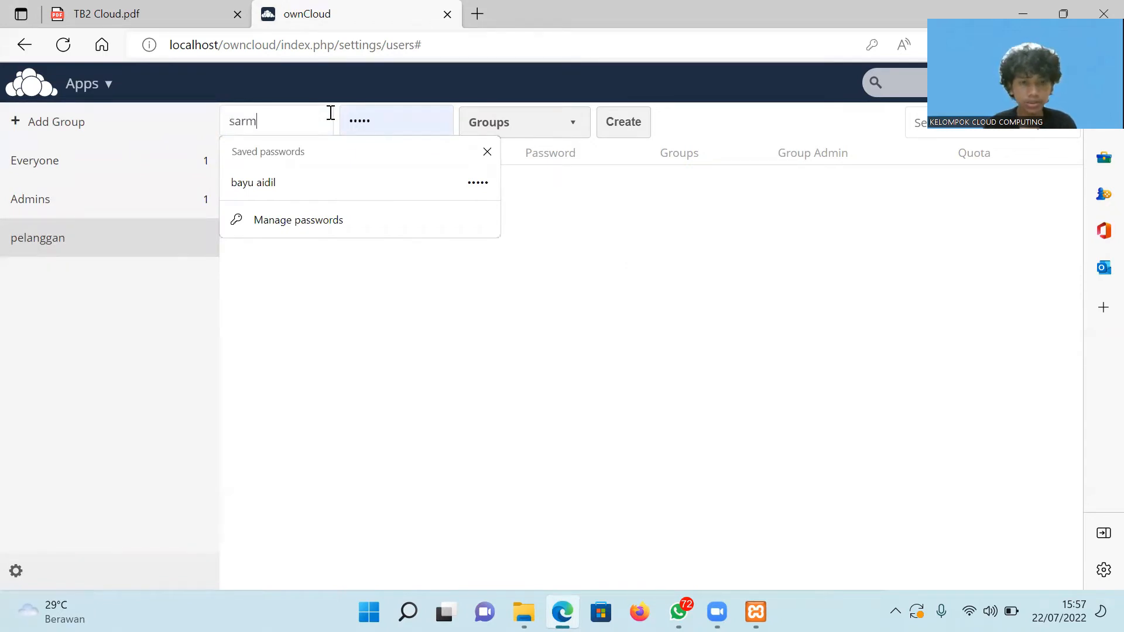
text(an)
click(406, 125)
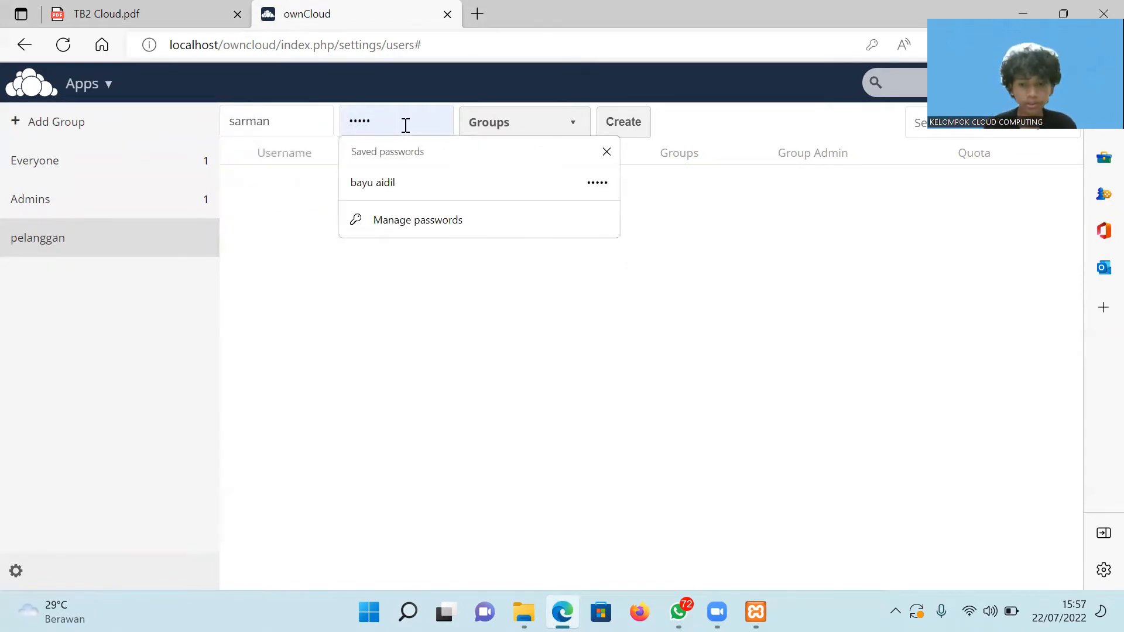
key(BackSpace)
key(BackSpace)
key(BackSpace)
key(BackSpace)
key(BackSpace)
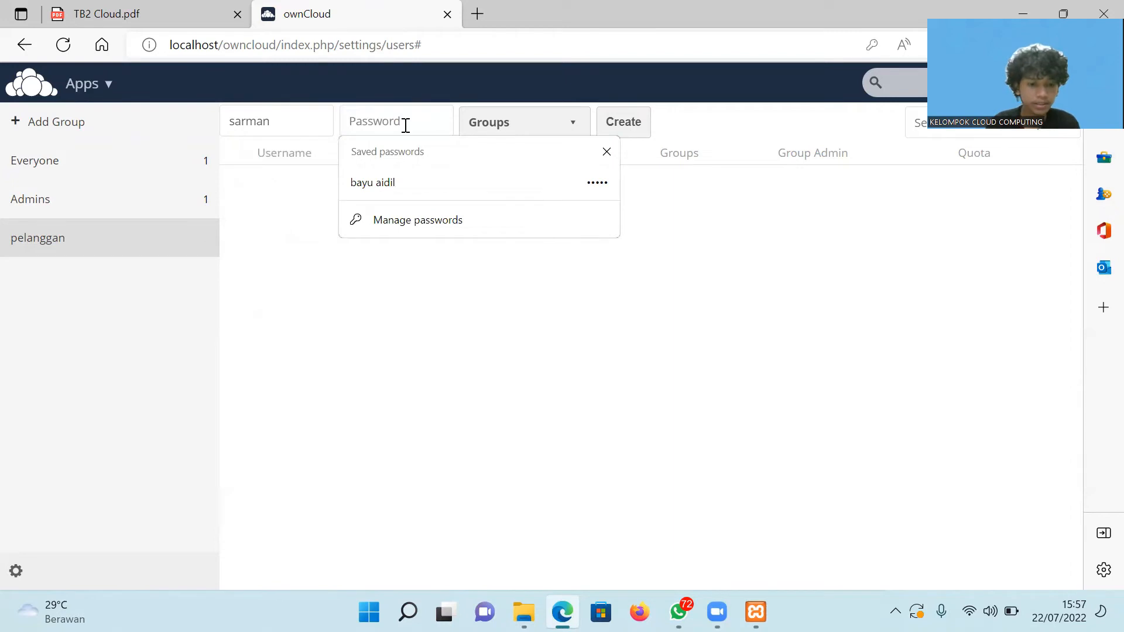
text(12345)
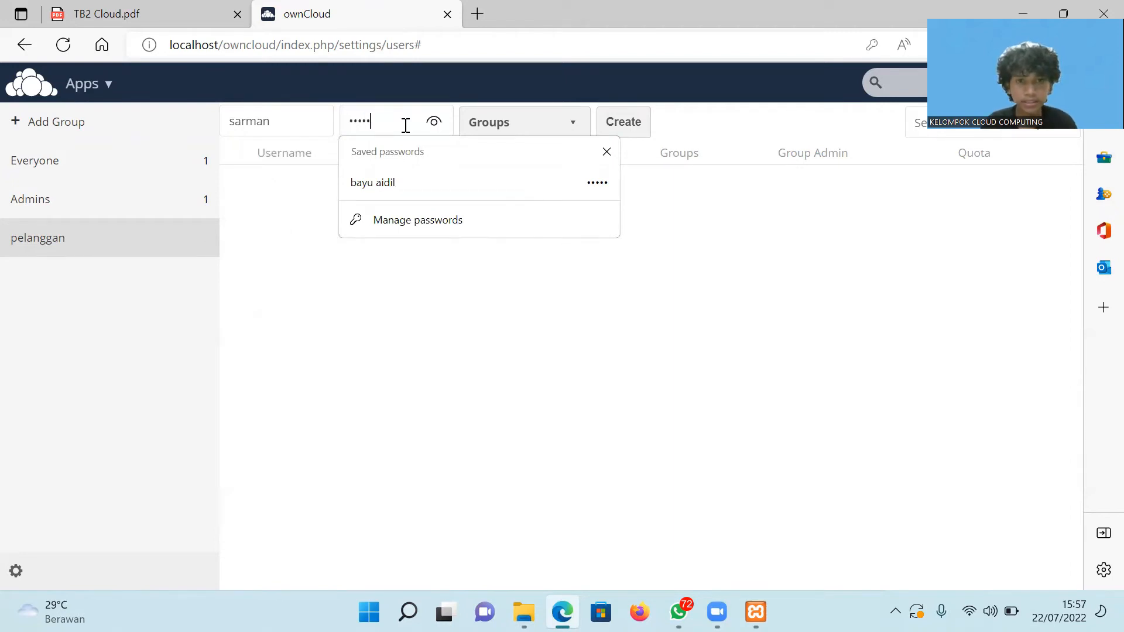
click(559, 123)
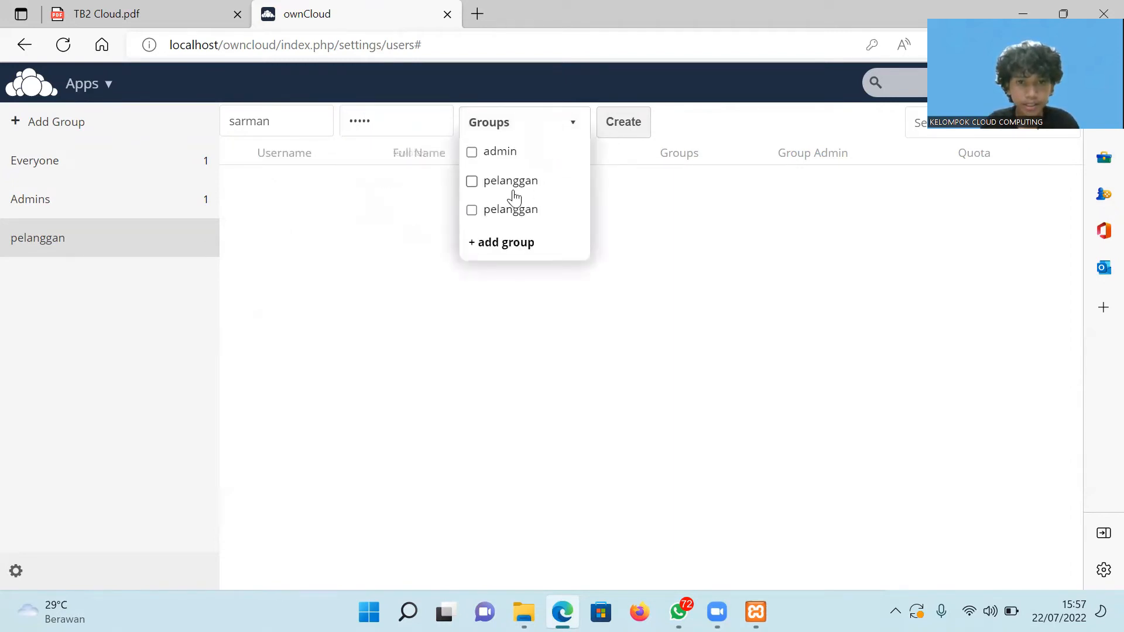
click(472, 183)
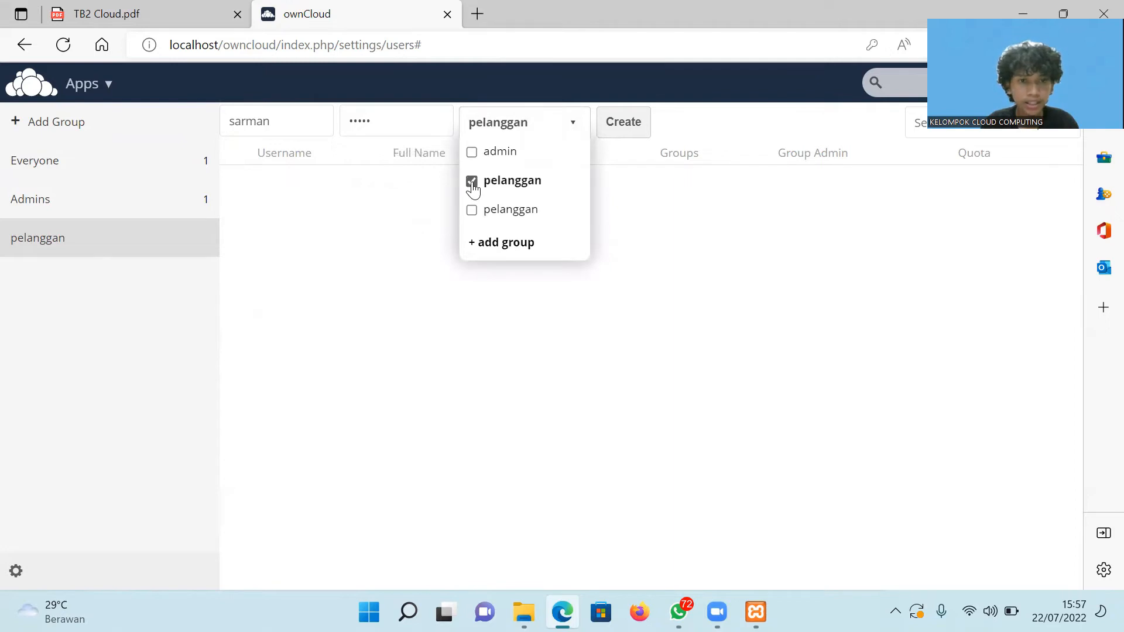
click(514, 245)
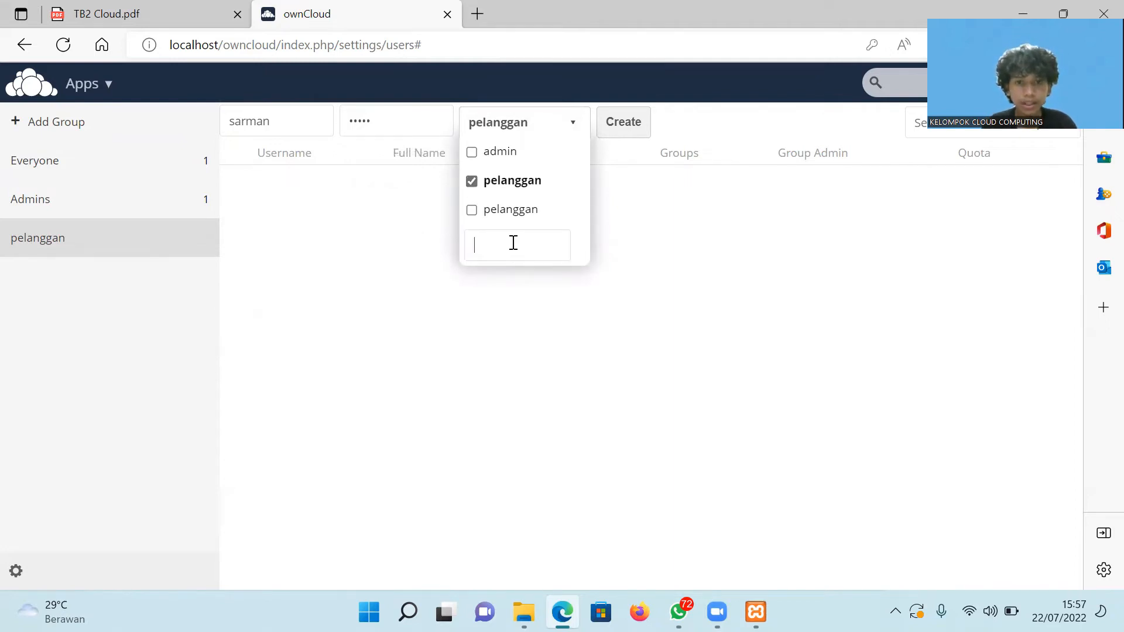
click(514, 183)
click(514, 183)
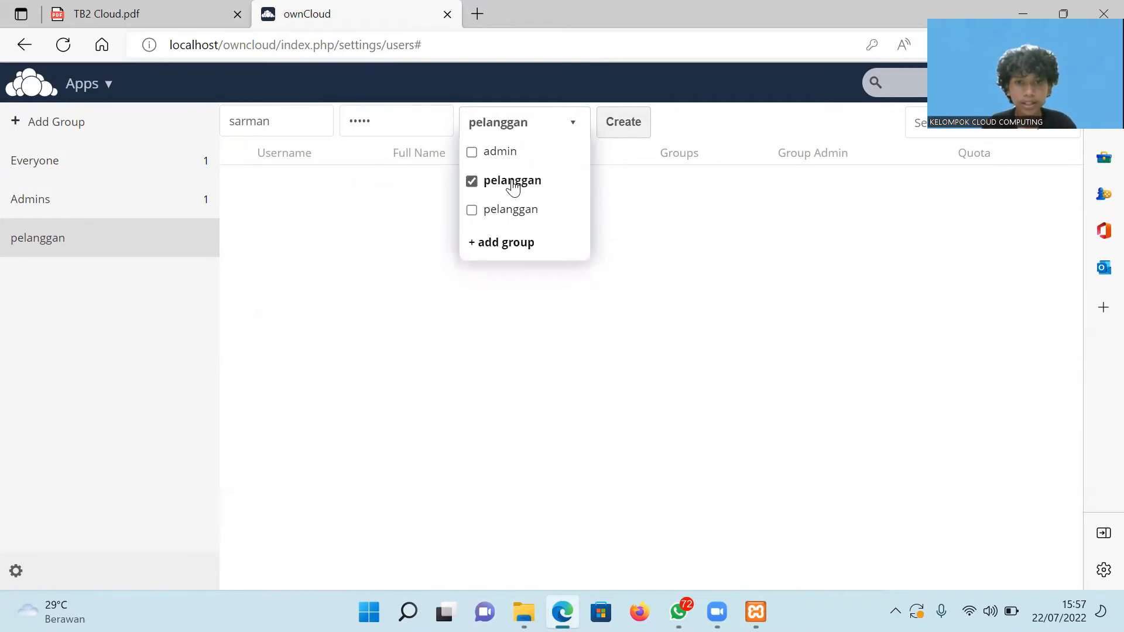
click(642, 117)
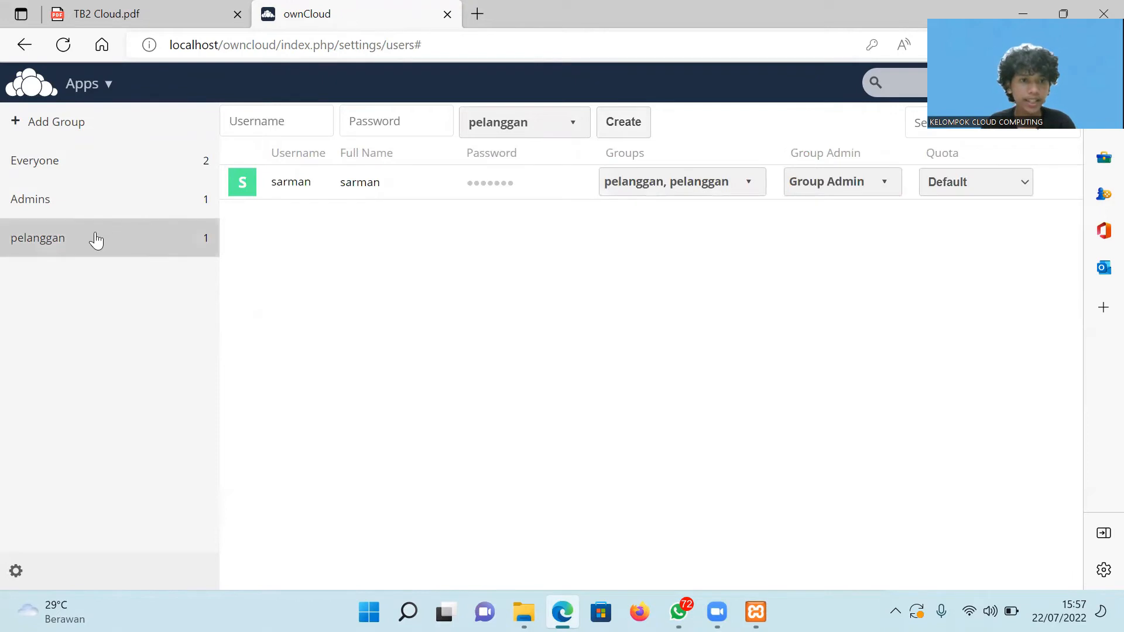
Make the new user admin of the pelanggan group and set its quota to 5 GB.
click(78, 240)
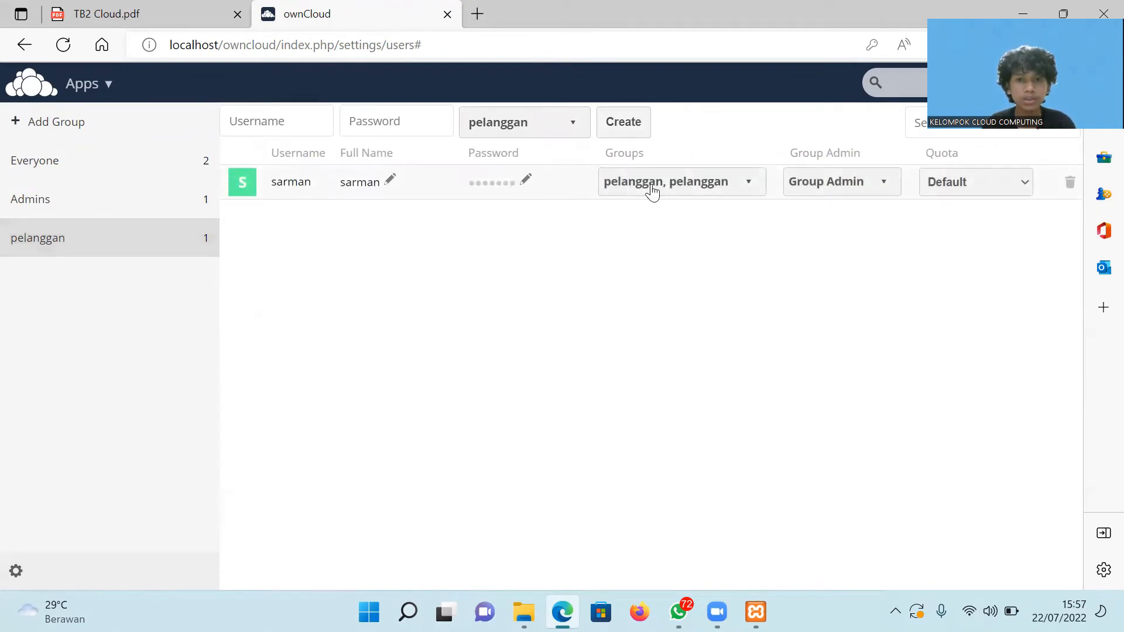
click(744, 186)
click(743, 186)
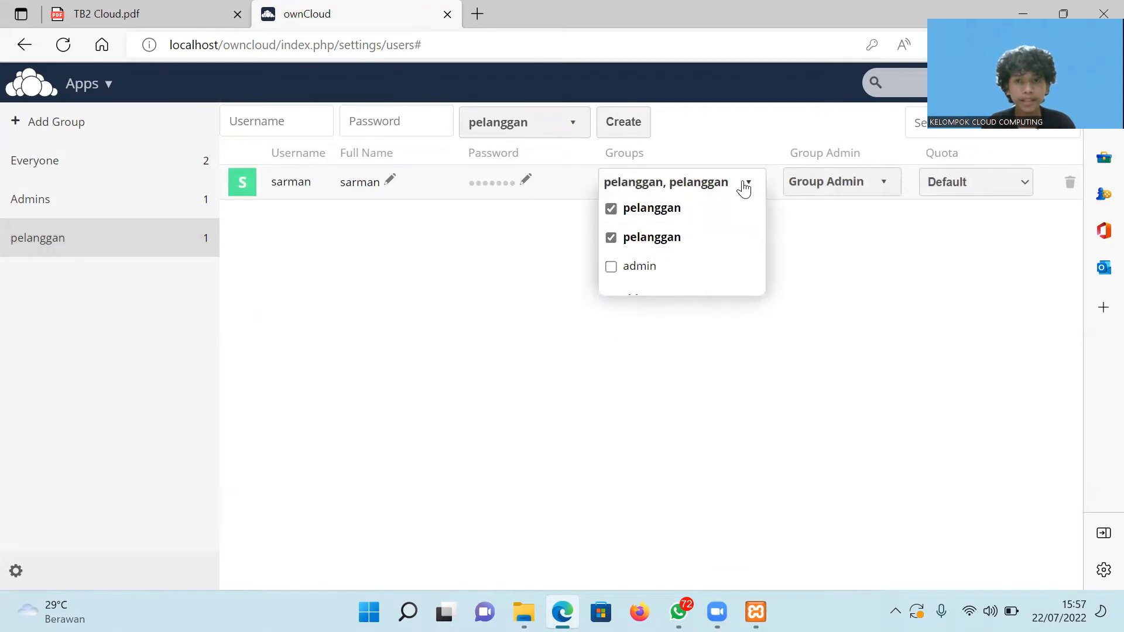
click(744, 188)
click(748, 186)
click(878, 188)
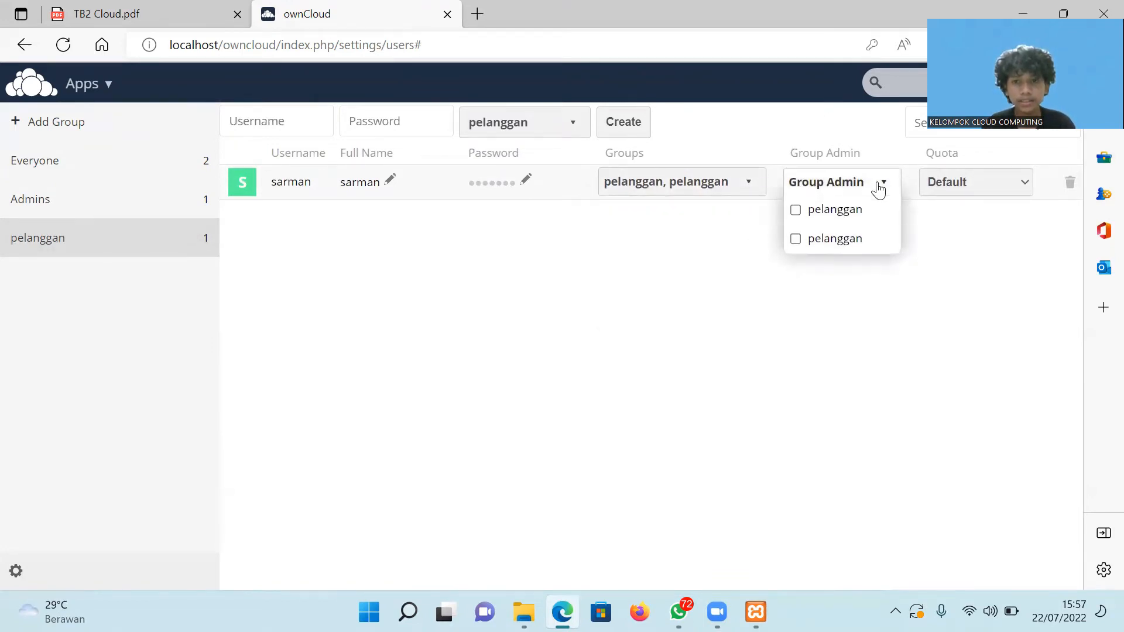
click(836, 211)
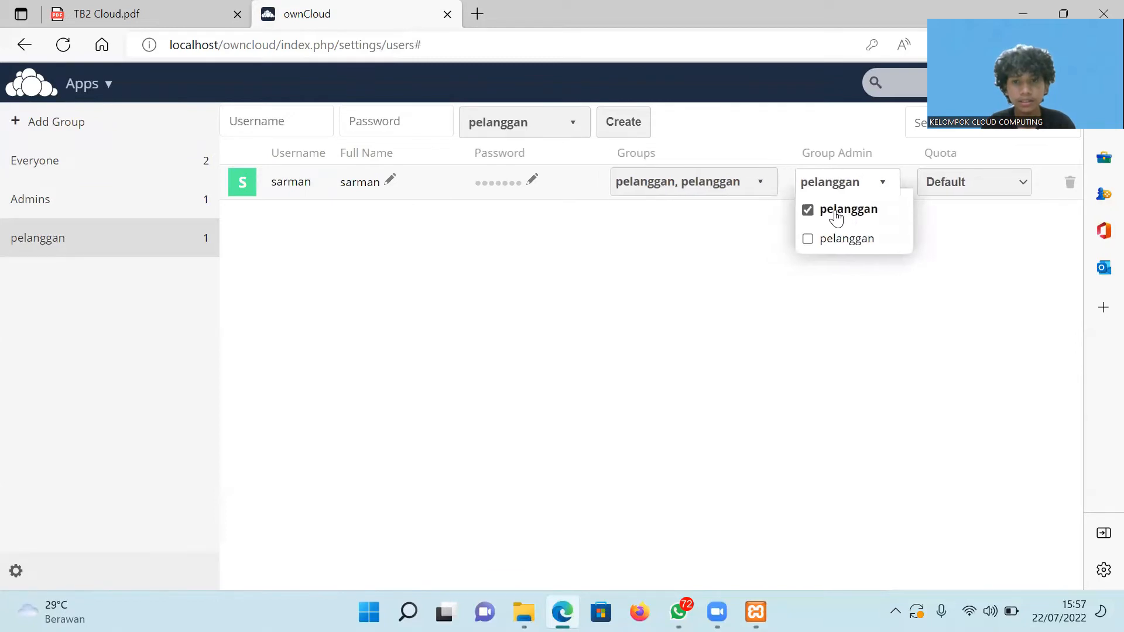
click(998, 217)
click(991, 182)
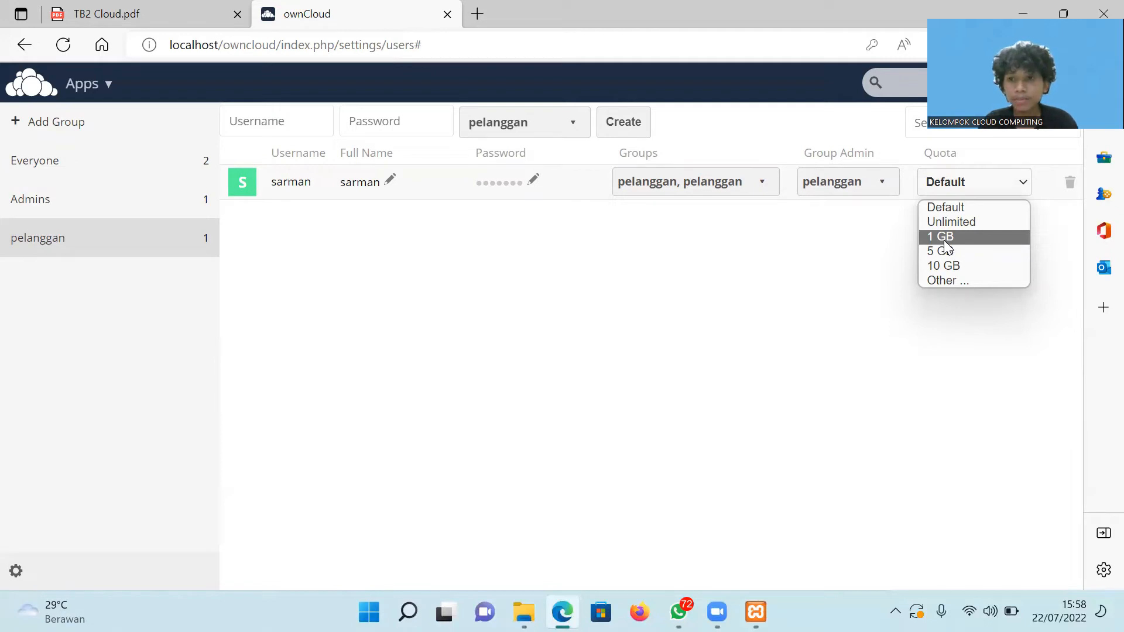
click(947, 252)
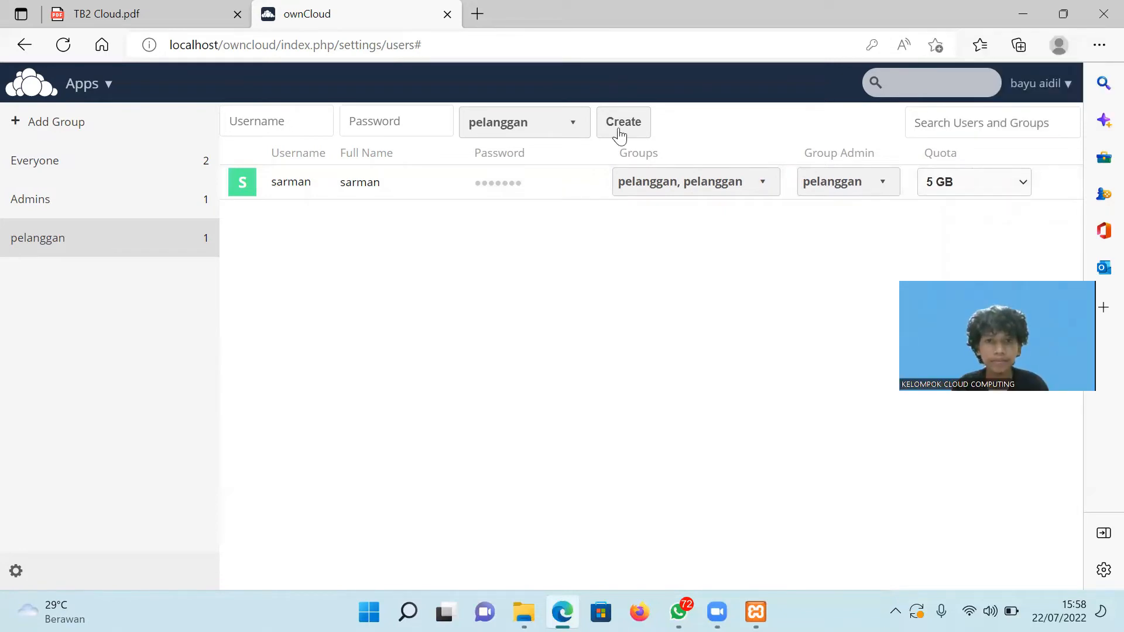
Reopen the Users page and set the admin account's quota to Unlimited.
click(1048, 91)
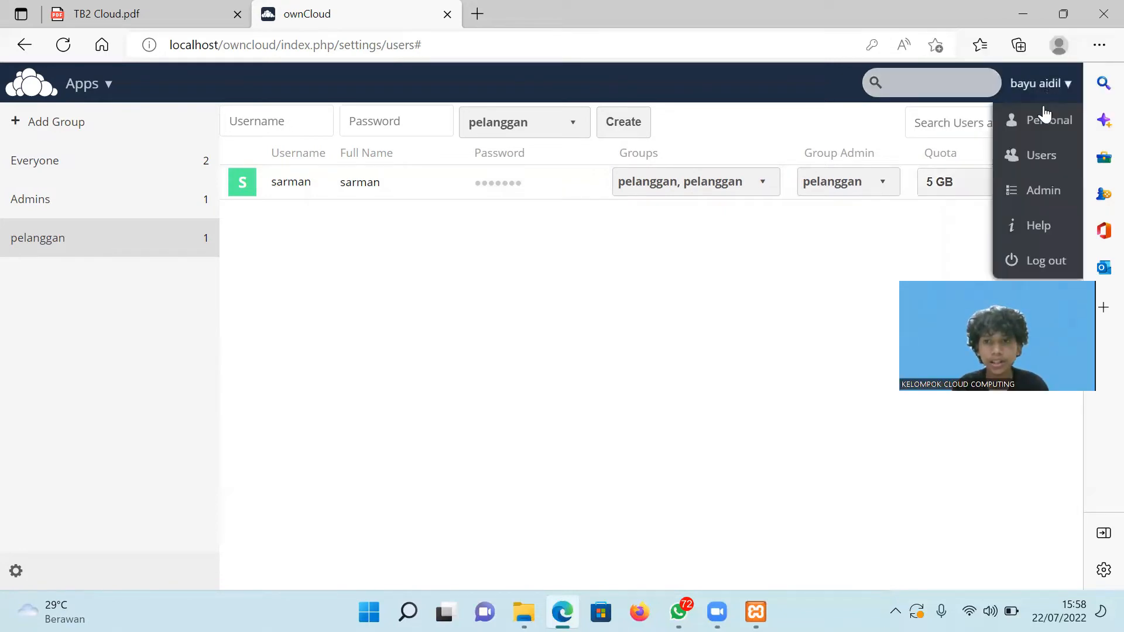
click(1048, 168)
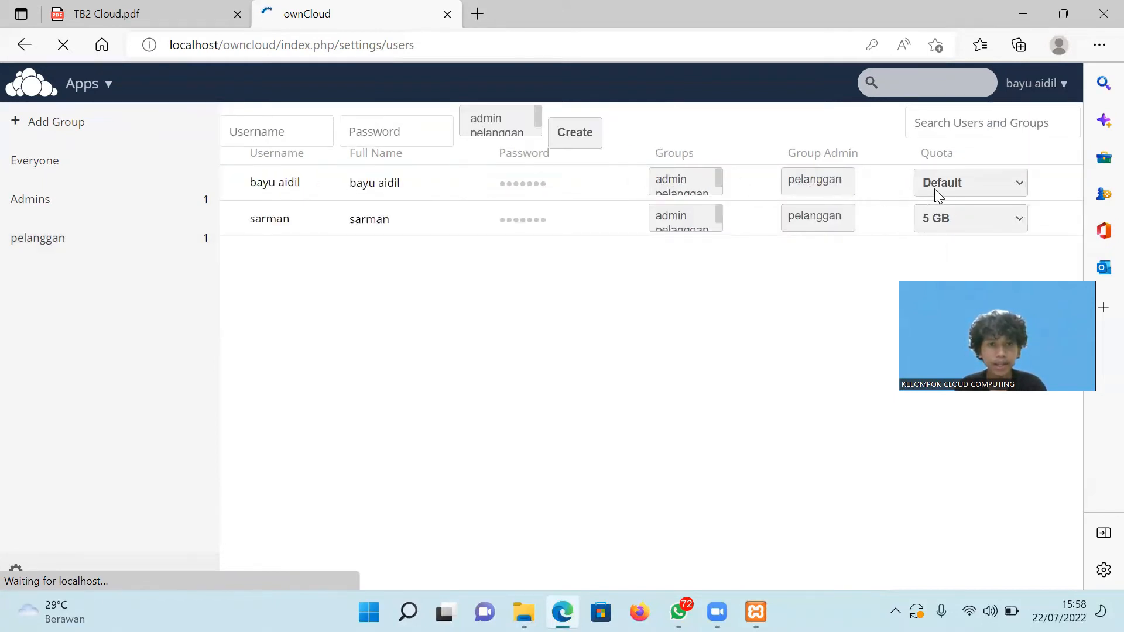
click(1016, 187)
click(974, 222)
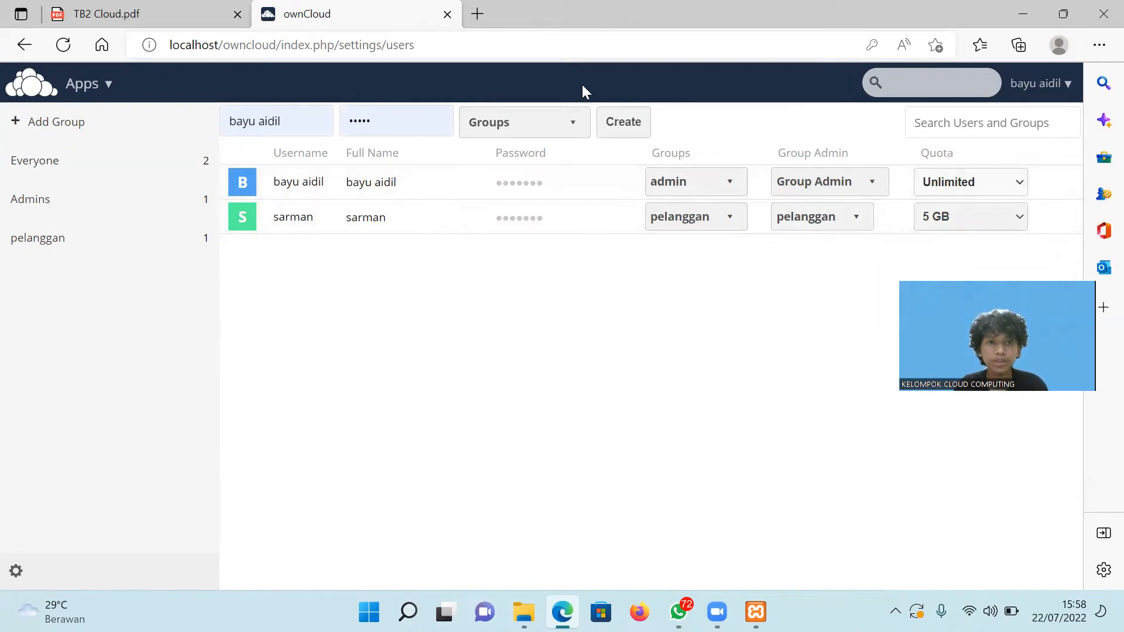
Select the Users page's full web address in the address bar.
click(462, 46)
drag(462, 47, 143, 47)
click(440, 48)
drag(440, 48, 169, 46)
click(433, 42)
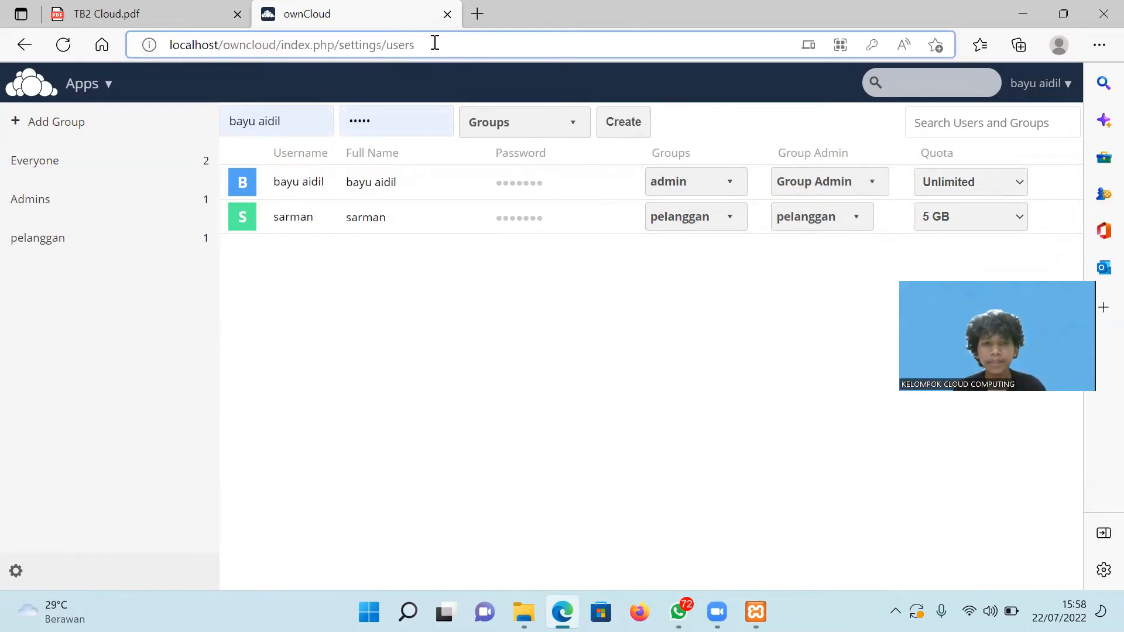
drag(433, 43, 130, 44)
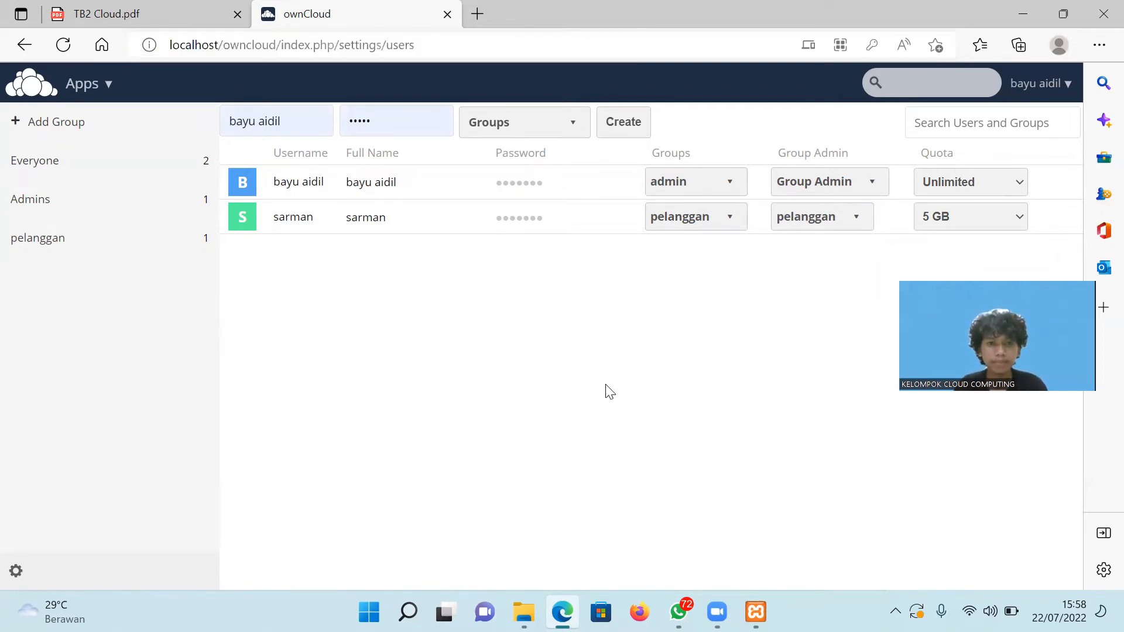
click(443, 42)
drag(443, 43, 151, 45)
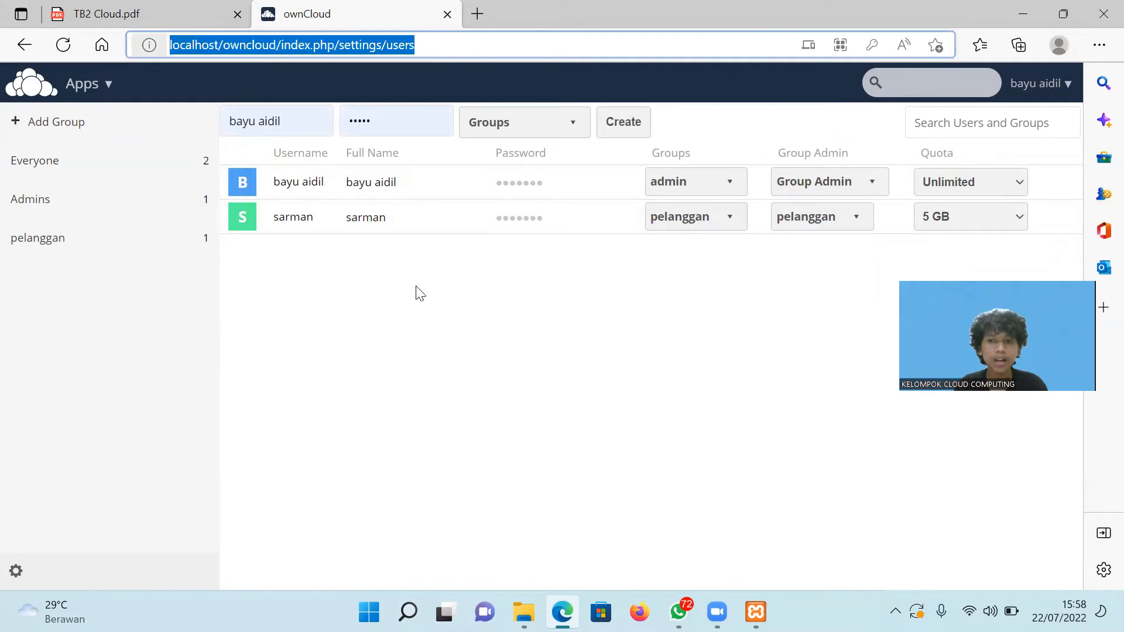
click(452, 331)
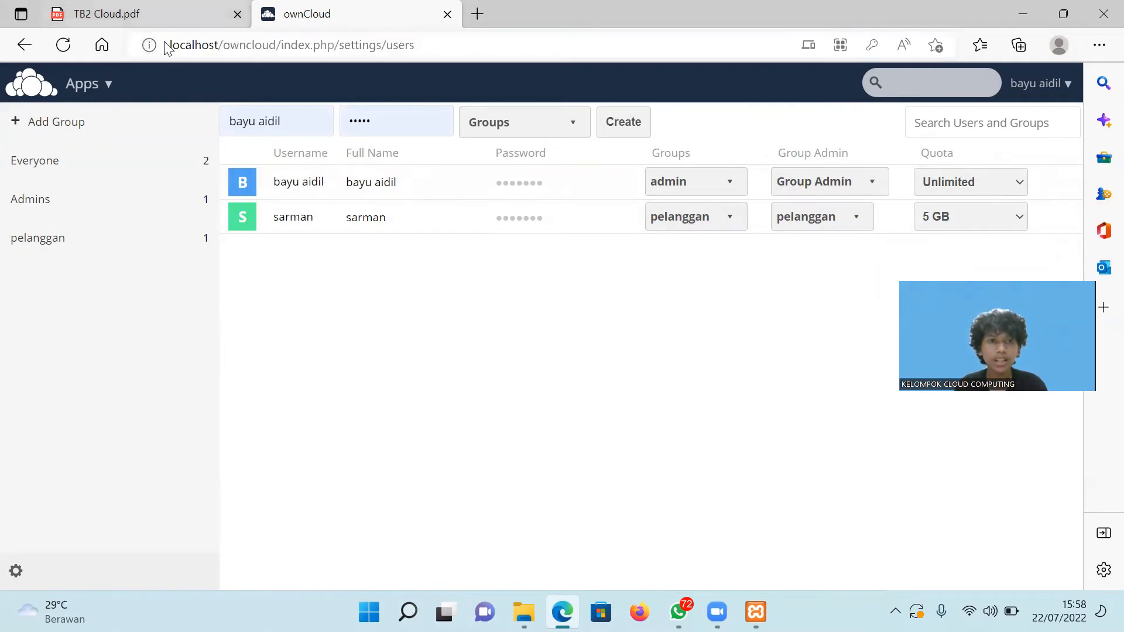
In the TB2 Cloud.pdf guide, scroll to section B on ngrok public access.
click(161, 15)
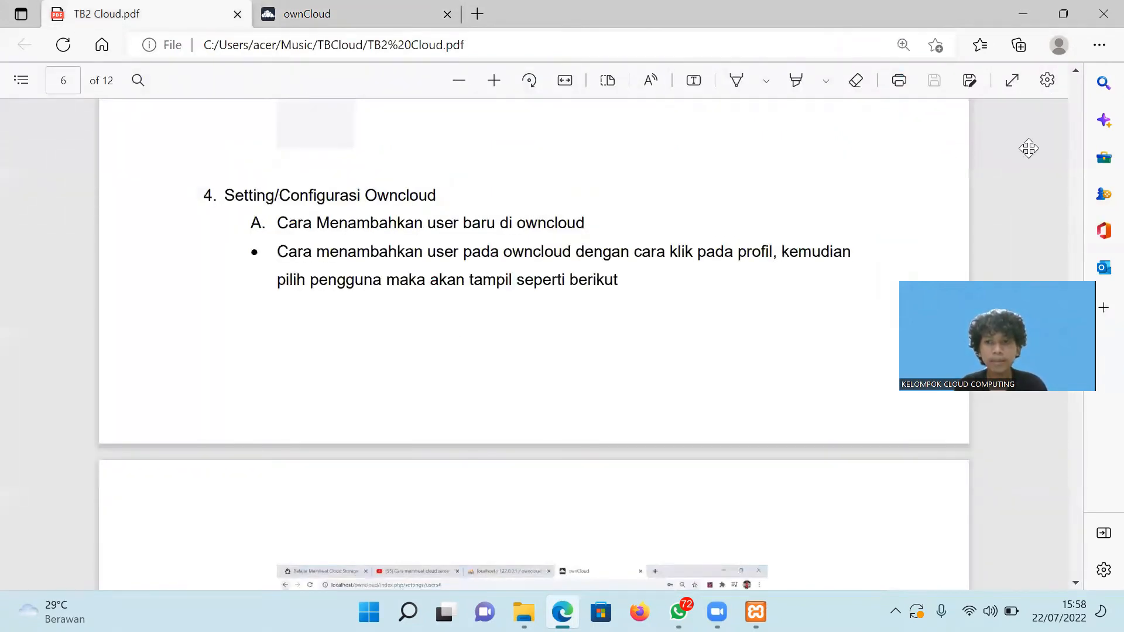
scroll(1078, 353, down, 5)
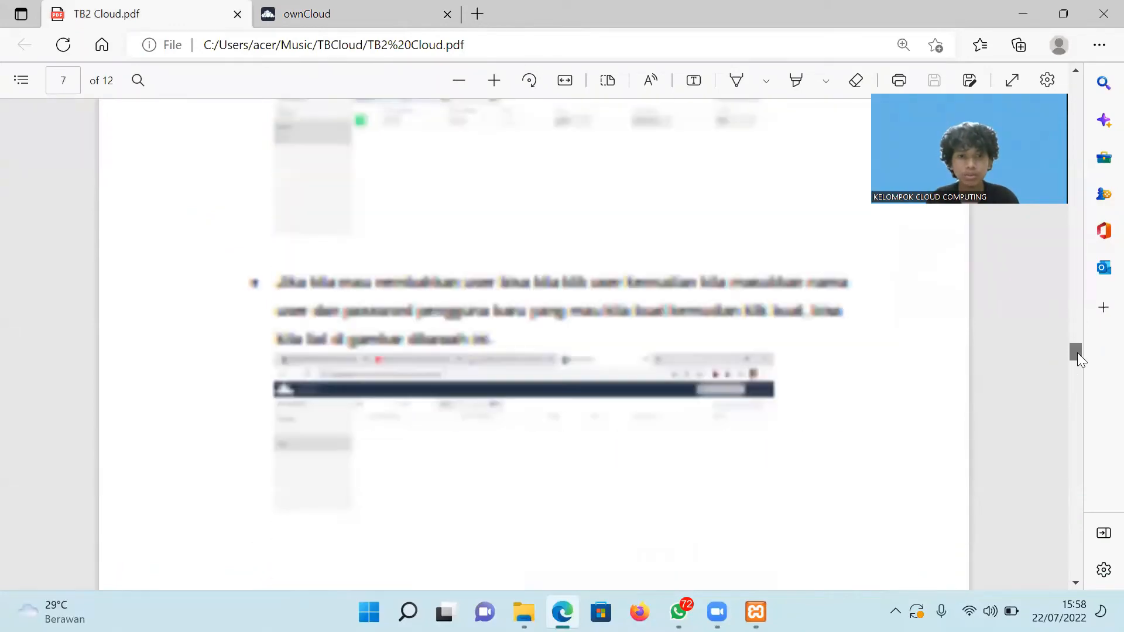
drag(1077, 353, 1076, 382)
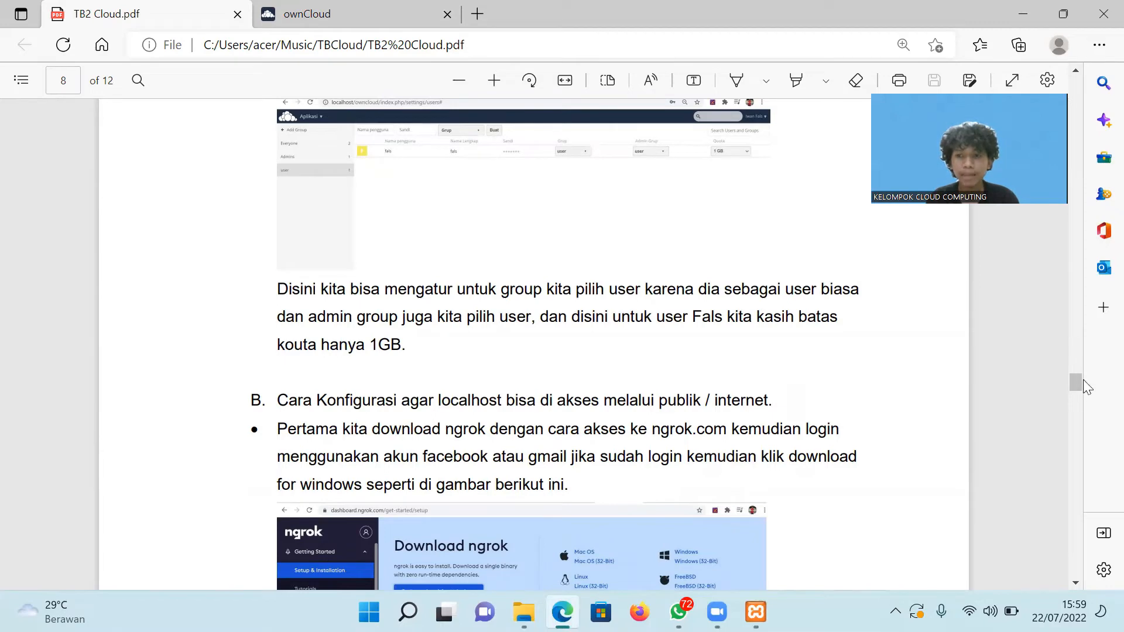
scroll(1075, 382, down, 3)
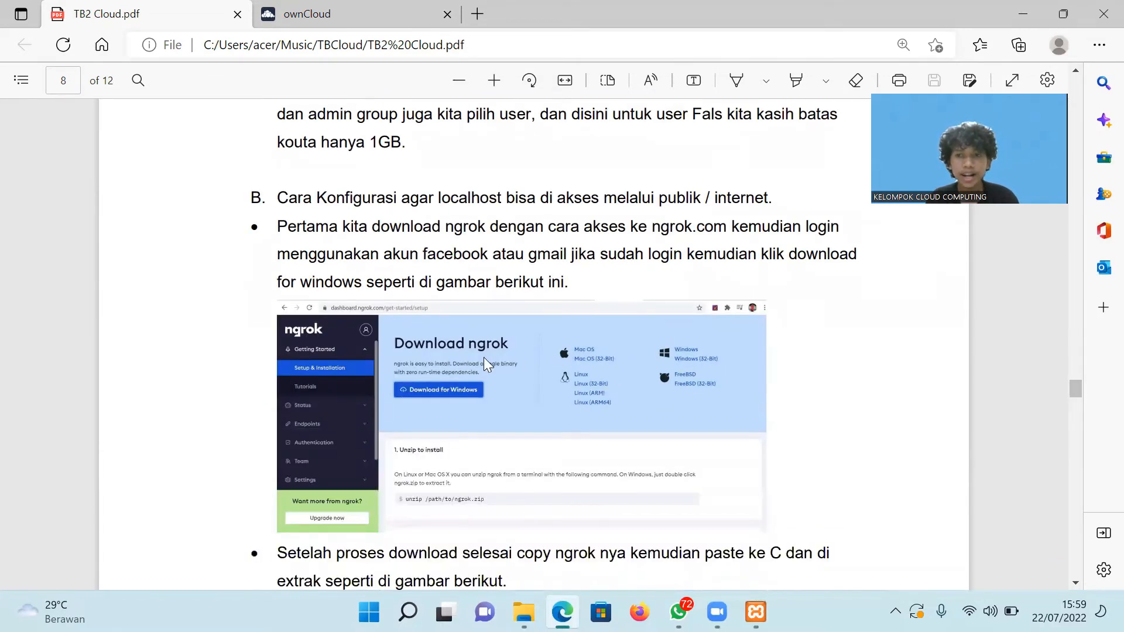
Minimize Edge and XAMPP, launch Chrome from the desktop, and start a search.
click(1021, 16)
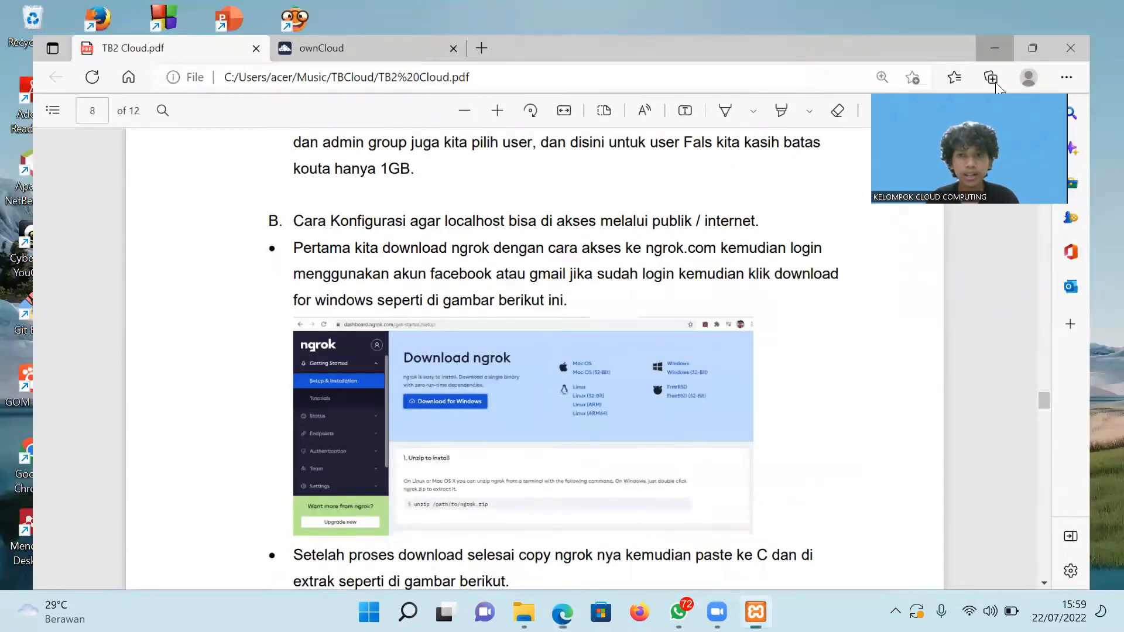
drag(979, 123, 1017, 57)
click(585, 186)
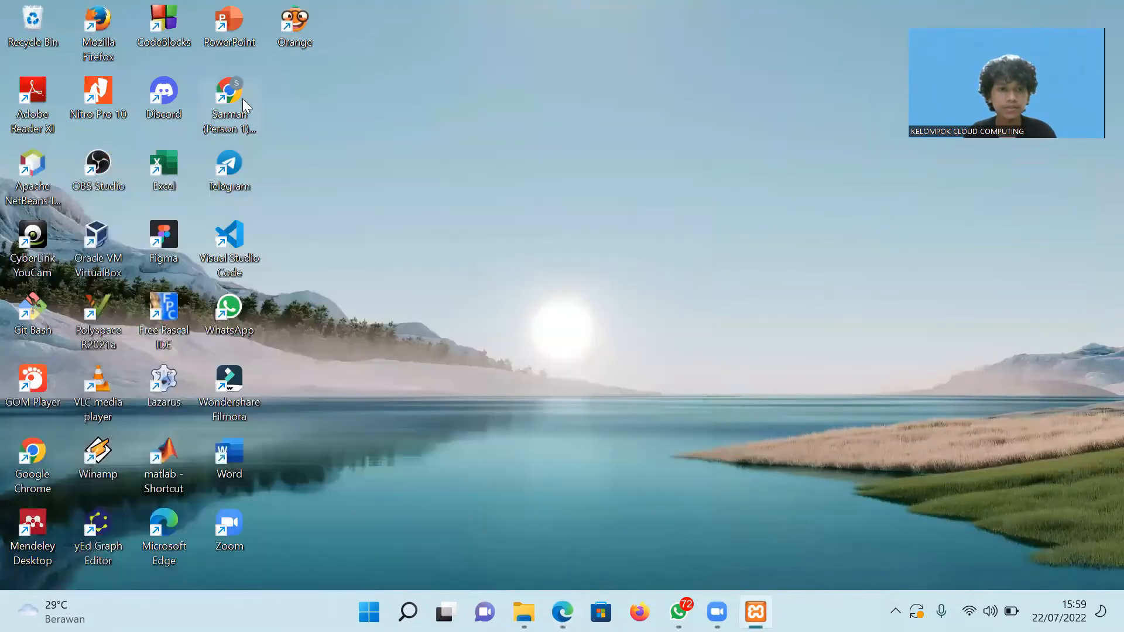
double_click(237, 98)
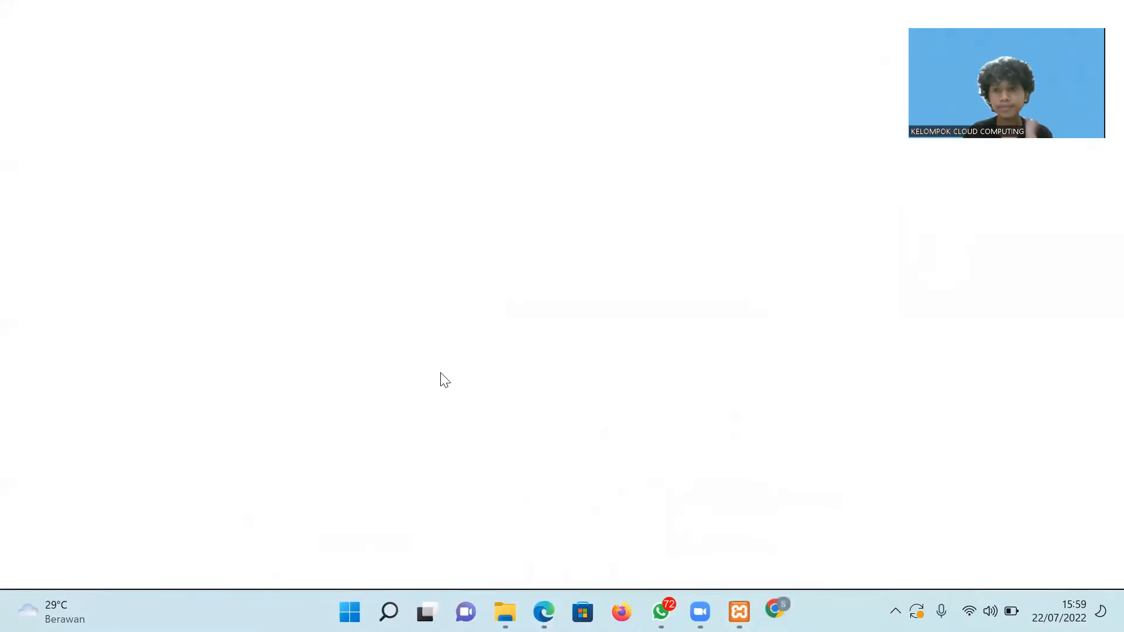
text(dow)
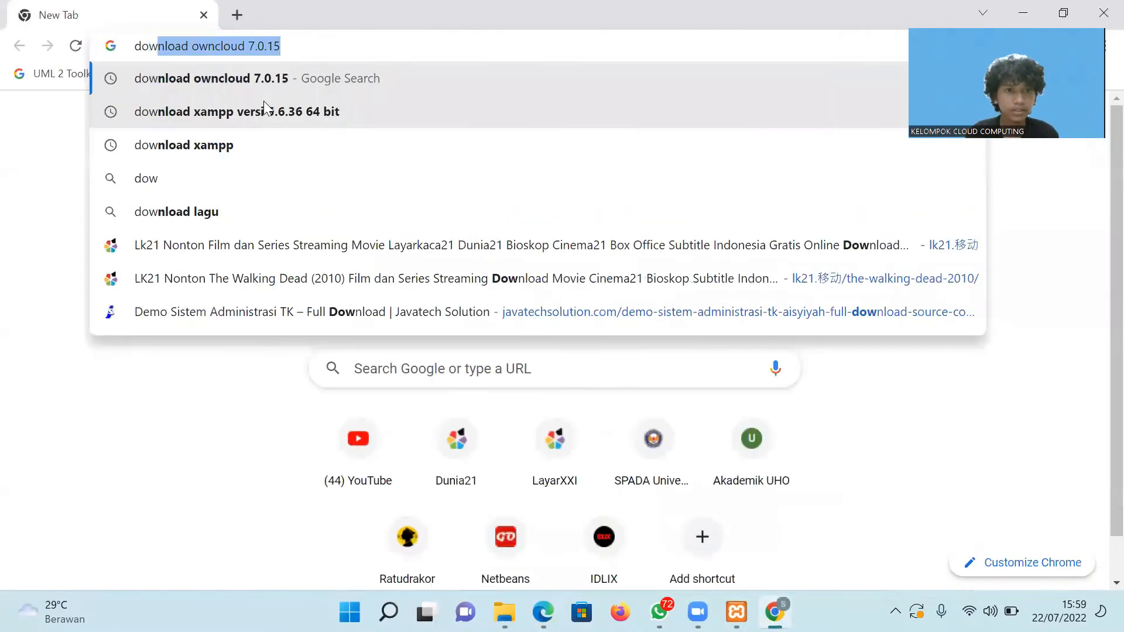
Search Google for 'download ngrok'.
key(Right)
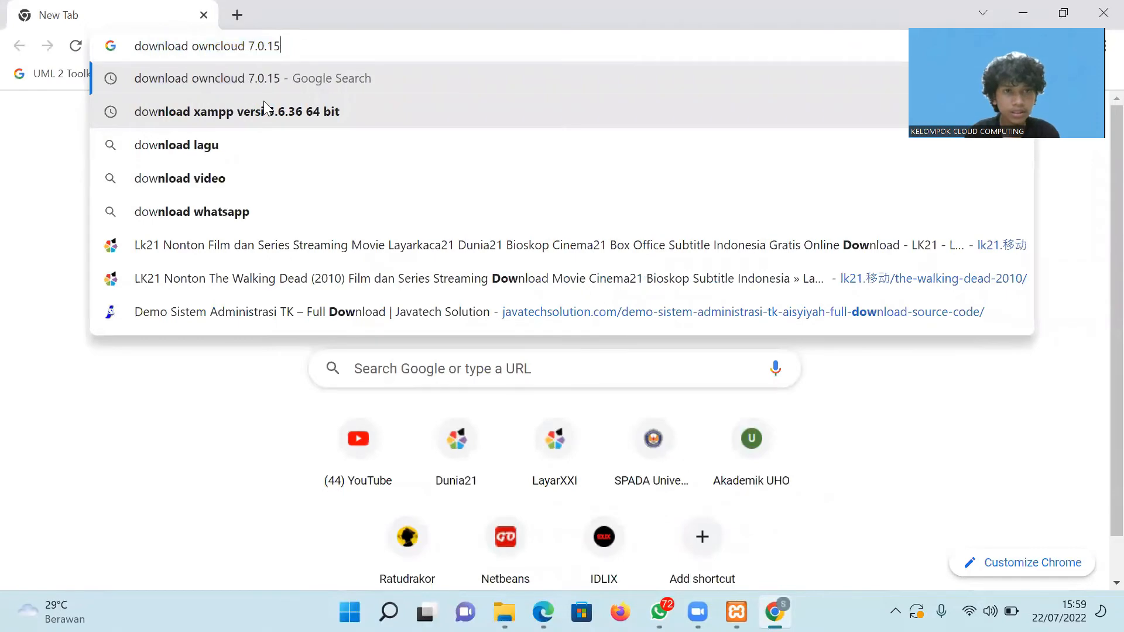
key(BackSpace)
key(BackSpace)
key(BackSpace)
key(BackSpace)
key(BackSpace)
key(BackSpace)
key(BackSpace)
key(BackSpace)
key(BackSpace)
key(BackSpace)
key(BackSpace)
key(BackSpace)
key(BackSpace)
key(BackSpace)
key(BackSpace)
key(BackSpace)
key(BackSpace)
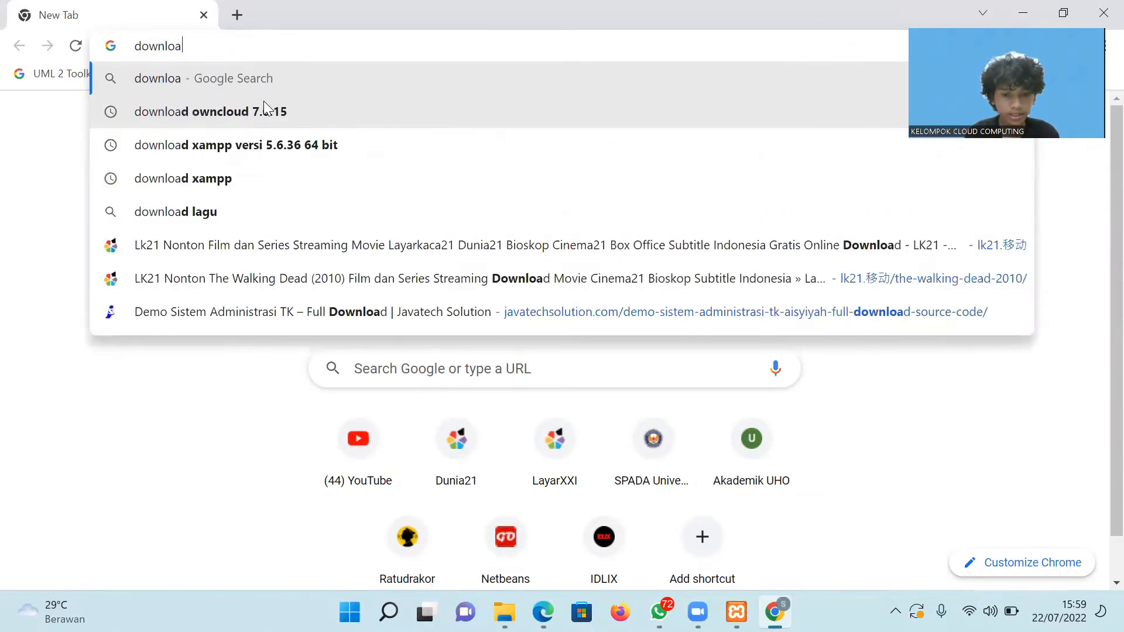
text(d ng)
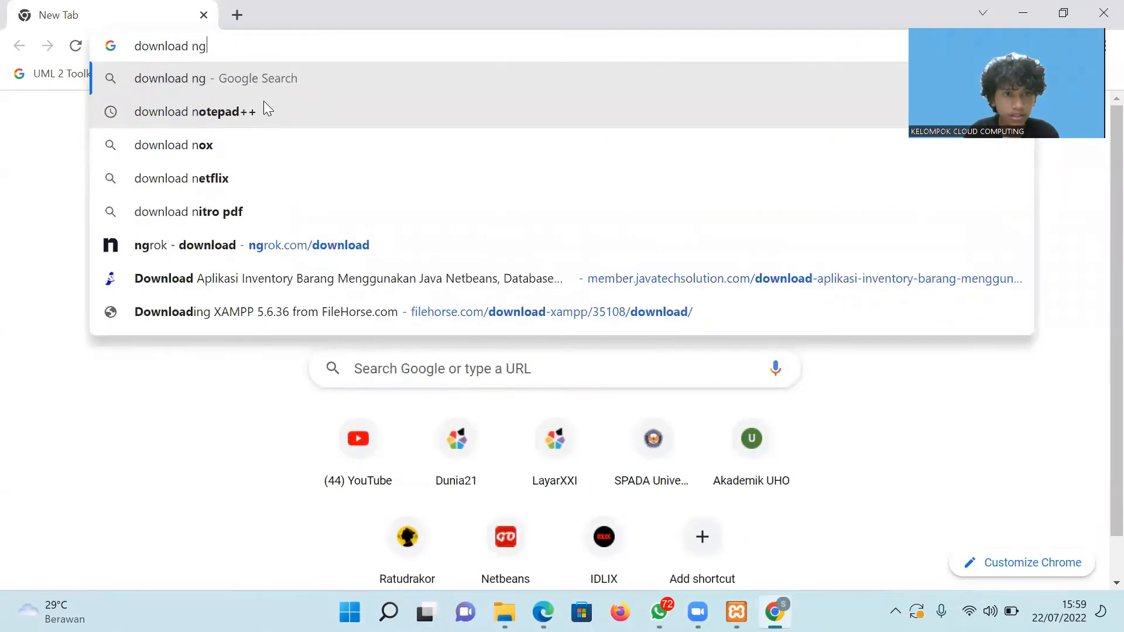
key(Down)
key(Return)
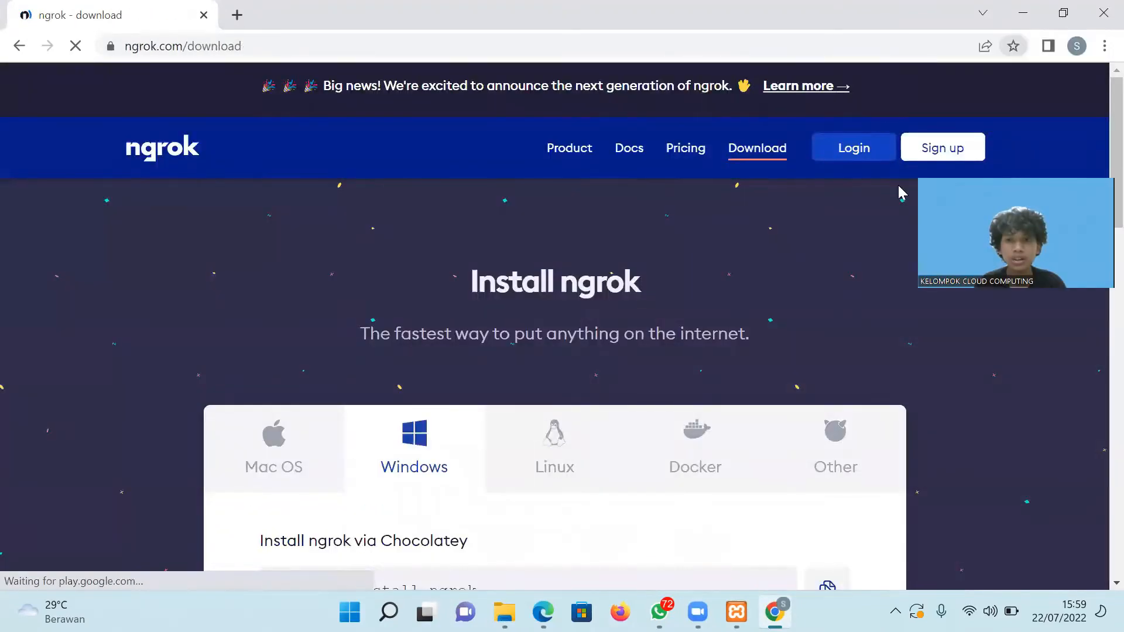
Sign in to the ngrok Setup & Installation page, then minimize Chrome.
click(851, 151)
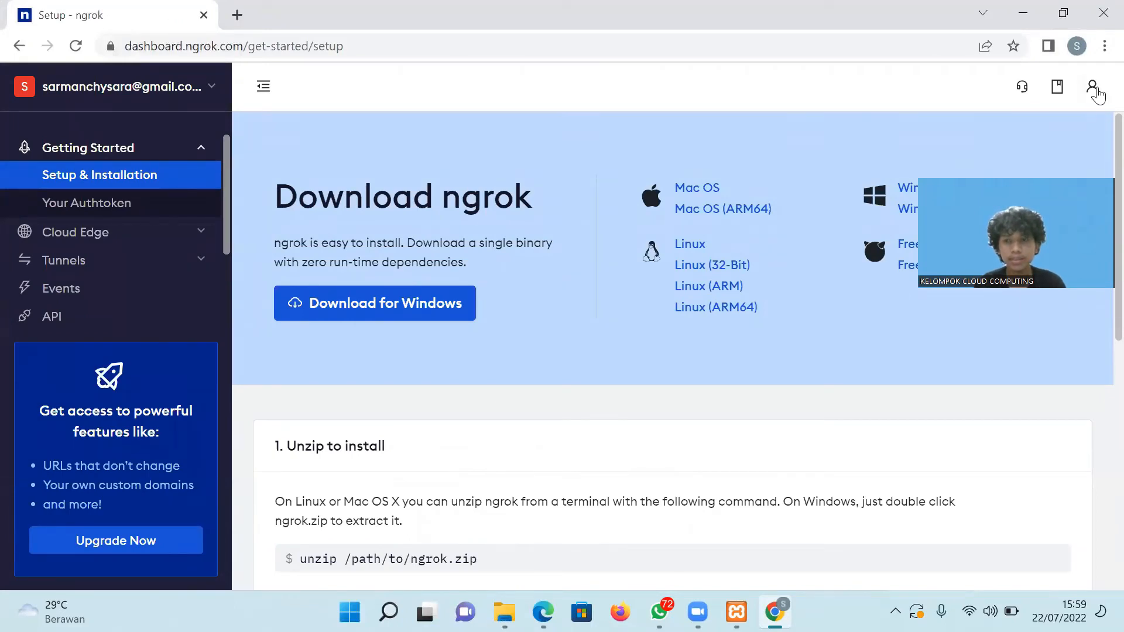
click(1093, 88)
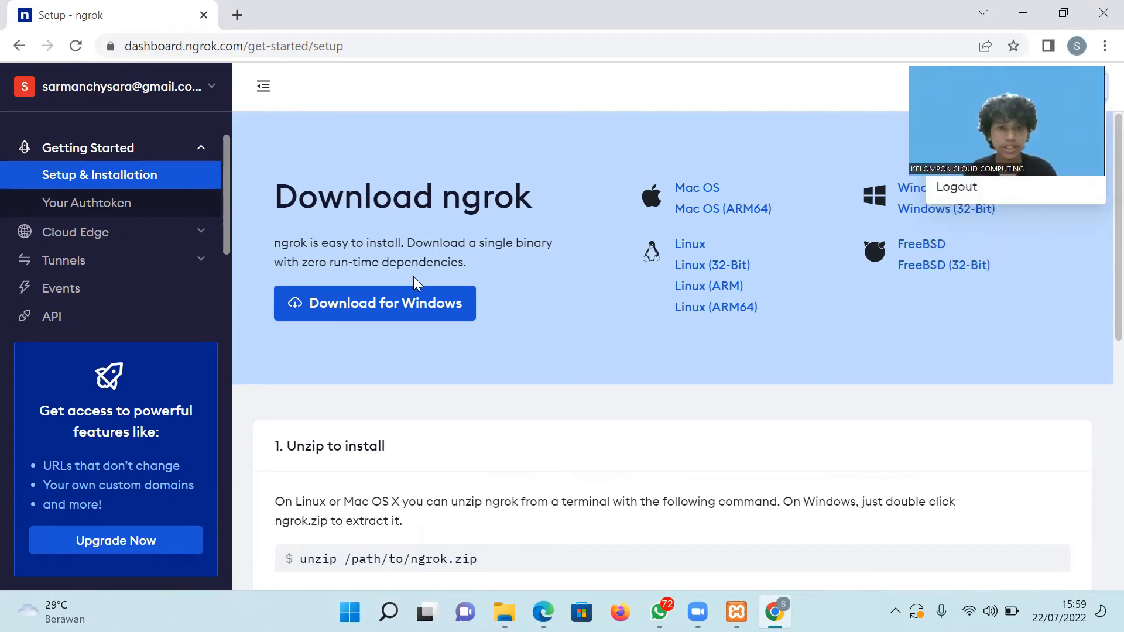
click(374, 307)
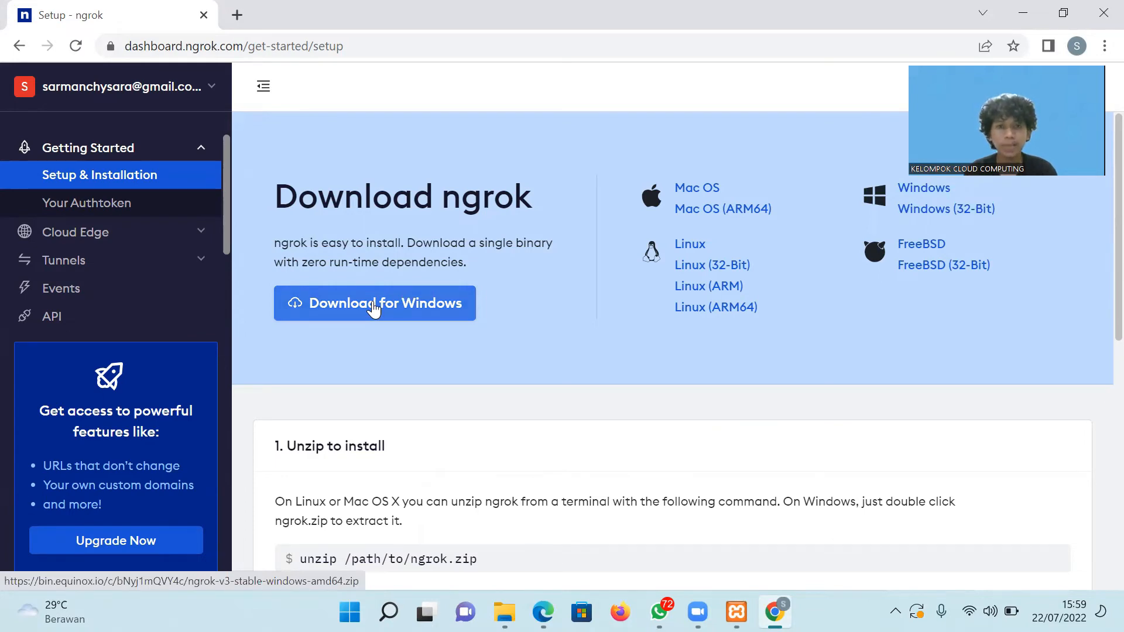
click(1027, 21)
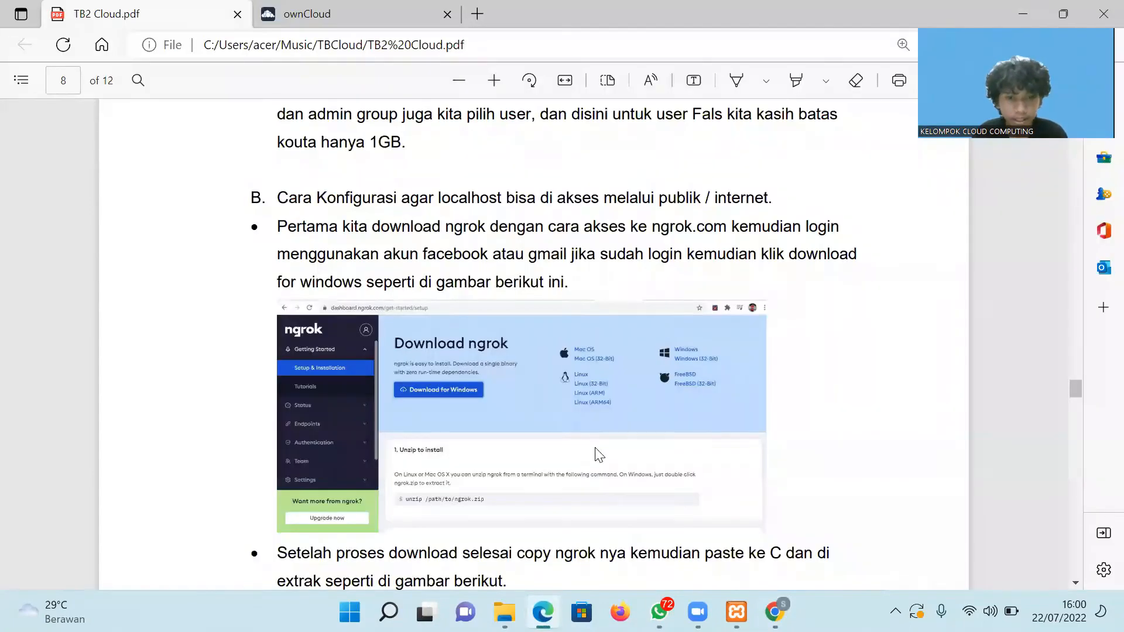
Read ahead in the PDF guide to page 9's ngrok.exe step, then bring up the TBCloud folder.
scroll(599, 455, down, 1)
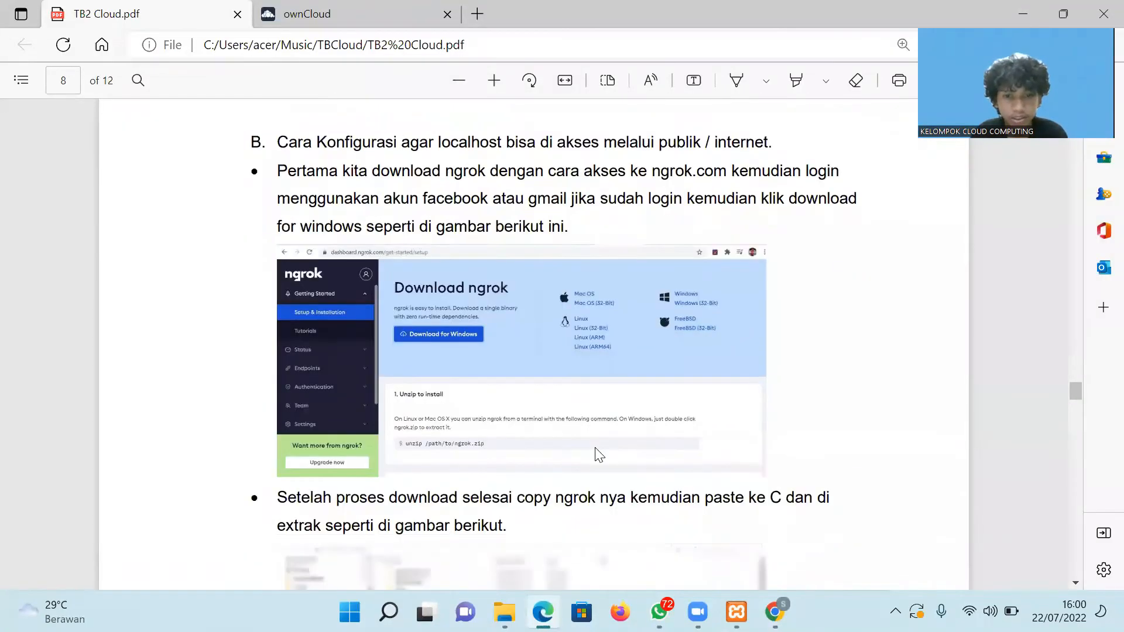
scroll(599, 455, down, 3)
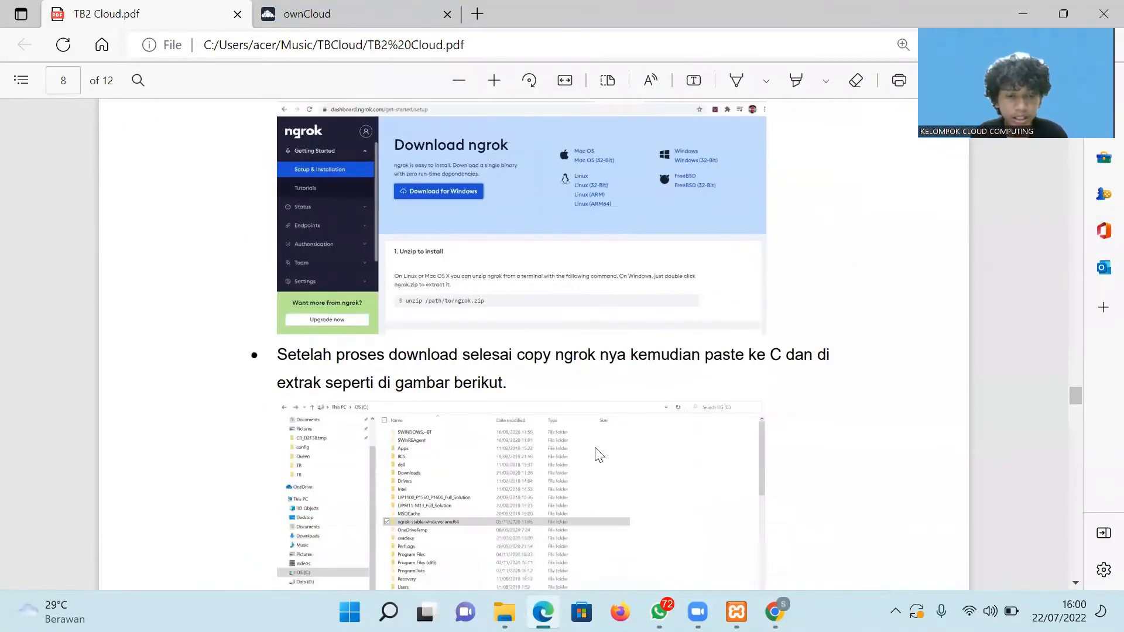
scroll(599, 455, down, 1)
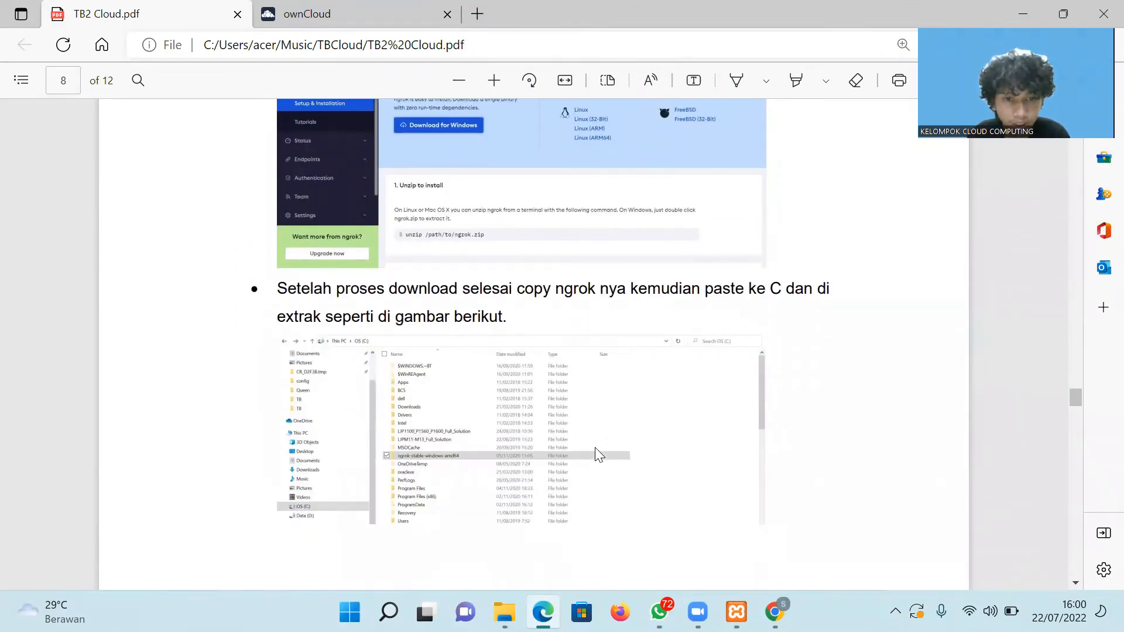
scroll(596, 450, down, 5)
scroll(597, 454, down, 5)
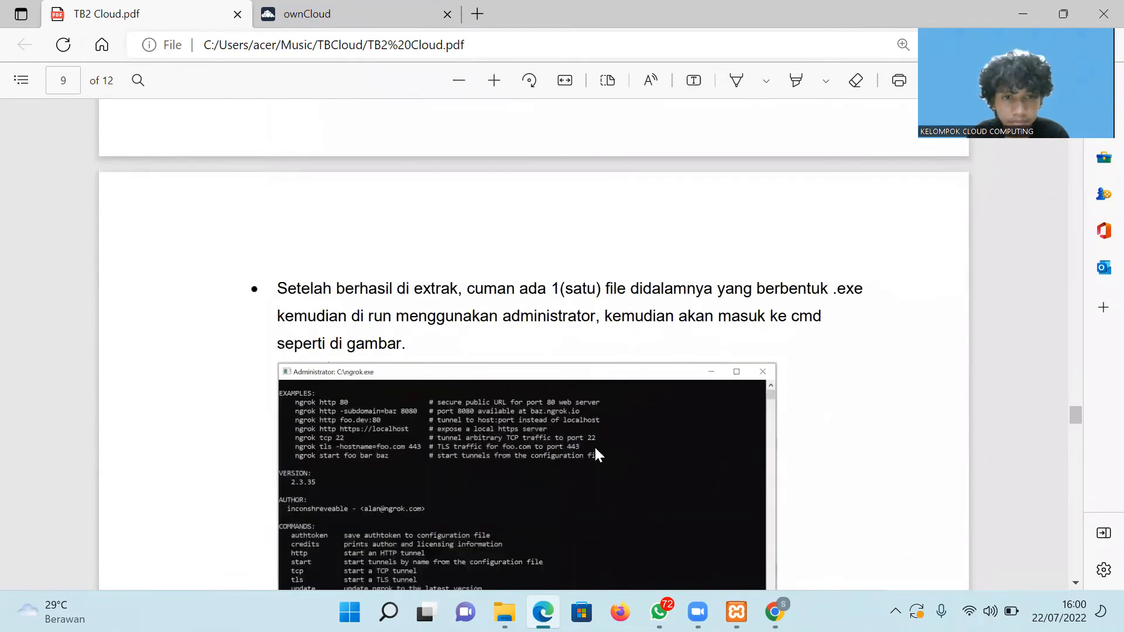
scroll(596, 449, down, 1)
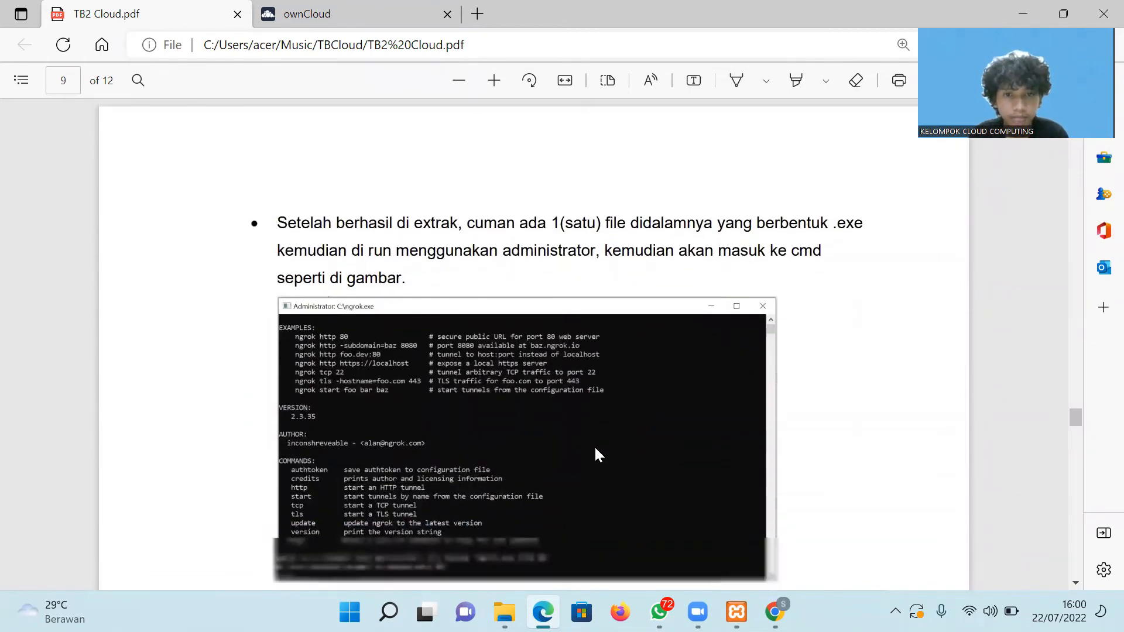
scroll(595, 450, up, 10)
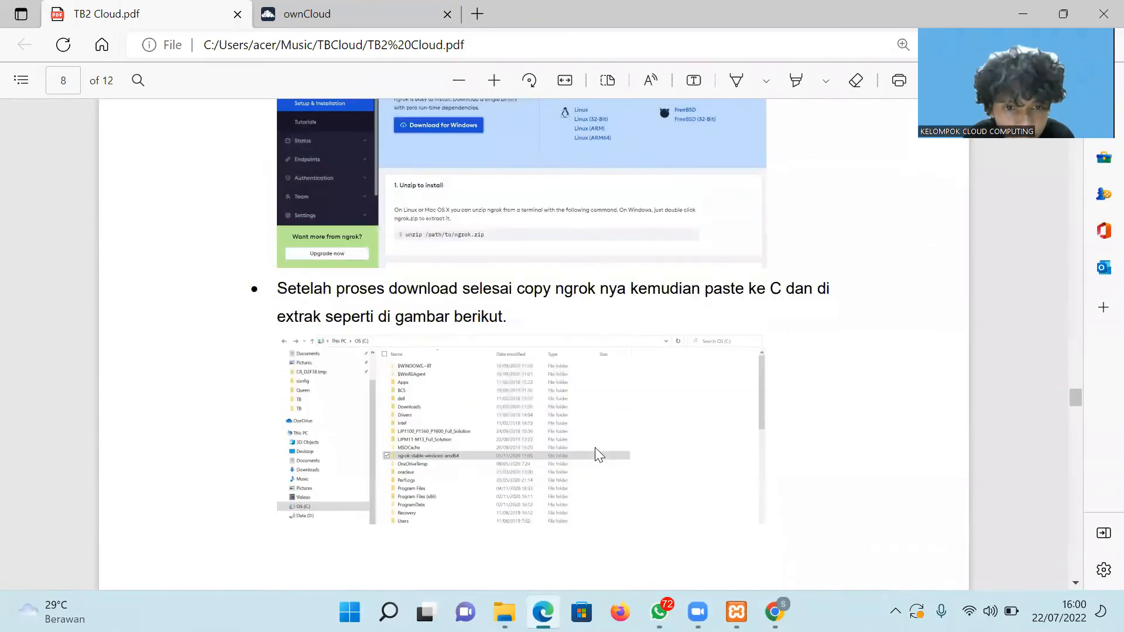
scroll(595, 447, down, 8)
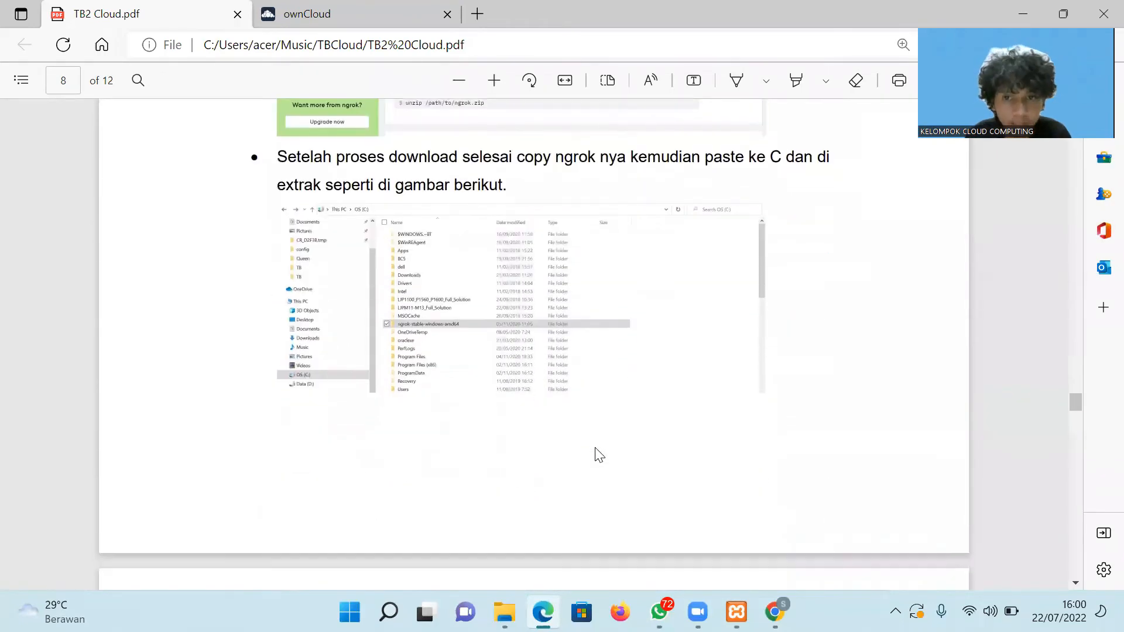
scroll(597, 455, down, 1)
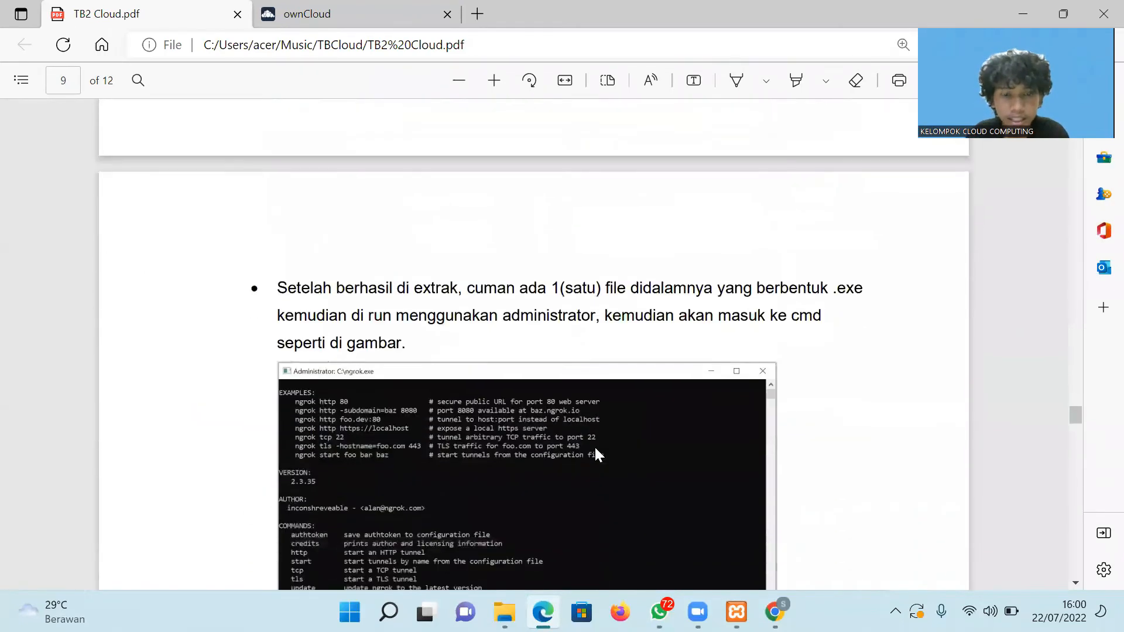
scroll(596, 449, down, 2)
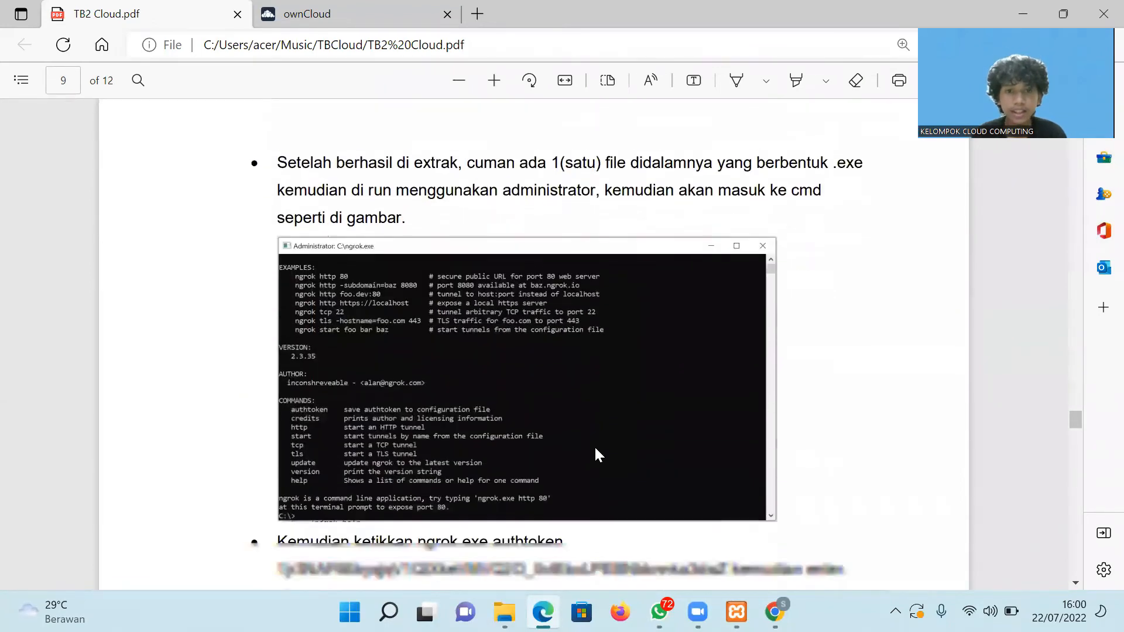
click(504, 612)
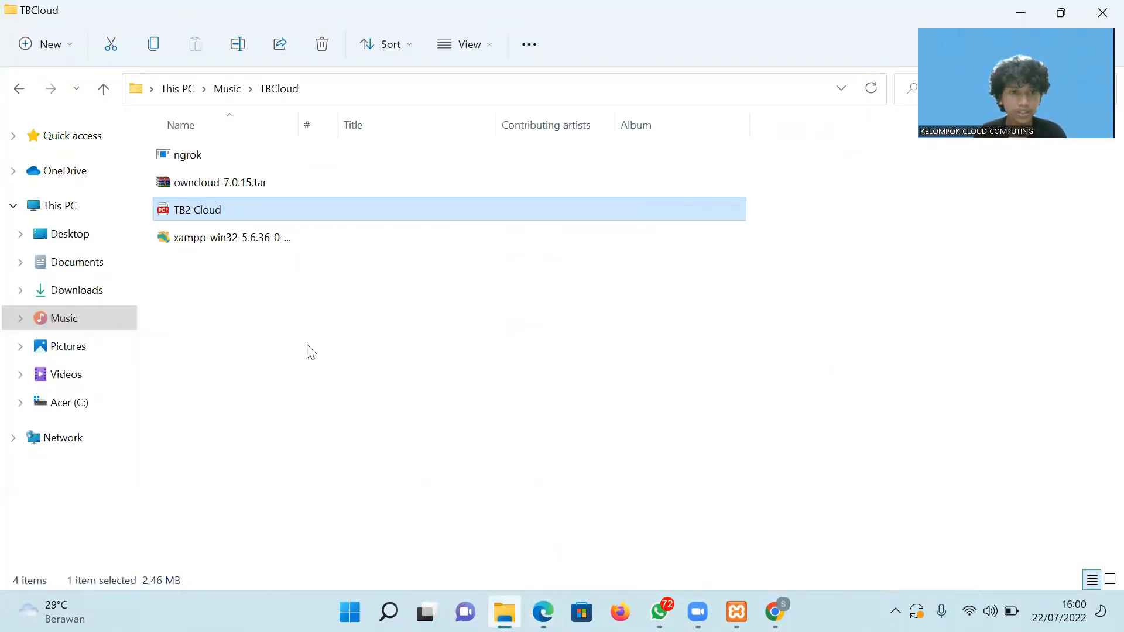
Run ngrok.exe from the TBCloud folder, then return to Chrome's ngrok Setup & Installation page.
click(195, 161)
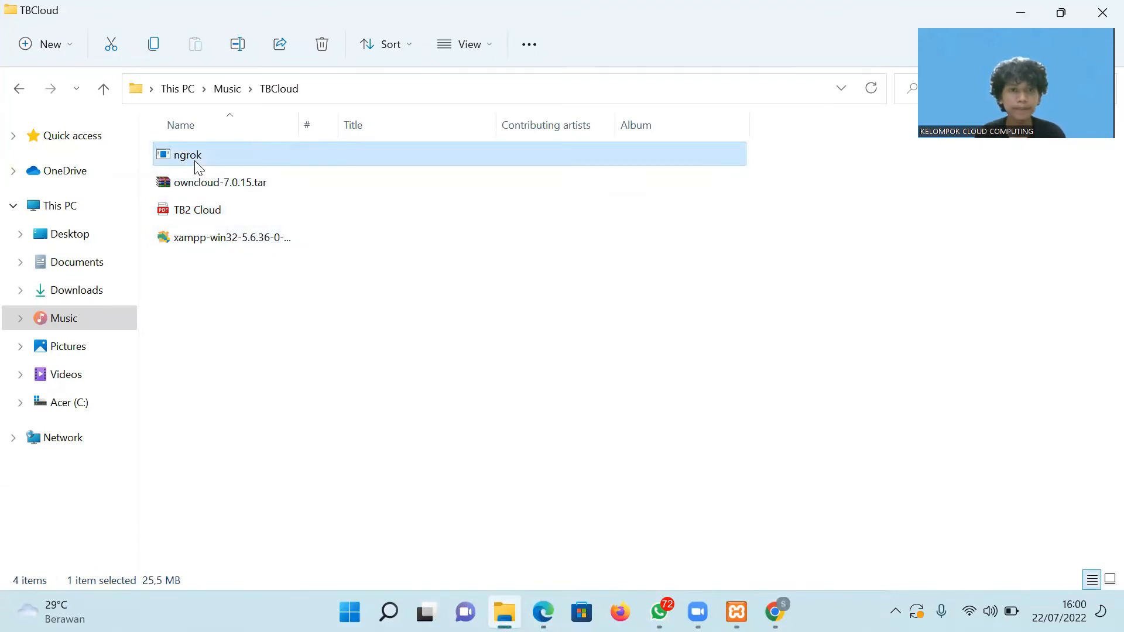
double_click(188, 155)
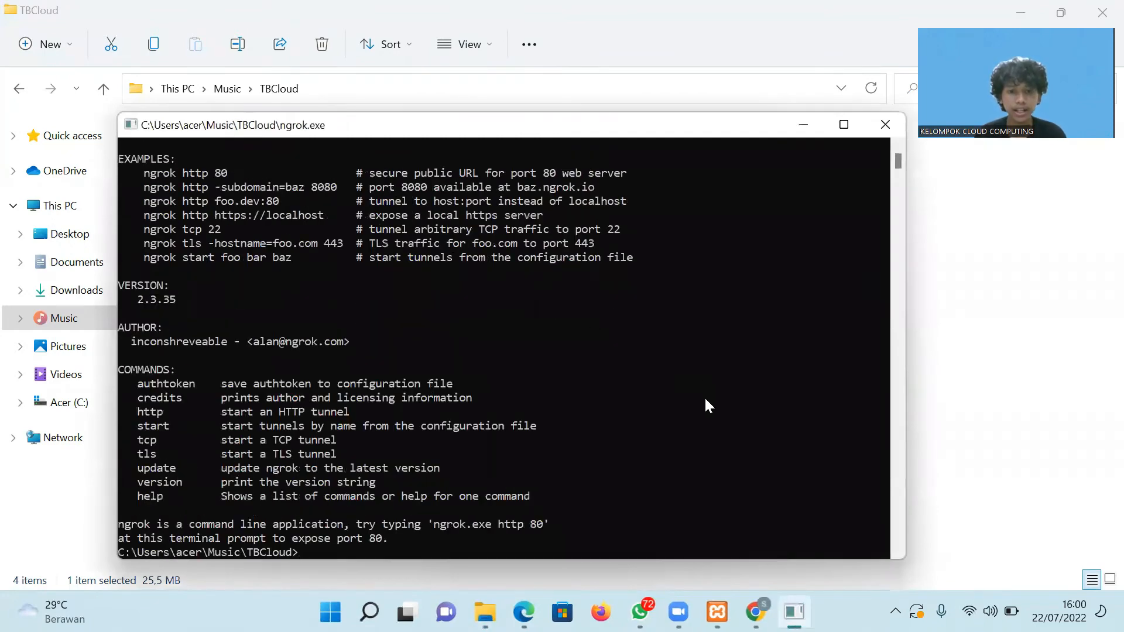
mouse_move(524, 612)
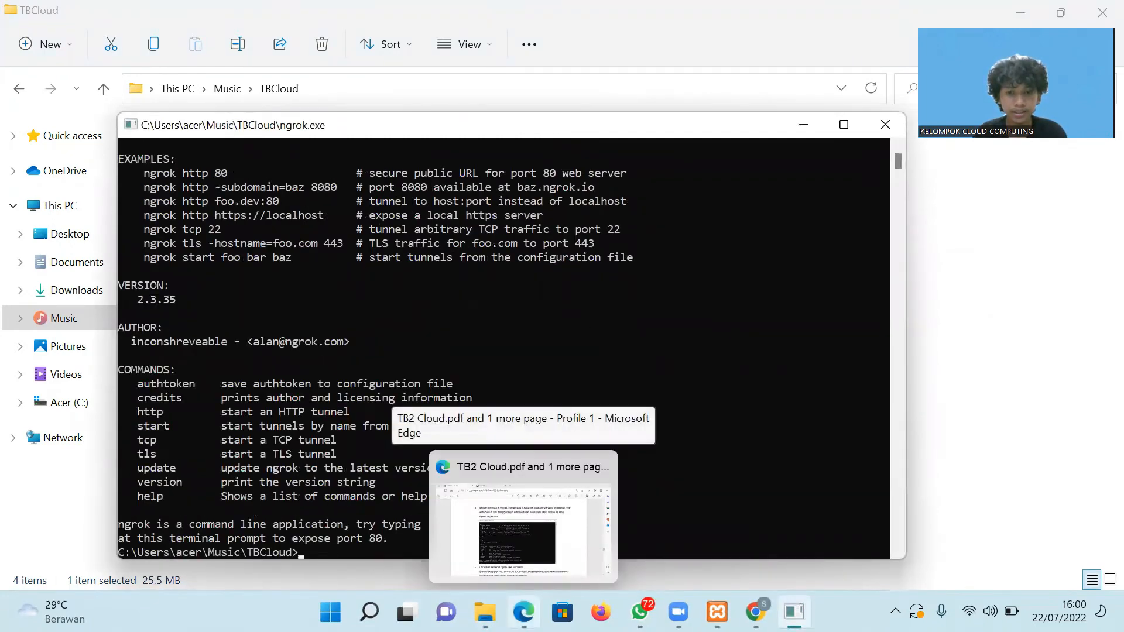
click(755, 612)
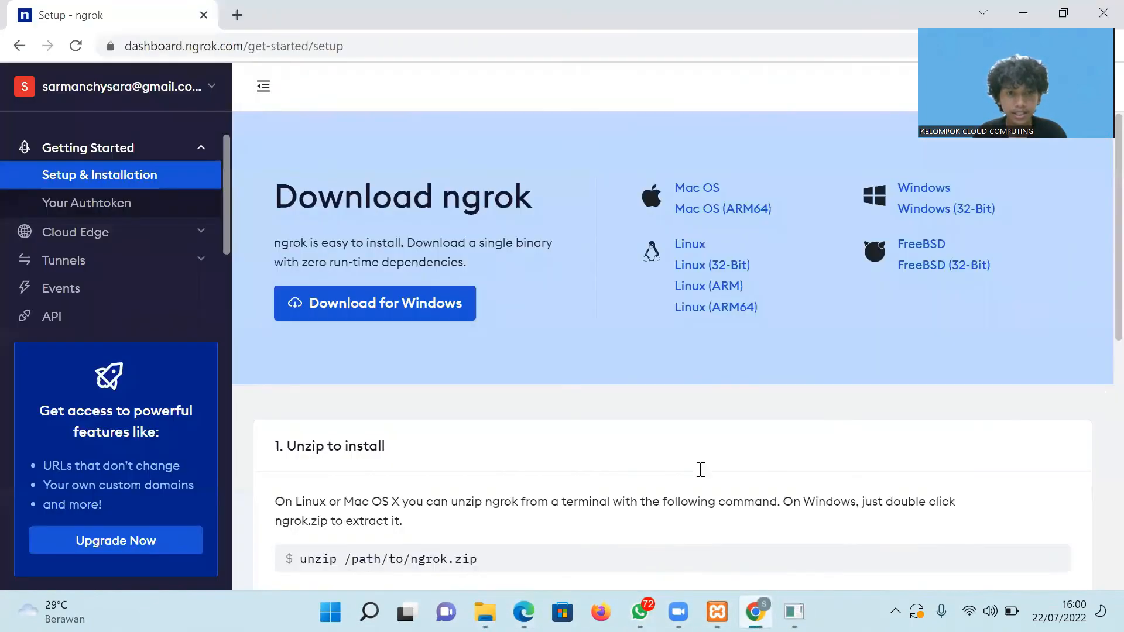
Review the authtoken command under '2. Connect your account', then go back to the PDF guide's page 9.
scroll(1097, 328, down, 3)
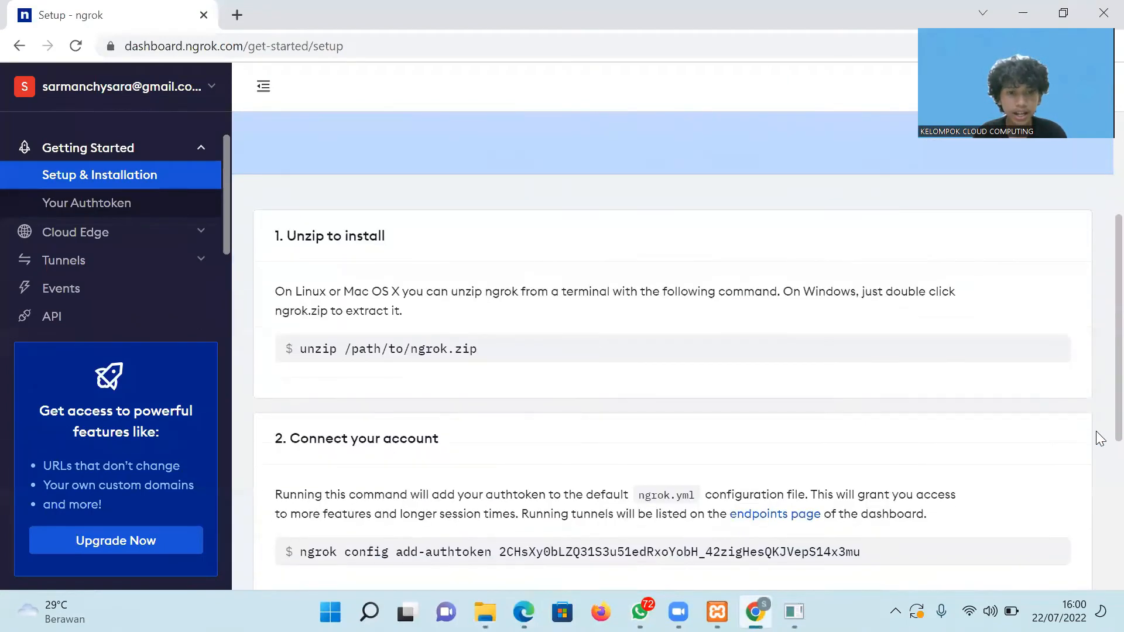
scroll(1098, 434, down, 1)
drag(878, 496, 404, 499)
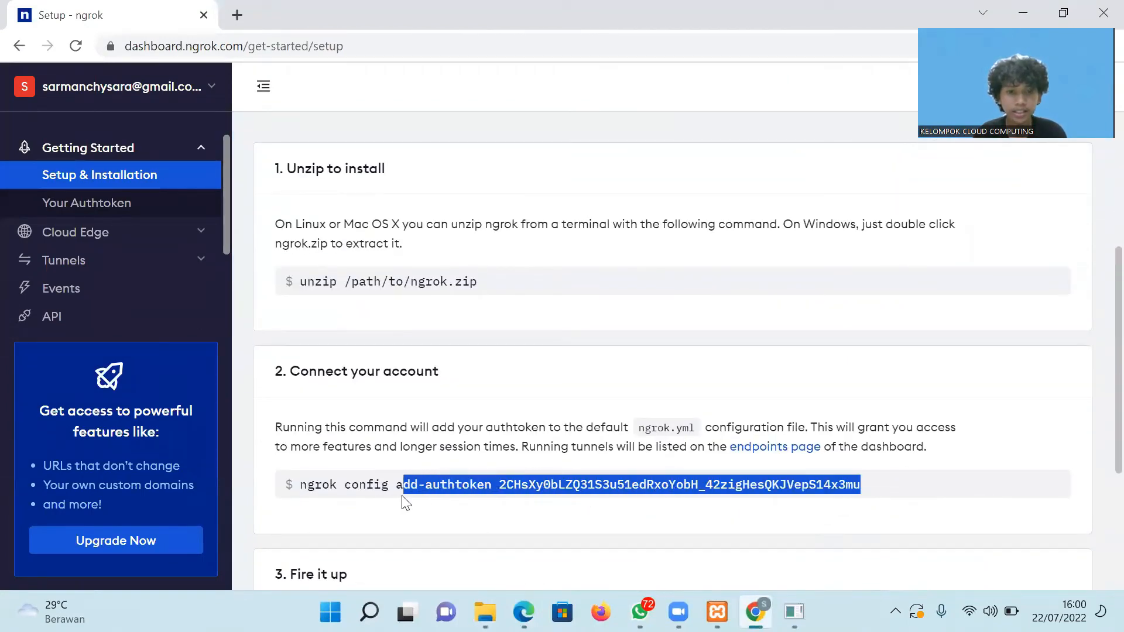
click(915, 469)
scroll(1096, 425, down, 3)
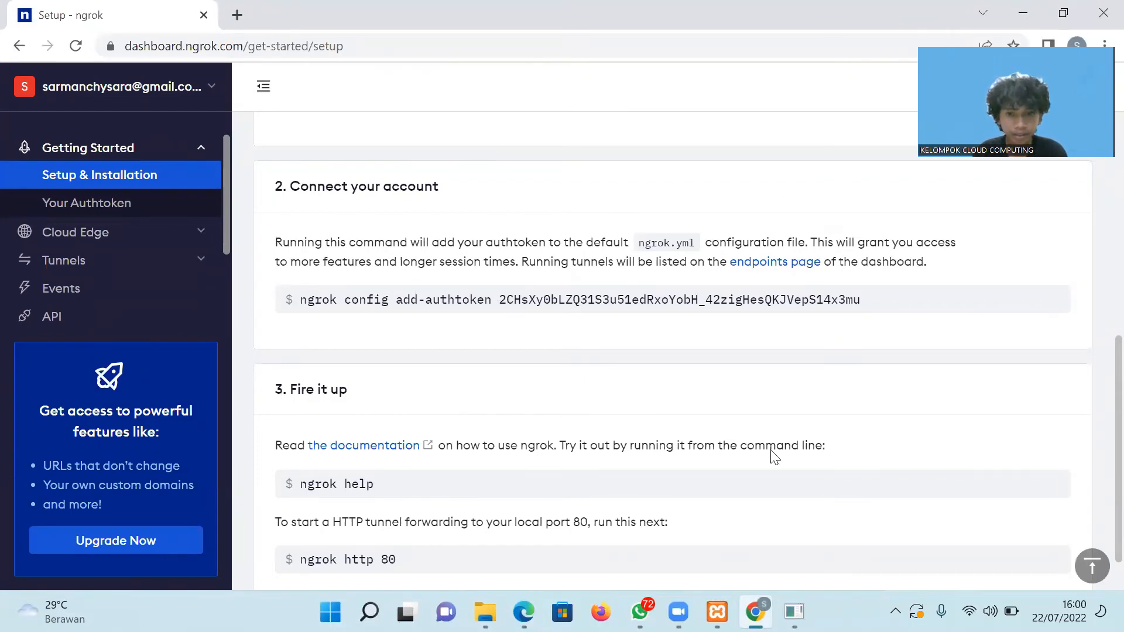
click(1025, 14)
click(524, 612)
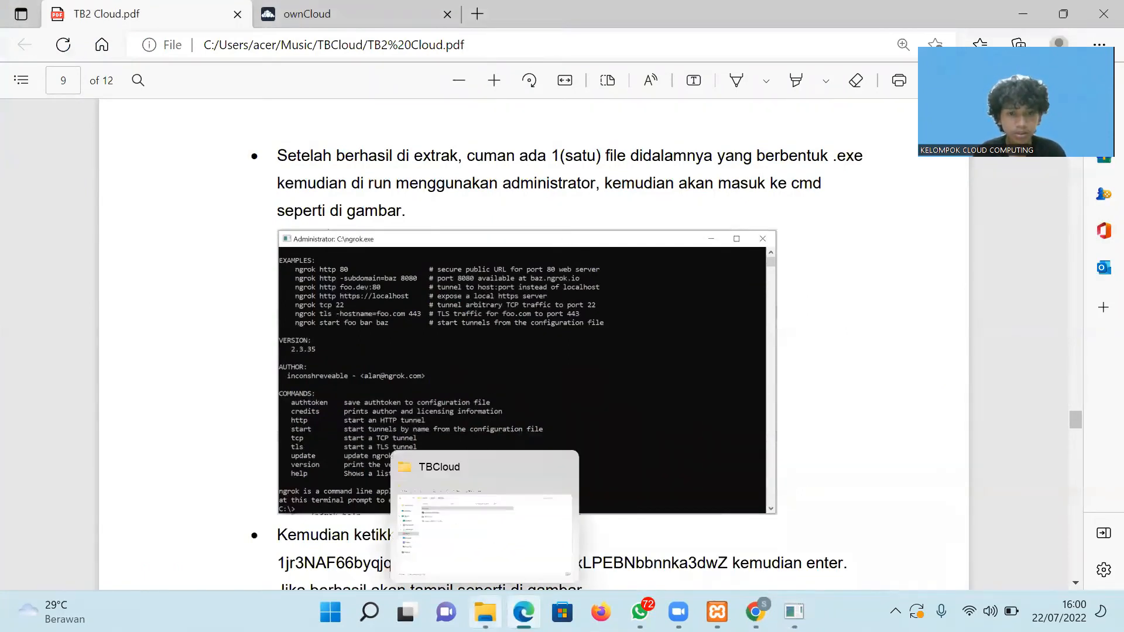
Clear the ngrok console with cls and start typing the 'ngrok.exe authtoken' command.
click(486, 612)
click(486, 612)
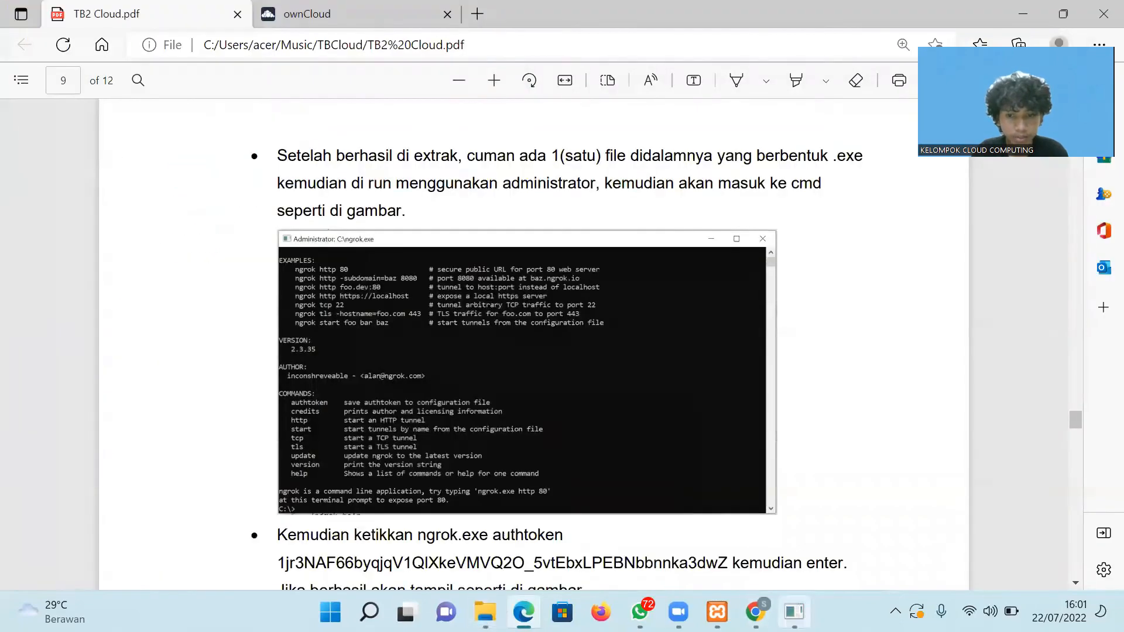
click(794, 612)
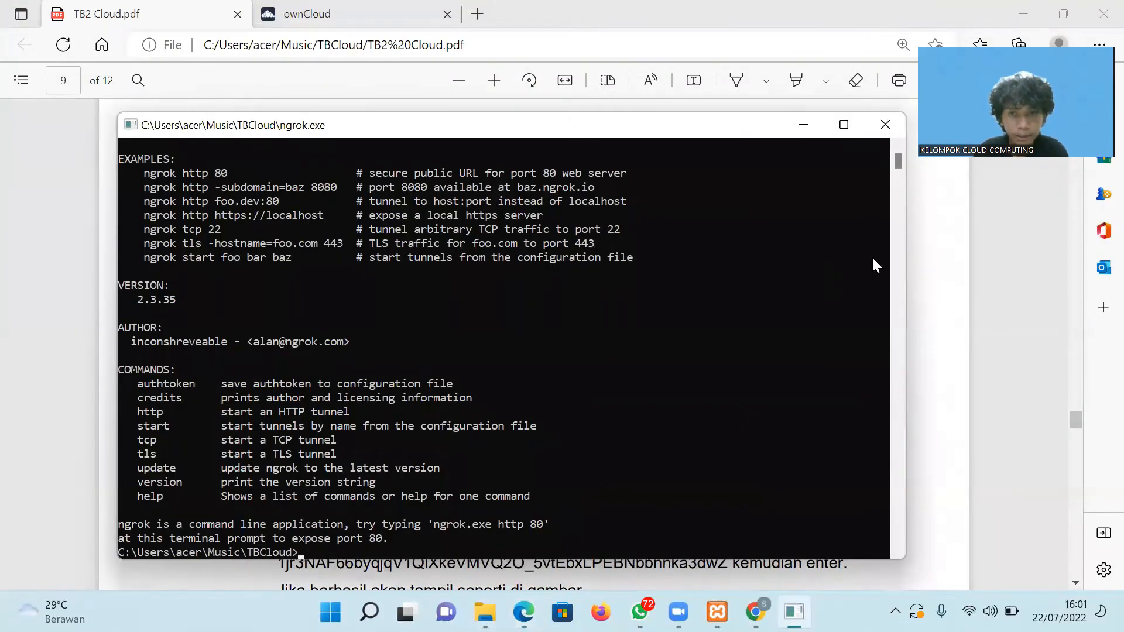
text(cls)
key(Return)
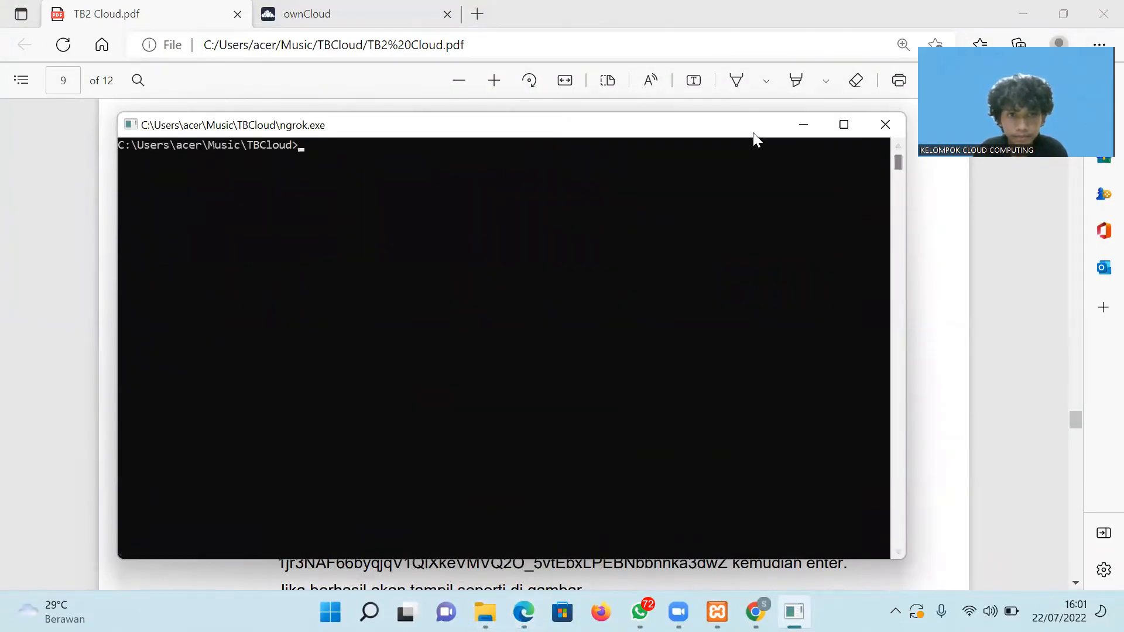
drag(753, 133, 746, 105)
text(ngrok)
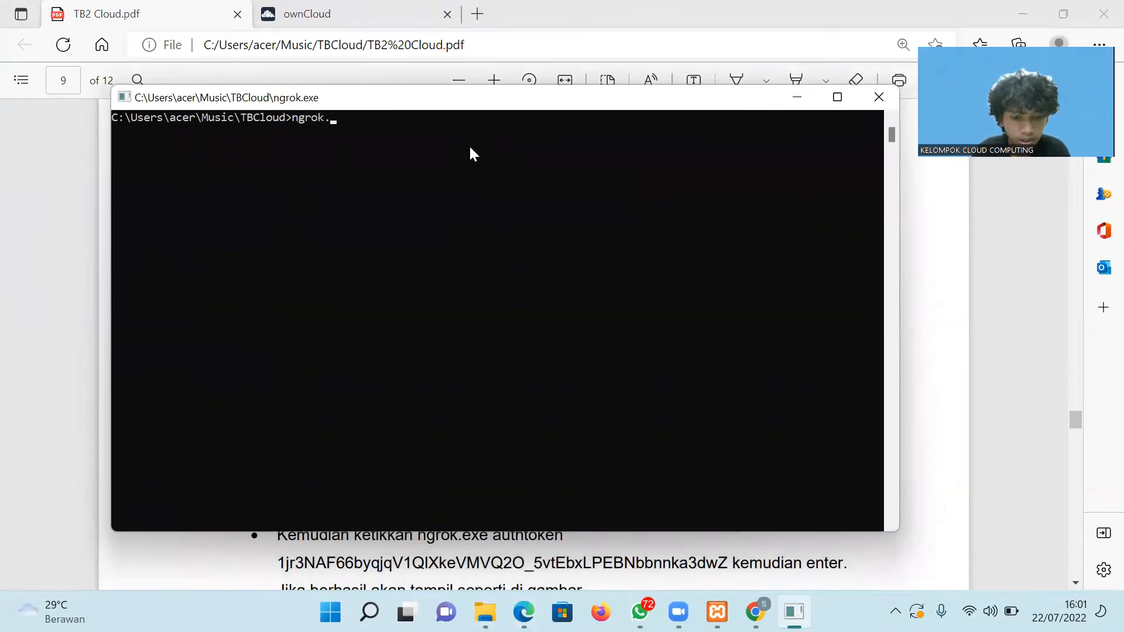
text(.exe a)
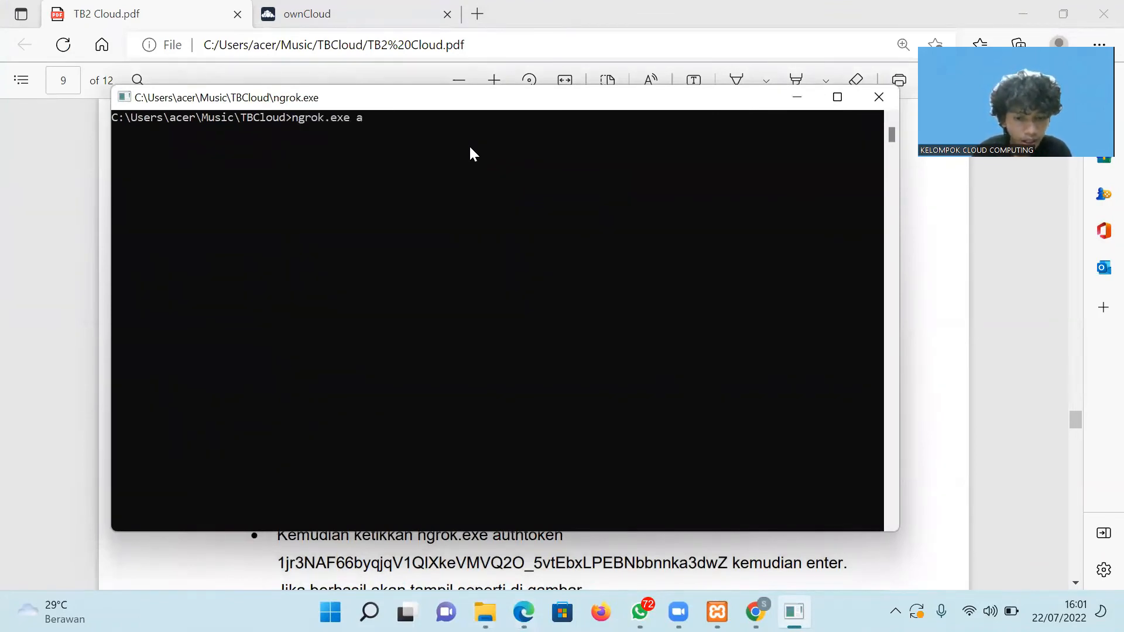
text(uthto)
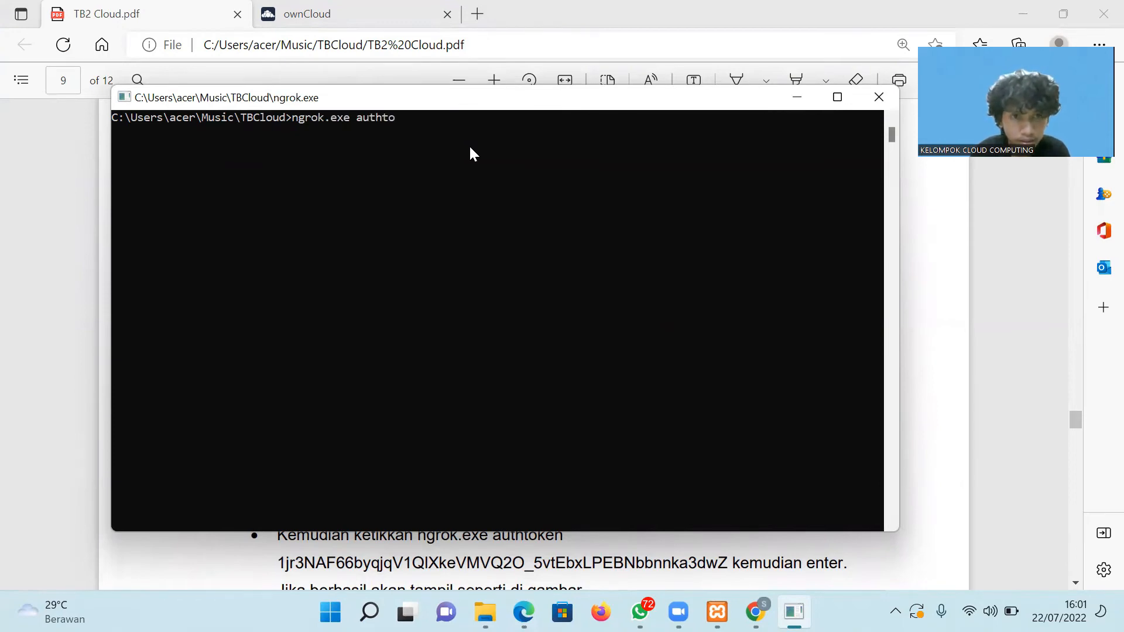
text(ken)
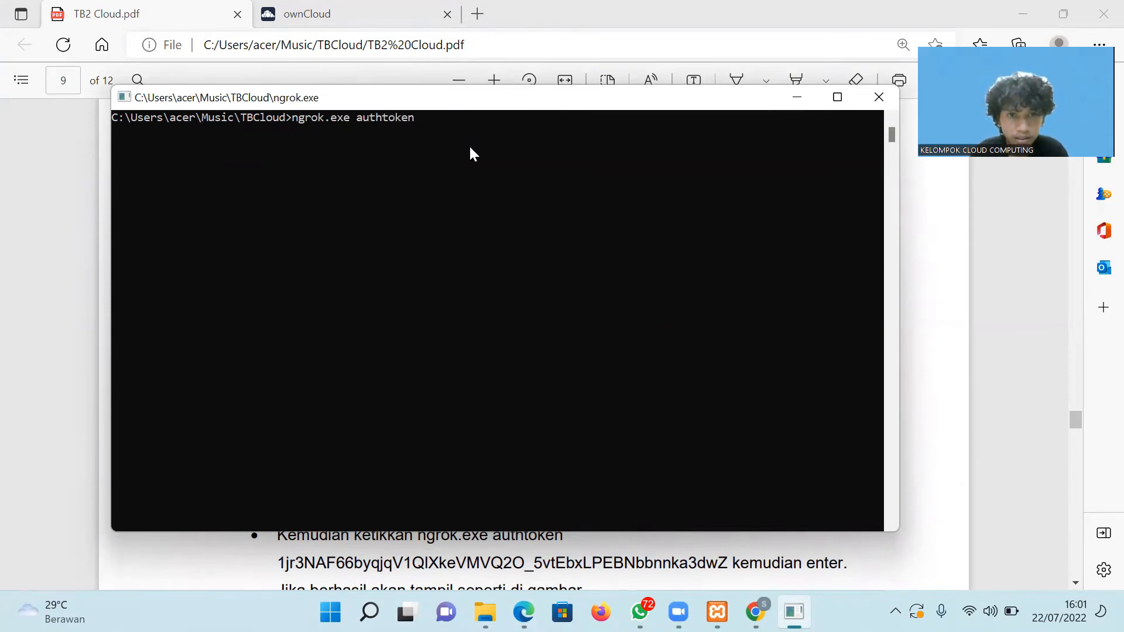
Copy the authtoken from the PDF guide and run the command to save it.
click(524, 612)
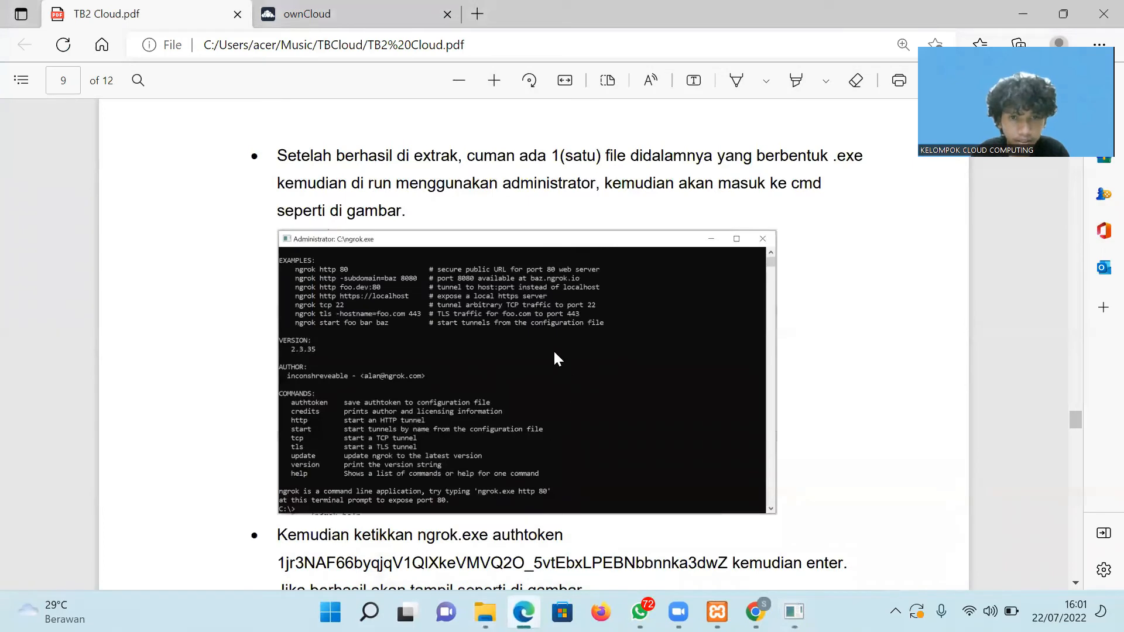
drag(728, 568, 277, 566)
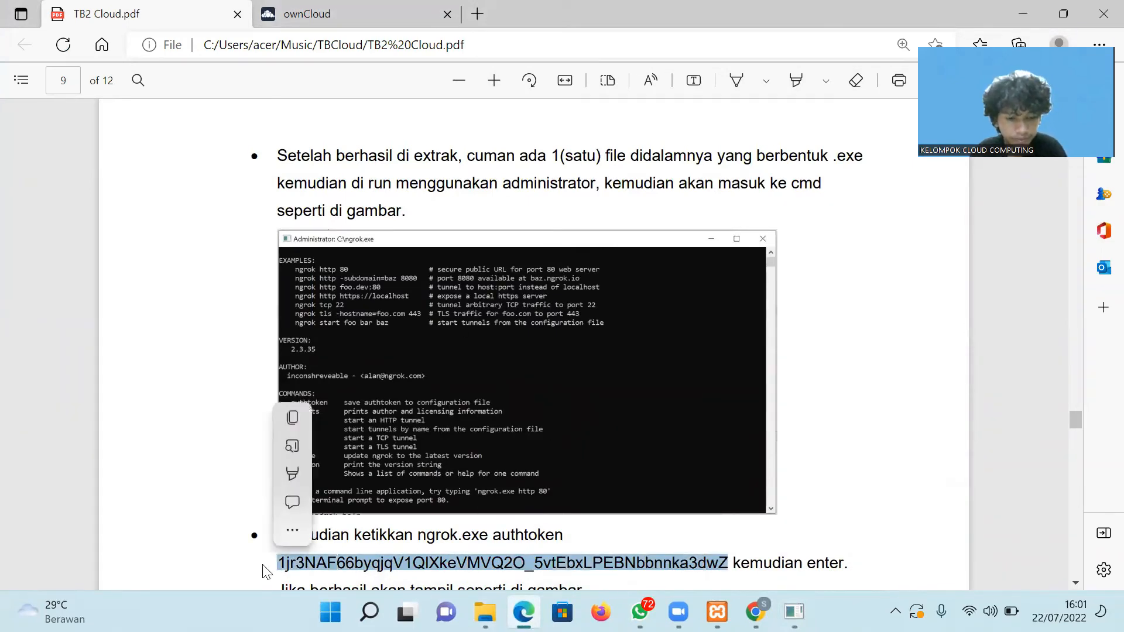
key(ctrl+c)
click(524, 612)
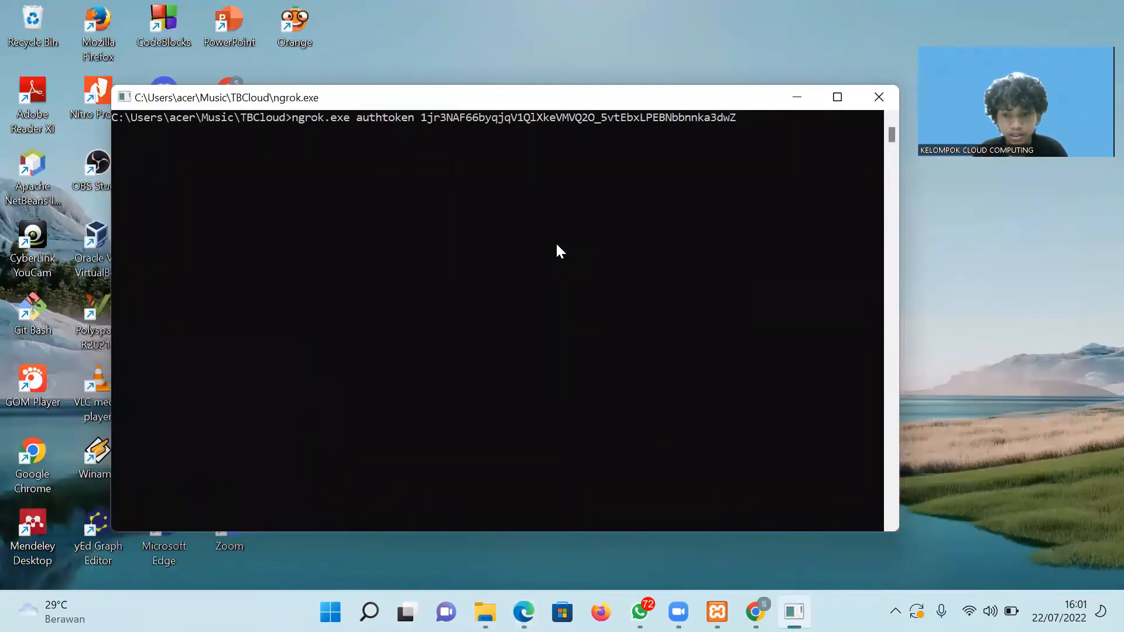
key(Return)
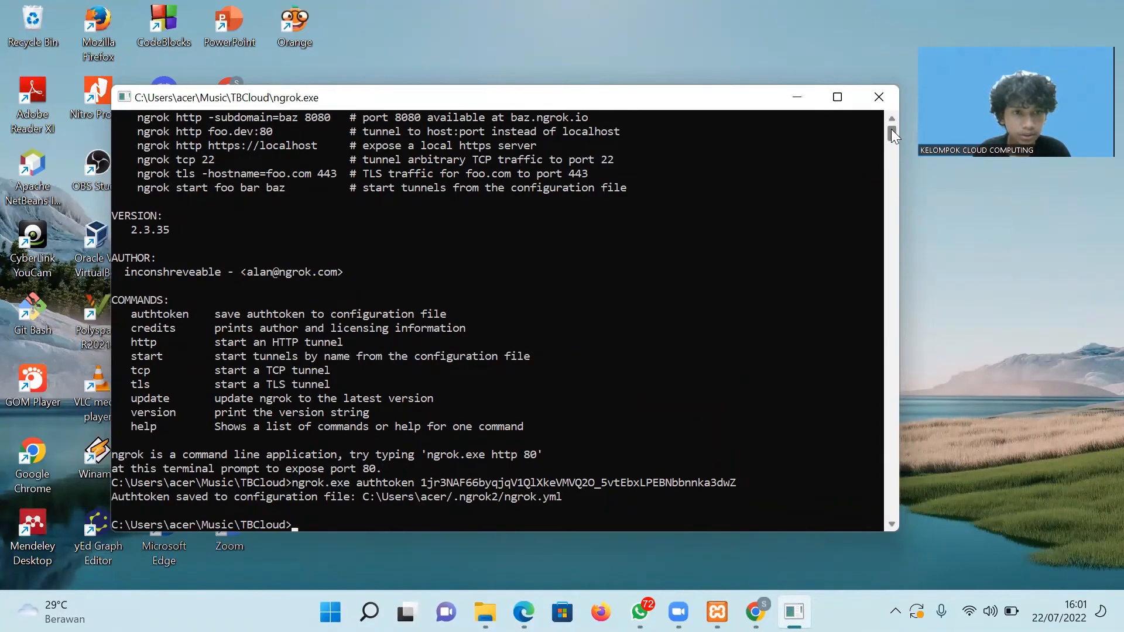
Check the 'Authtoken saved' confirmation in the ngrok console, then return to the PDF guide.
scroll(891, 126, up, 4)
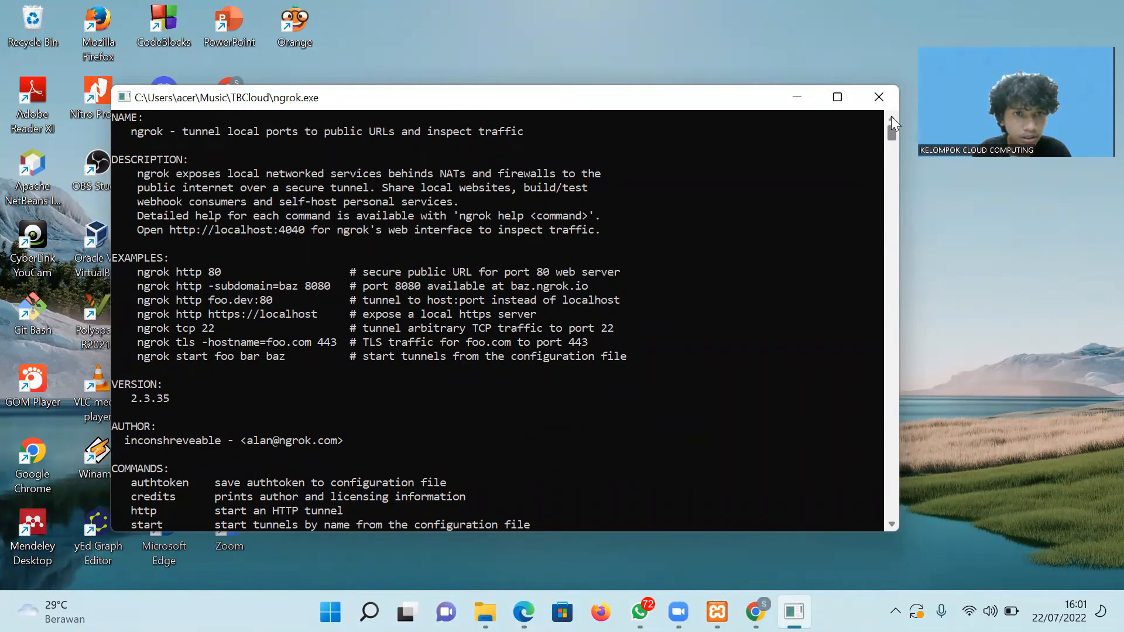
drag(892, 109, 887, 133)
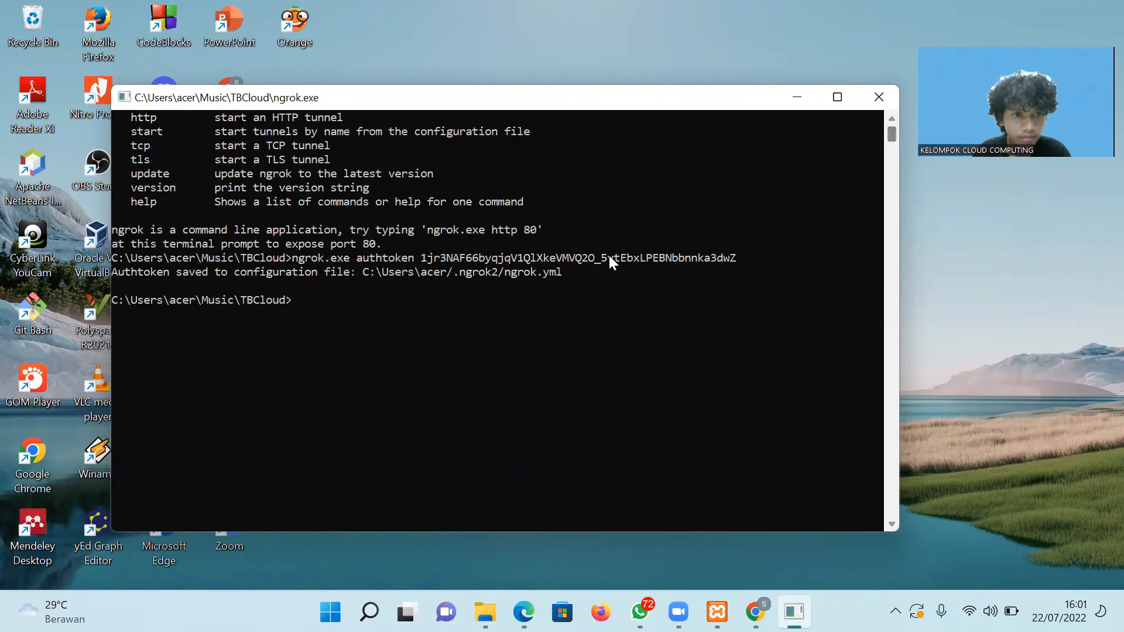
drag(566, 271, 108, 274)
click(321, 359)
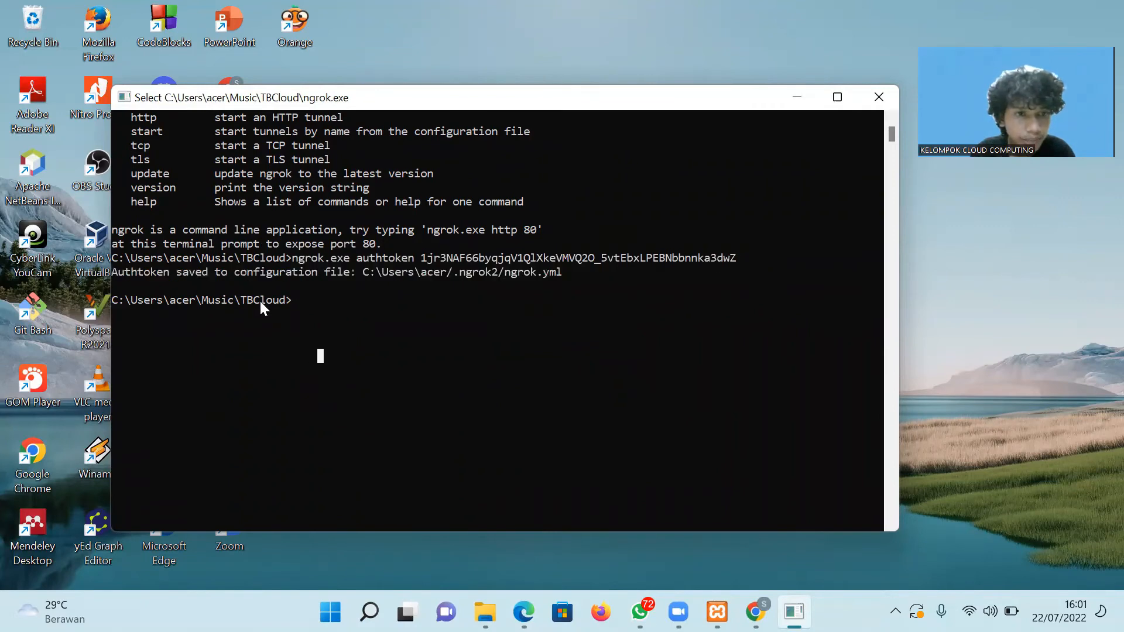
click(310, 304)
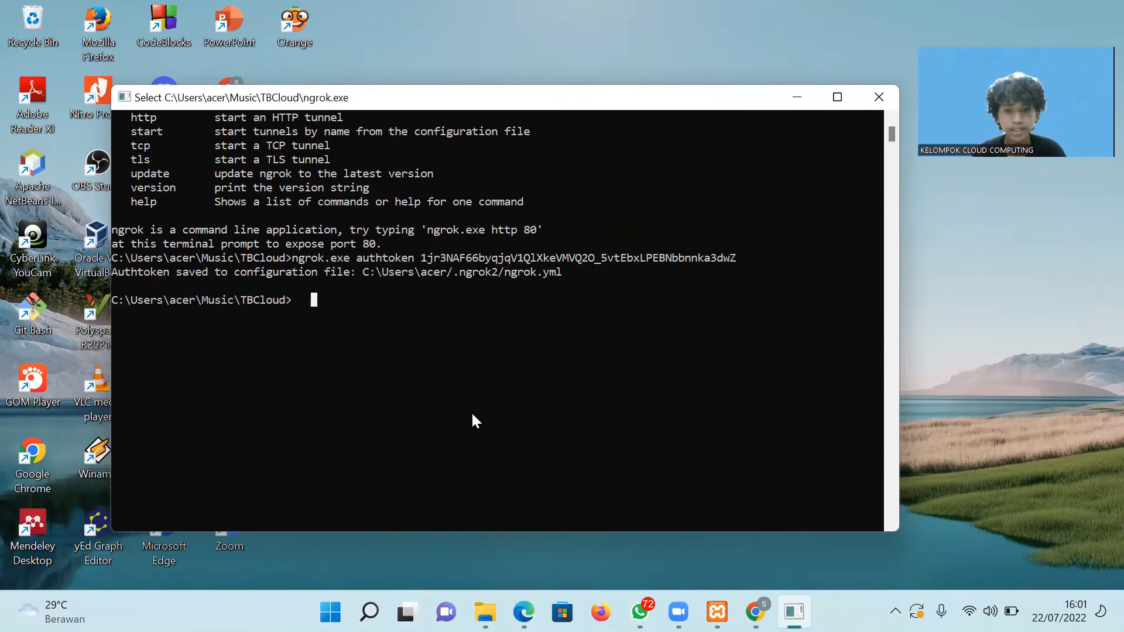
click(524, 612)
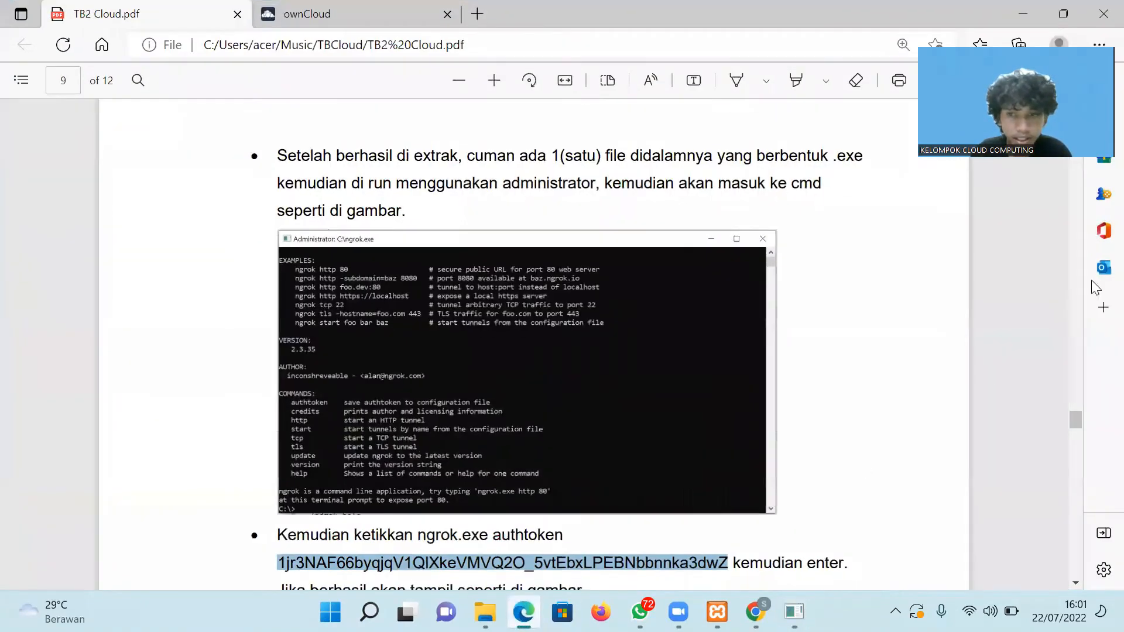
Clear the PDF highlight and return to the ngrok console, leaving its selection mode.
click(893, 455)
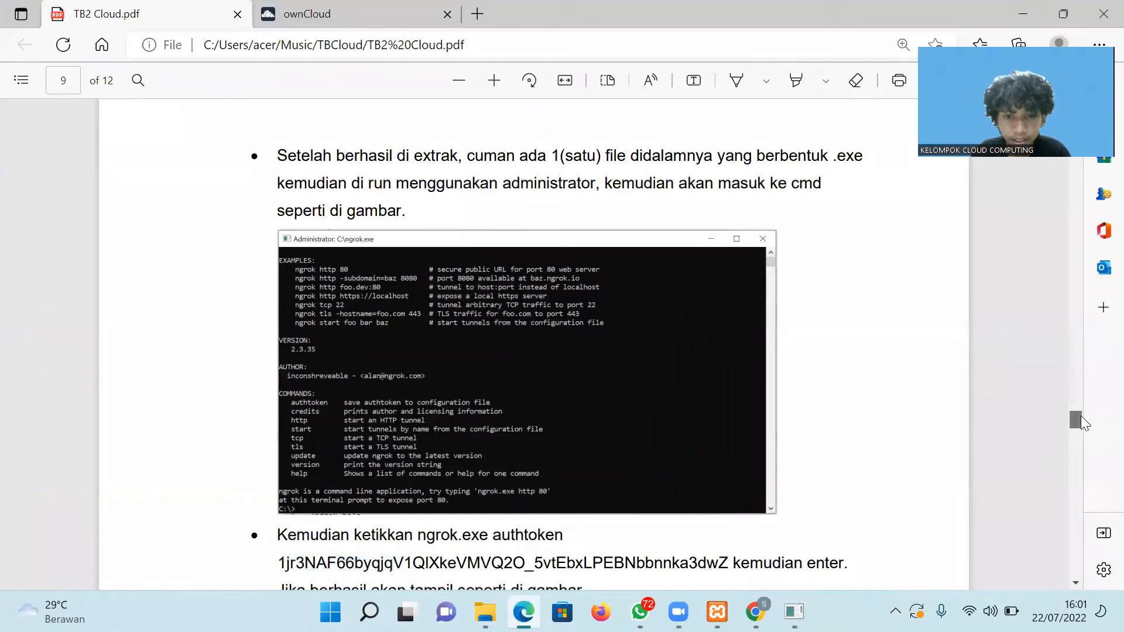
drag(1081, 416, 1081, 432)
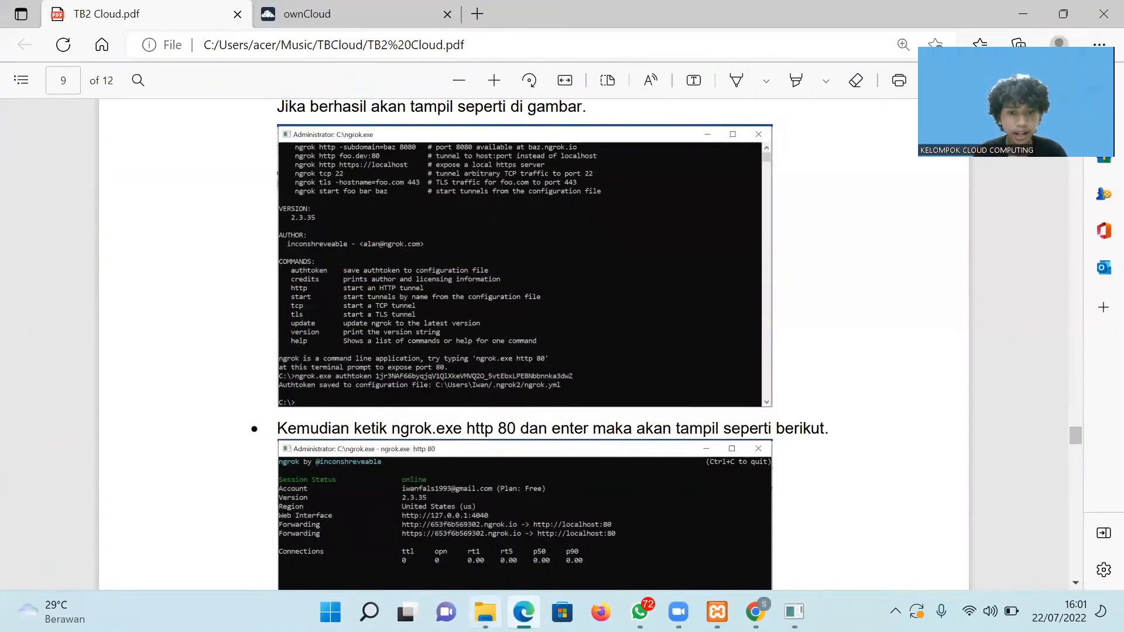
click(485, 612)
click(485, 613)
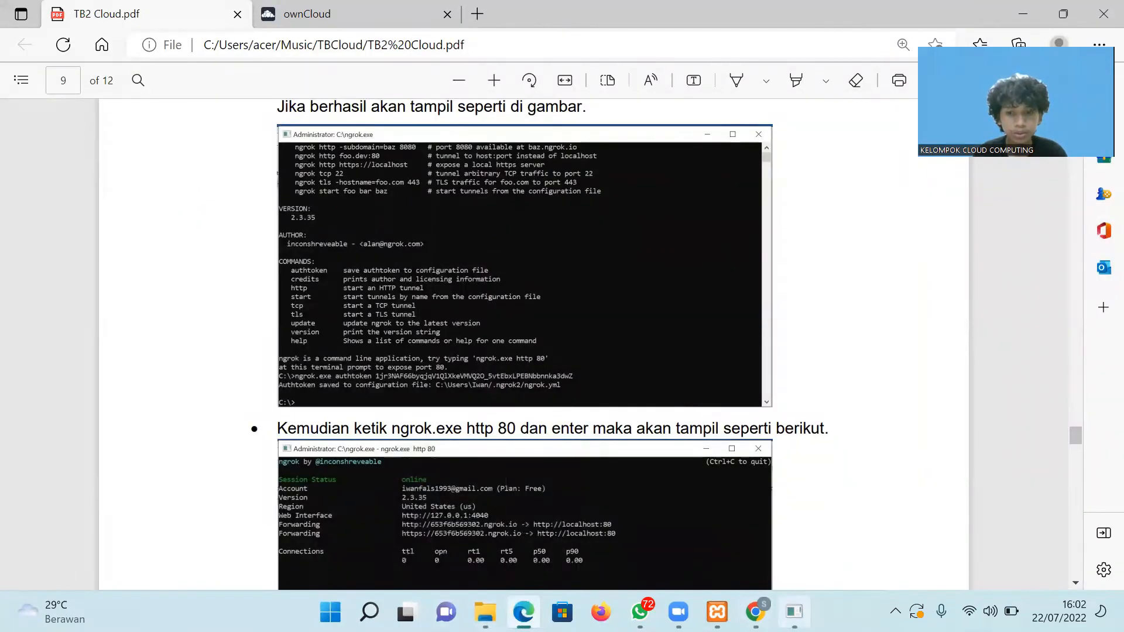
click(794, 613)
key(Escape)
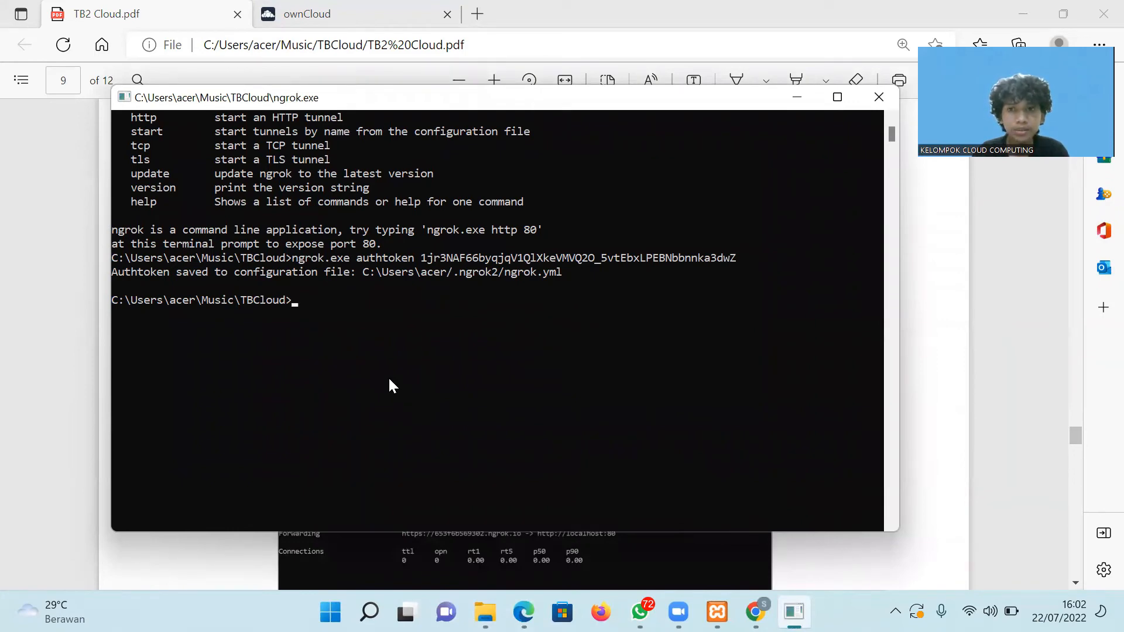
Start the tunnel with 'ngrok.exe http 80' and copy the web interface address 127.0.0.1:4040.
text(ngrok)
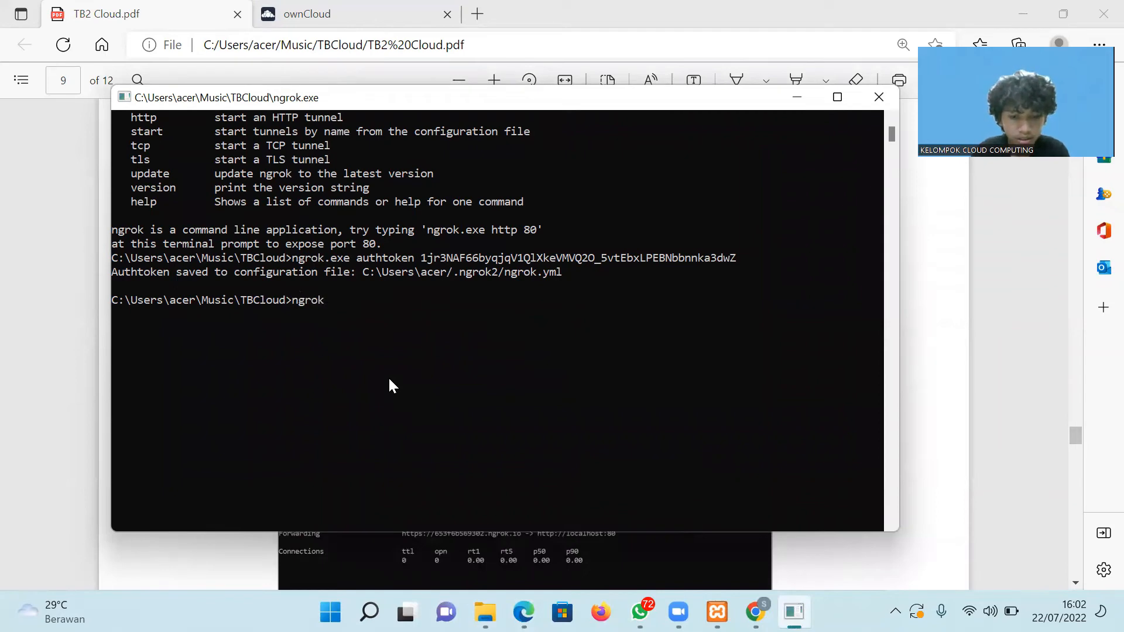
text(.exe)
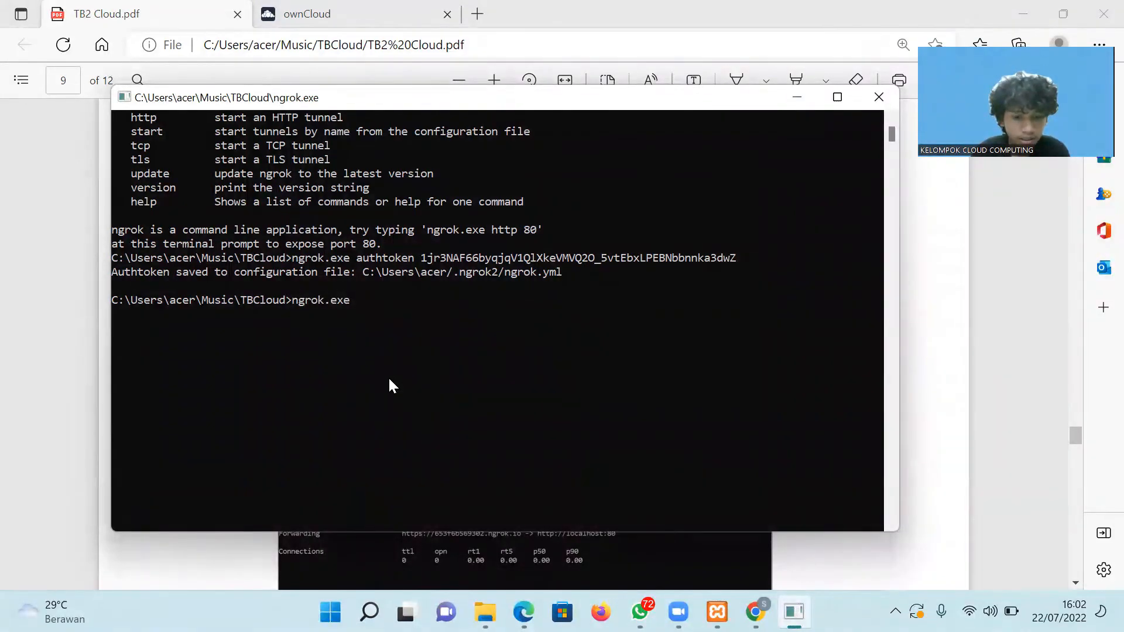
text(  http 80)
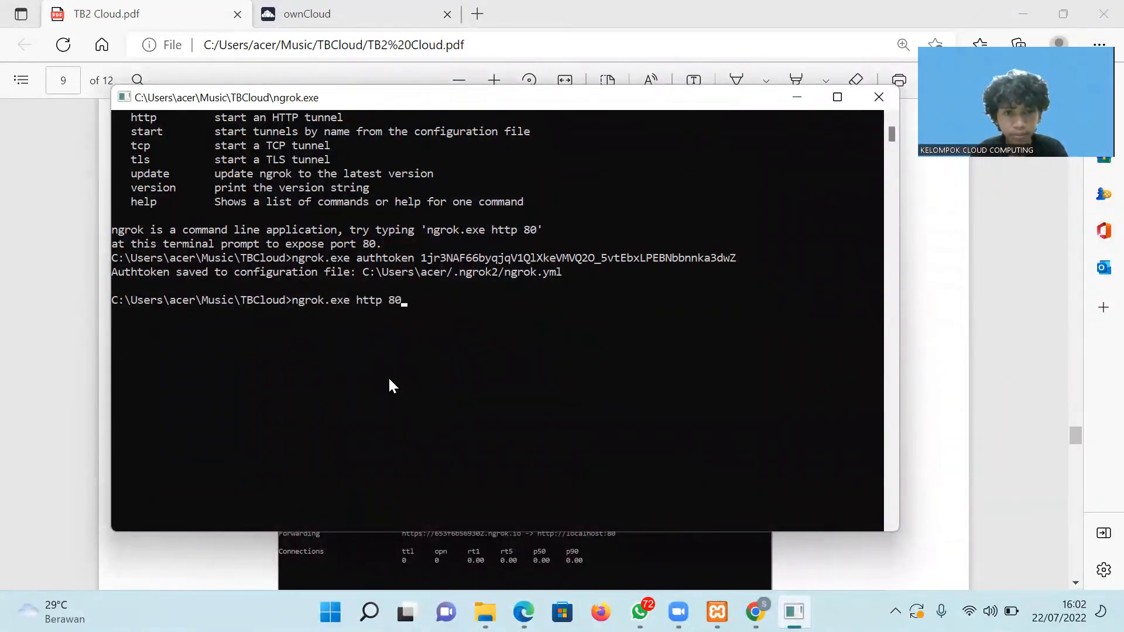
key(Return)
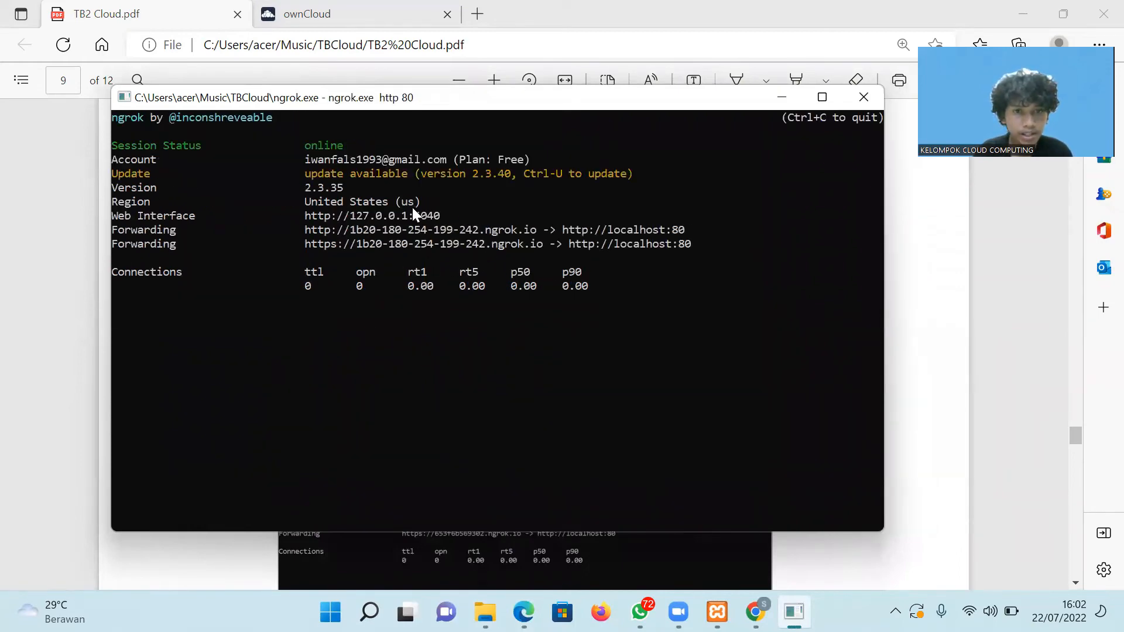
drag(444, 216, 349, 215)
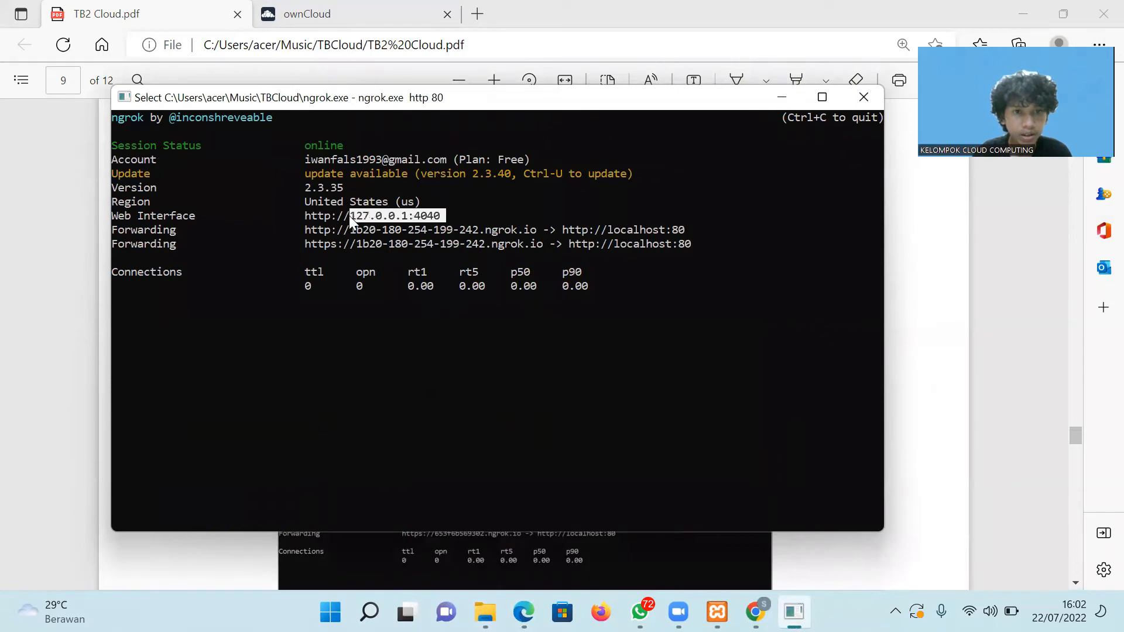
key(ctrl+c)
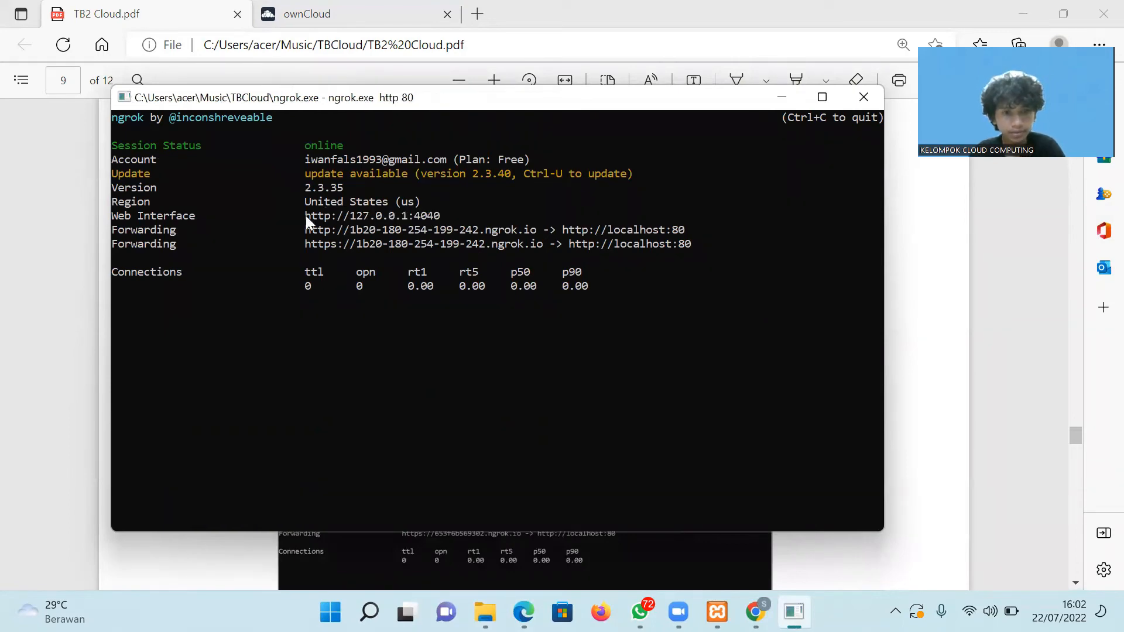
Move the PDF guide to page 10 and open a new Edge window with only a blank New tab.
click(525, 612)
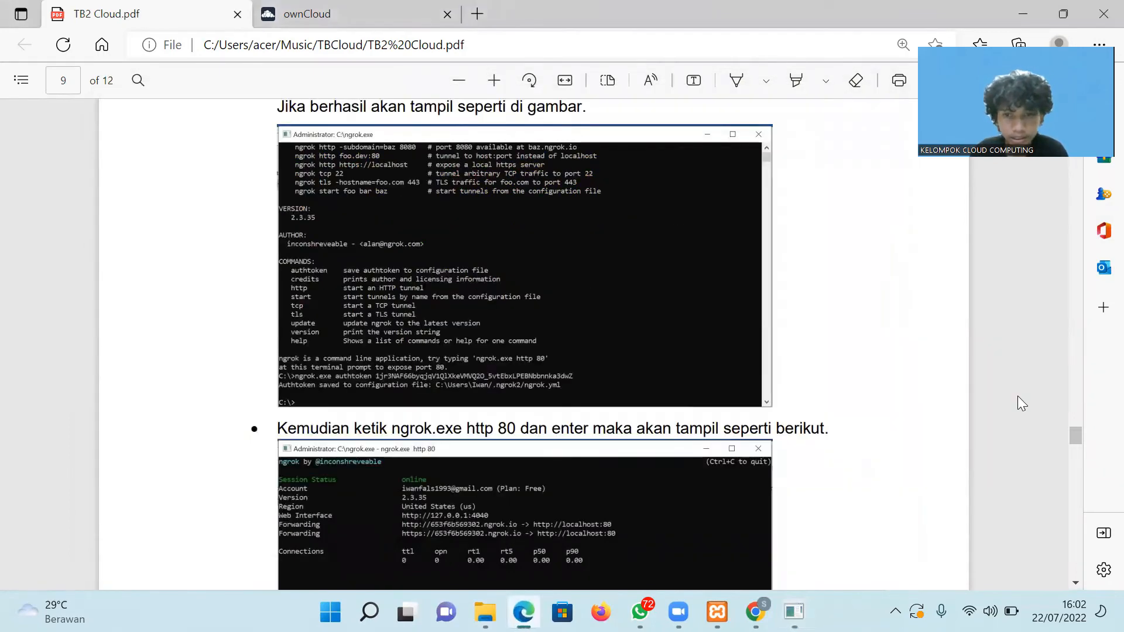
drag(1075, 429, 1082, 447)
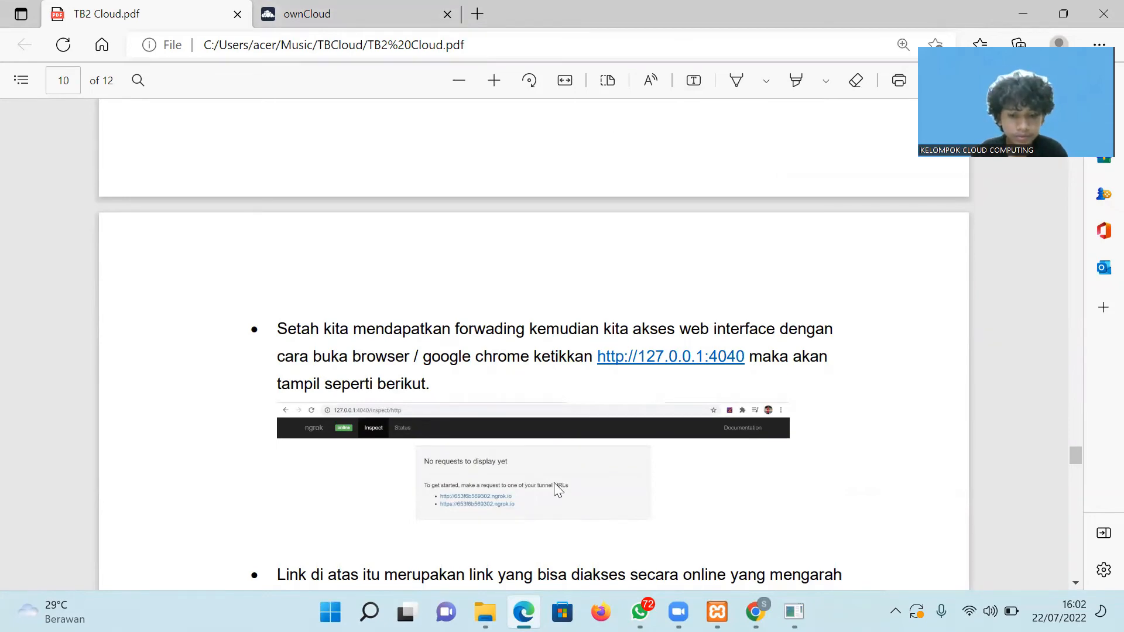
key(ctrl+n)
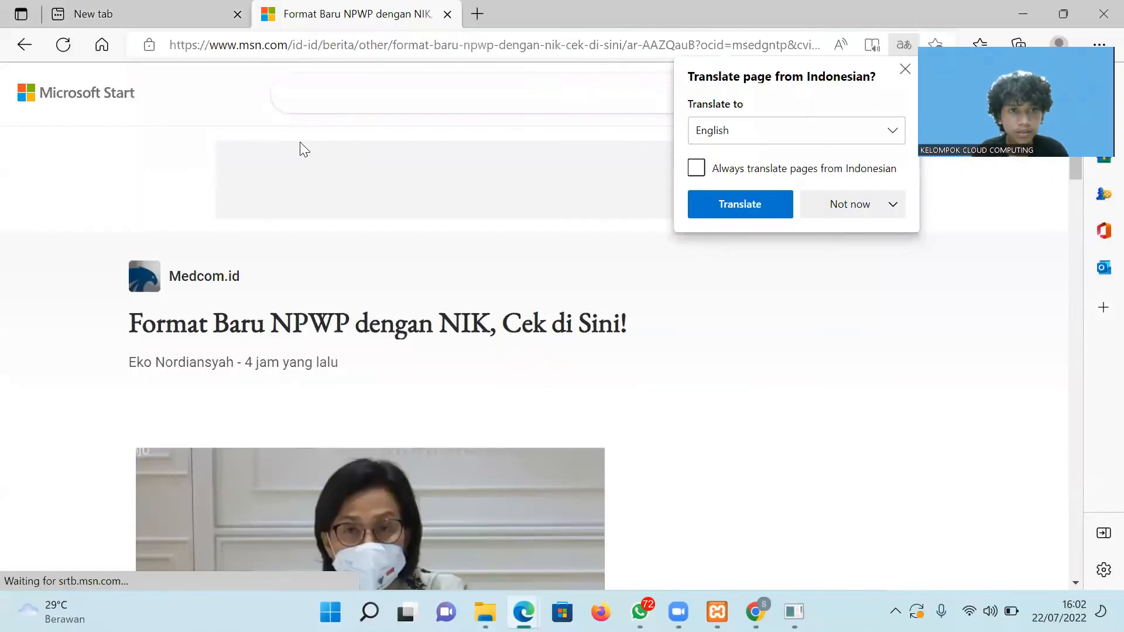
click(310, 91)
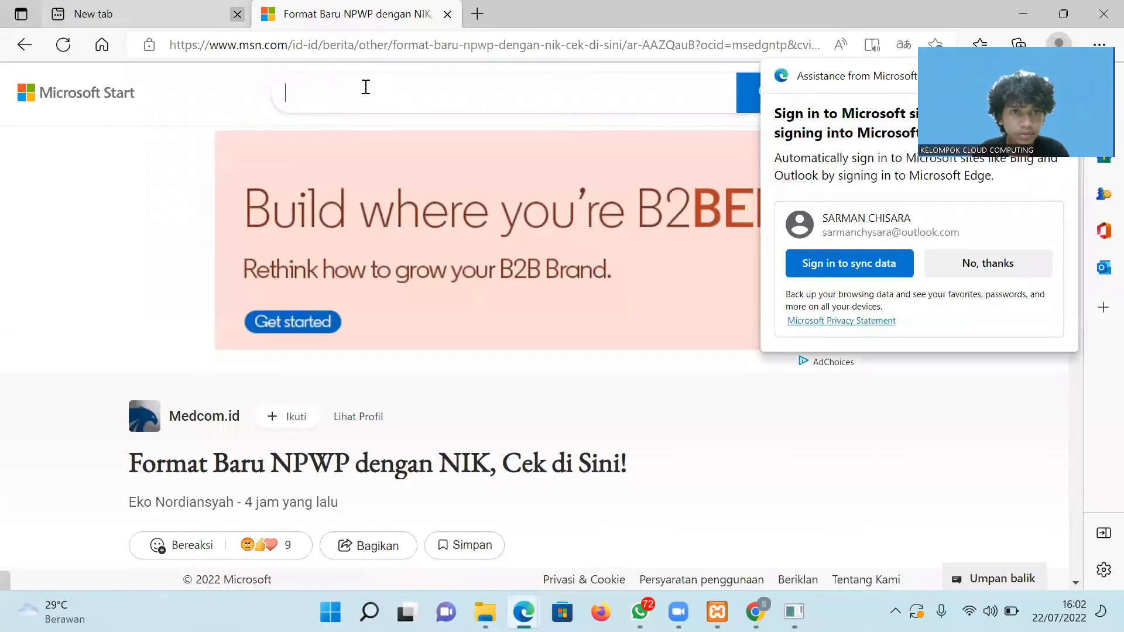
click(237, 14)
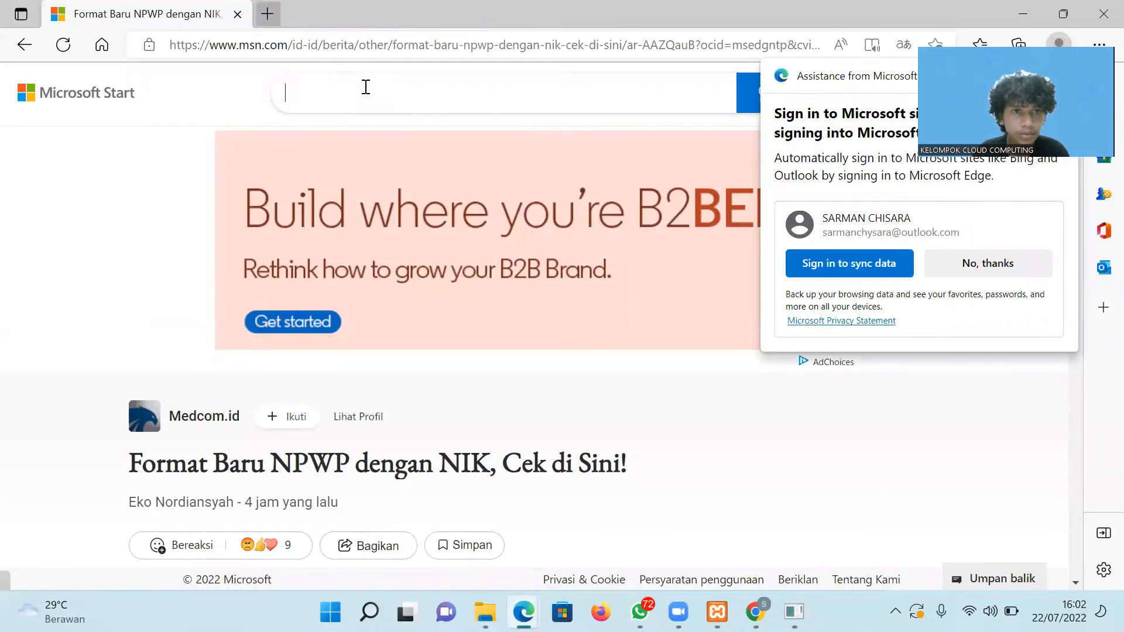
click(267, 13)
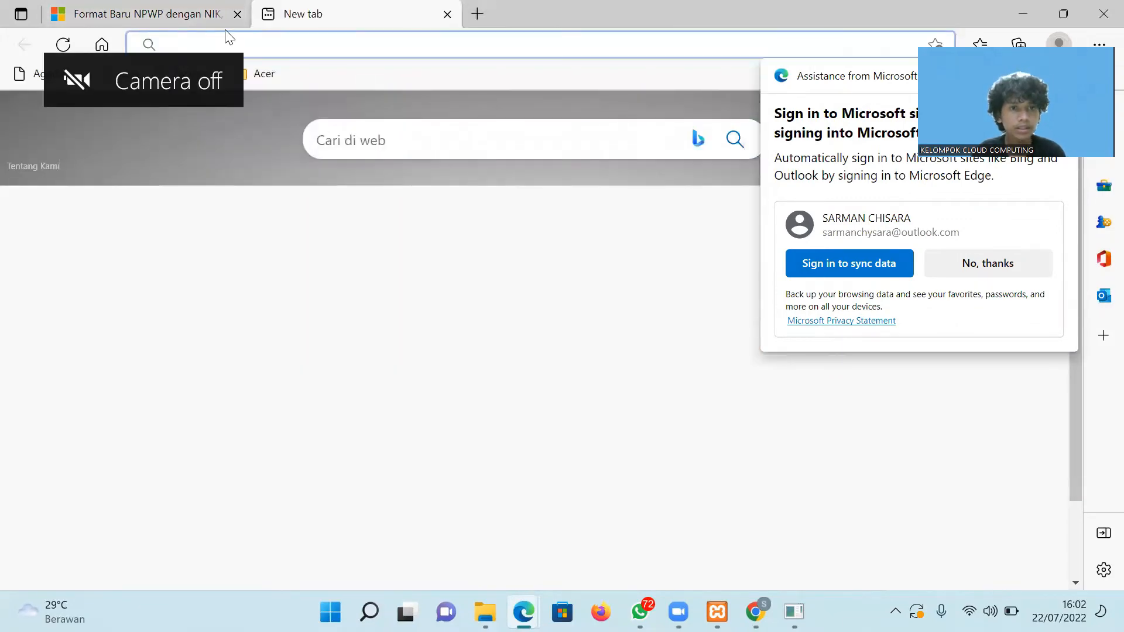
click(237, 14)
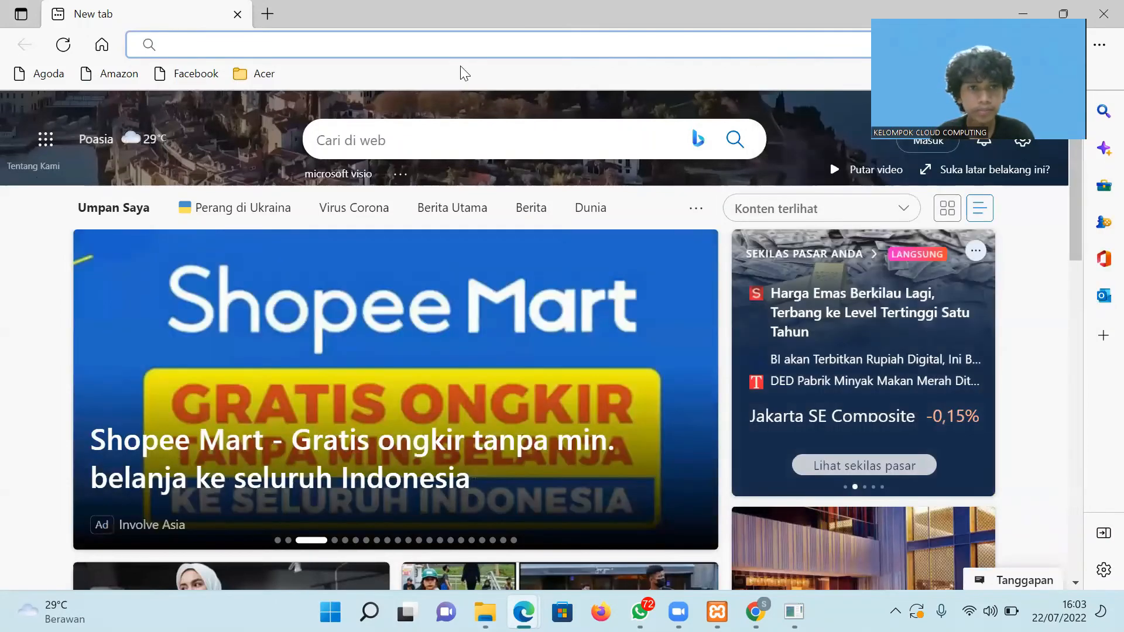
Load the ngrok web interface at 127.0.0.1:4040 and open its public http tunnel URL in a new tab.
key(ctrl+v)
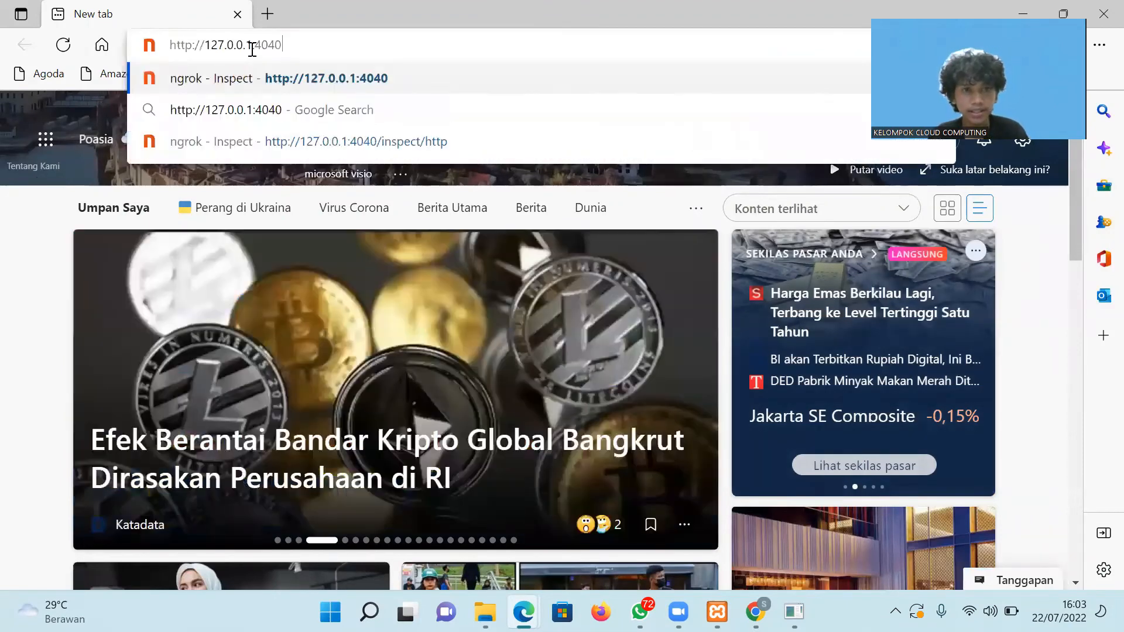
key(Return)
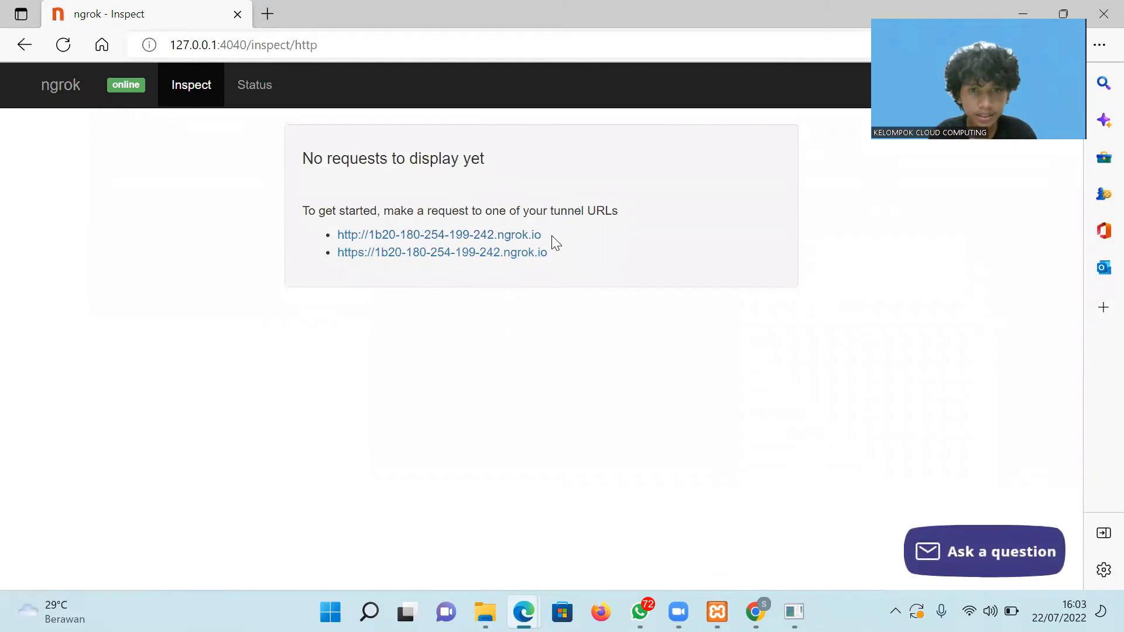
drag(542, 235, 335, 235)
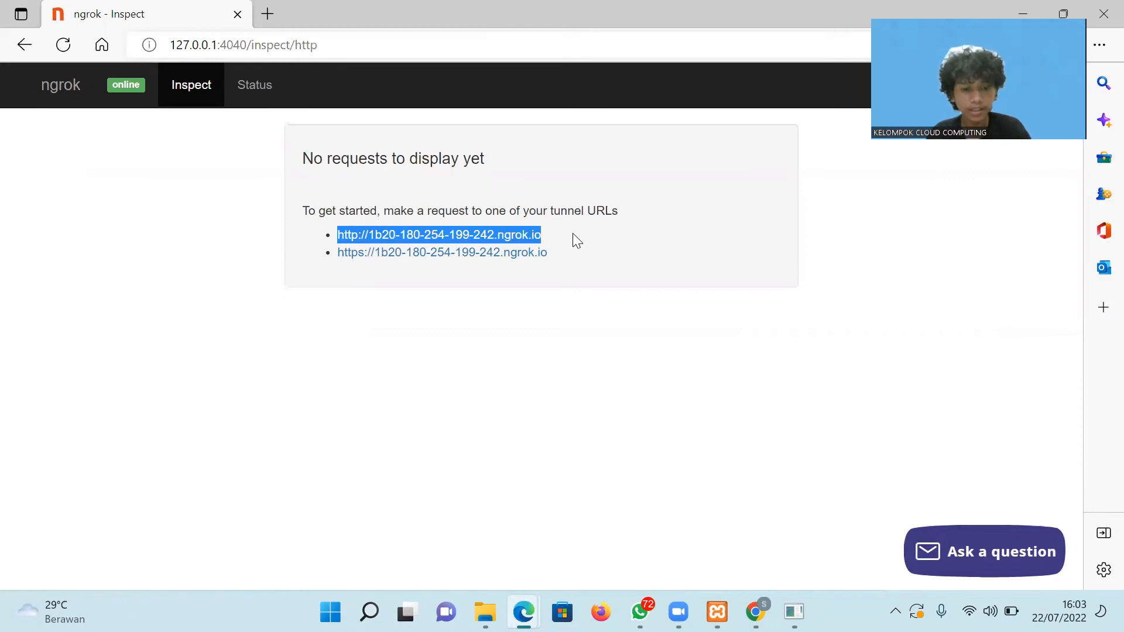
key(ctrl+t)
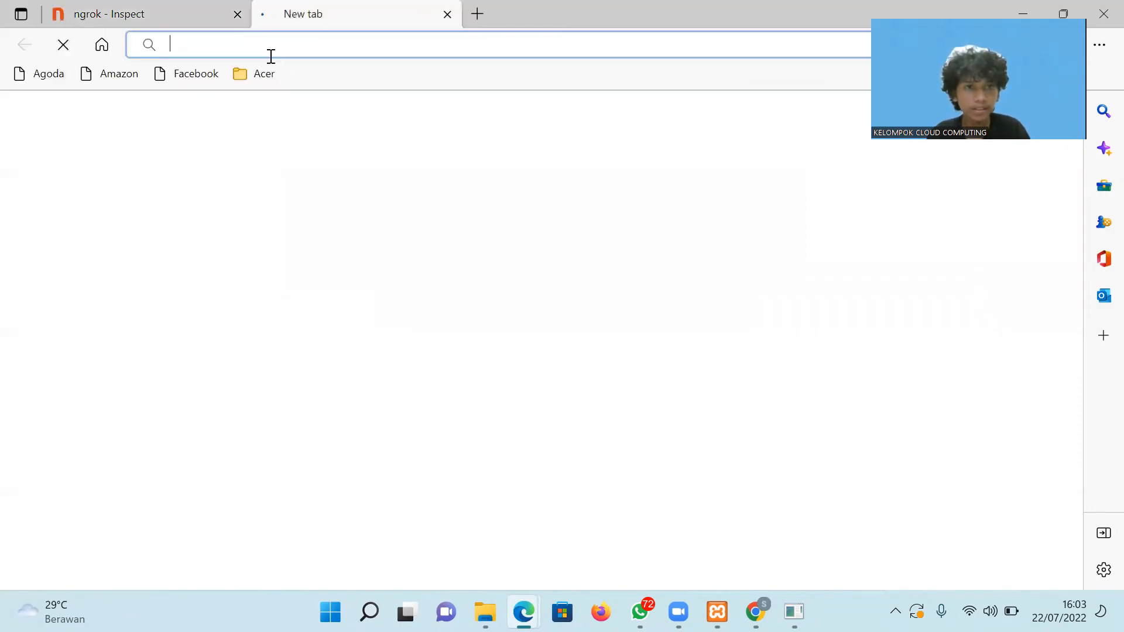
key(ctrl+v)
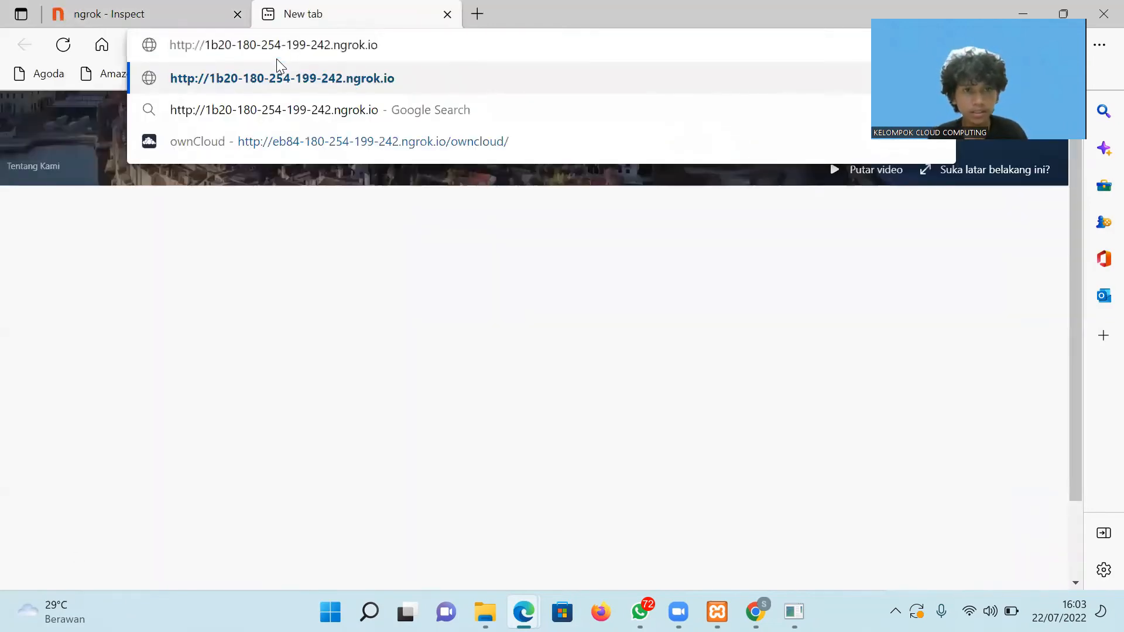
key(Return)
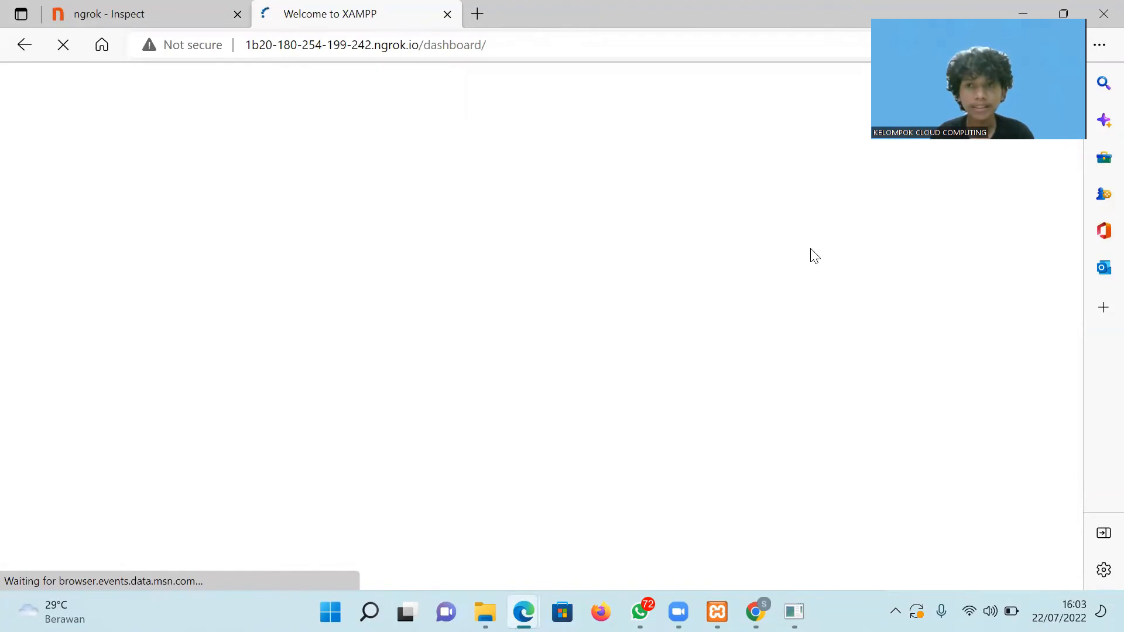
mouse_move(525, 612)
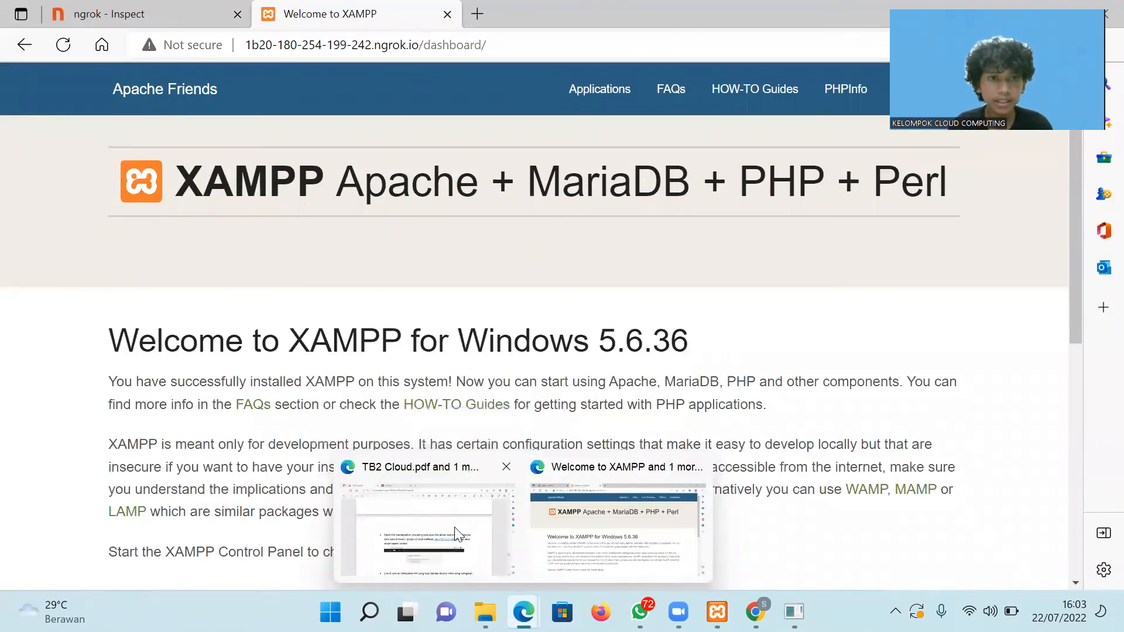
Browse File Explorer to the C:\xampp\htdocs\owncloud\config folder.
click(424, 530)
drag(1072, 455, 1076, 477)
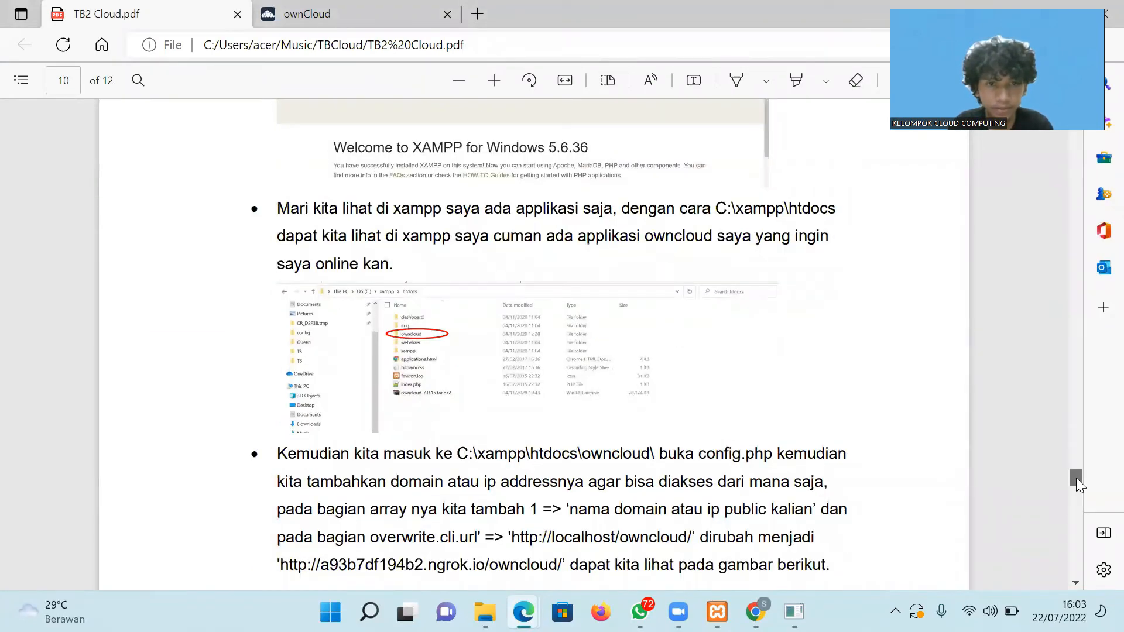
drag(1076, 478, 1077, 493)
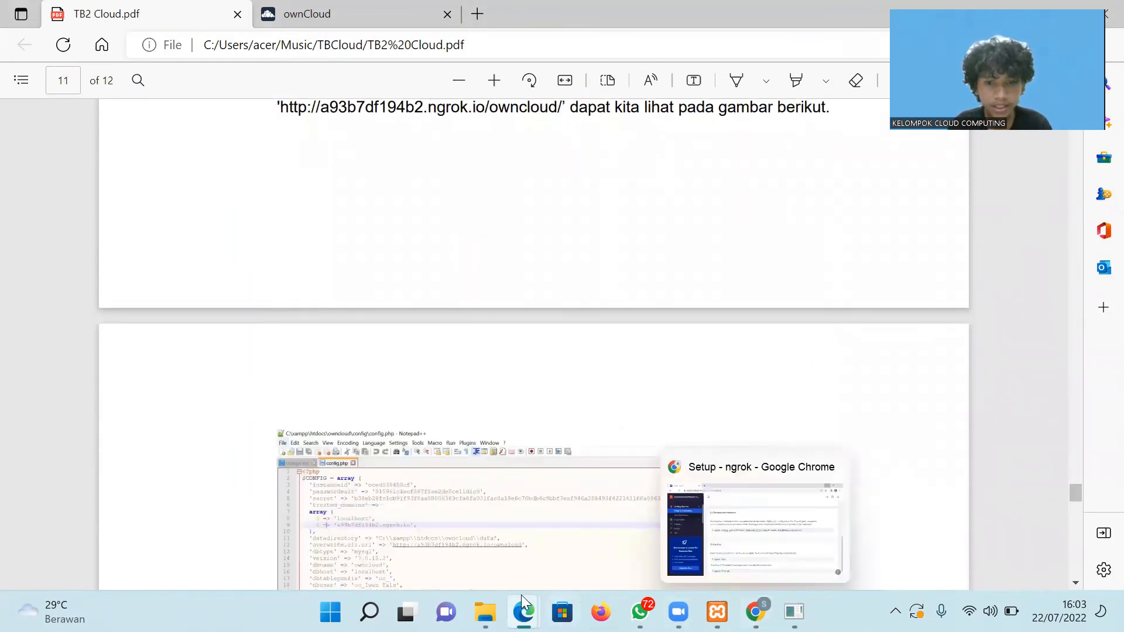
click(485, 612)
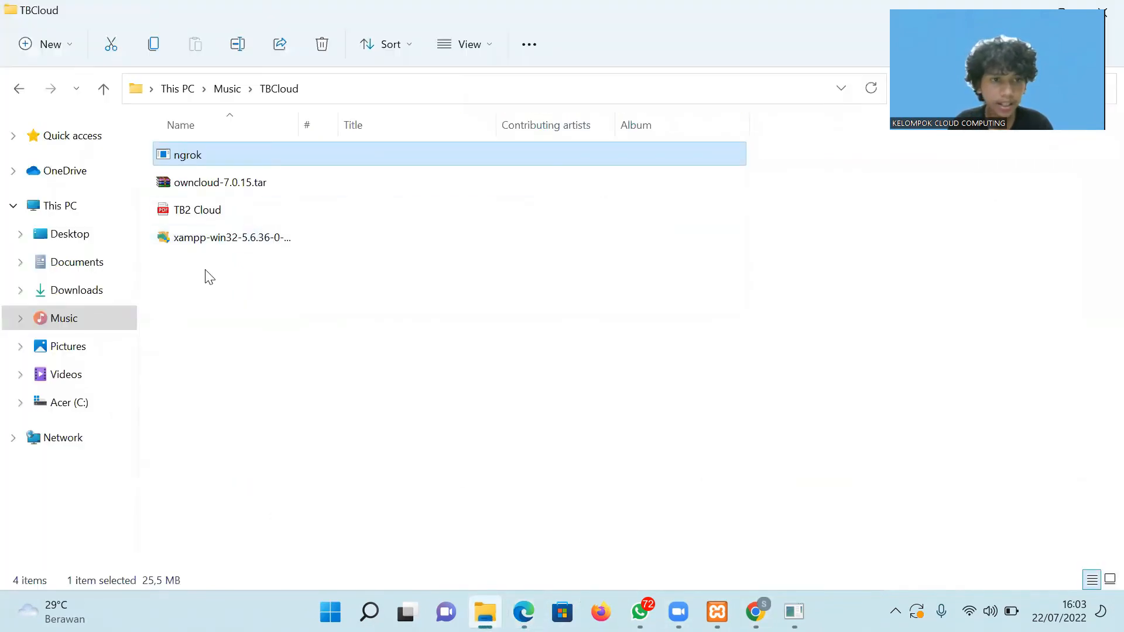
click(81, 402)
double_click(875, 187)
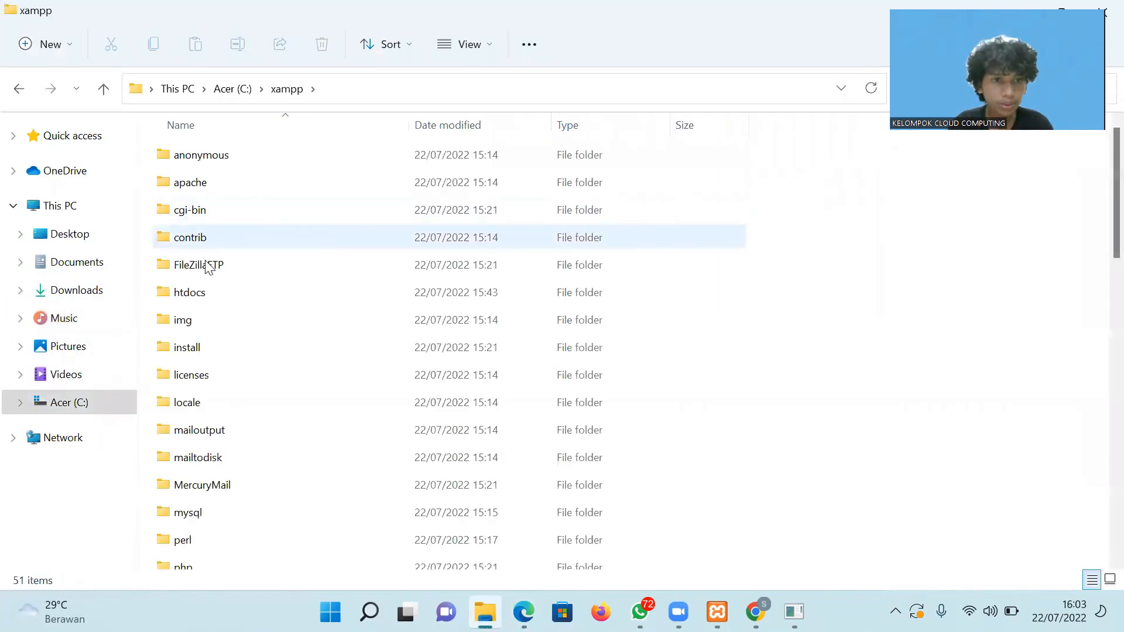
click(202, 287)
double_click(202, 290)
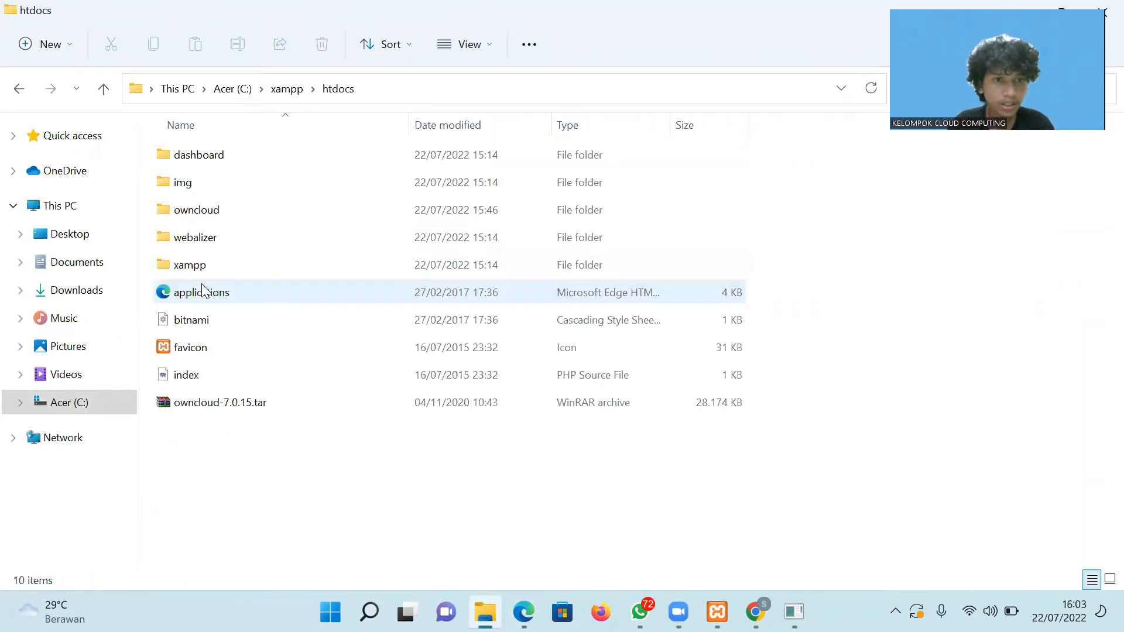
click(201, 219)
double_click(201, 218)
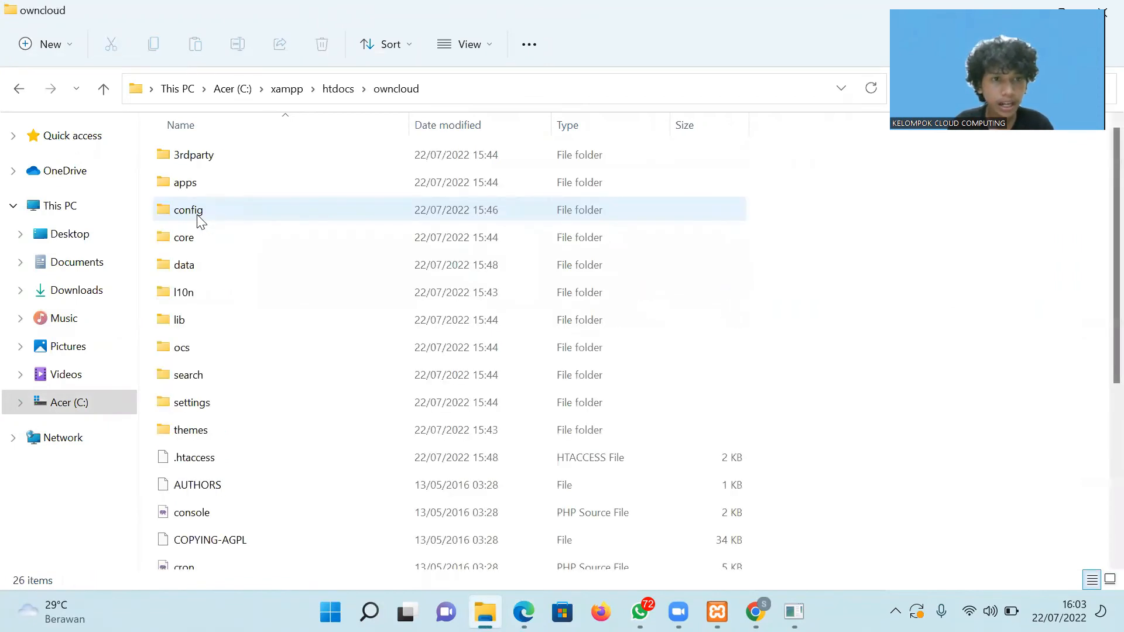
double_click(199, 220)
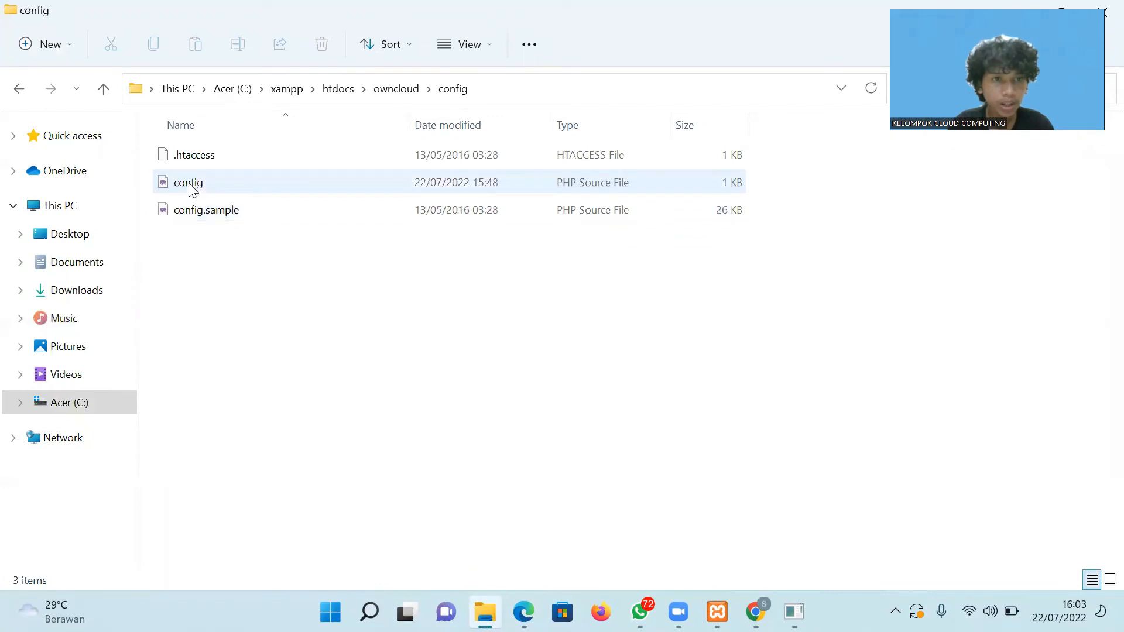
Open config.php with Edit with Notepad++ from the extended context menu.
click(192, 189)
double_click(188, 183)
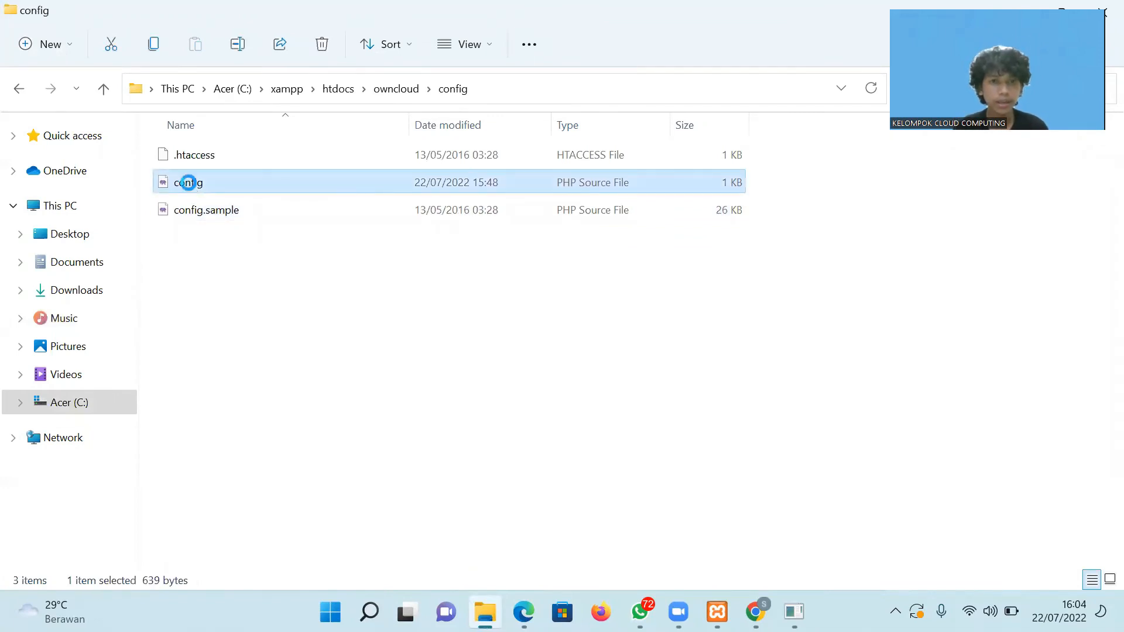
key(shift+F10)
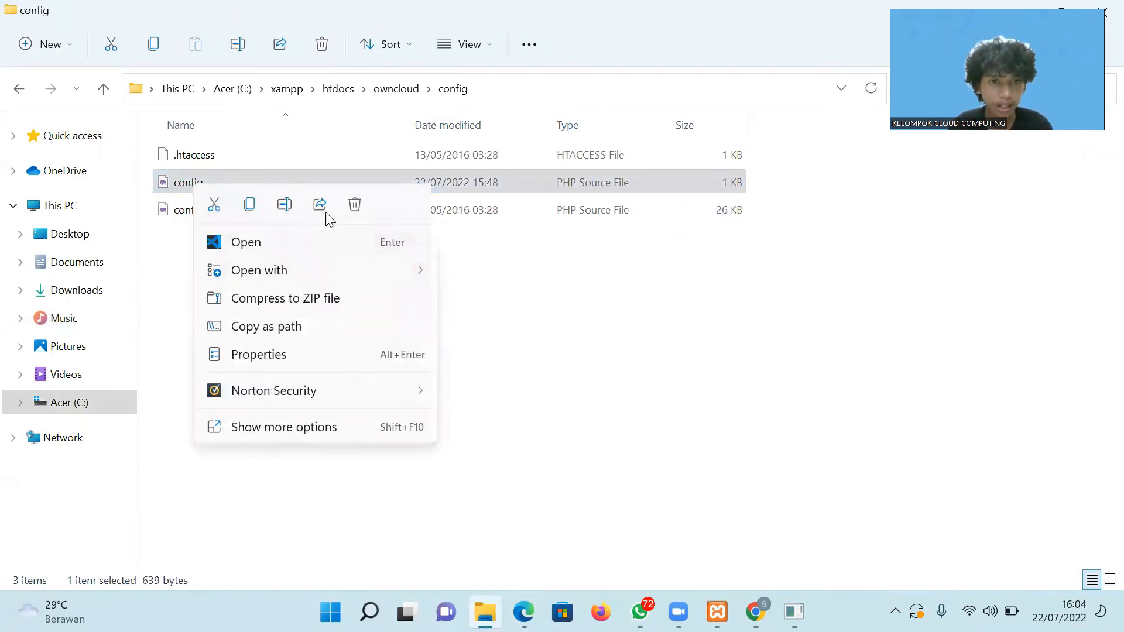
click(318, 430)
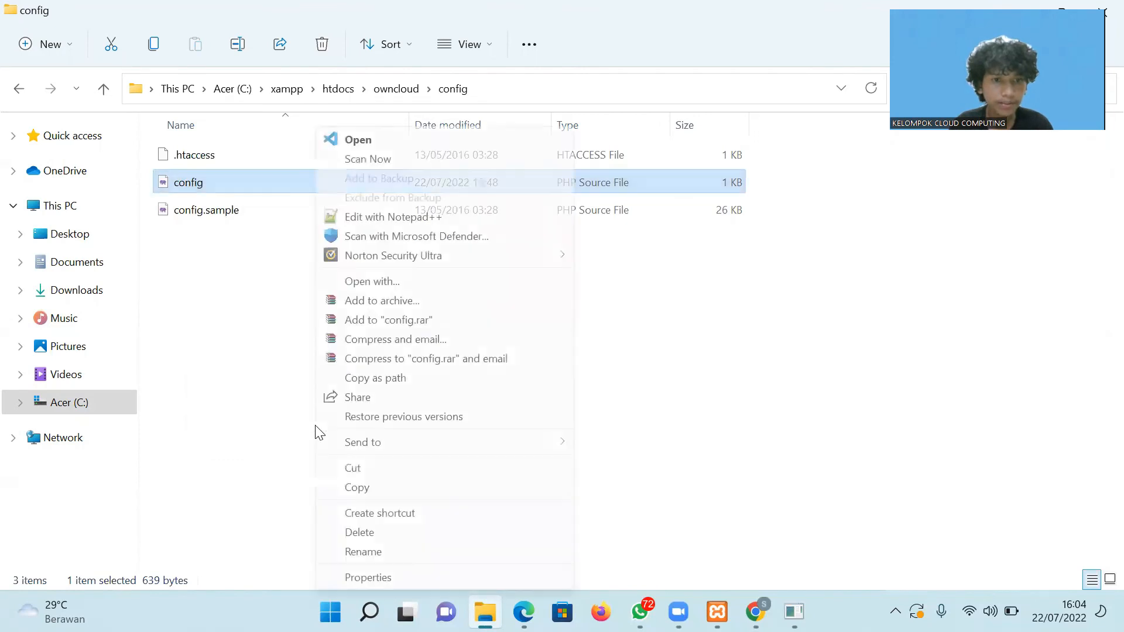
click(376, 218)
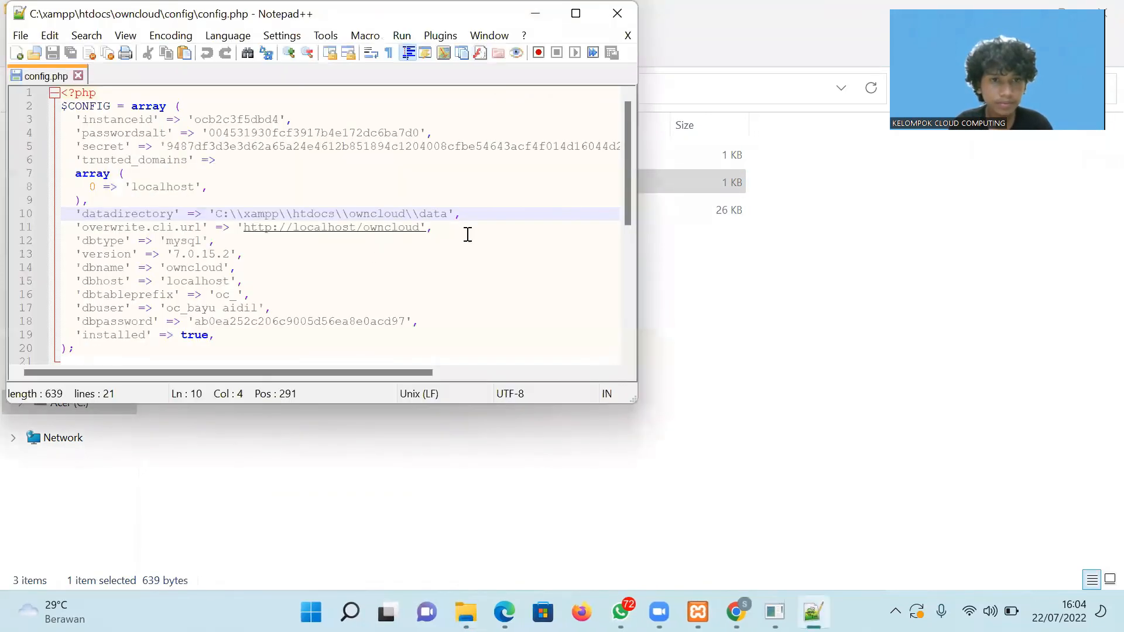
click(227, 186)
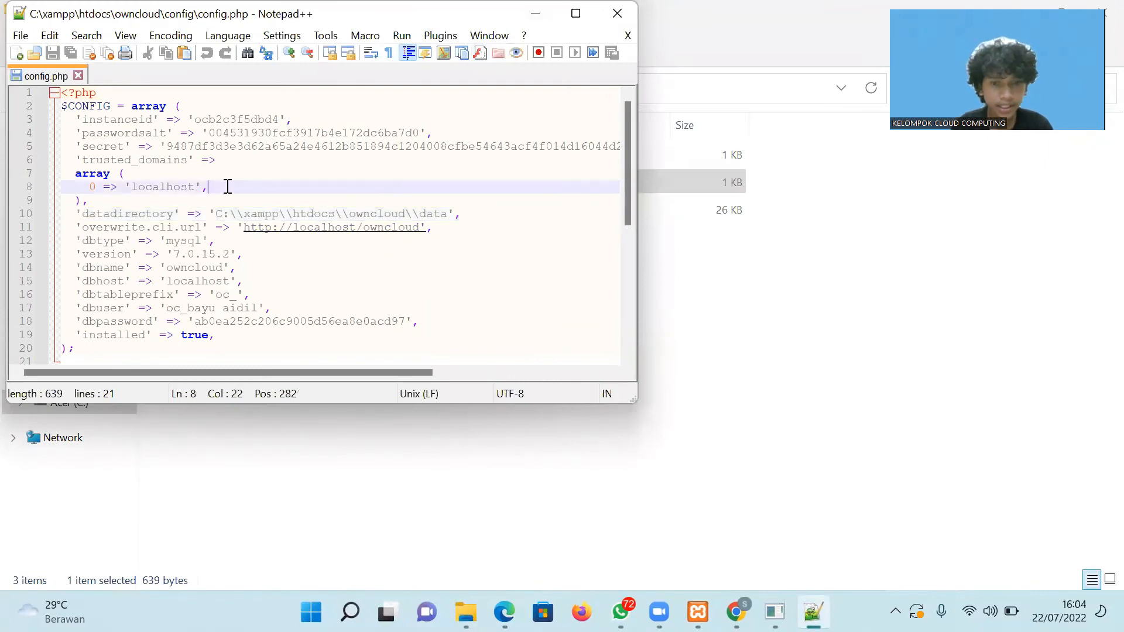
key(Return)
text(1 )
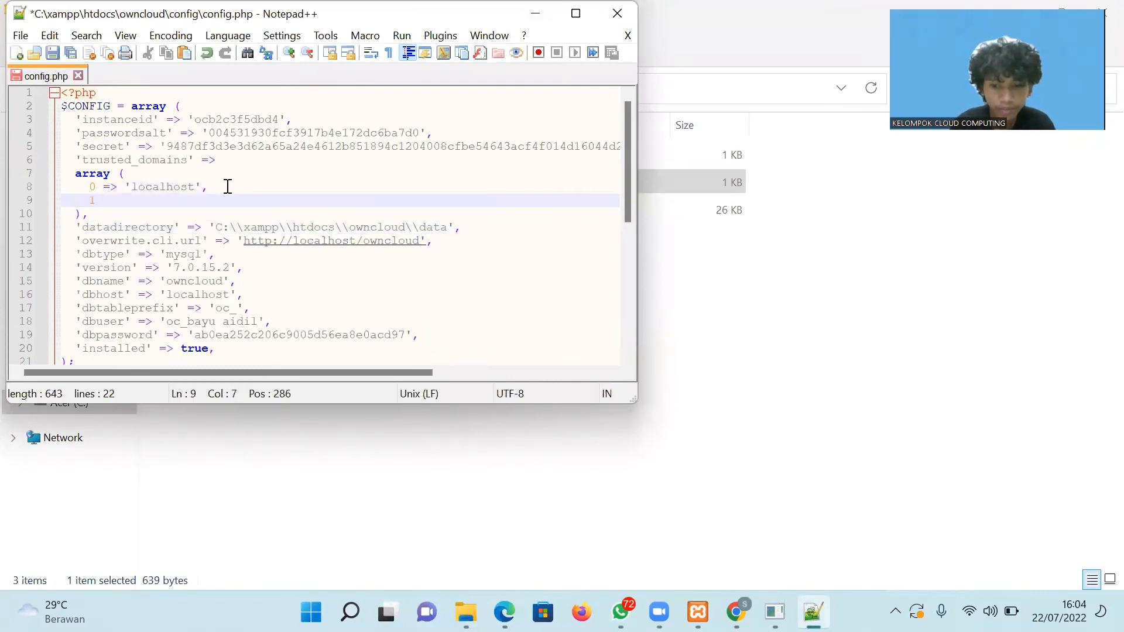
text(=> '')
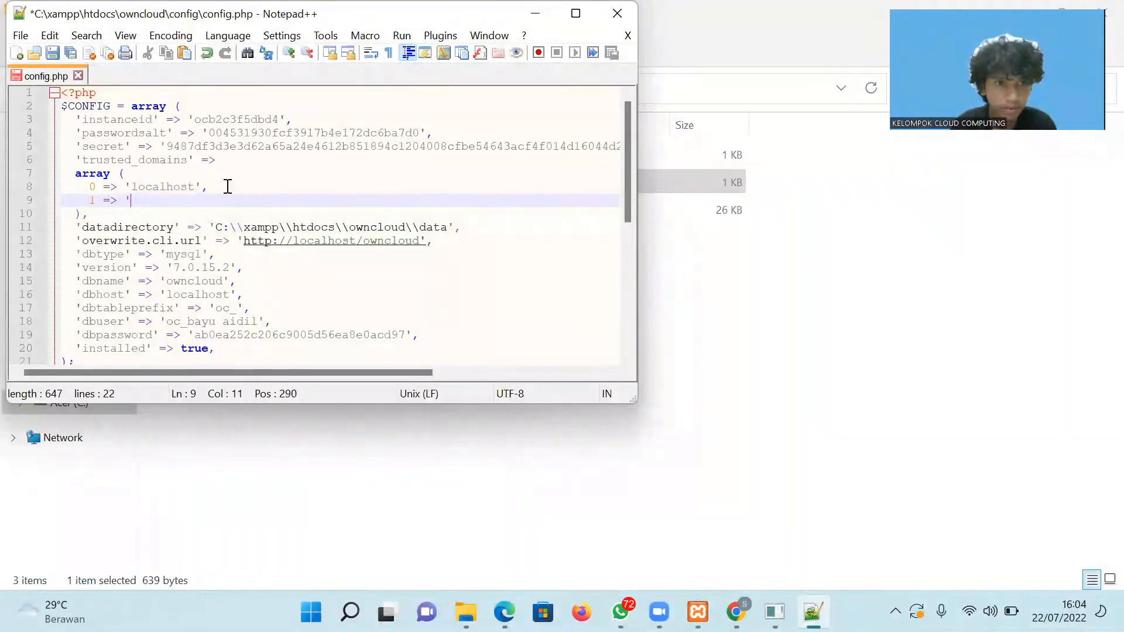
key(Left)
key(ctrl+v)
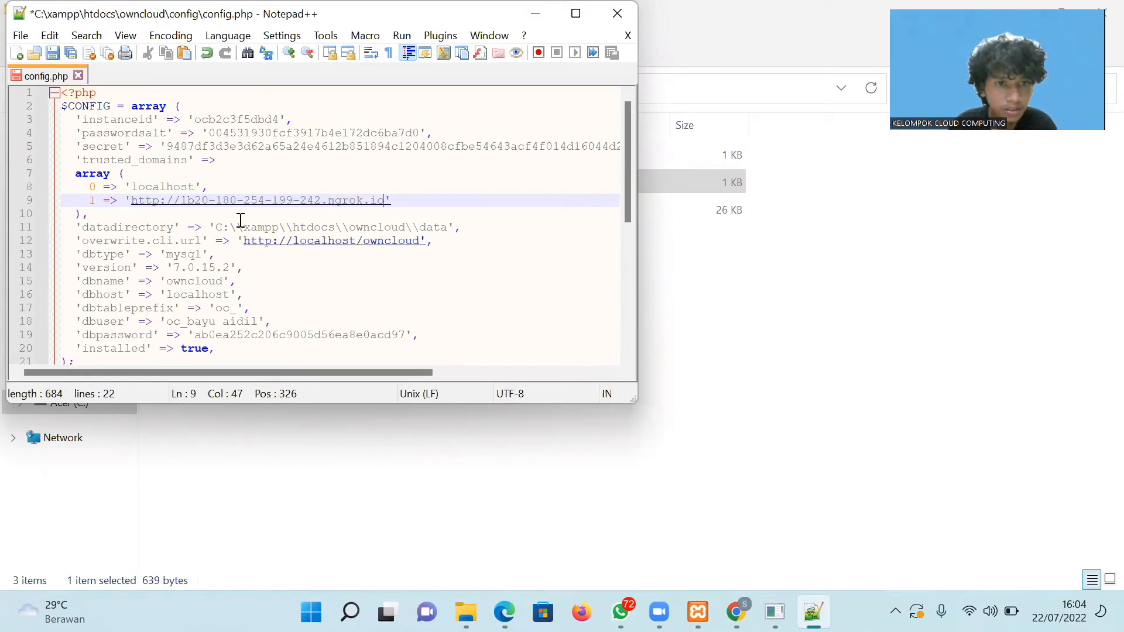
Return to the TB2 Cloud PDF guide and scroll on to page 11.
mouse_move(505, 612)
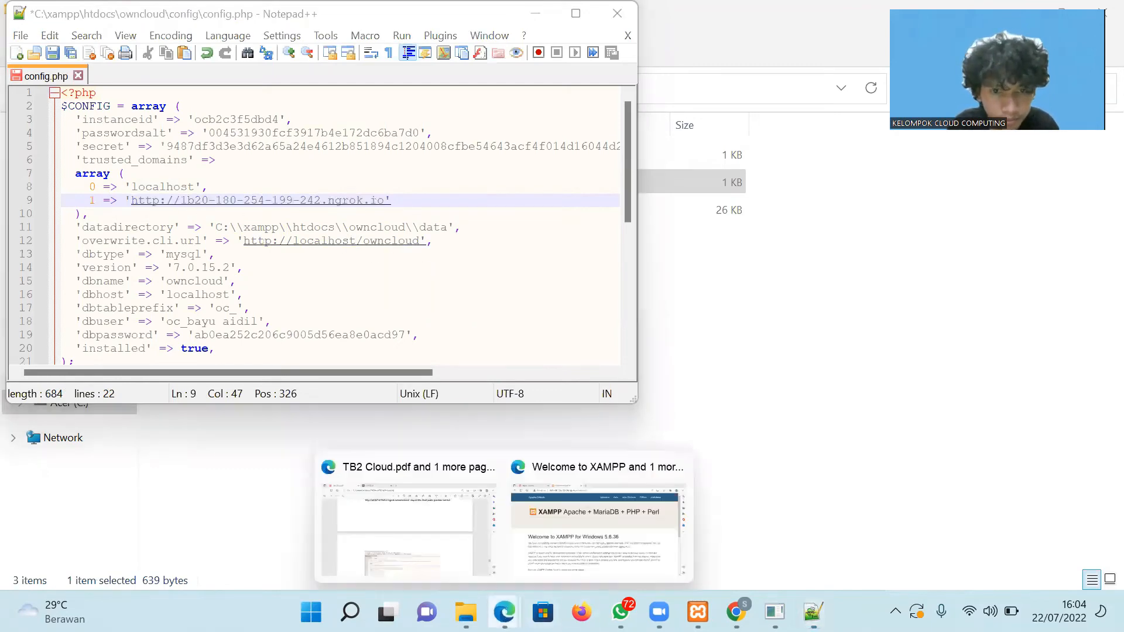
click(419, 535)
scroll(419, 536, down, 2)
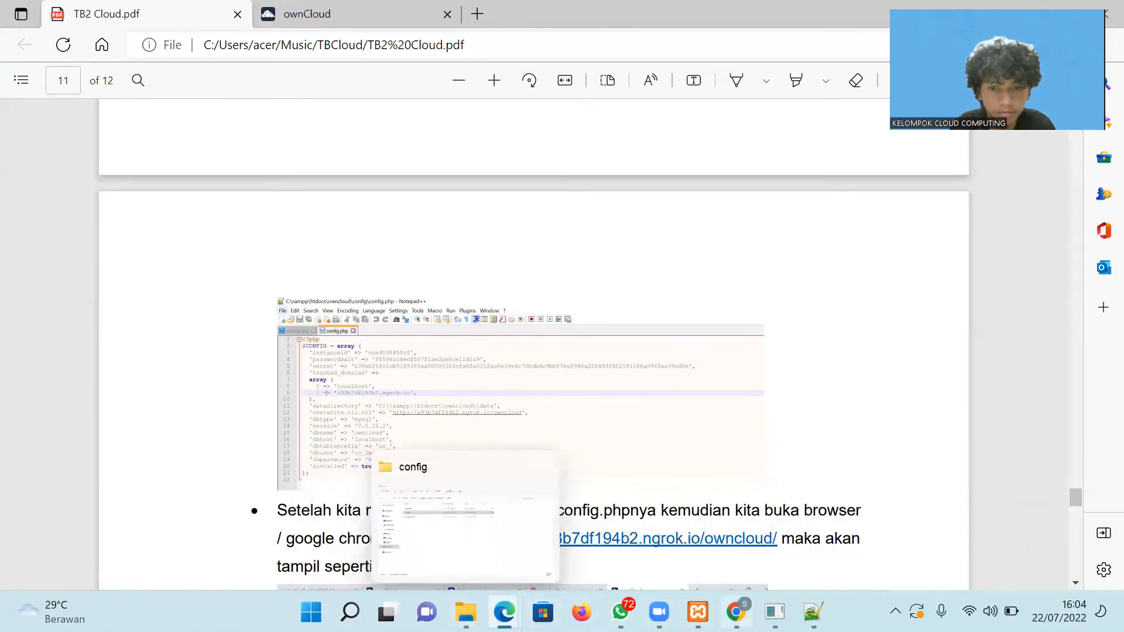
click(813, 612)
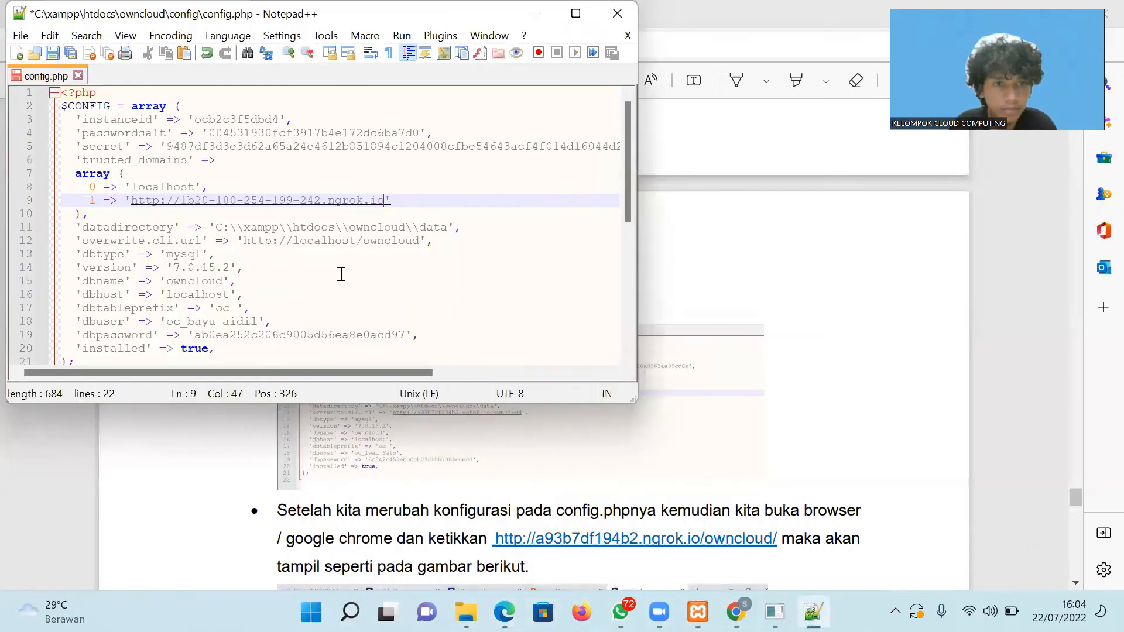
click(181, 201)
key(BackSpace)
key(BackSpace)
key(BackSpace)
key(BackSpace)
key(BackSpace)
key(BackSpace)
key(BackSpace)
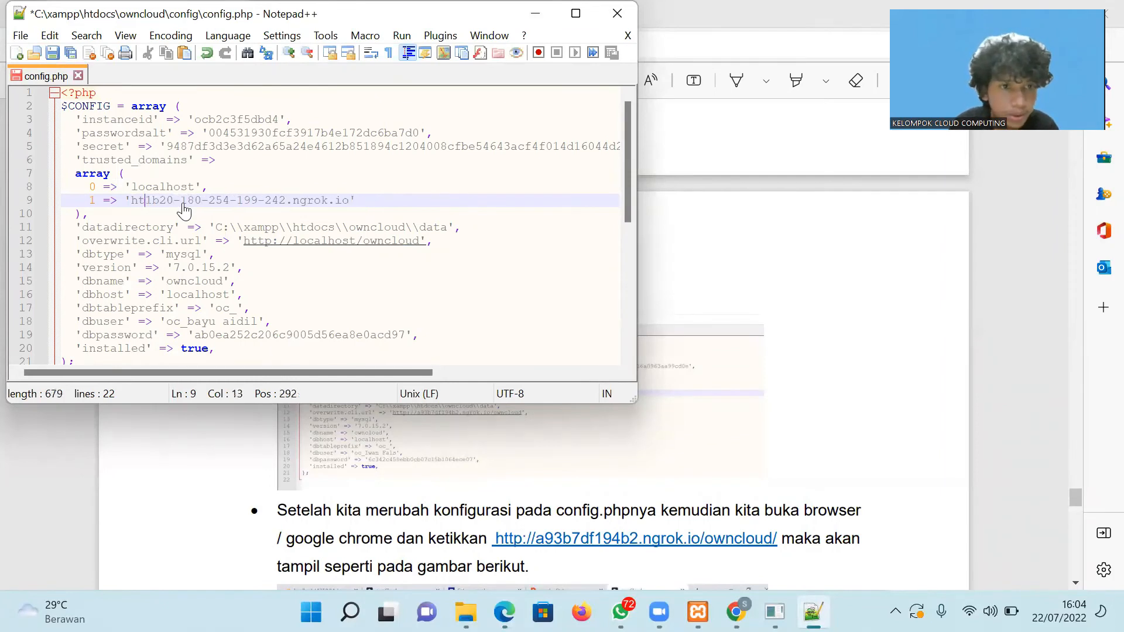
click(357, 241)
key(BackSpace)
key(BackSpace)
key(BackSpace)
key(BackSpace)
key(BackSpace)
key(BackSpace)
key(BackSpace)
key(BackSpace)
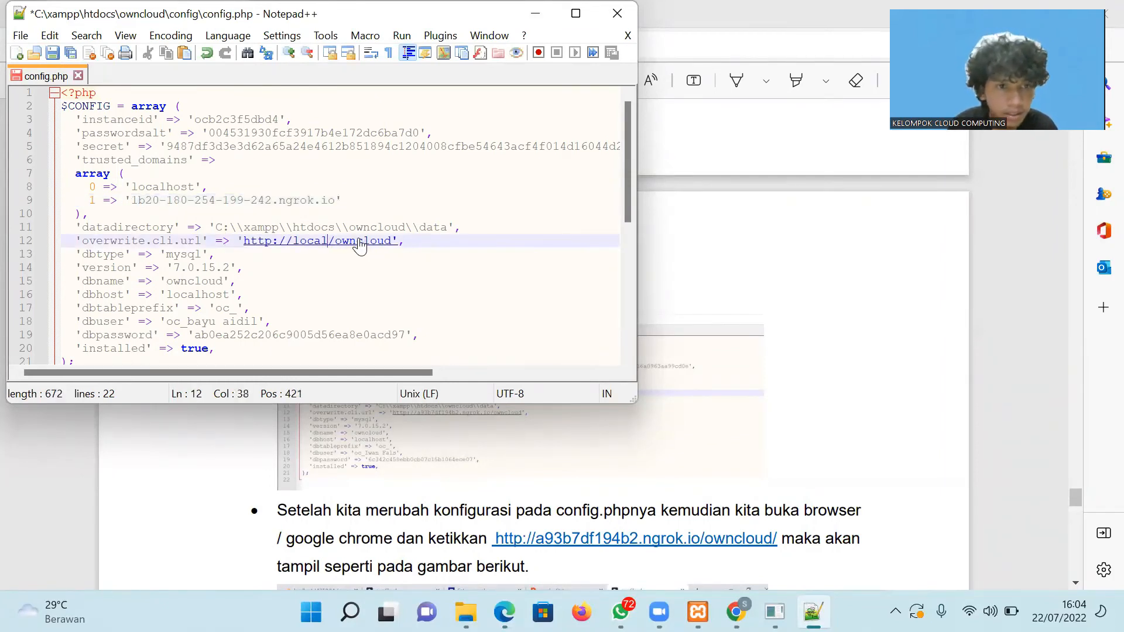
key(BackSpace)
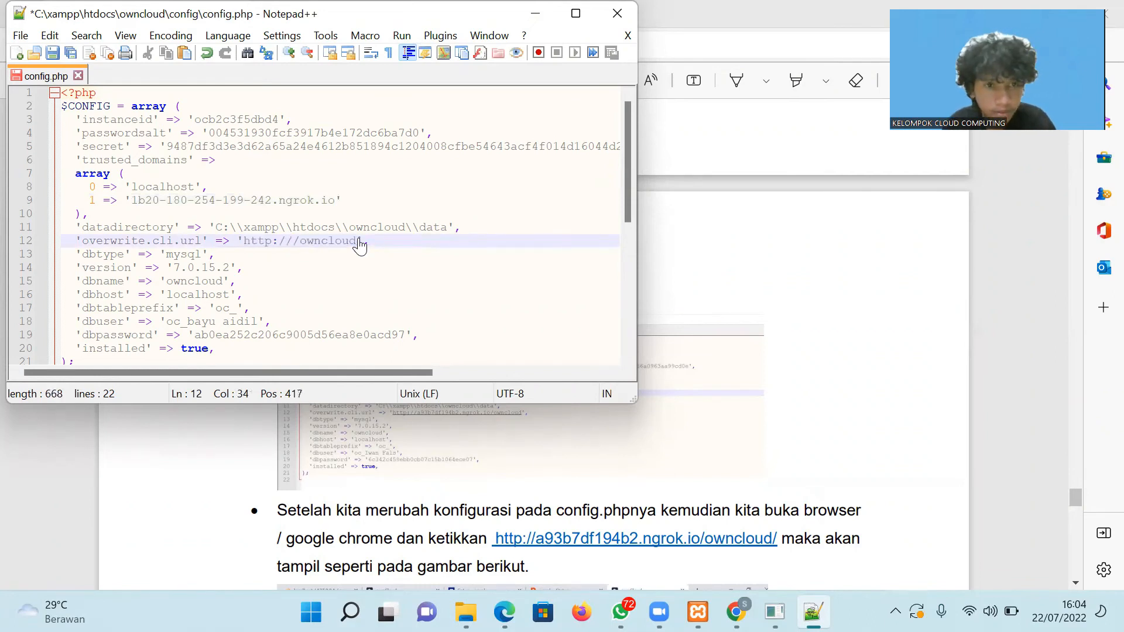
key(ctrl+v)
click(293, 243)
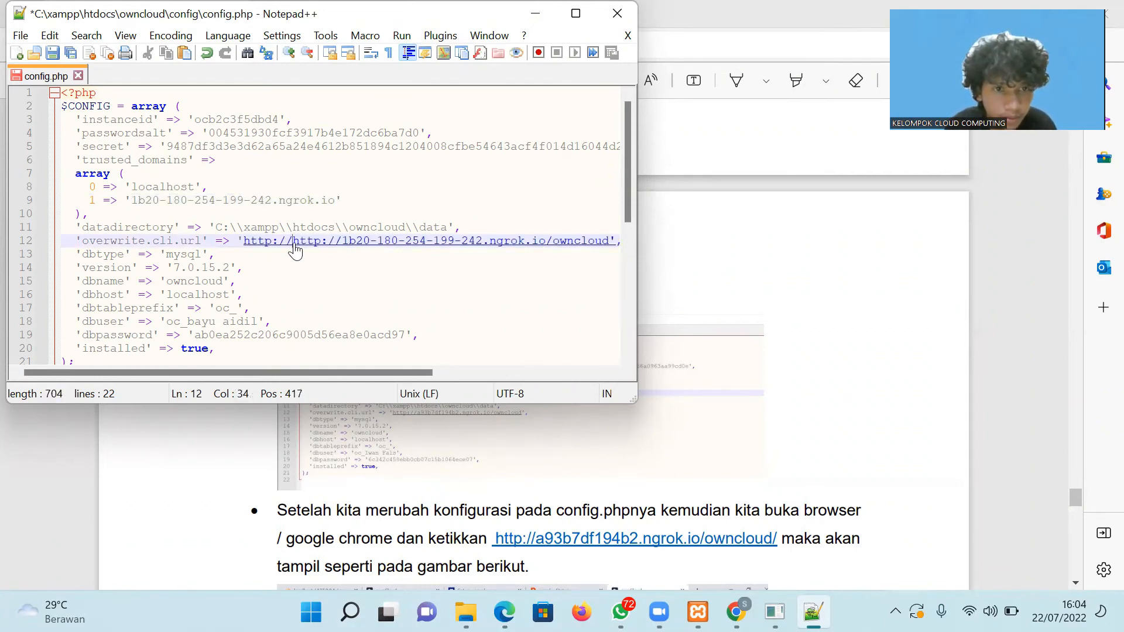
key(BackSpace)
key(BackSpace)
key(BackSpace)
key(BackSpace)
key(BackSpace)
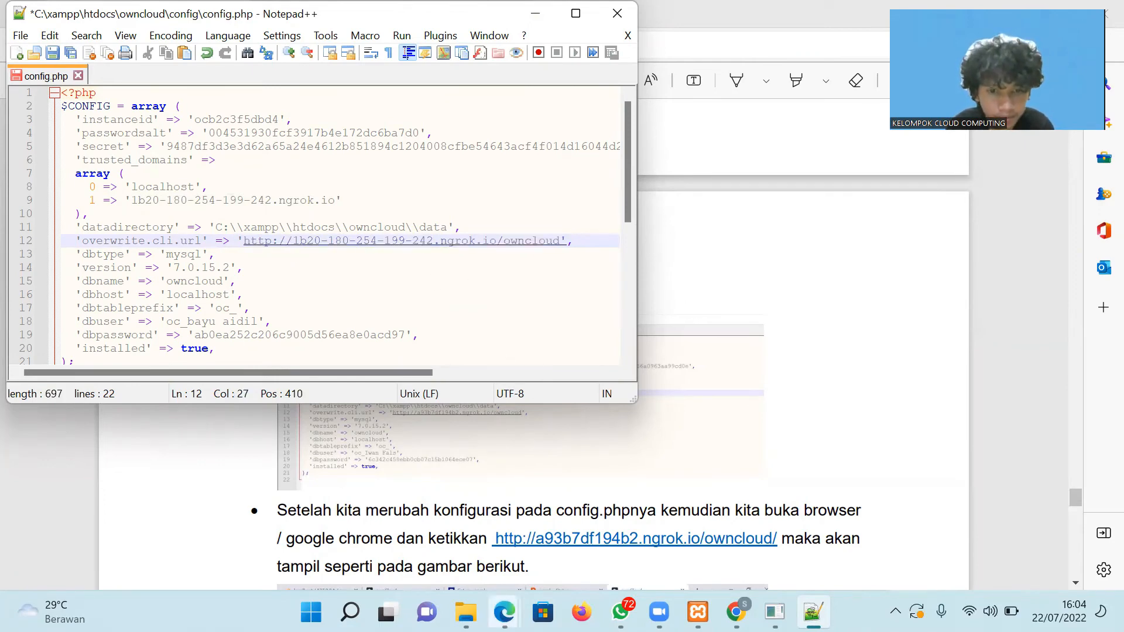
Check the edited lines against the PDF guide and save config.php.
mouse_move(505, 612)
click(462, 545)
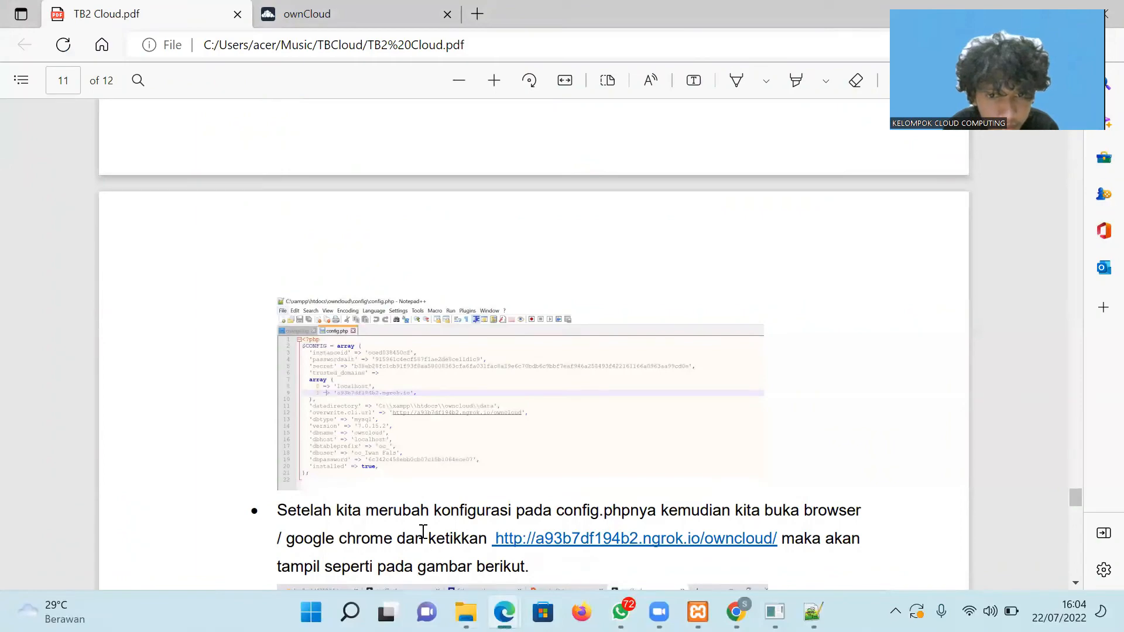
click(801, 598)
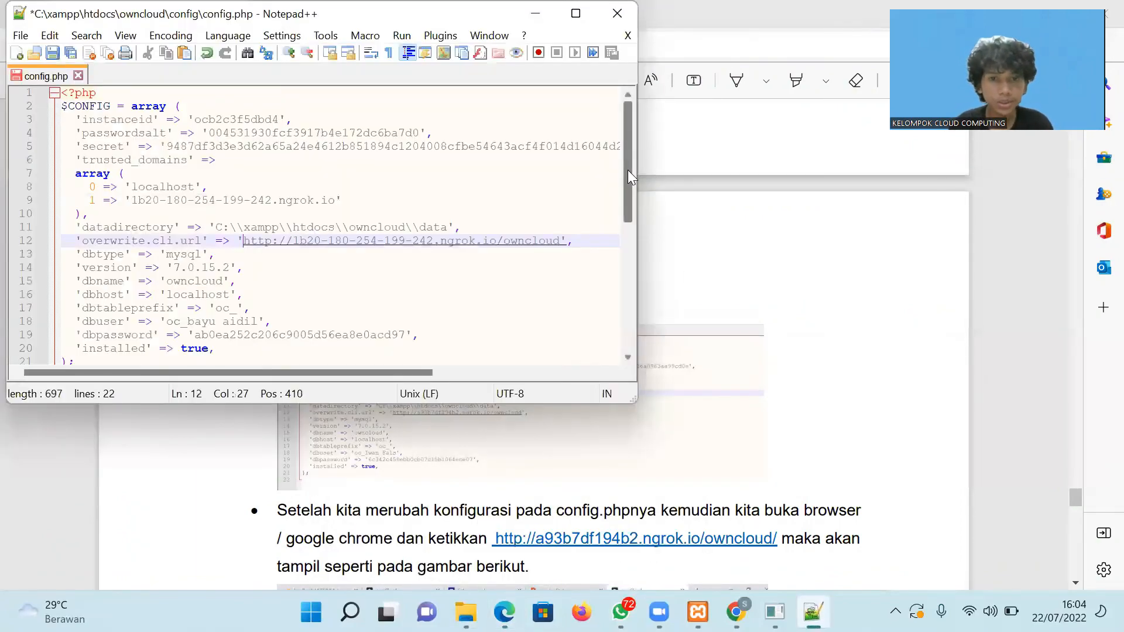
drag(629, 171, 629, 170)
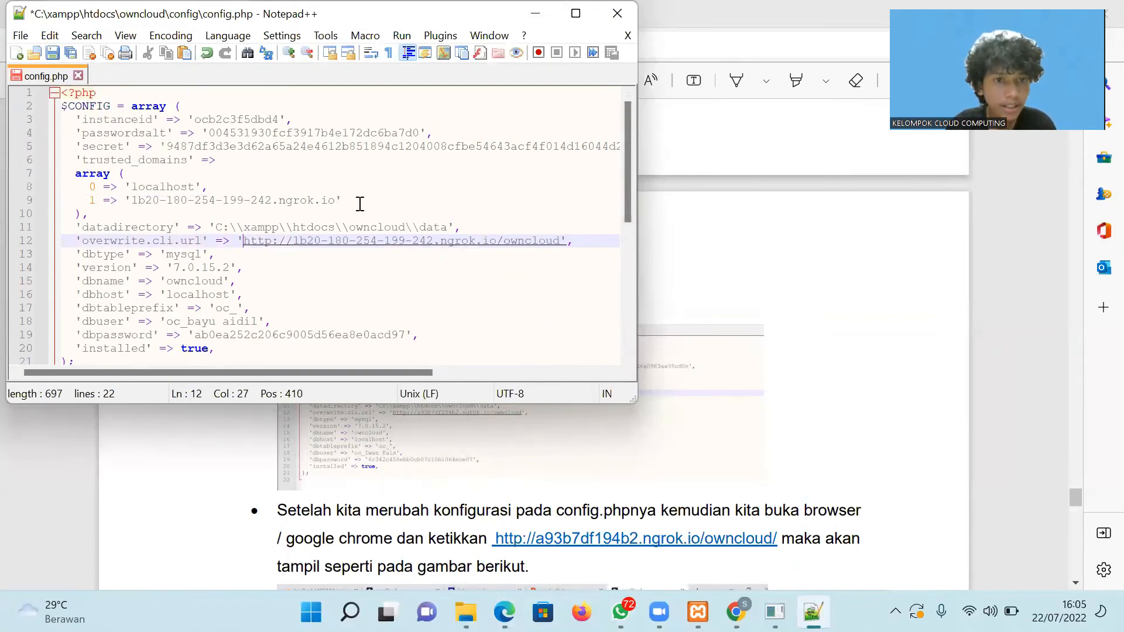
drag(360, 204, 92, 200)
drag(582, 240, 76, 243)
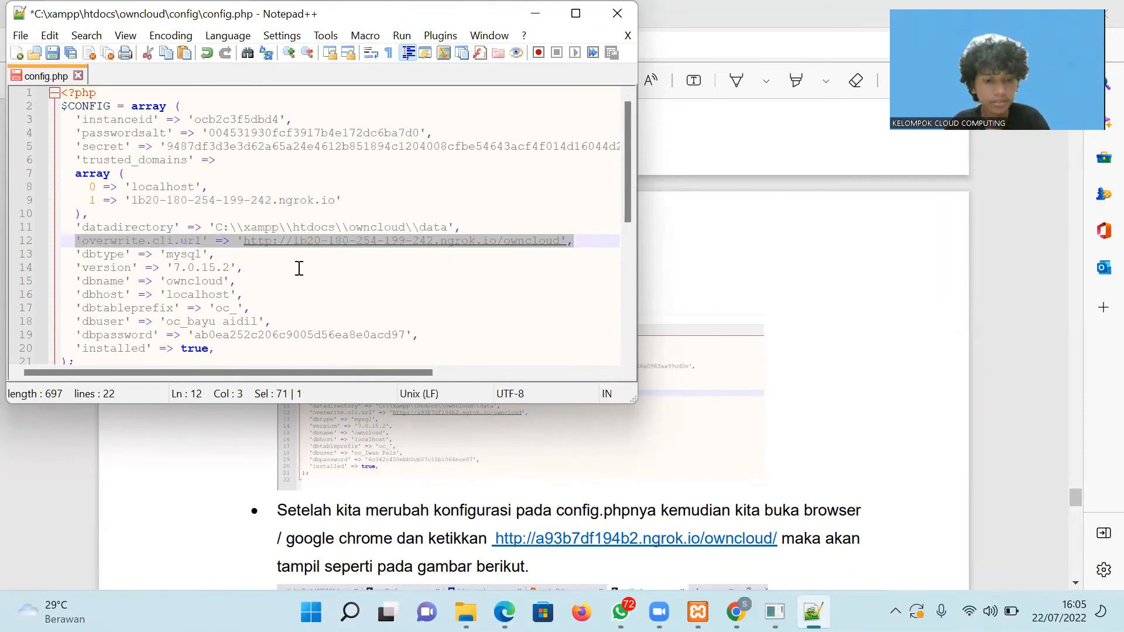
key(ctrl+s)
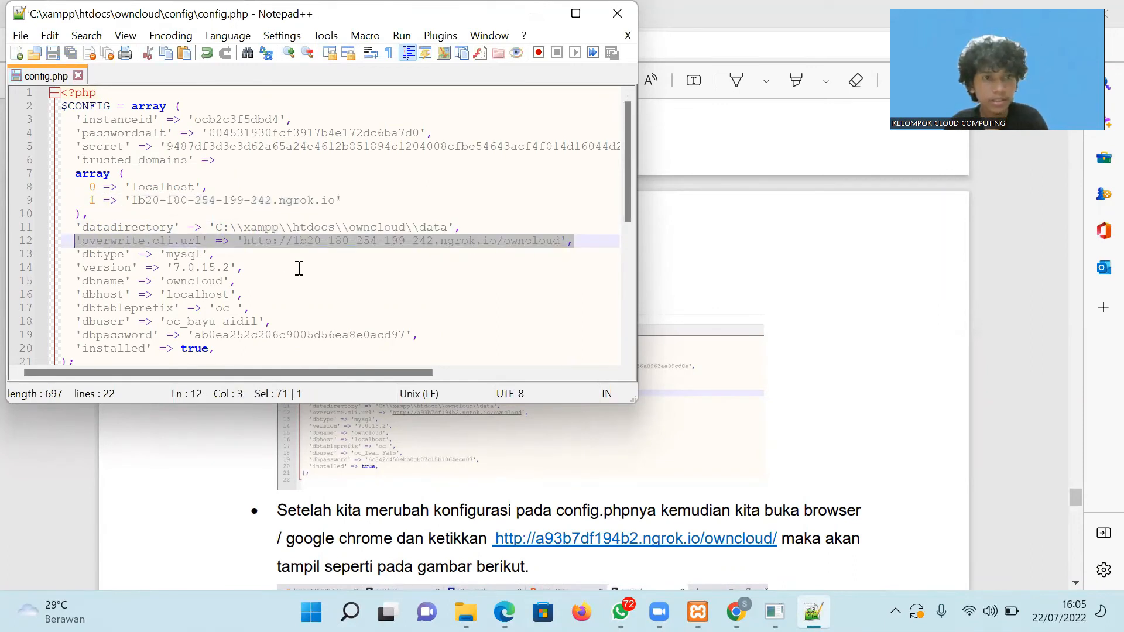
Close config.php and Notepad++, then minimize the PDF guide and config folder windows.
click(628, 36)
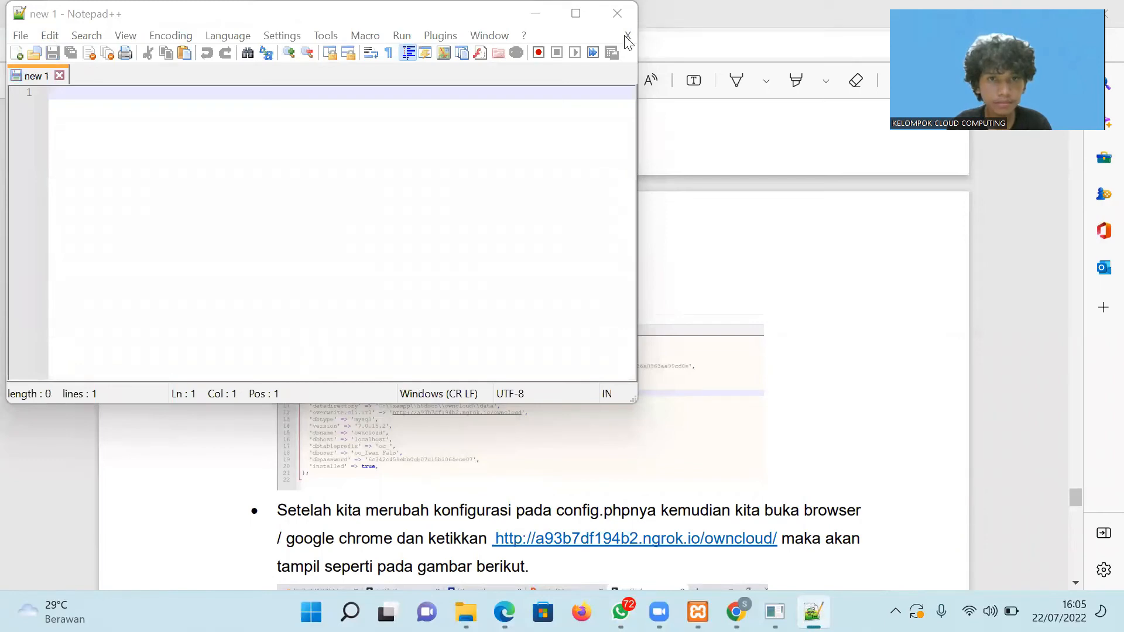
drag(281, 16, 314, 168)
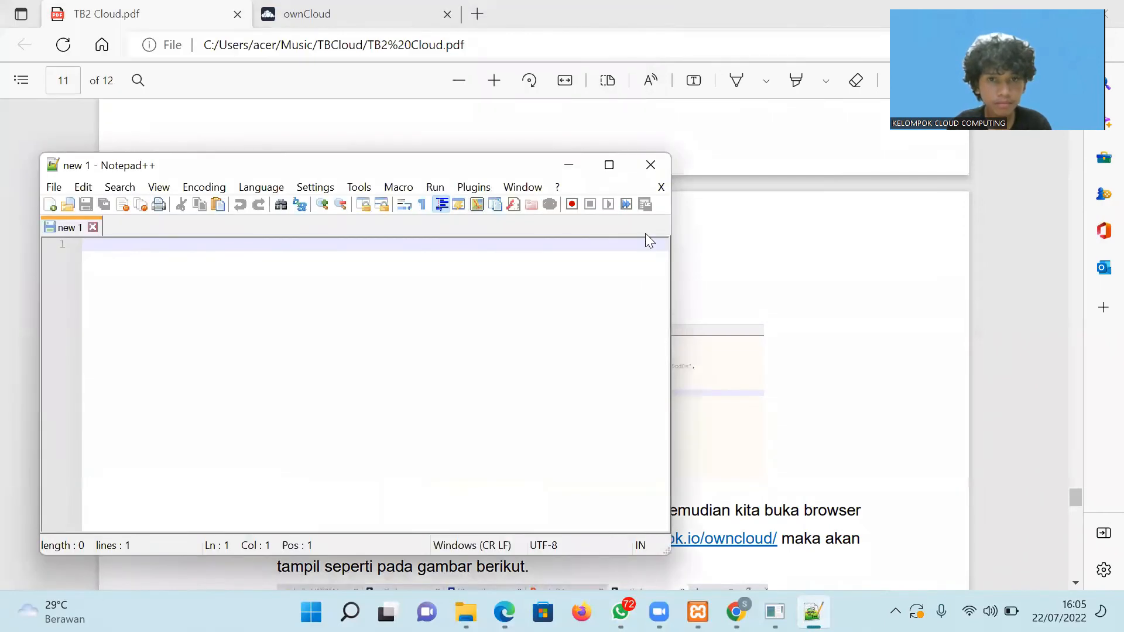
click(651, 166)
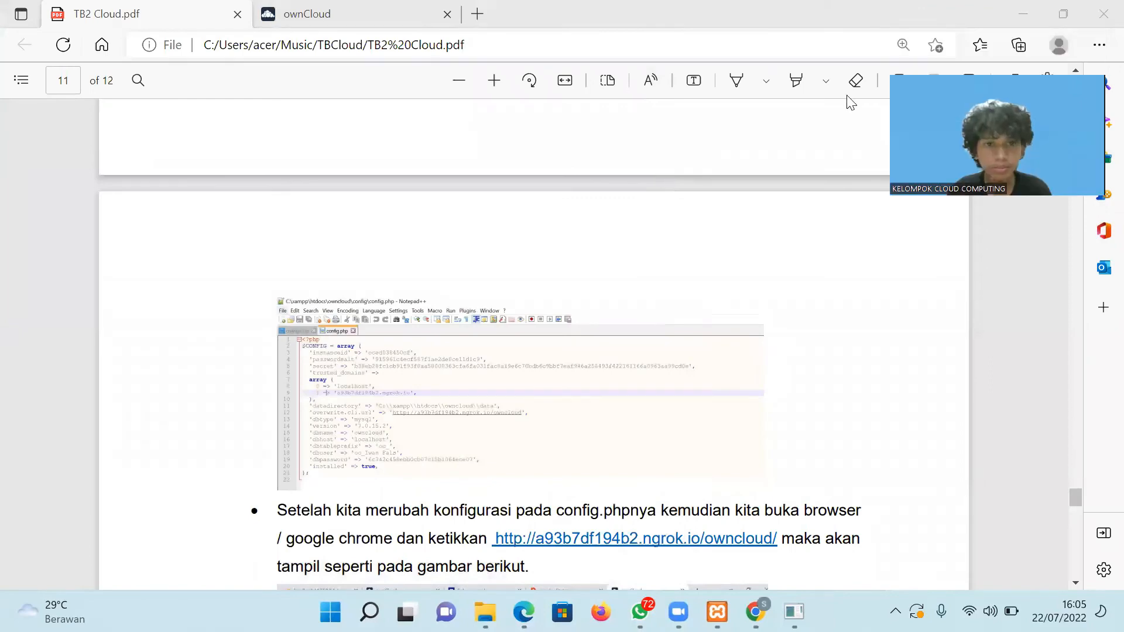
click(1022, 14)
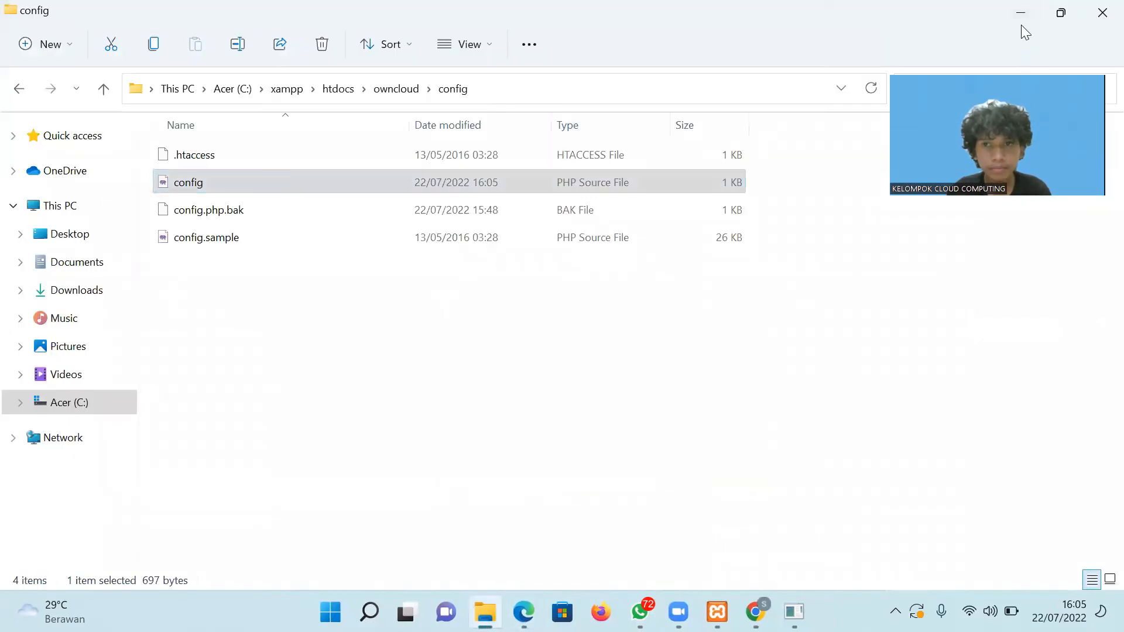
click(1021, 18)
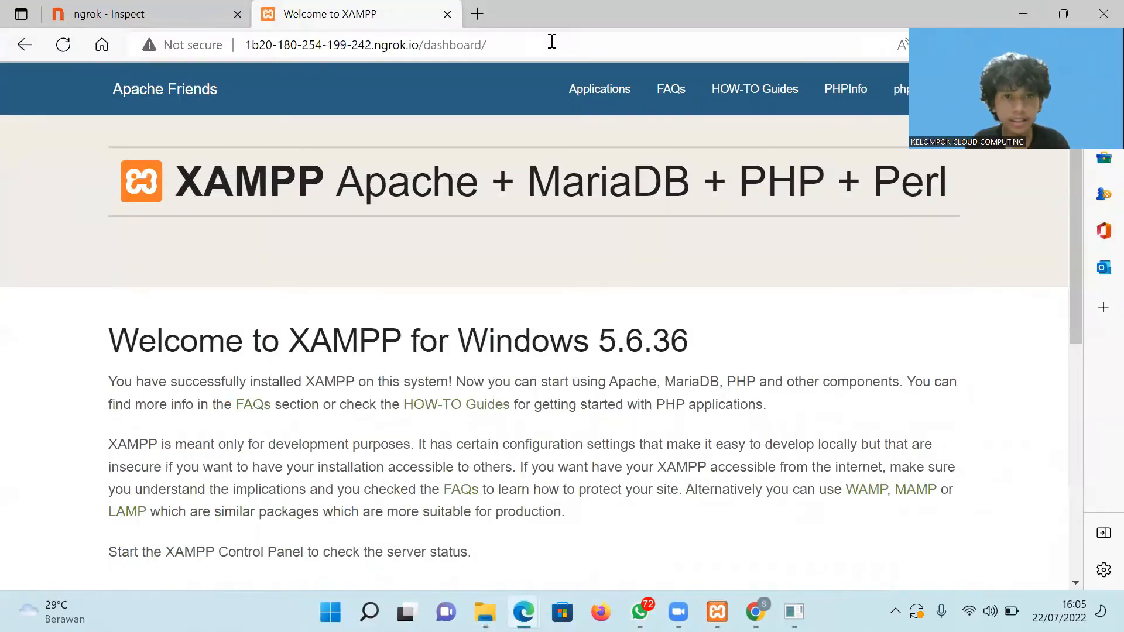
Replace 'dashboard' with 'owncloud' in the ngrok address to load the ownCloud login page.
click(454, 46)
double_click(455, 46)
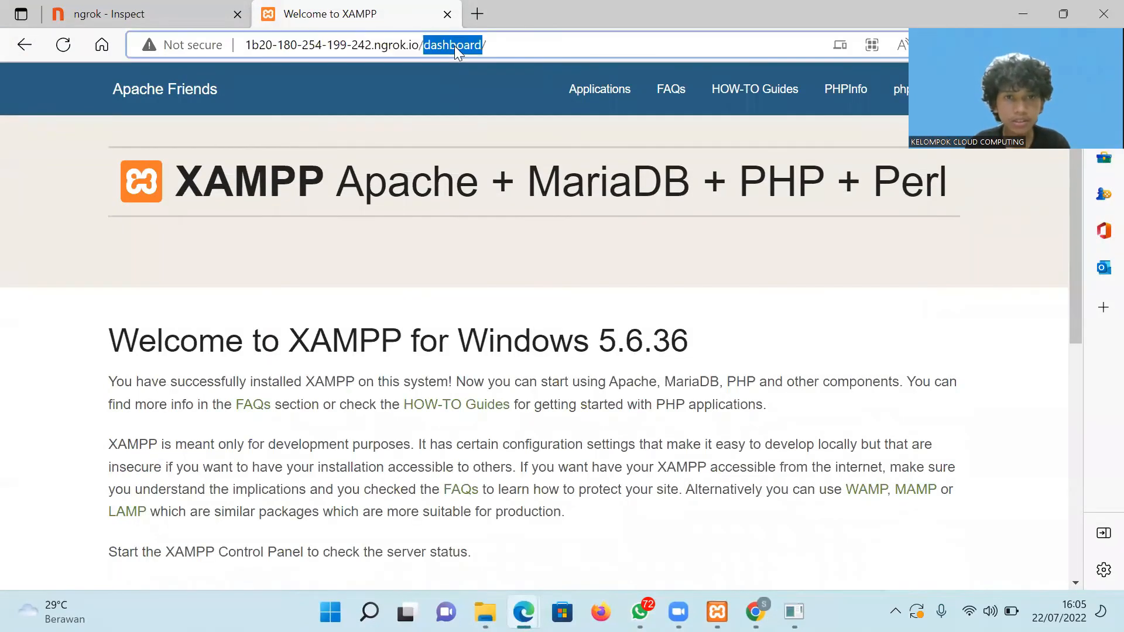
key(BackSpace)
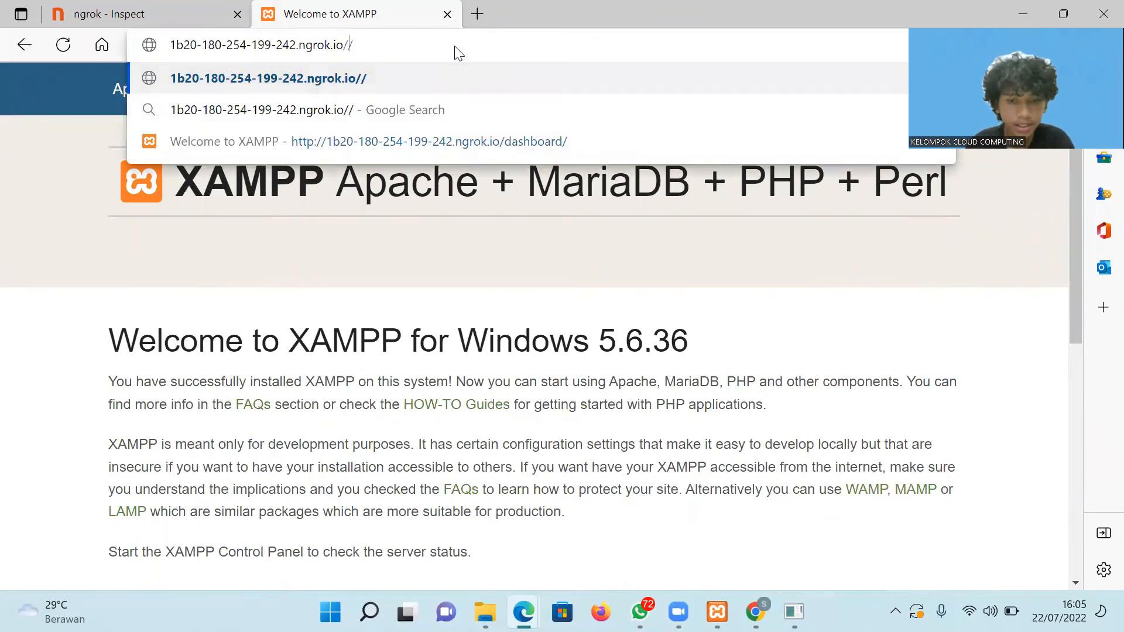
text(own)
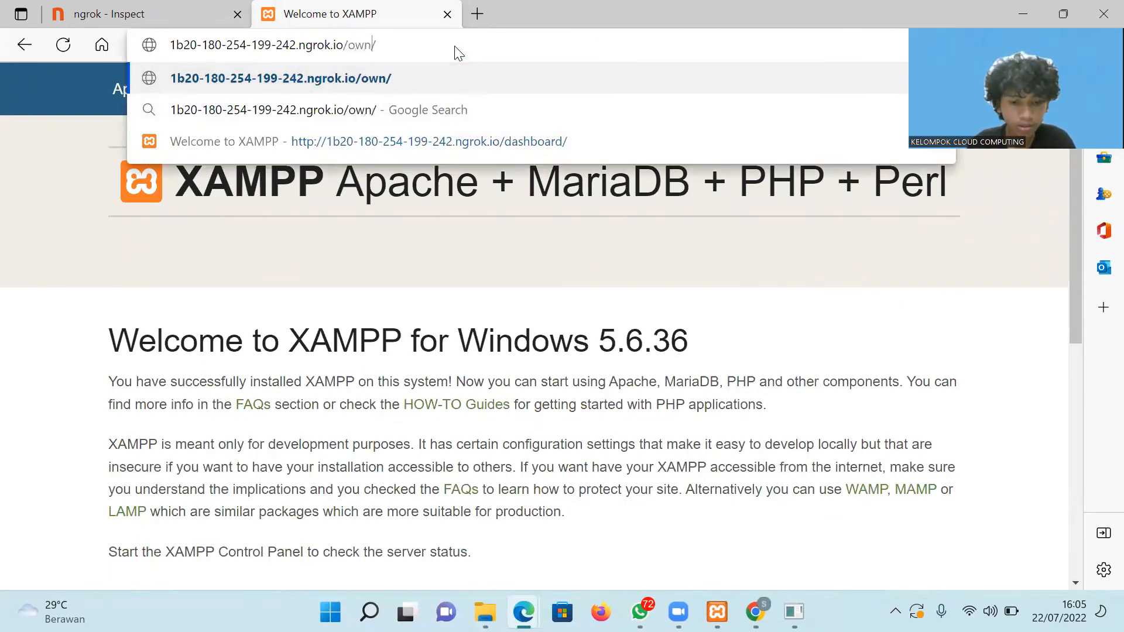
text(cloud)
key(Return)
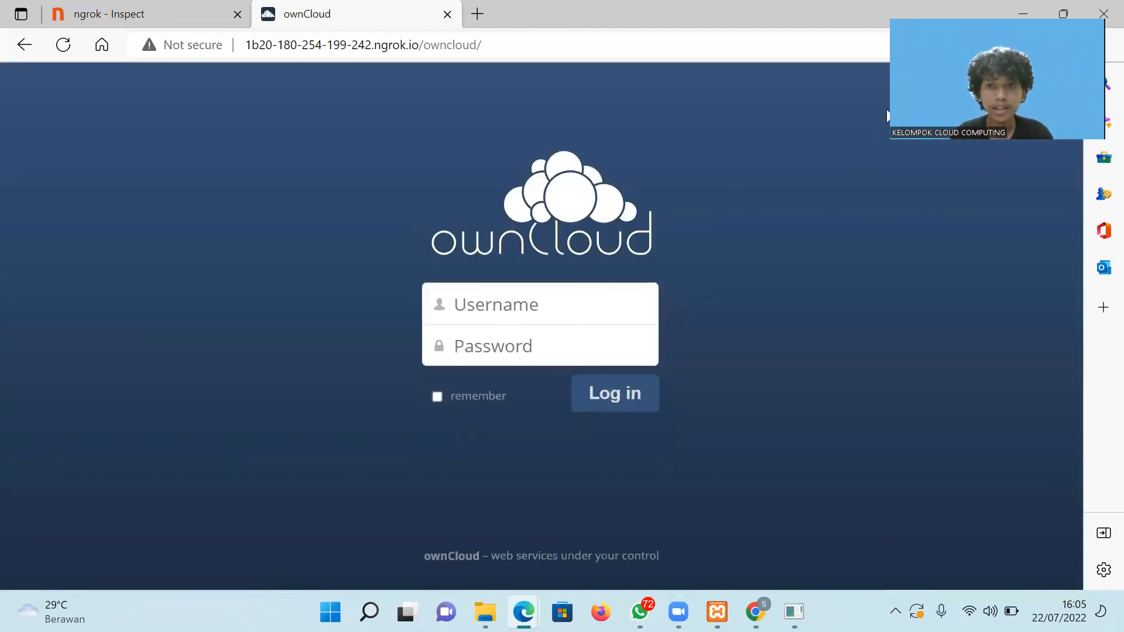
Enter the first user's username and password and log in to ownCloud.
click(532, 301)
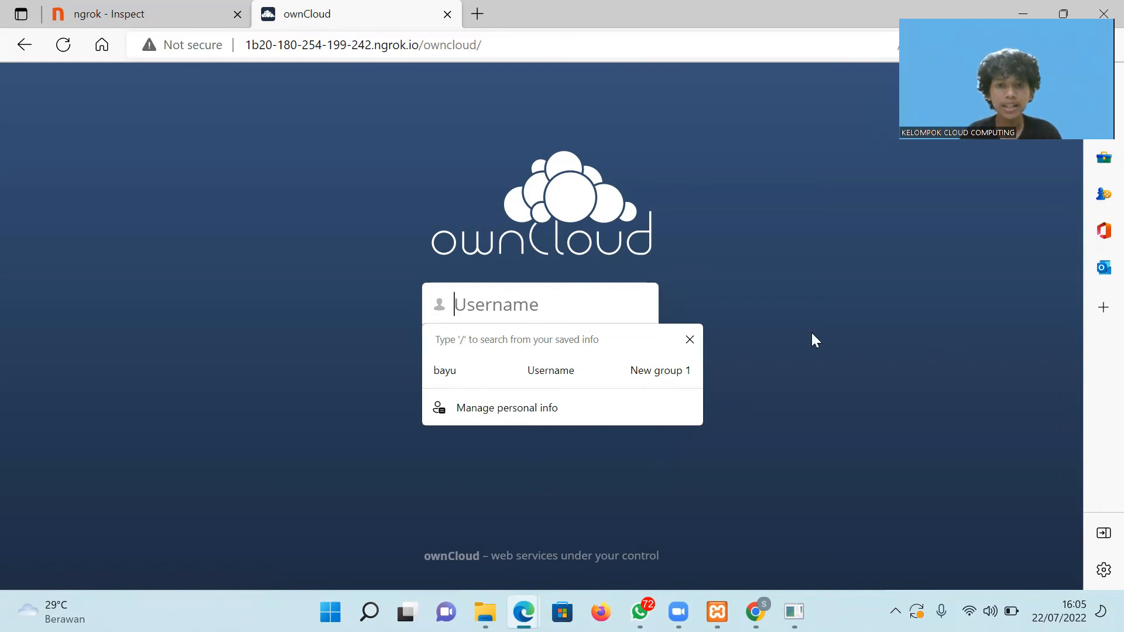
click(690, 340)
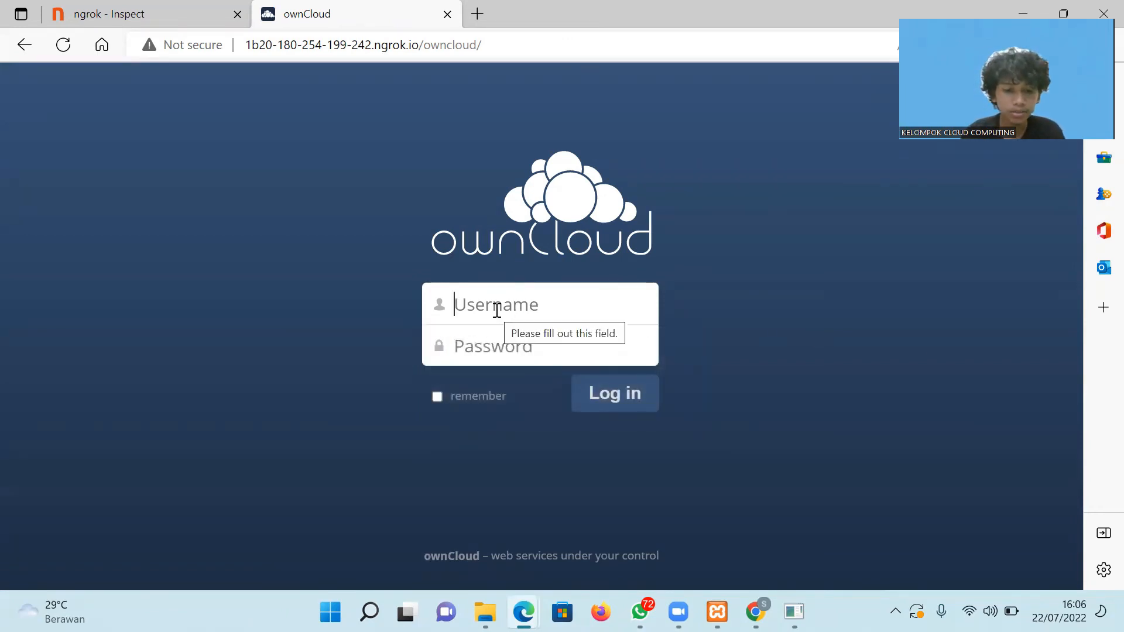
text(bayu ai)
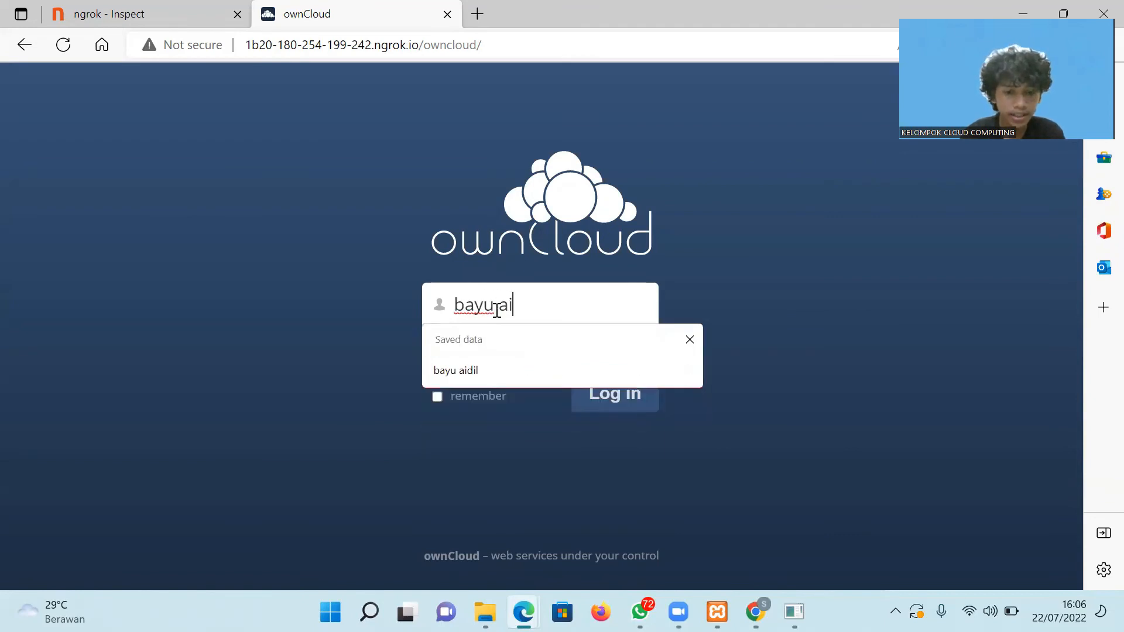
text(dil)
click(497, 347)
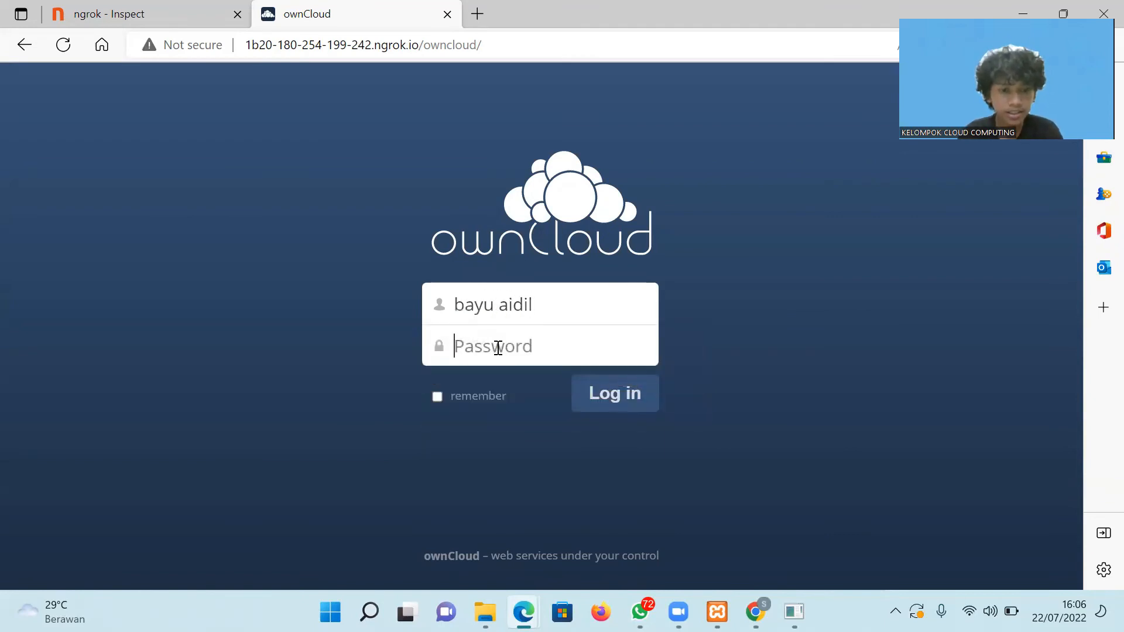
text(••)
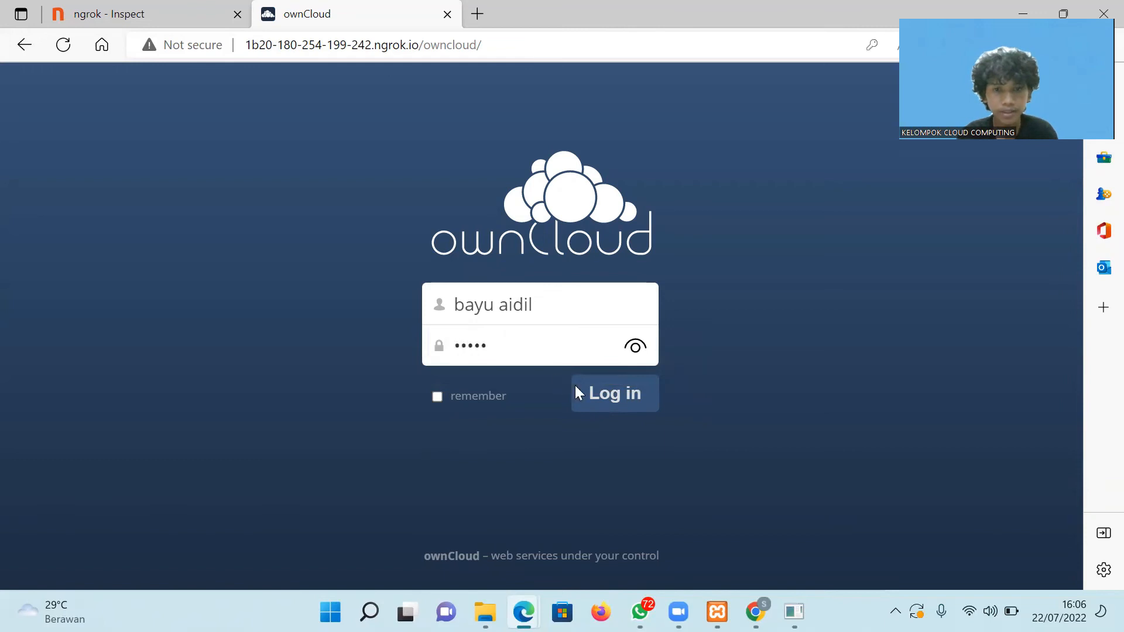
click(614, 401)
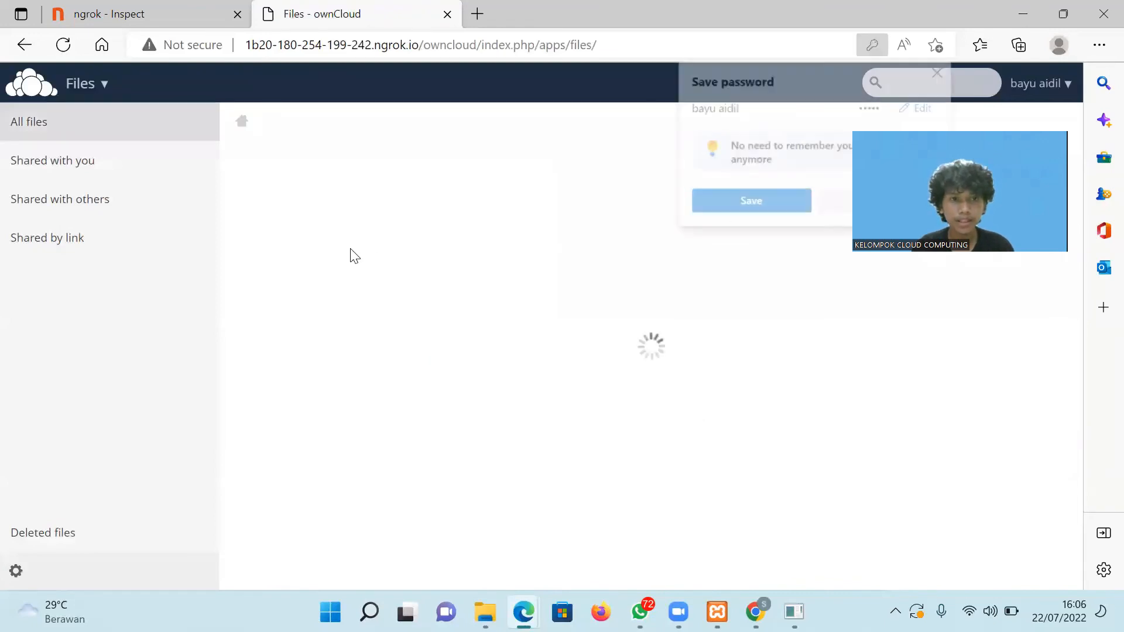
Dismiss the save-password prompt, view the documents folder, then open photos.
click(941, 71)
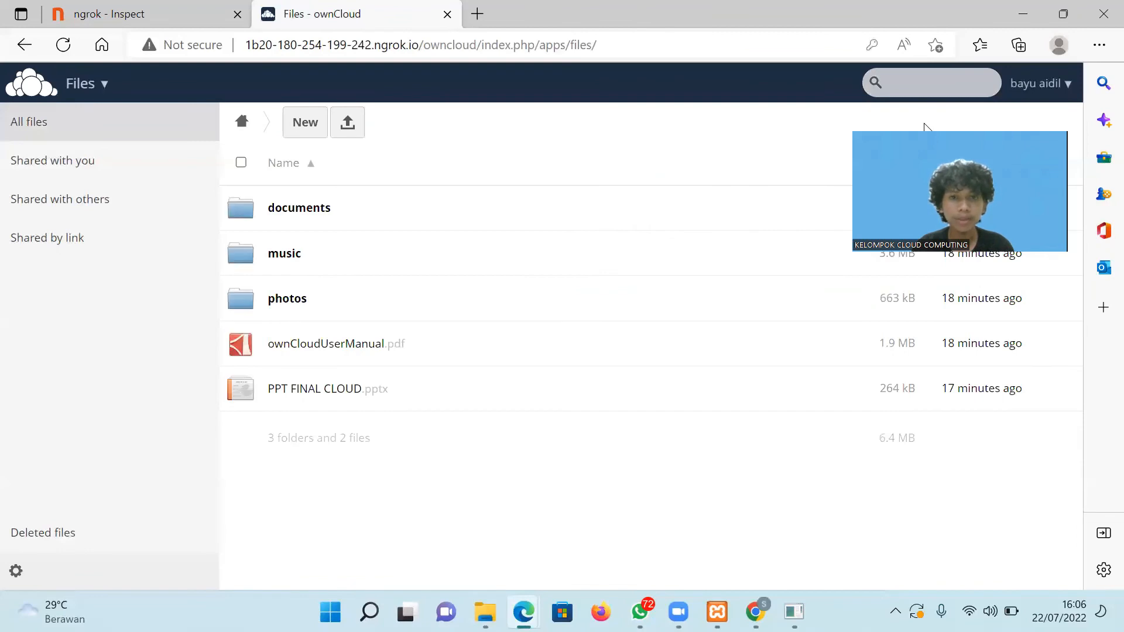
click(281, 210)
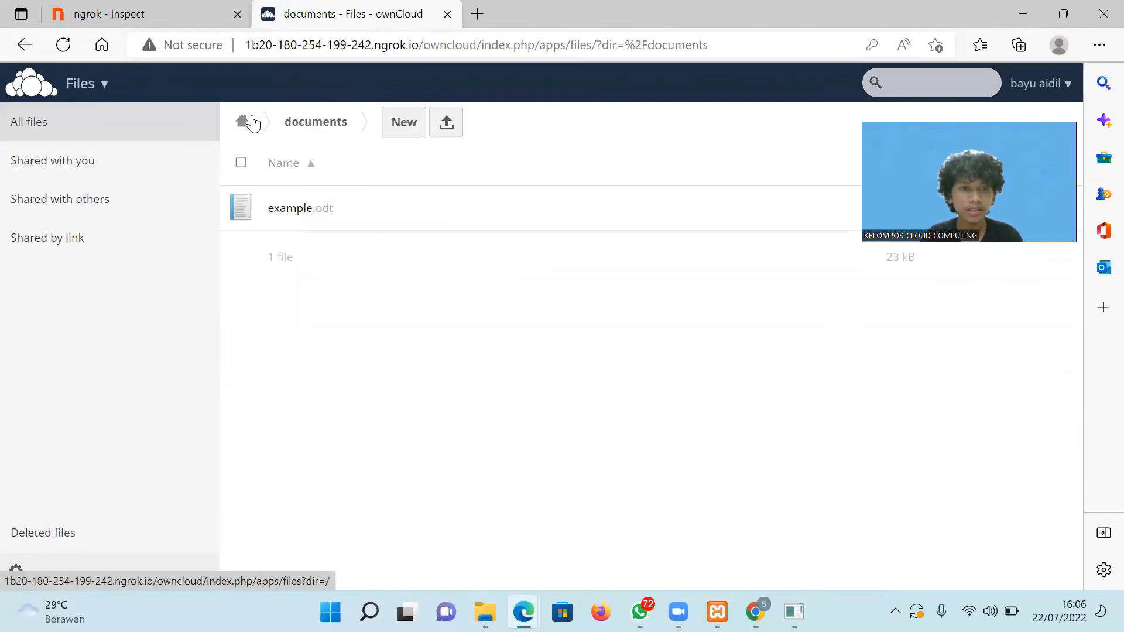
click(256, 120)
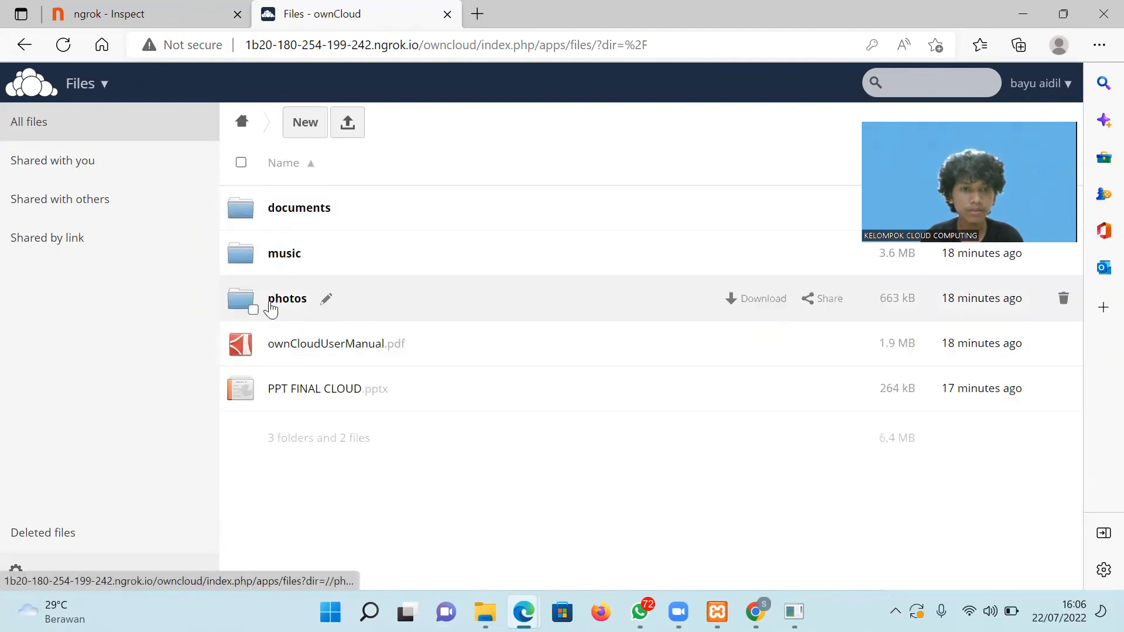
click(272, 309)
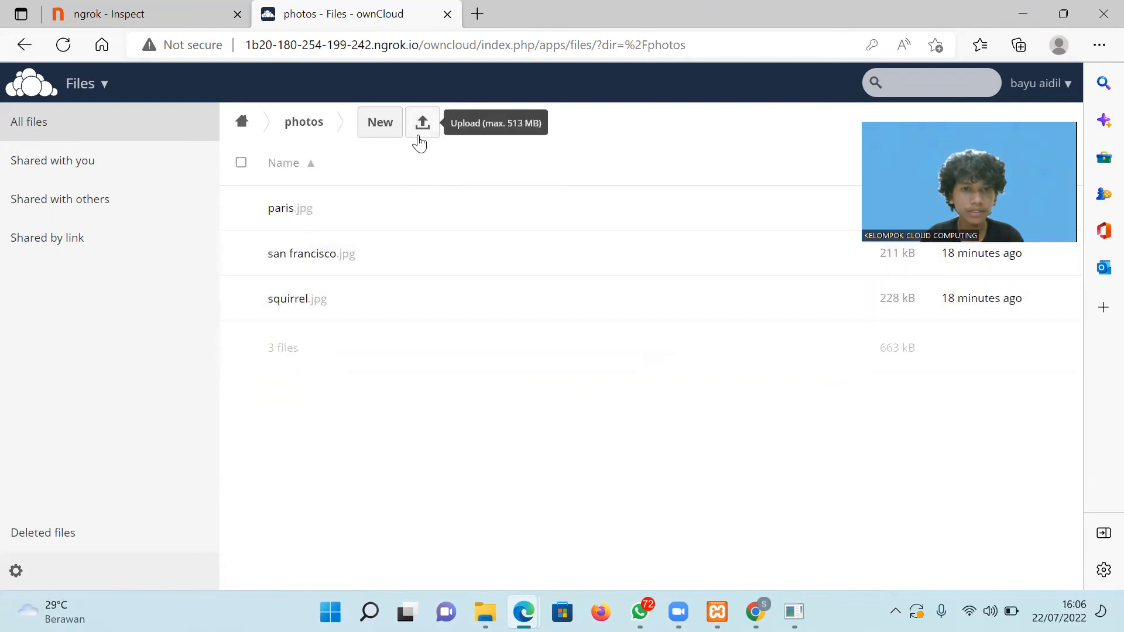
Upload the Daftar image from Pictures into photos and return to the top-level list.
click(421, 139)
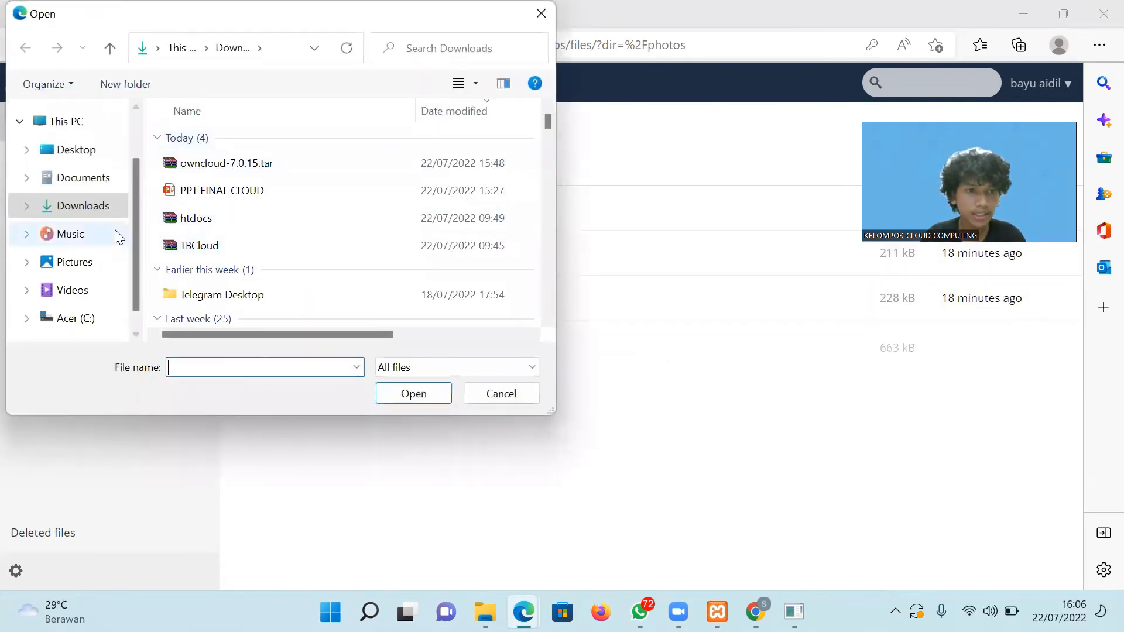
click(75, 273)
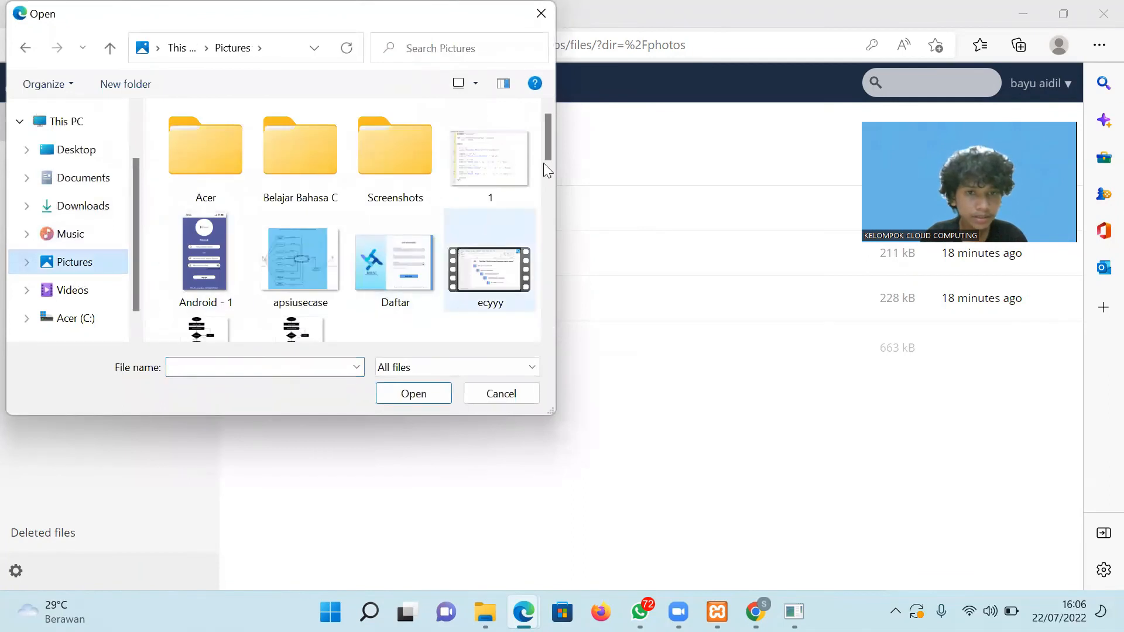
click(412, 272)
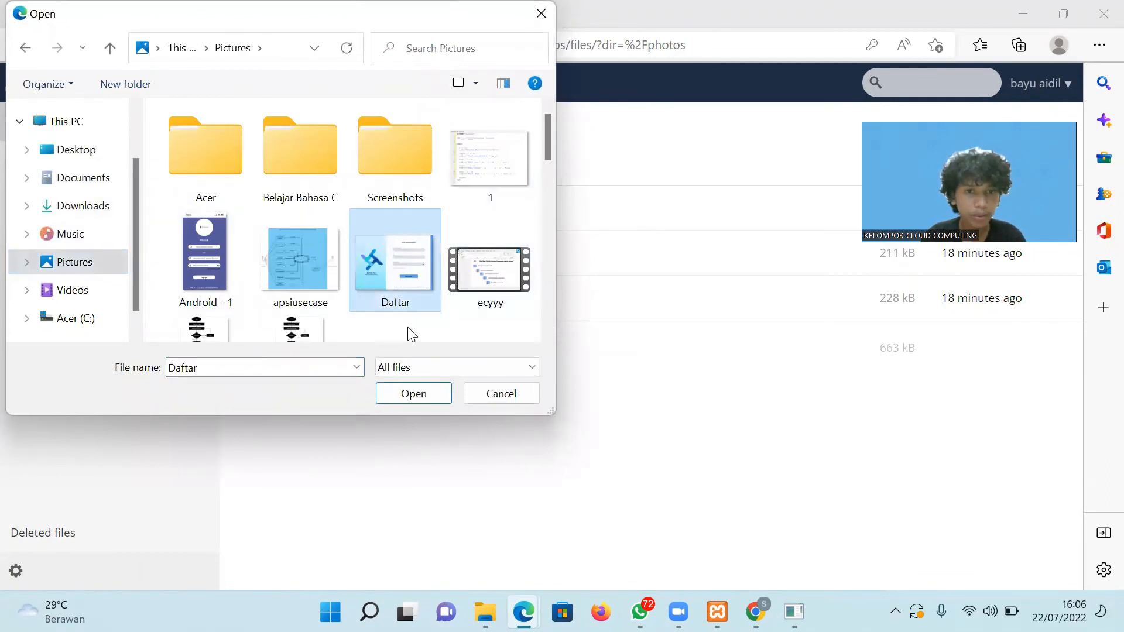
click(413, 395)
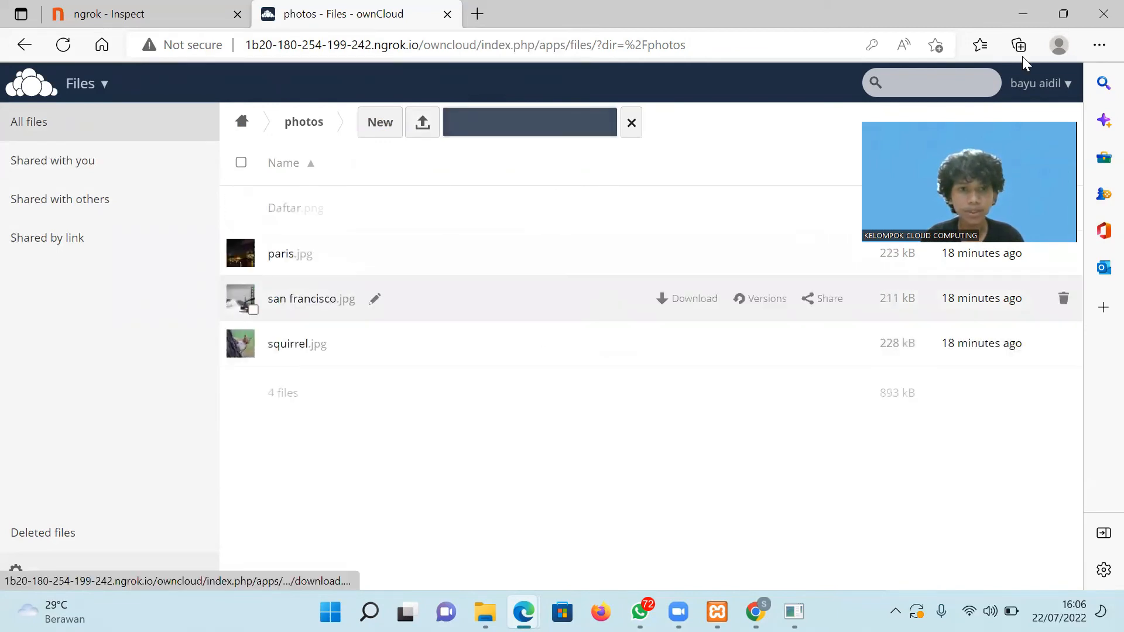
click(249, 123)
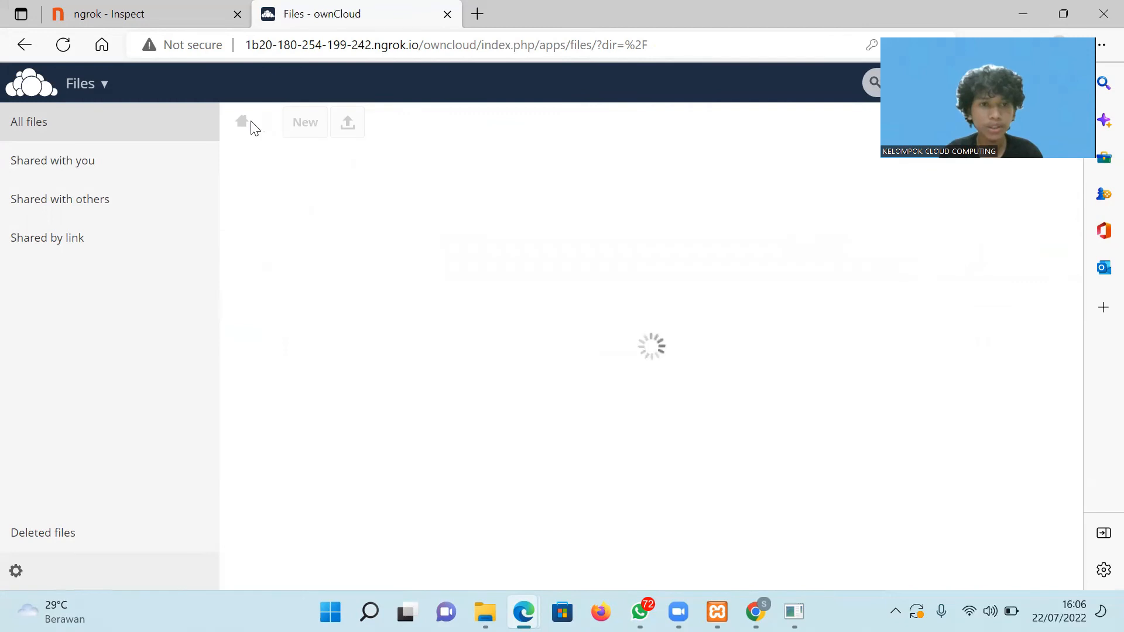
Open documents, start uploading TBCloud from Downloads, then cancel that upload.
click(289, 212)
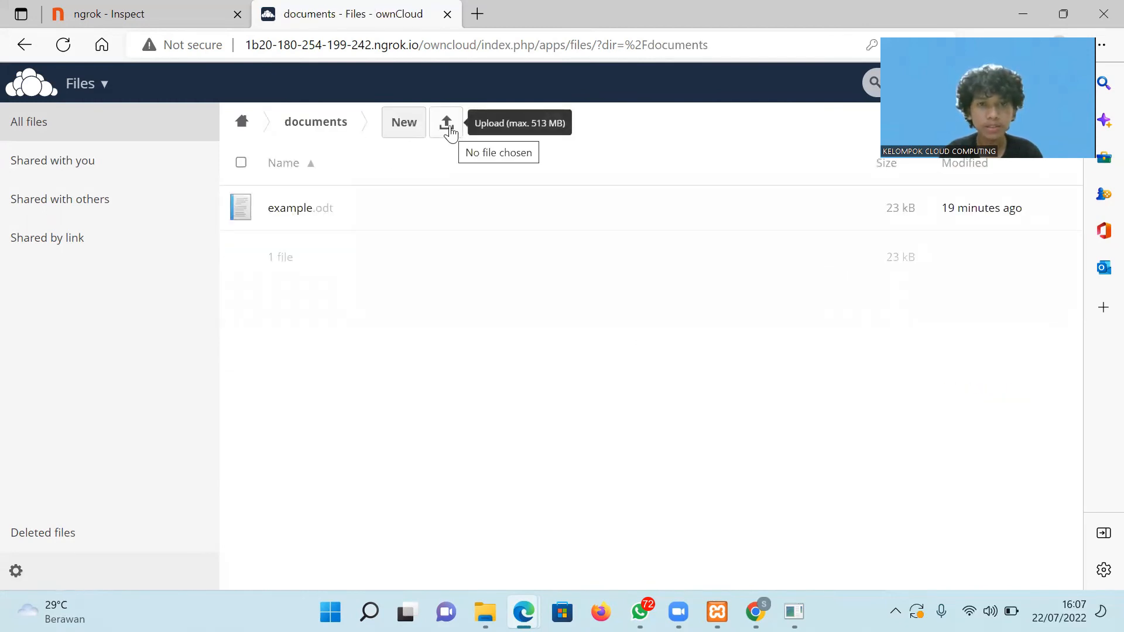
click(448, 124)
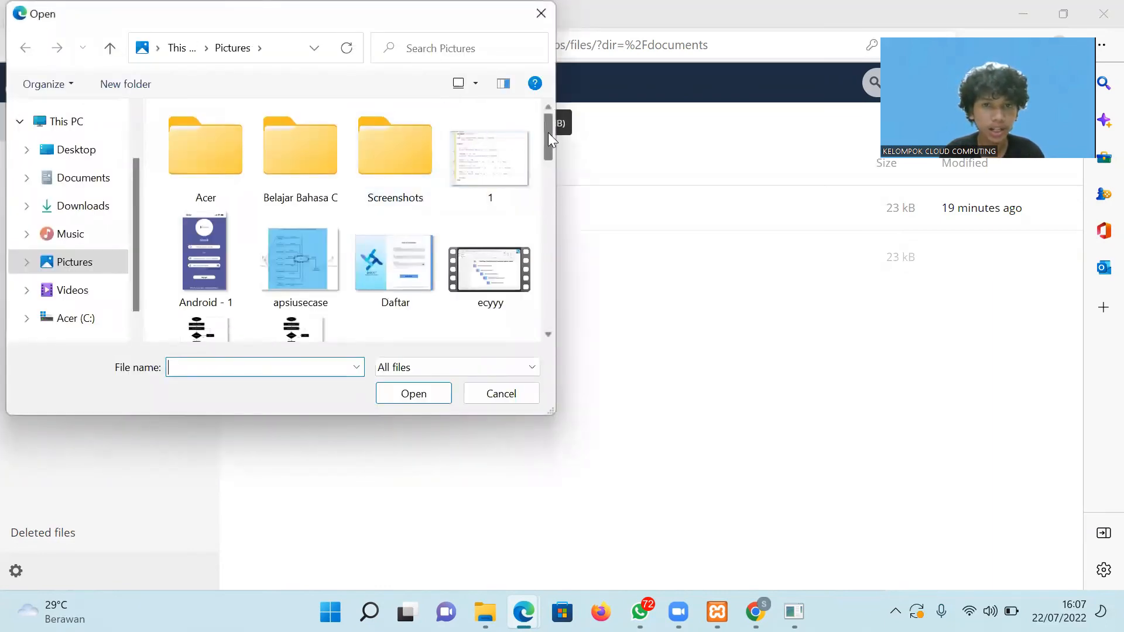
click(82, 186)
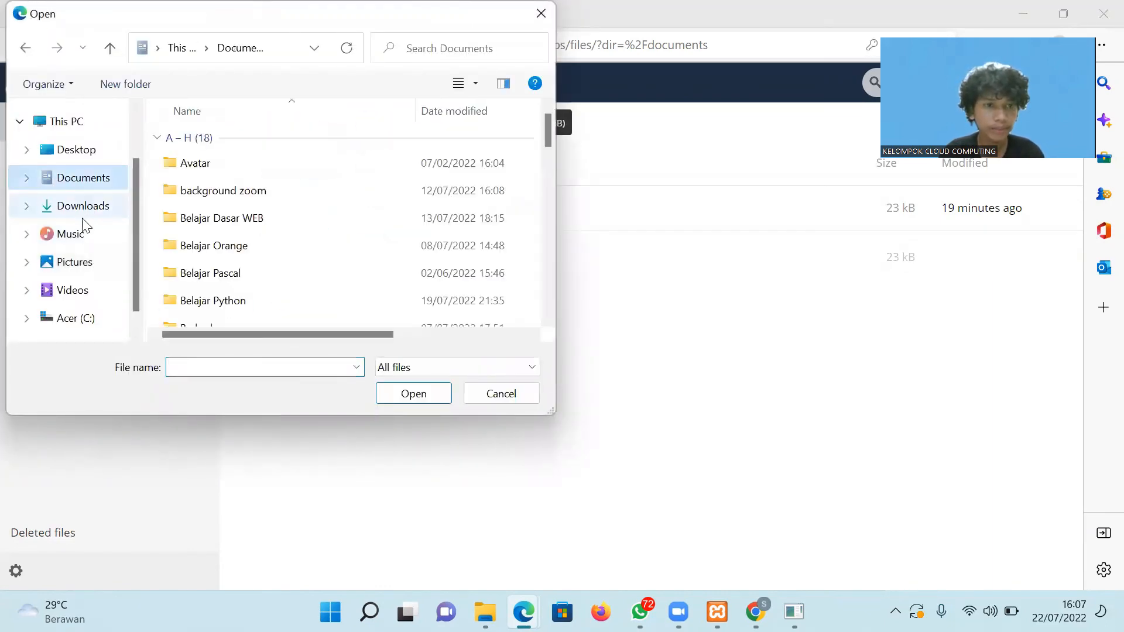
click(83, 212)
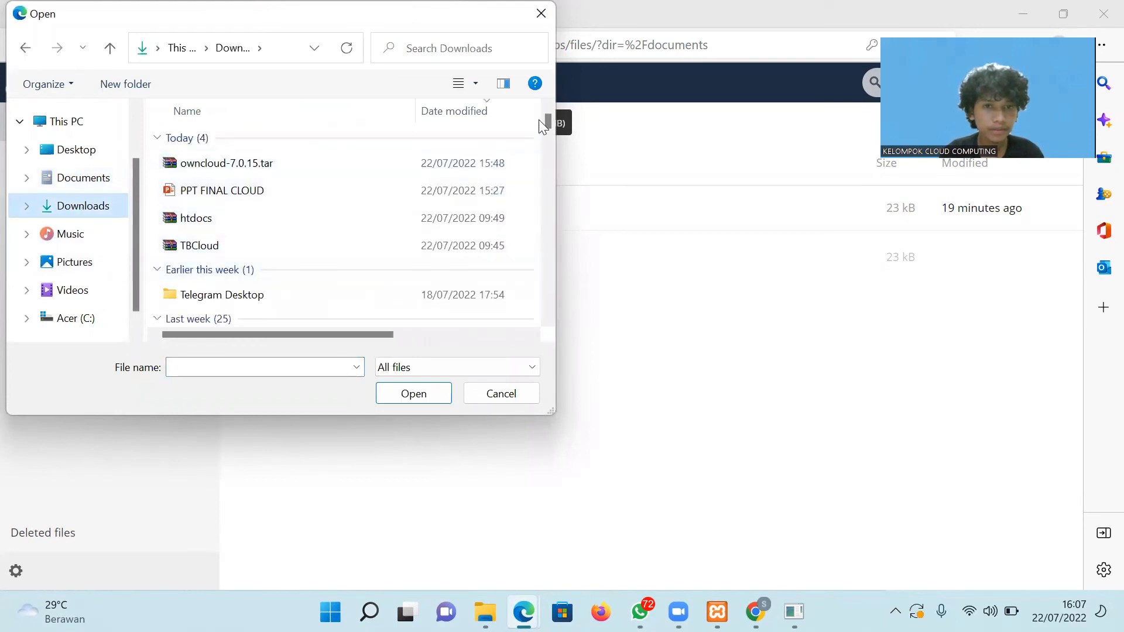
drag(547, 118, 547, 108)
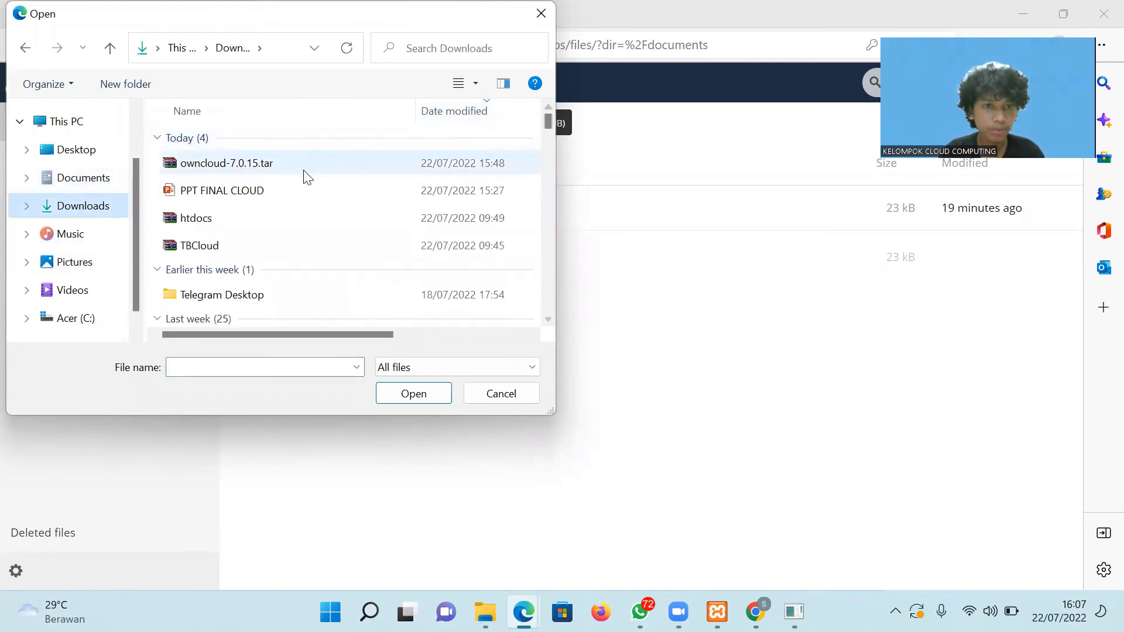
click(211, 246)
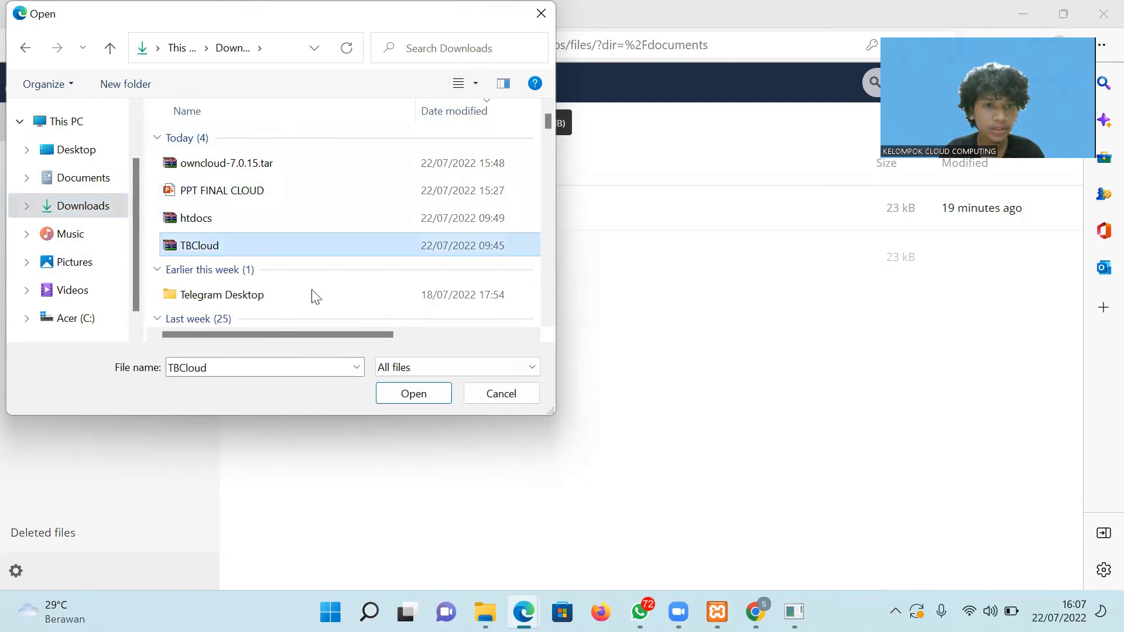
click(435, 401)
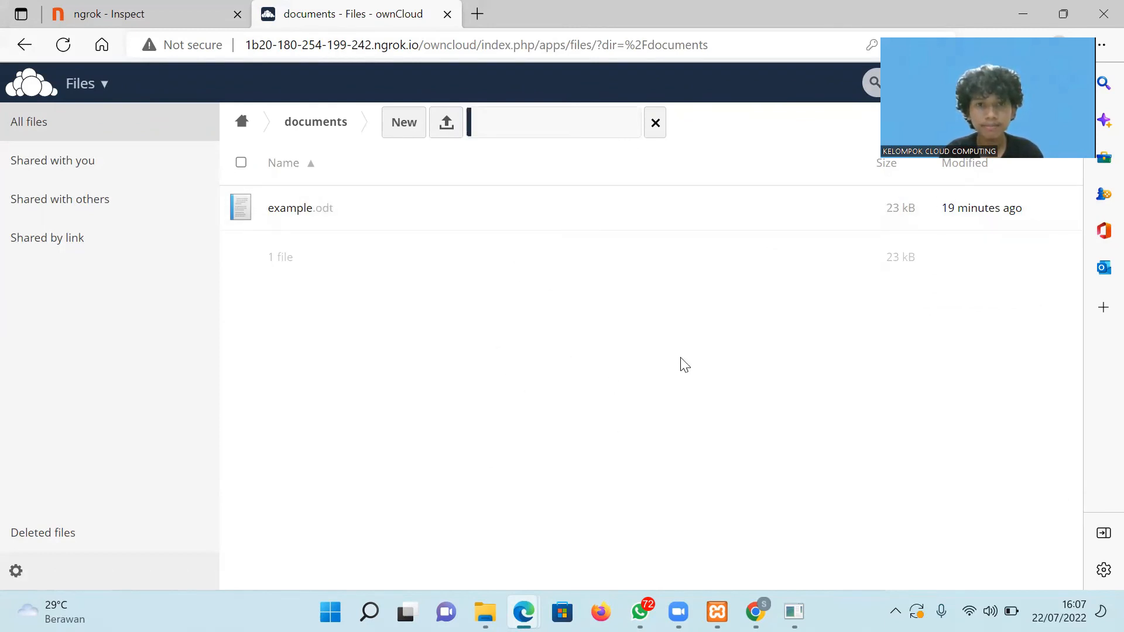
click(489, 602)
click(490, 602)
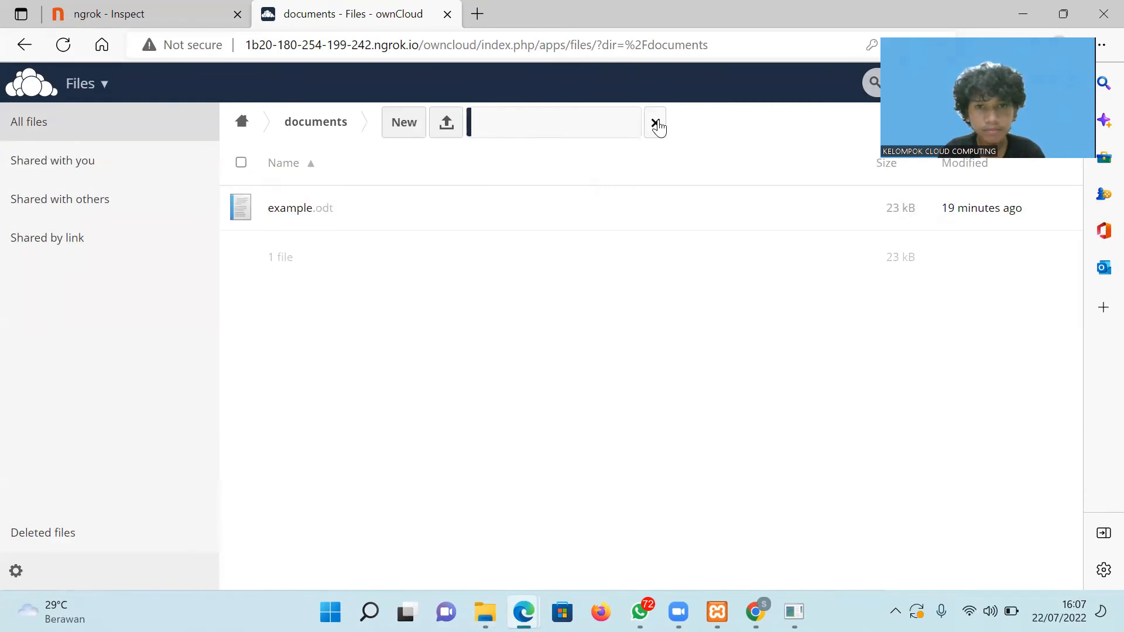
click(656, 124)
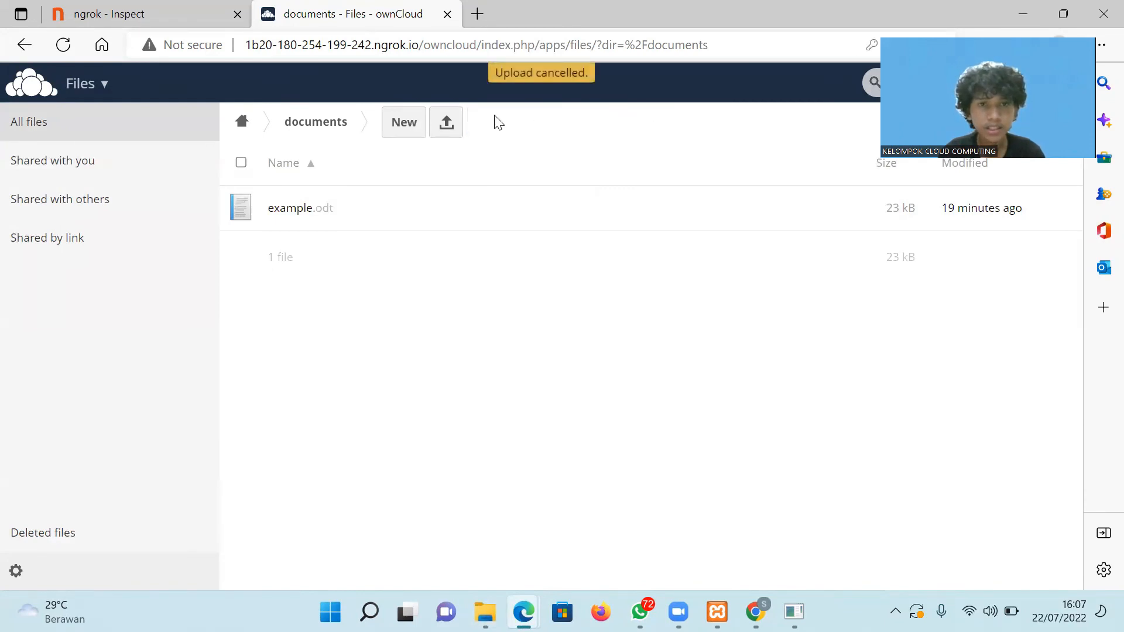
Upload 'Aplikasi Graph pada Graph Neural Network.pdf' from Downloads into documents.
click(447, 125)
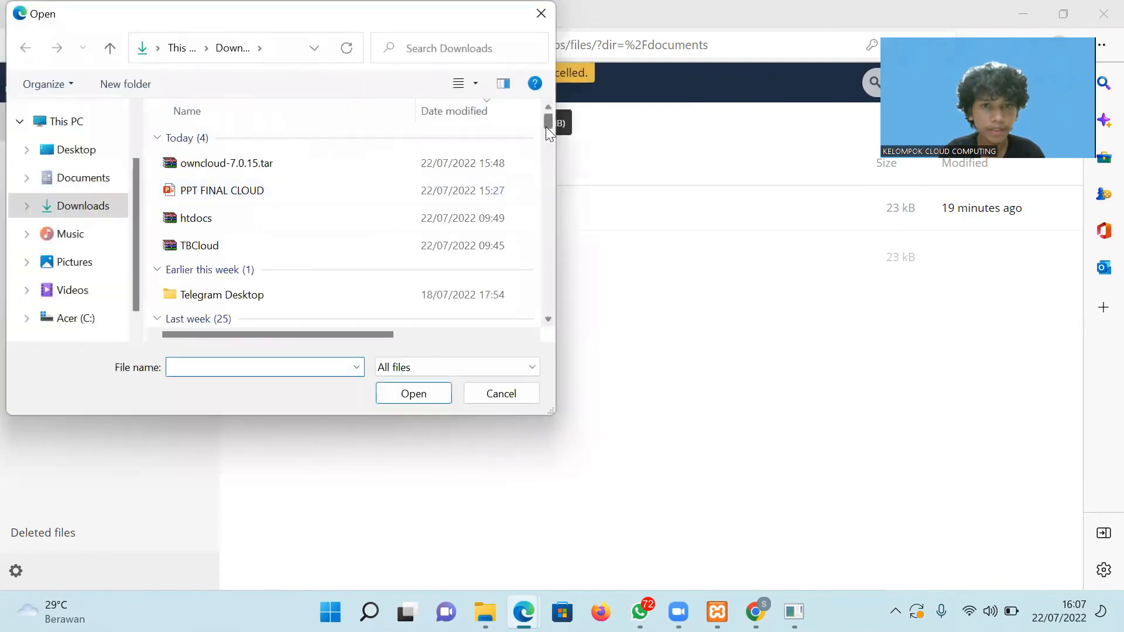
drag(546, 123, 546, 135)
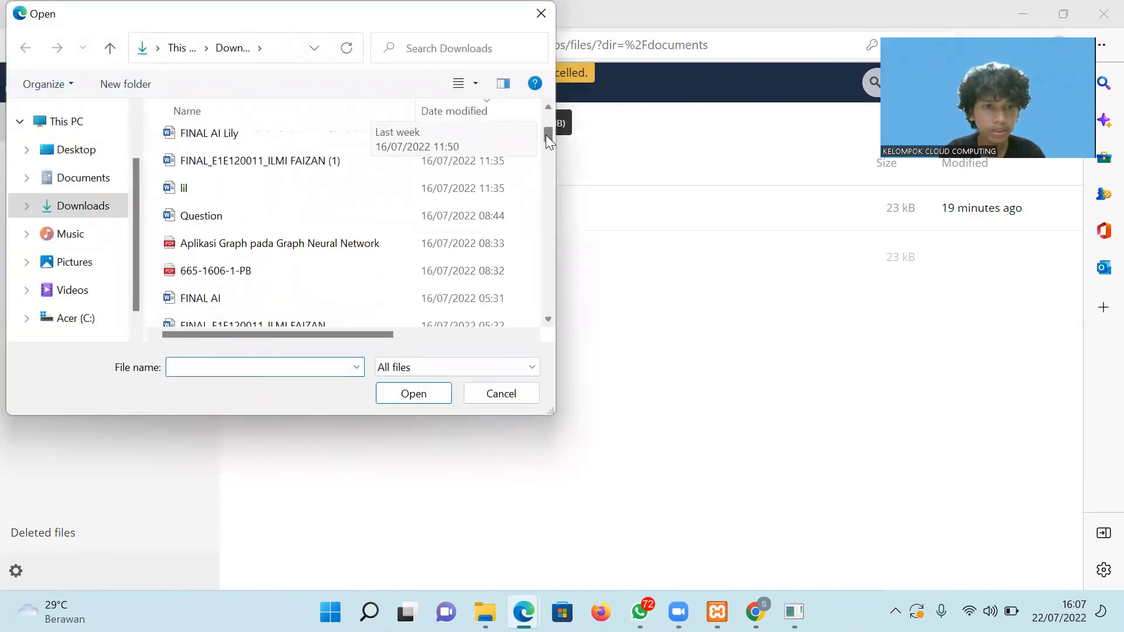
click(251, 248)
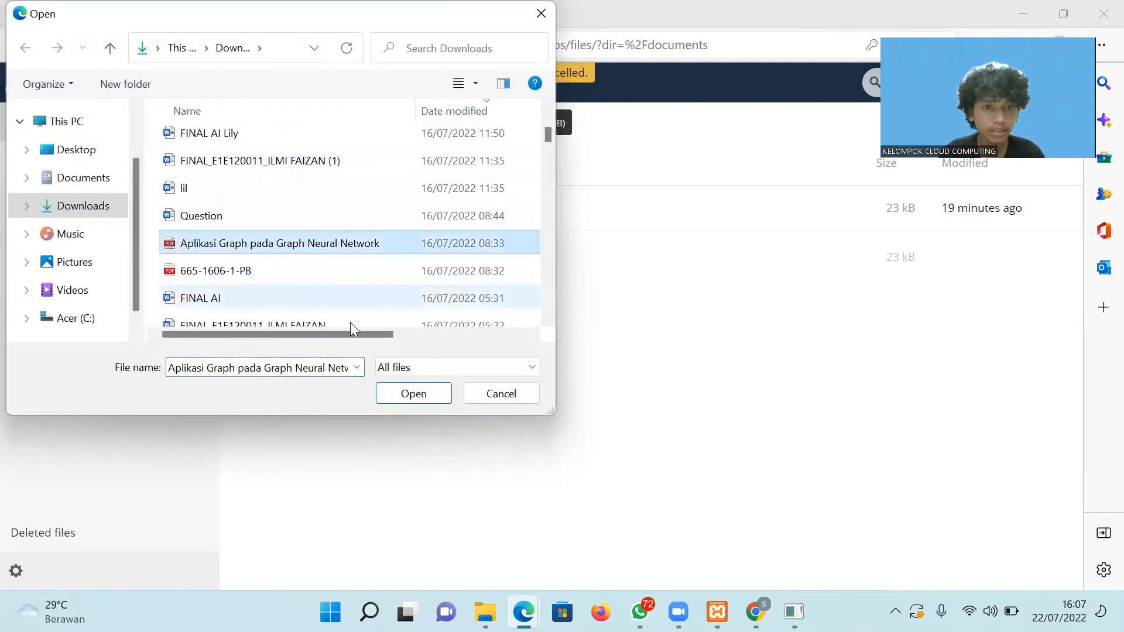
click(413, 393)
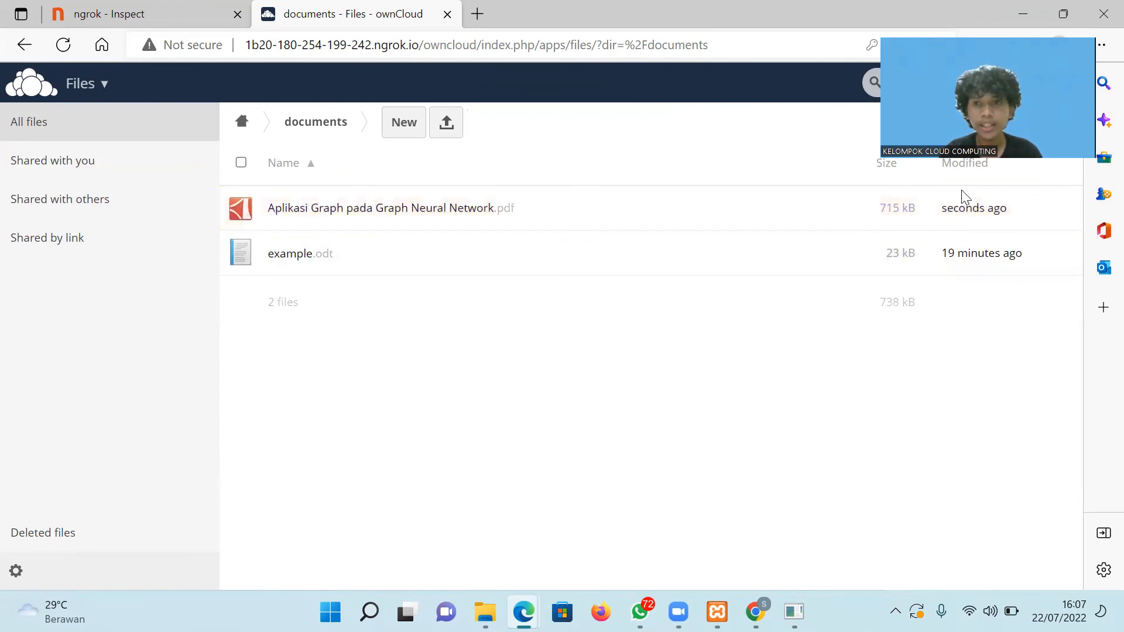
Log out of the admin account via the user menu at top right.
click(1065, 89)
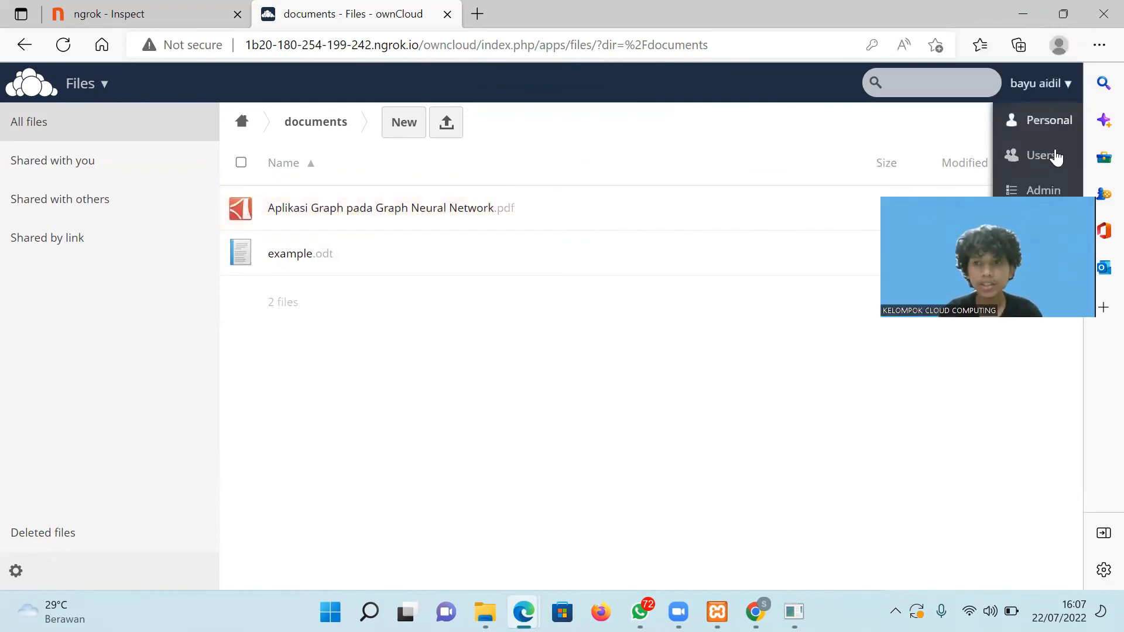
drag(1054, 195, 1048, 328)
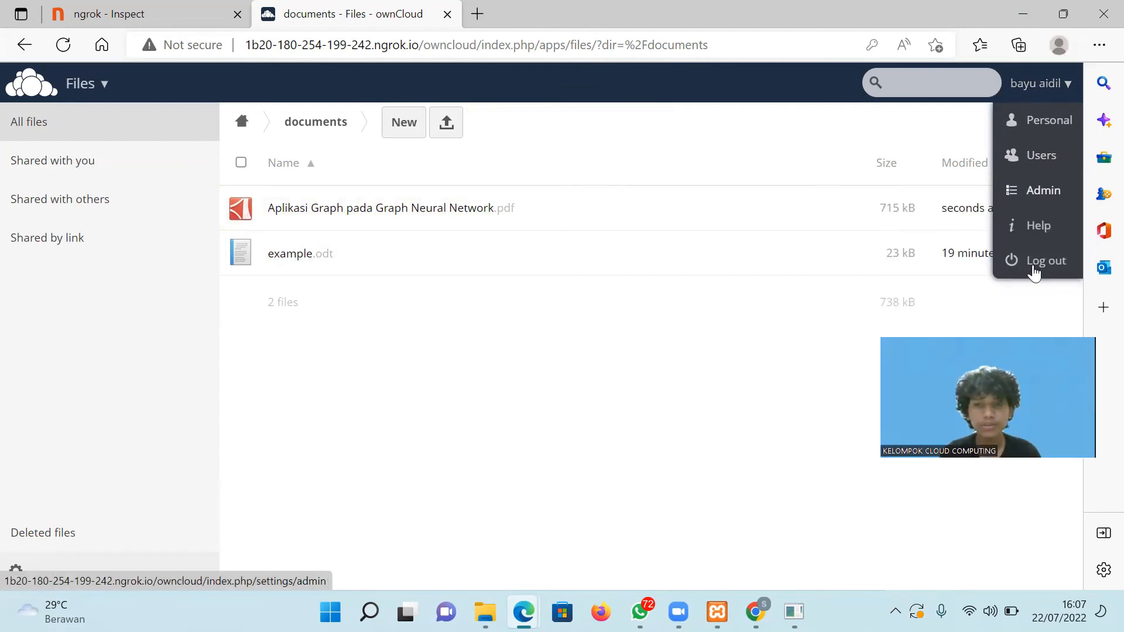
click(1034, 269)
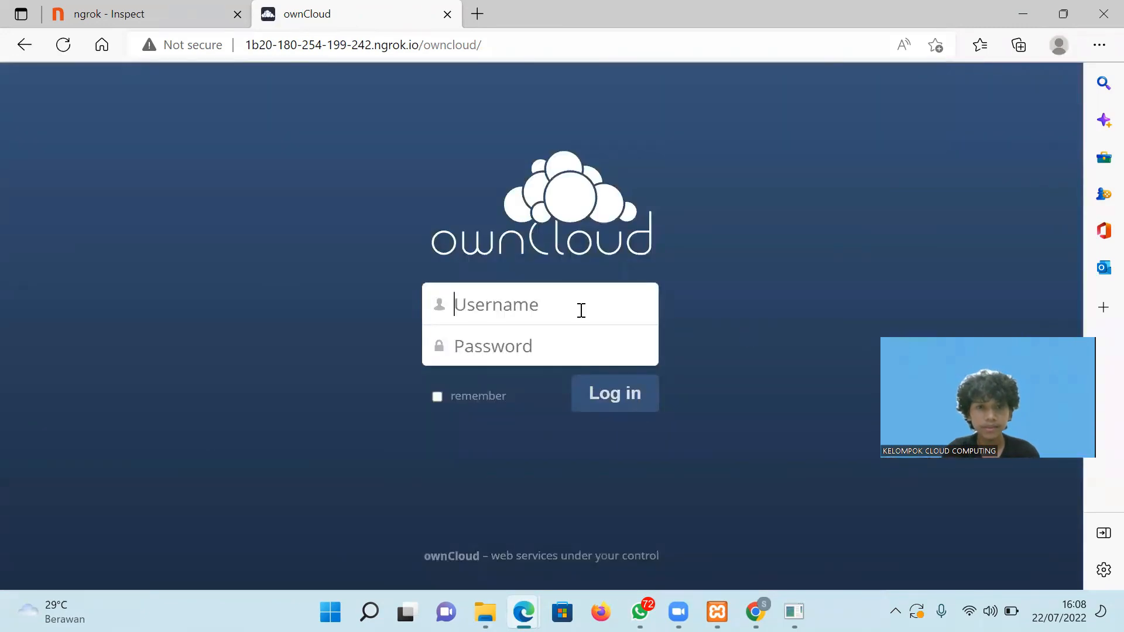
Fill in the second user's username and password and submit the login.
text(sar)
text(man)
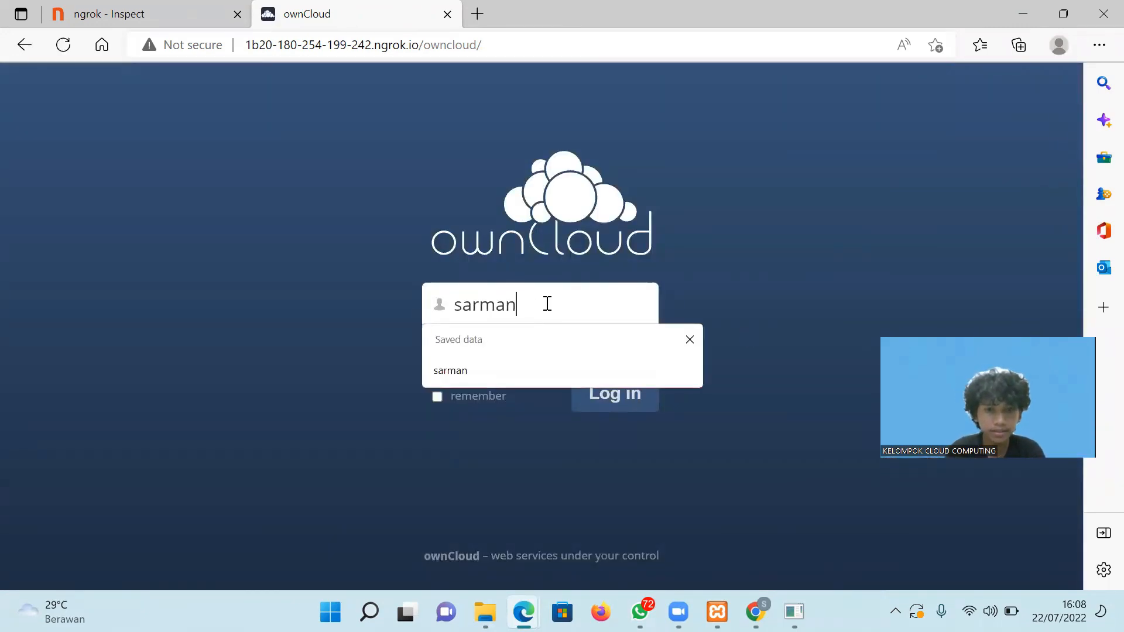
text(****)
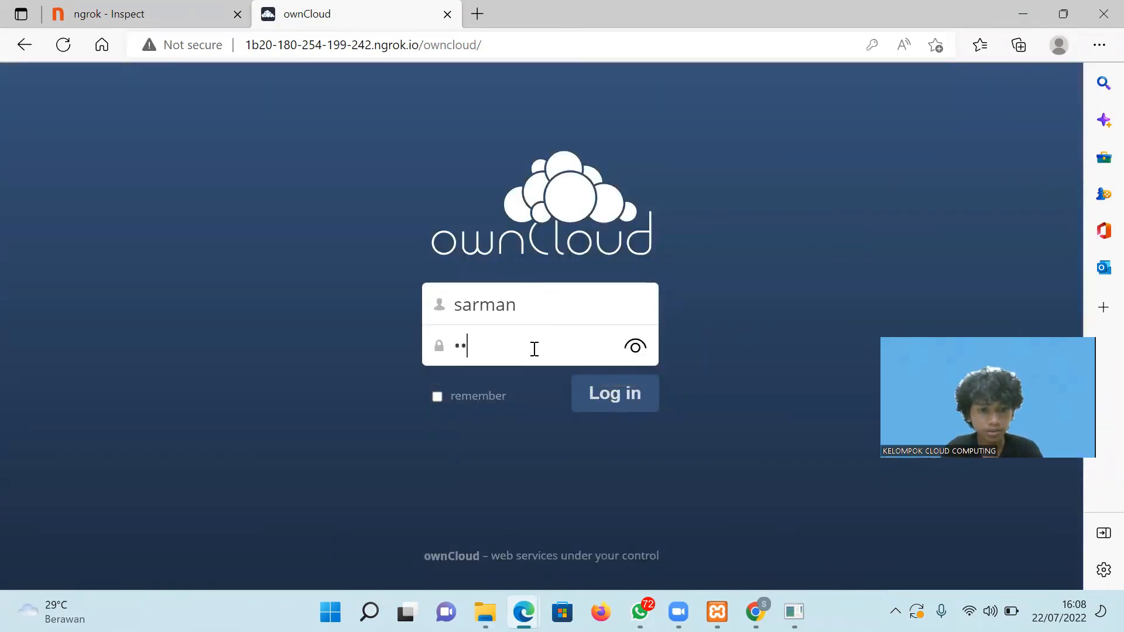
click(612, 398)
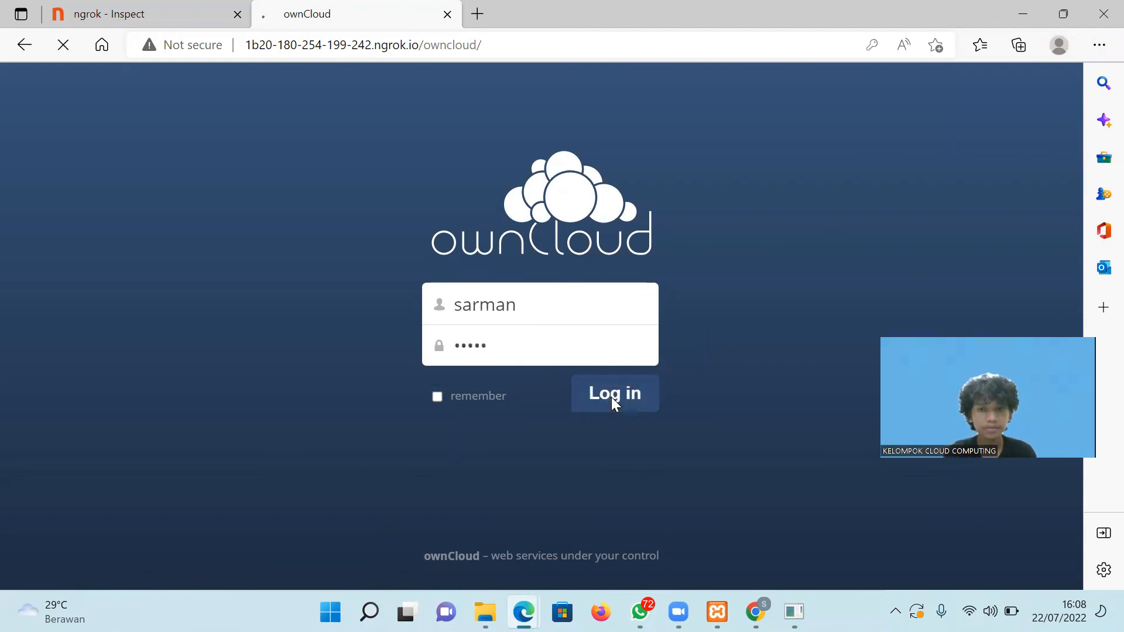
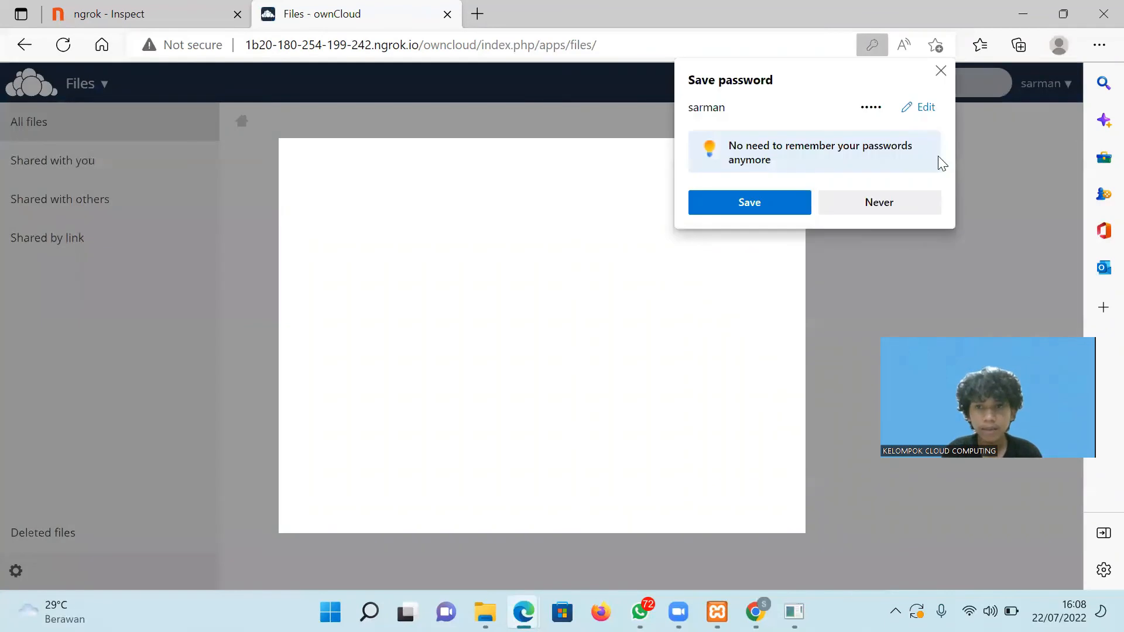
Dismiss the save-password prompt and Welcome dialog, then open the documents folder.
click(941, 71)
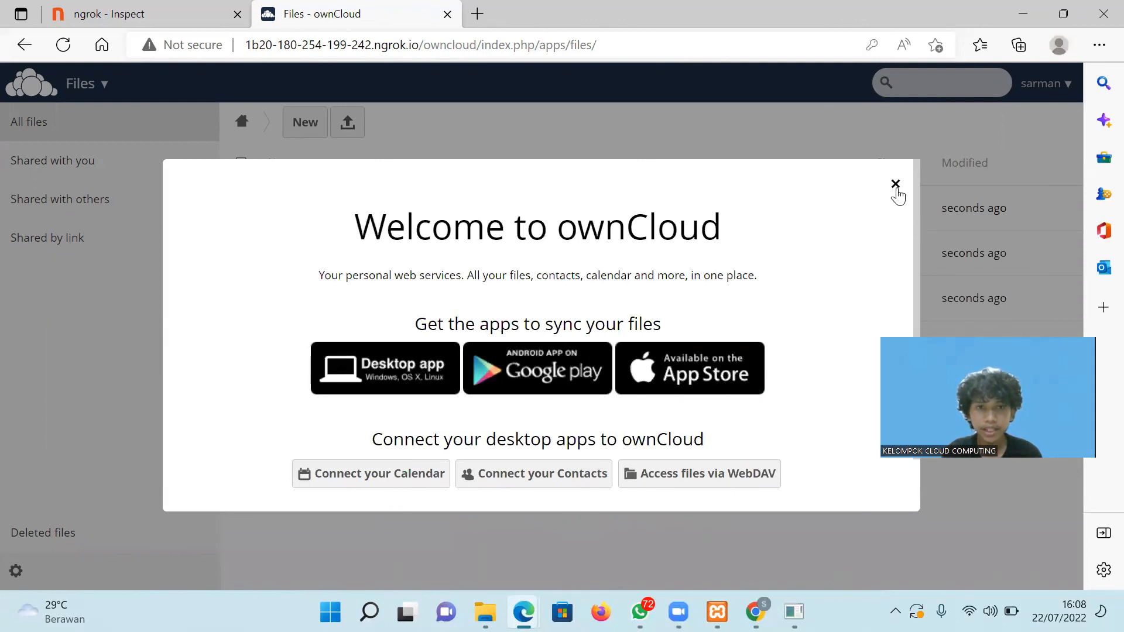
click(896, 185)
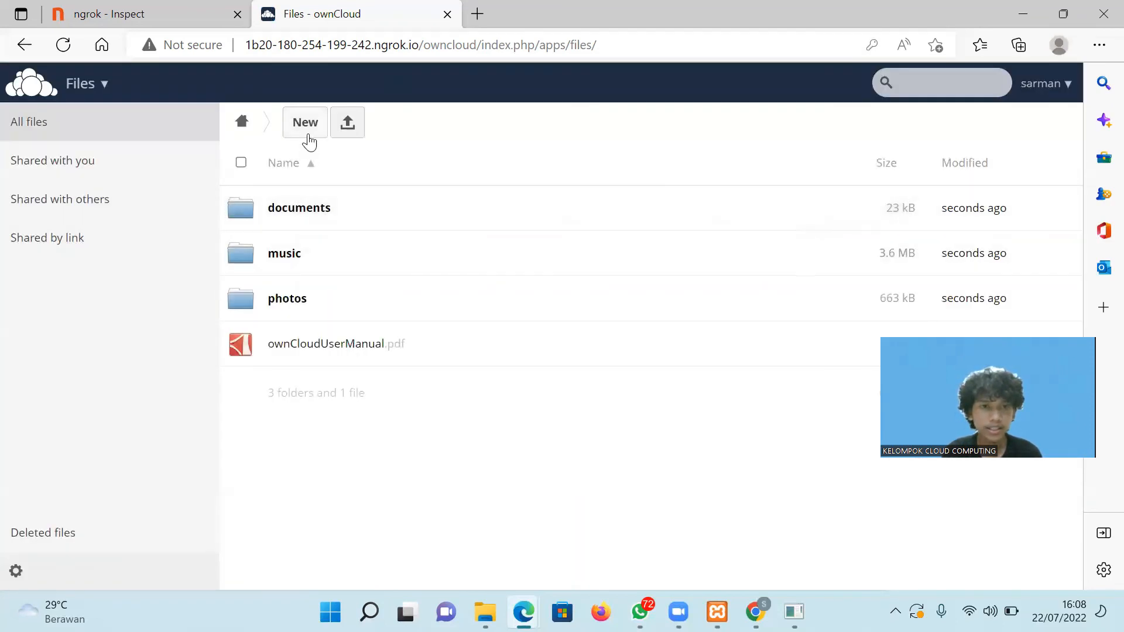
click(301, 213)
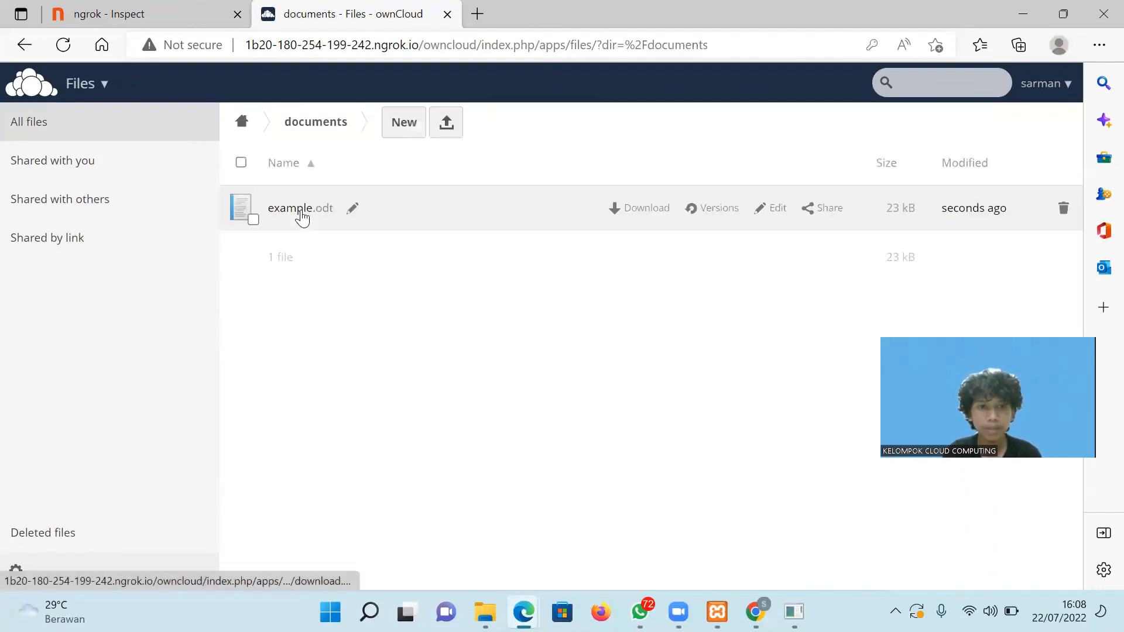
Upload Question.docx from Downloads into documents.
click(443, 133)
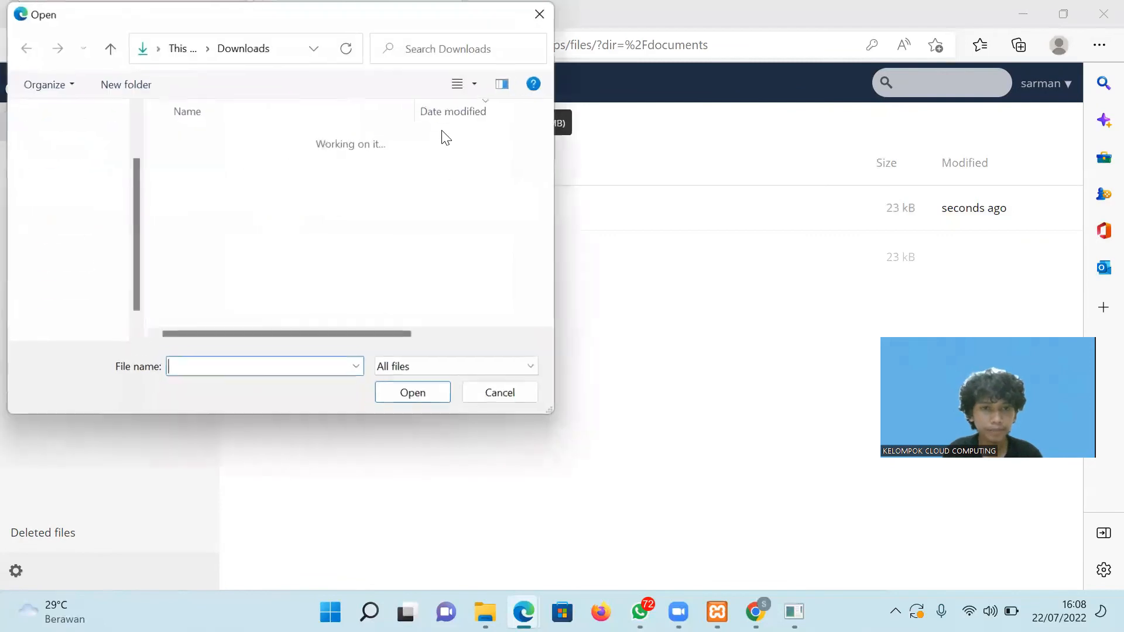
drag(543, 114, 547, 141)
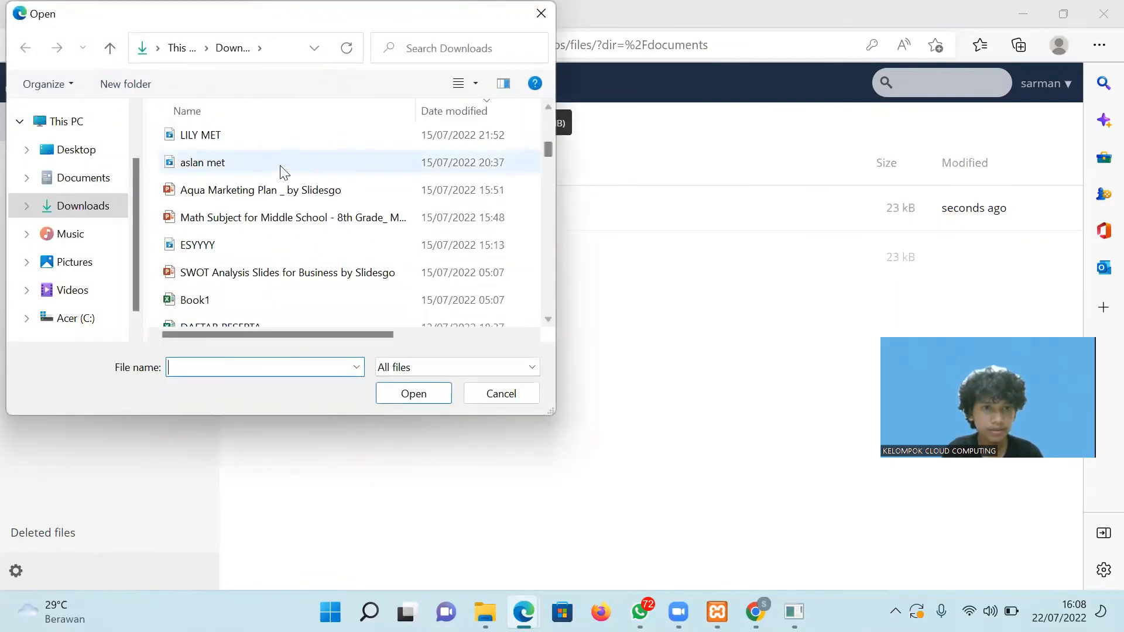
drag(547, 144, 547, 136)
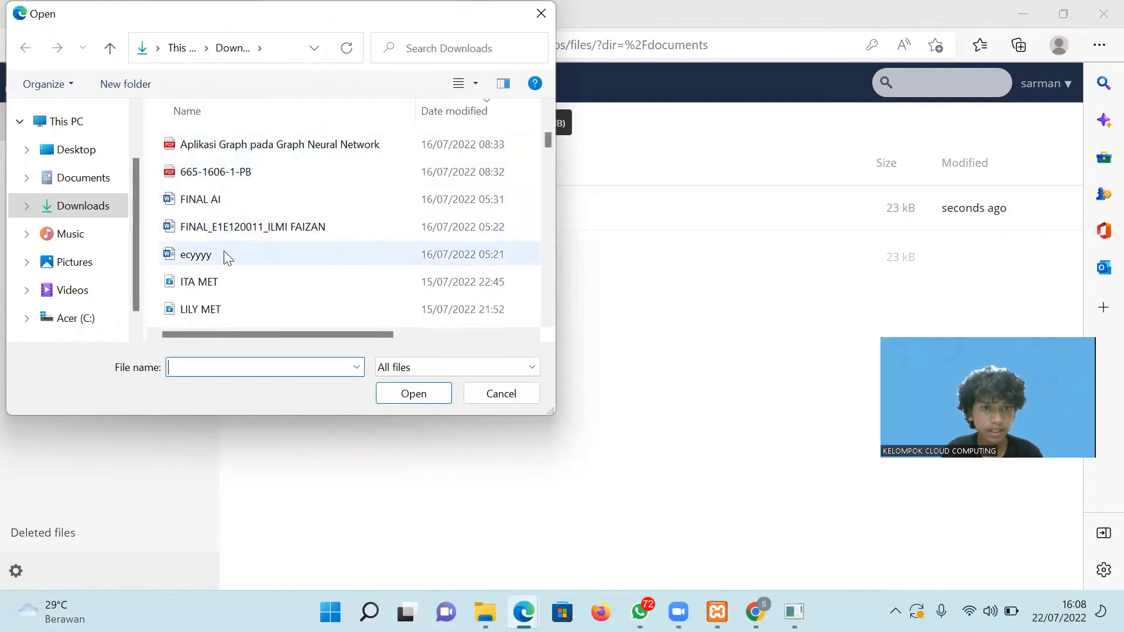
drag(548, 138, 547, 129)
click(213, 292)
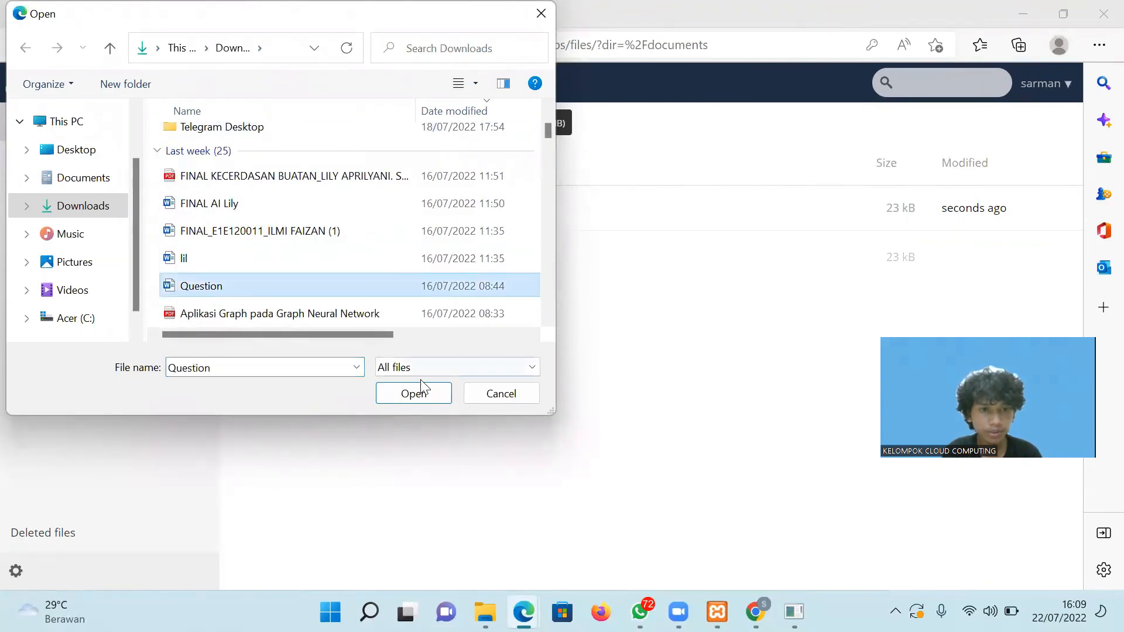
click(427, 397)
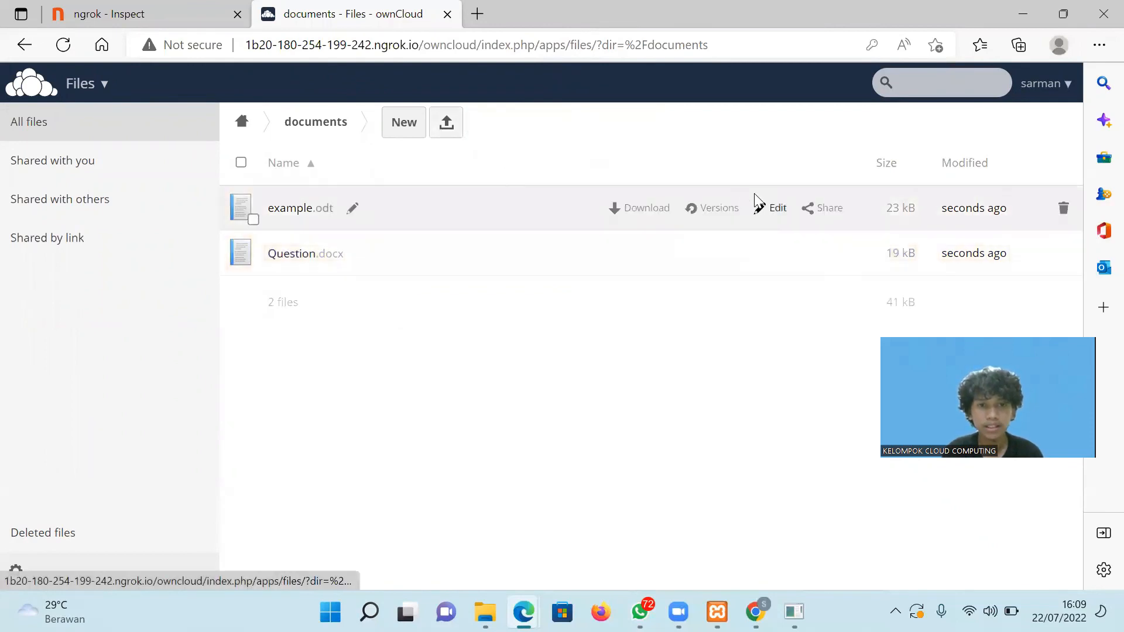
Go to the Users page and check the quota options, leaving it at 5 GB.
click(1048, 86)
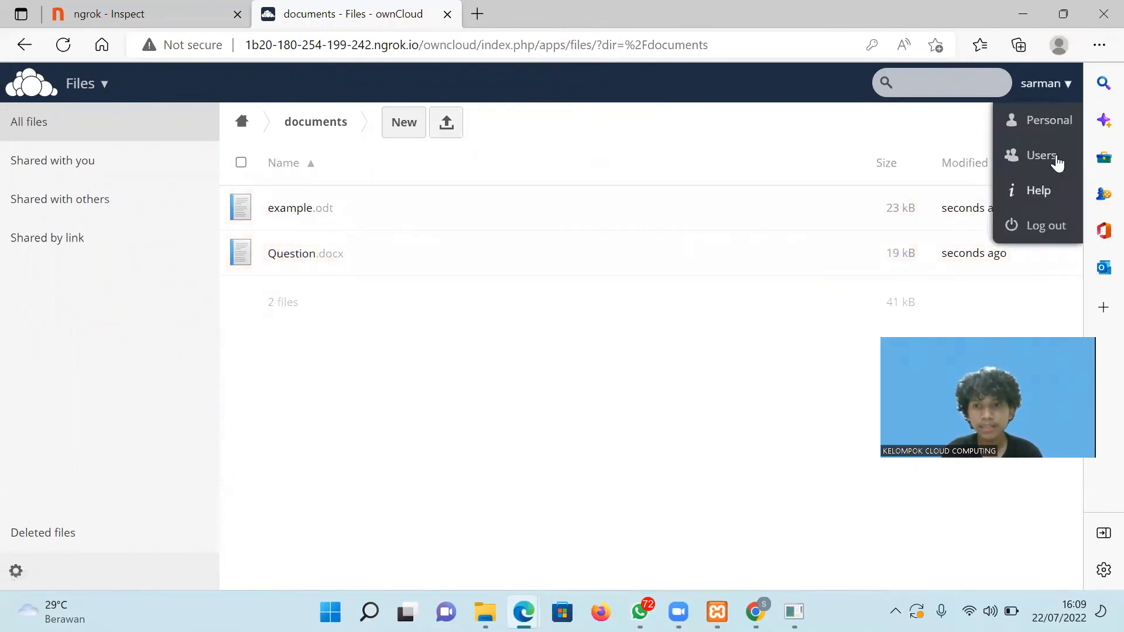
click(1049, 155)
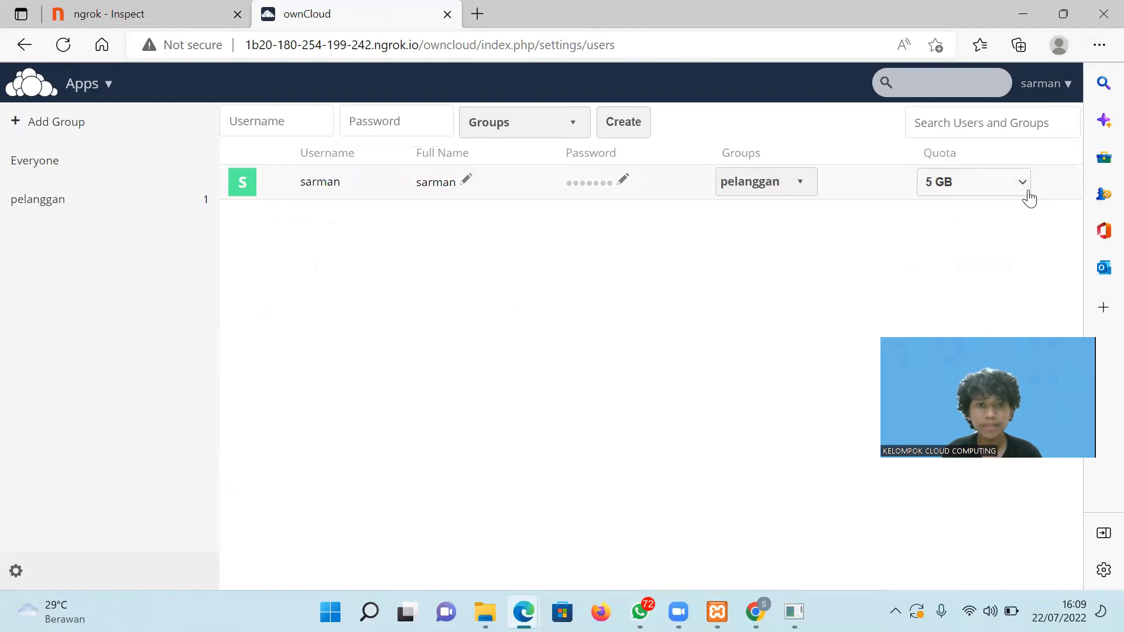
click(1012, 188)
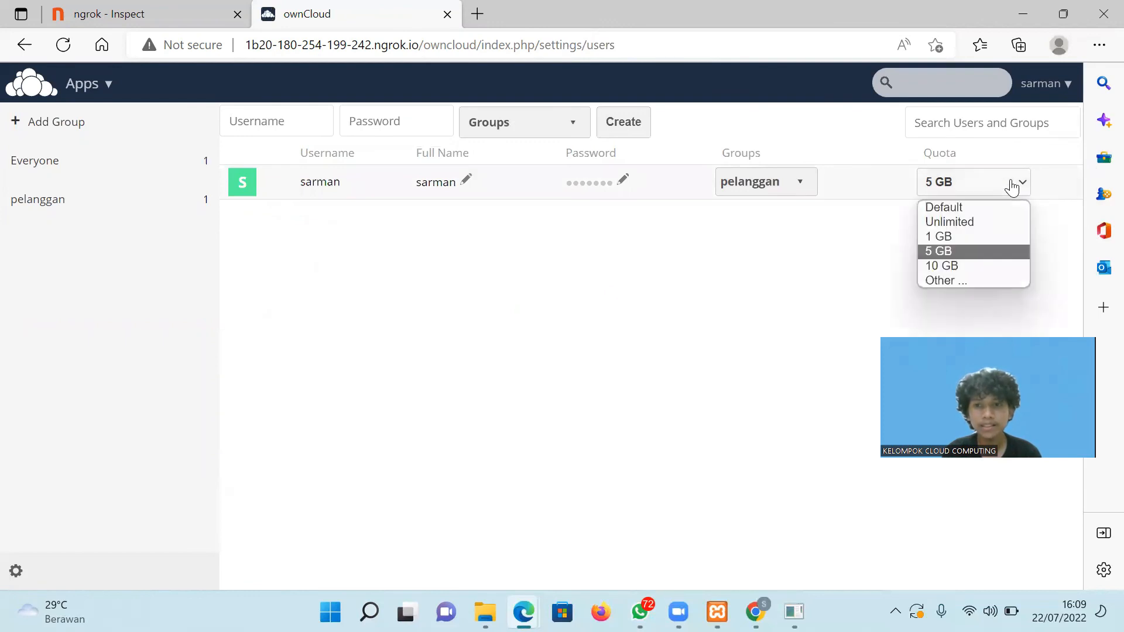
click(1013, 187)
Switch between the Everyone and pelanggan groups to view the pelanggan user, then reopen the account menu.
click(166, 158)
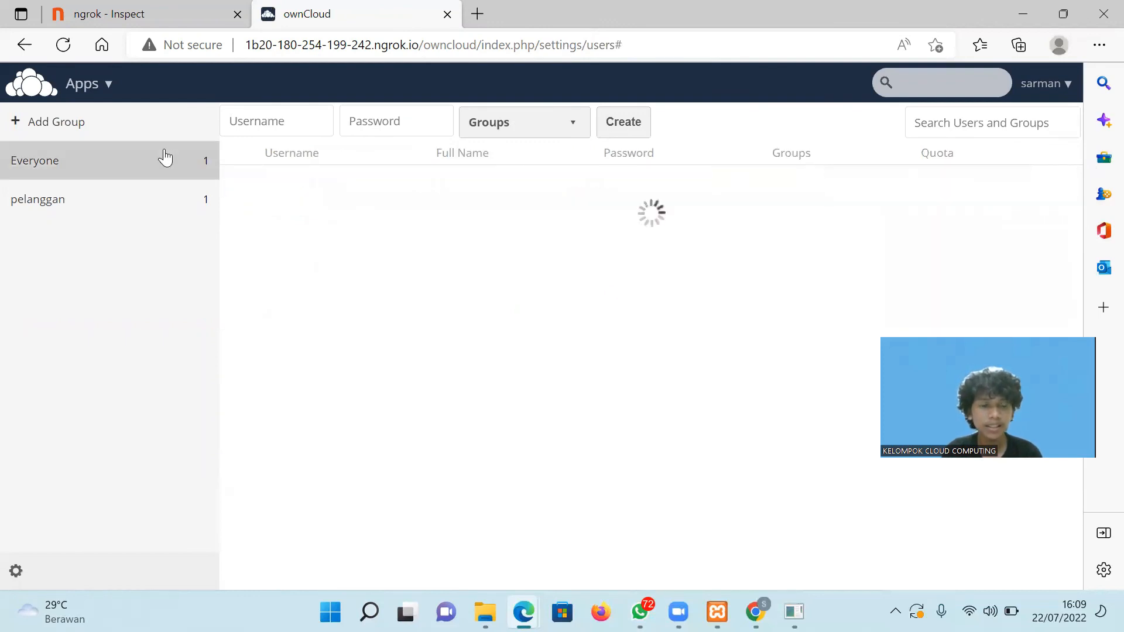
click(154, 201)
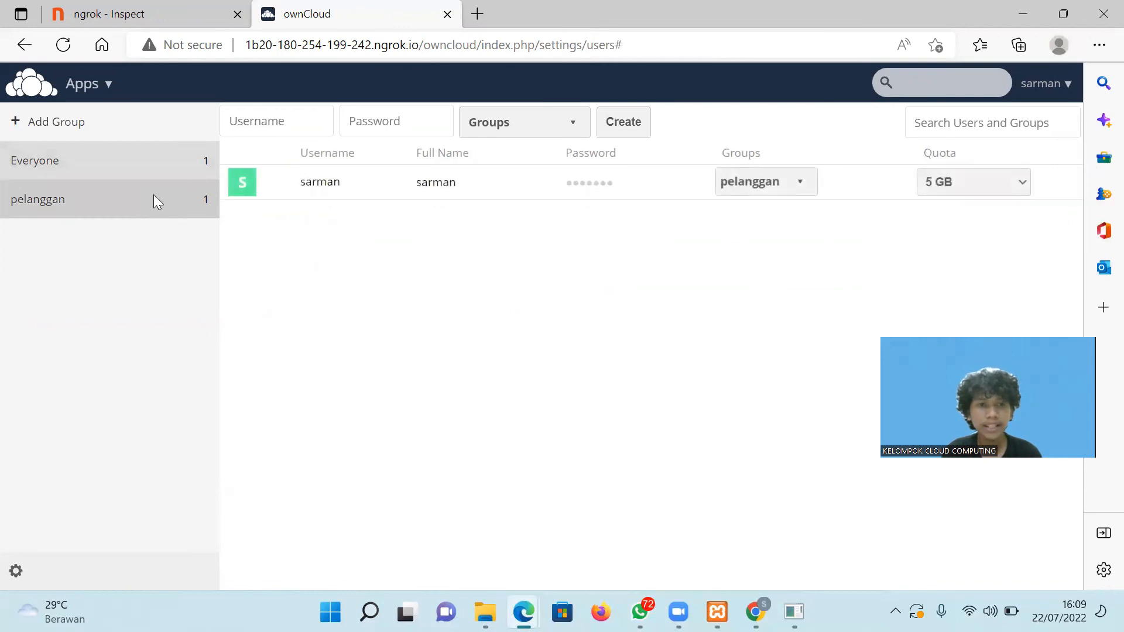
click(155, 200)
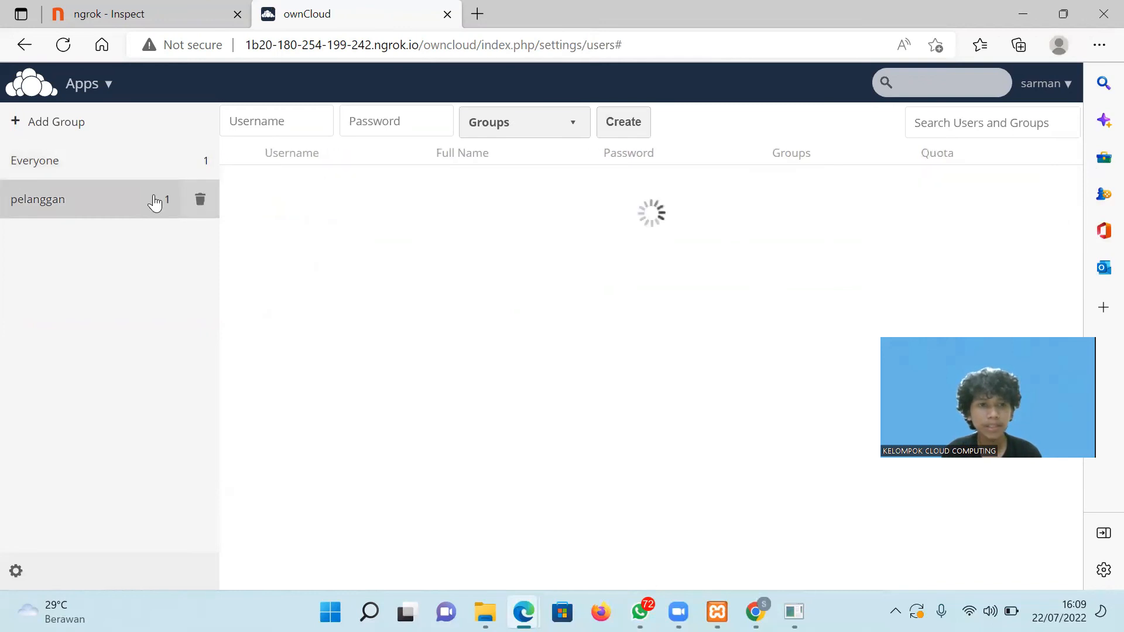
click(116, 168)
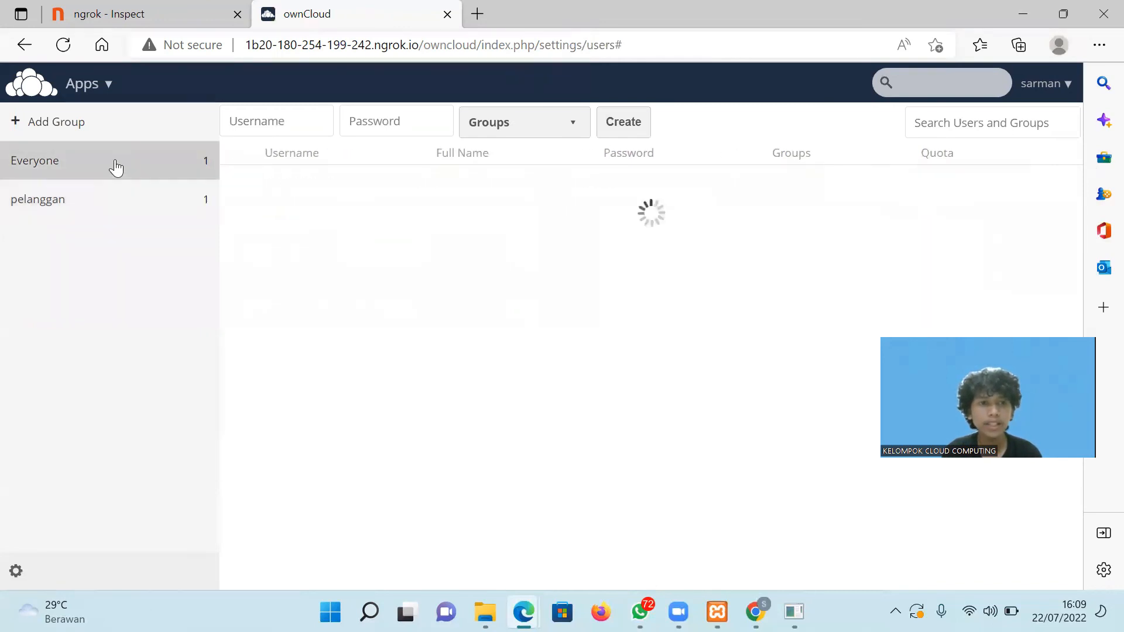
click(116, 201)
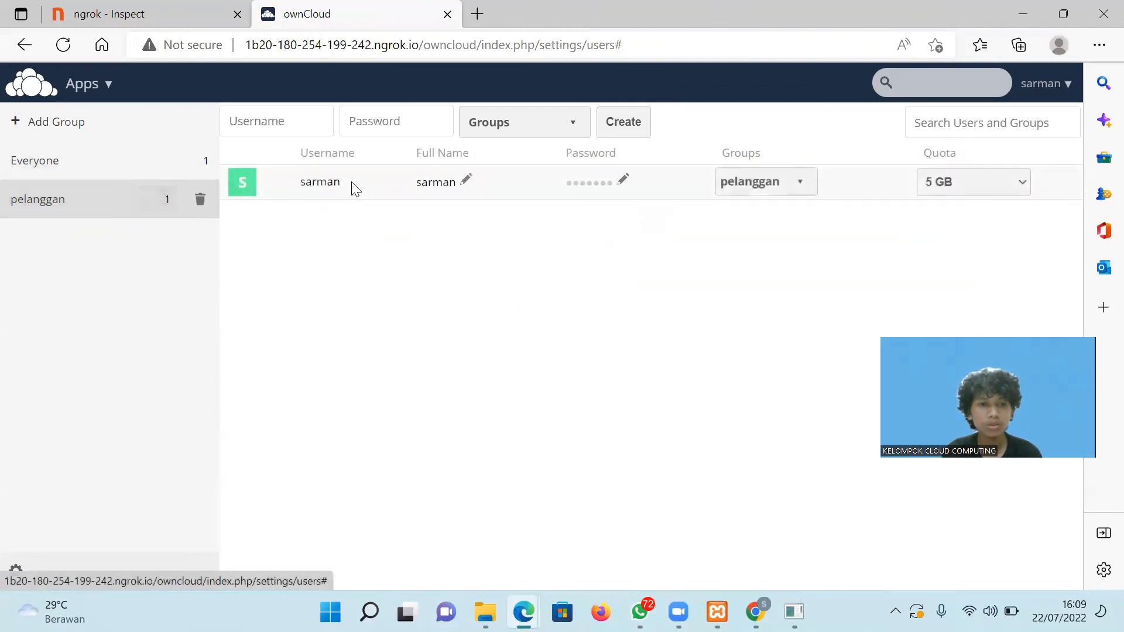
click(1042, 84)
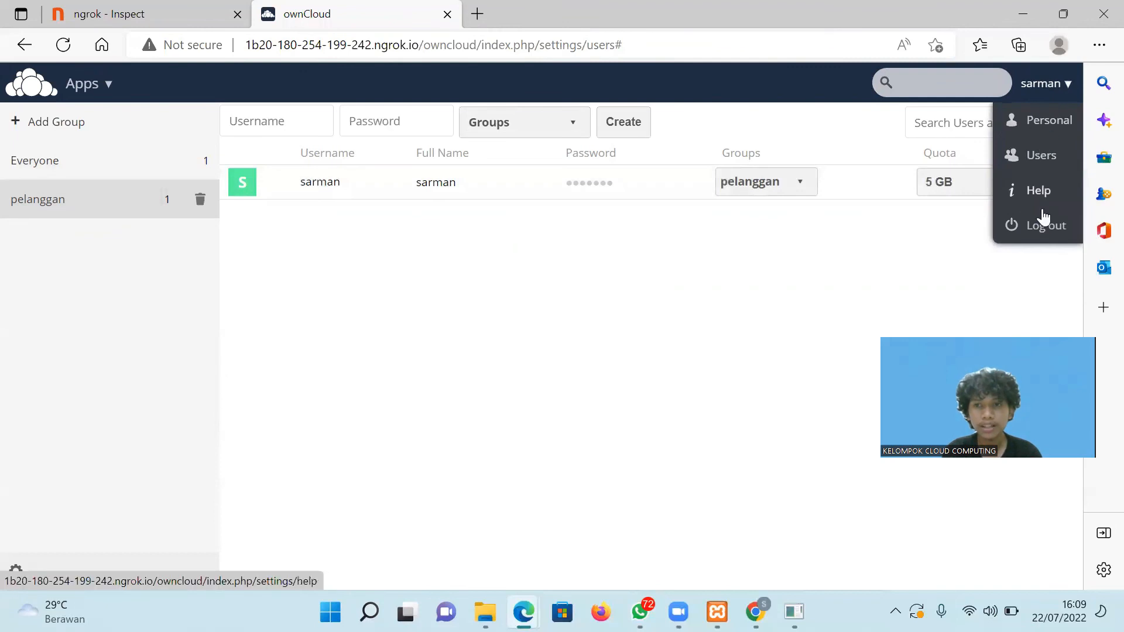
click(885, 244)
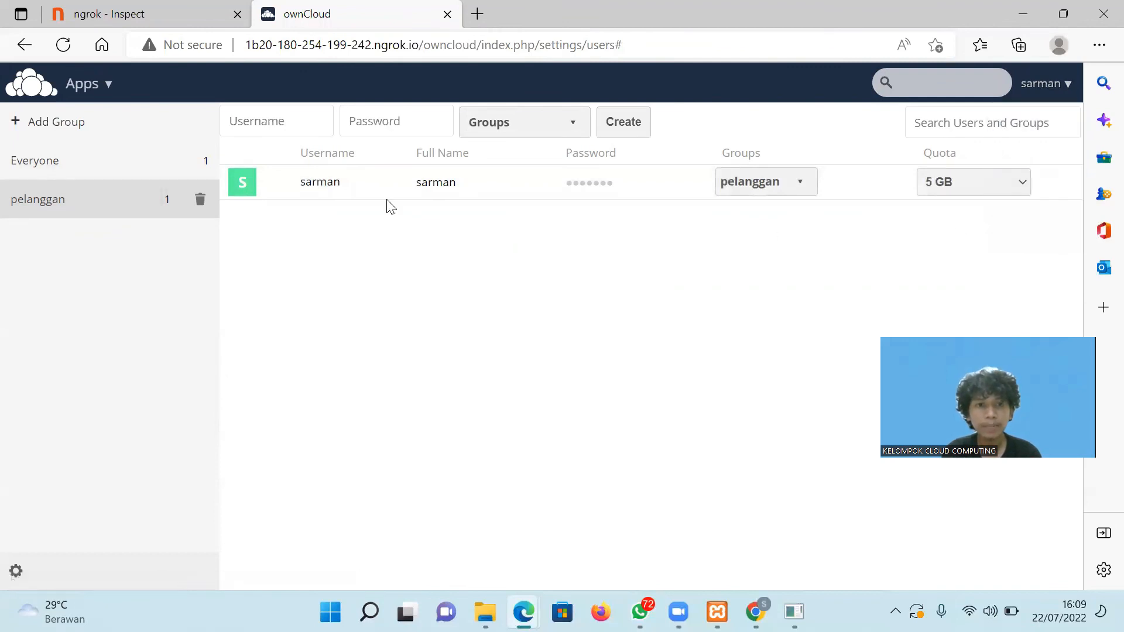
click(1050, 90)
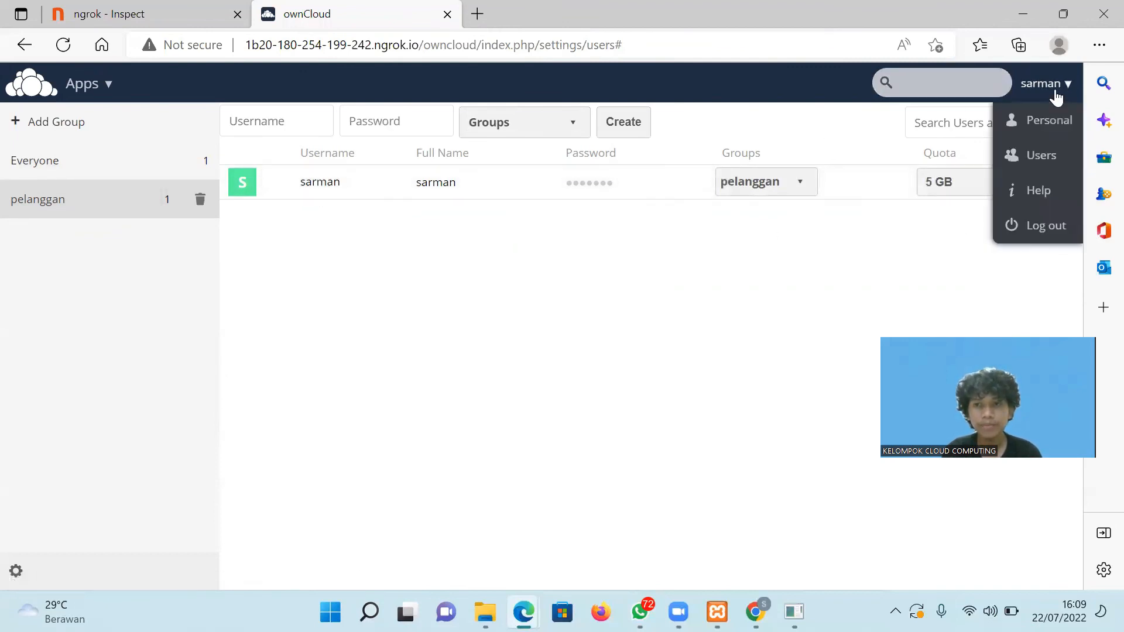
Log out, then sign in with the admin account's username and password.
click(1054, 230)
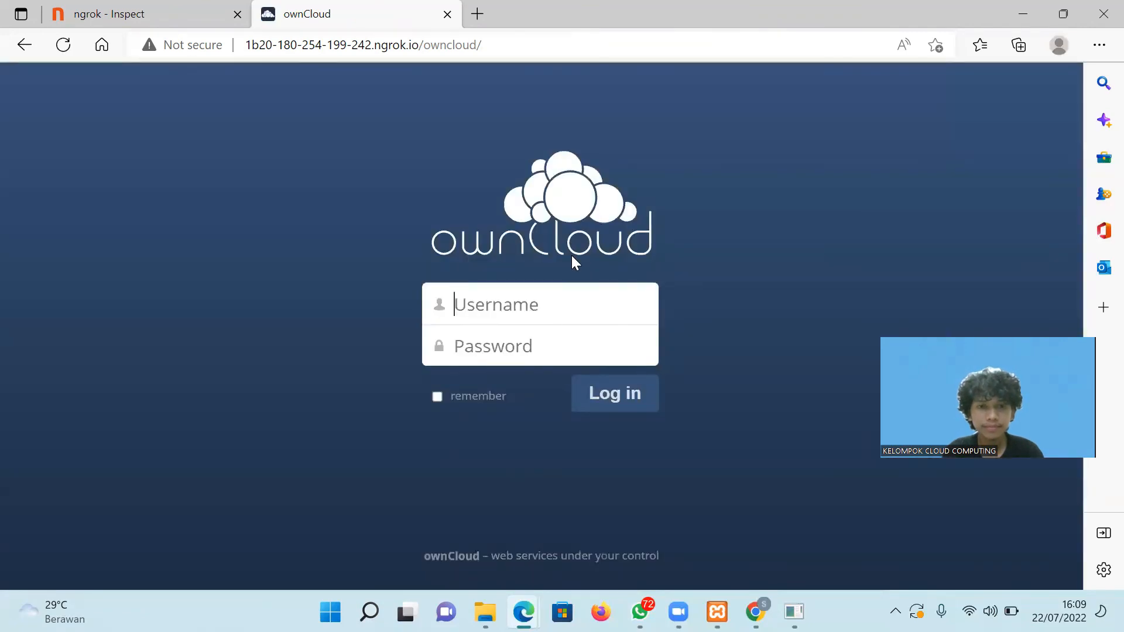
text(bayu ais)
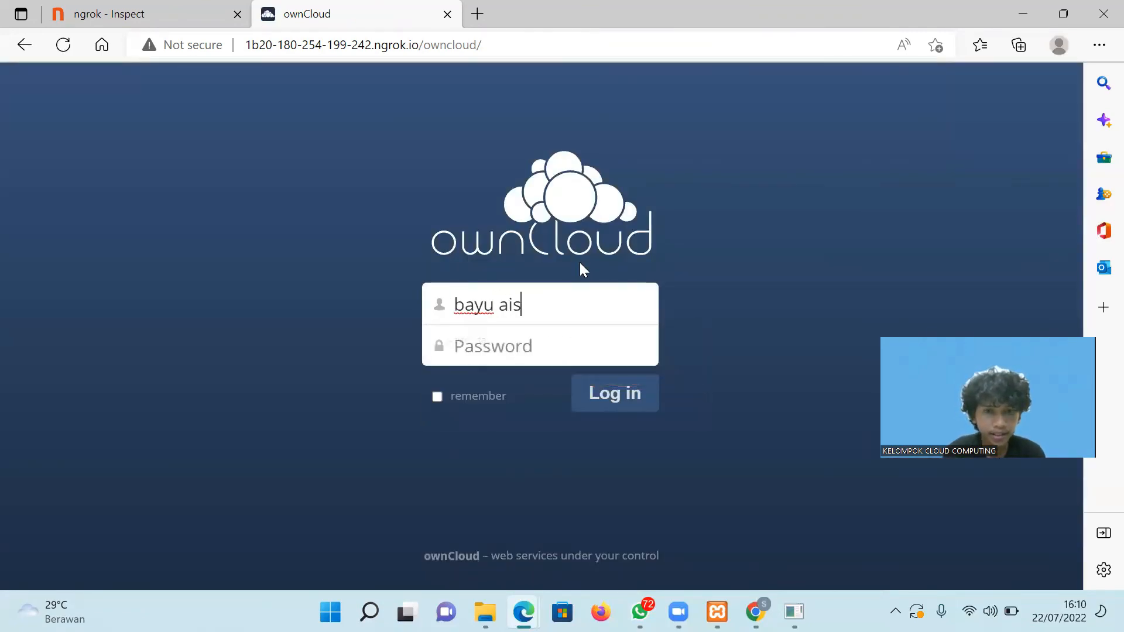
key(BackSpace)
text(dil)
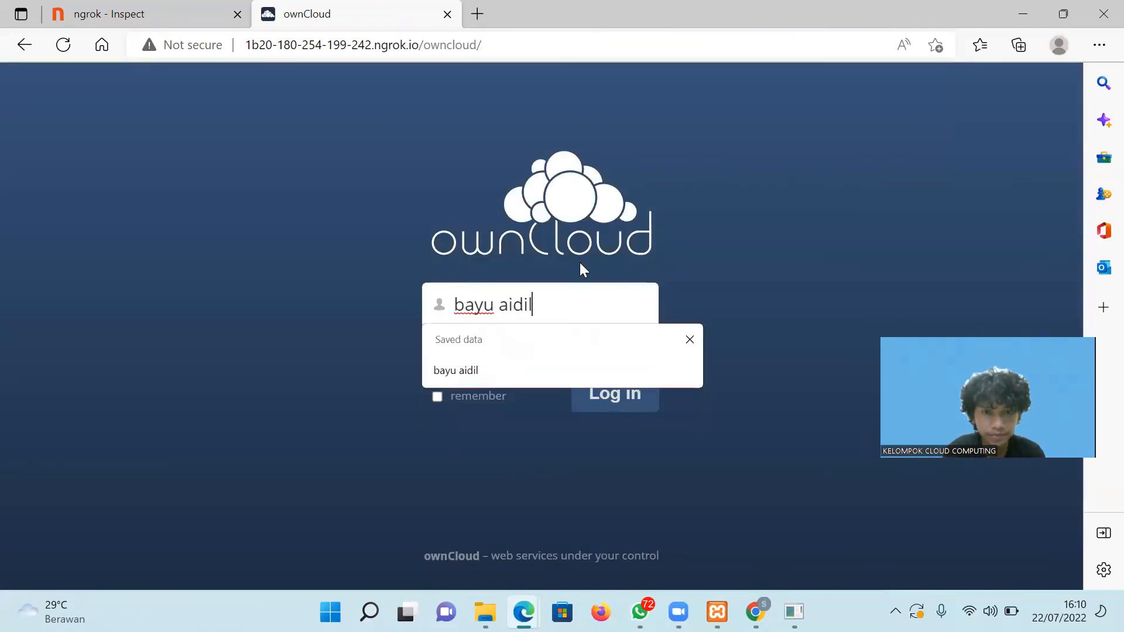
click(534, 342)
text(•••••)
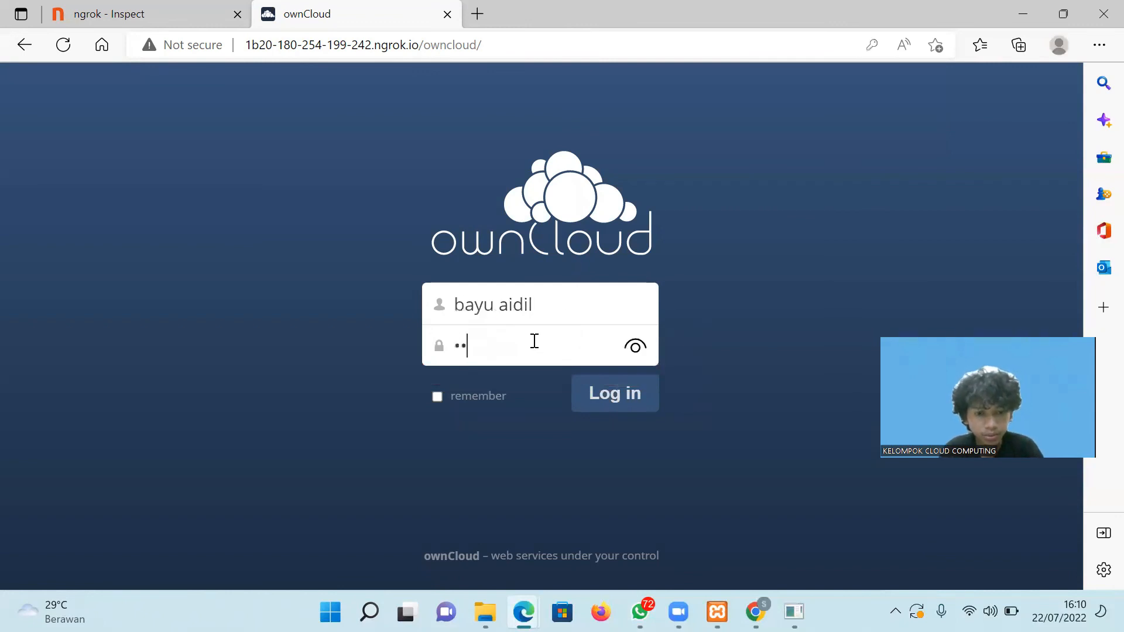
click(605, 396)
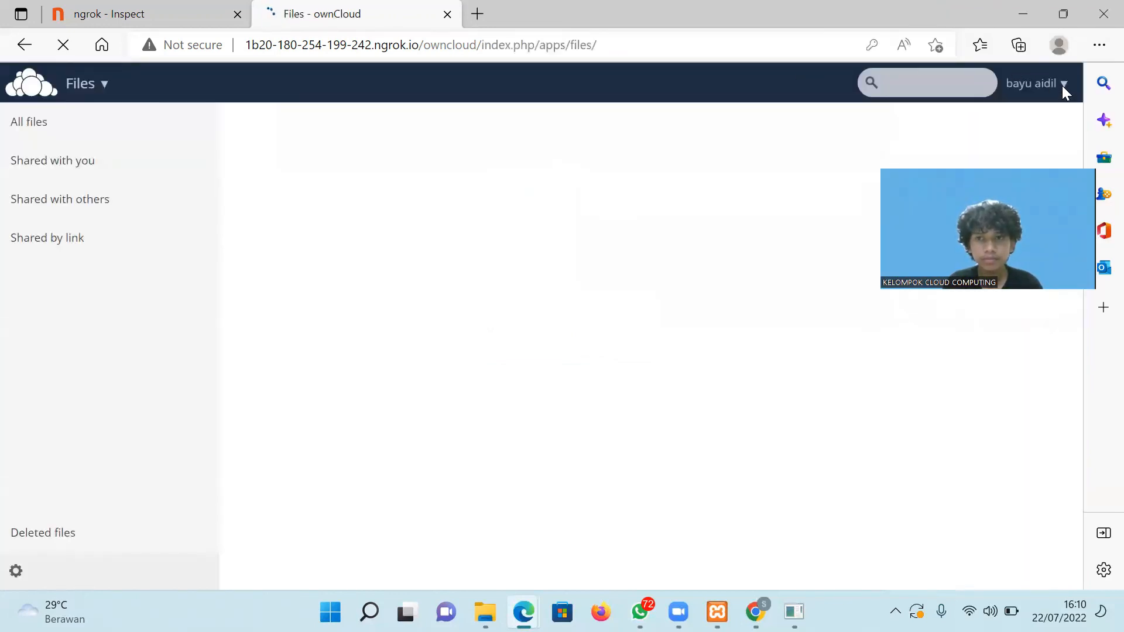
On the admin account, open the account menu, dismiss the save-password prompt, and select then deselect the address bar.
click(1083, 85)
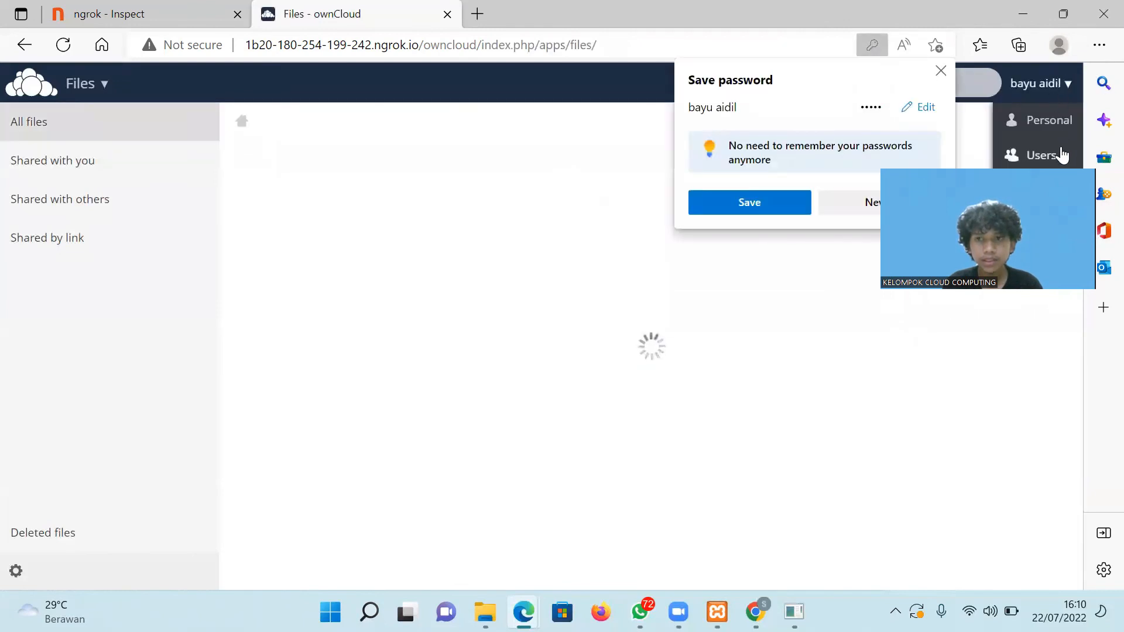
click(941, 70)
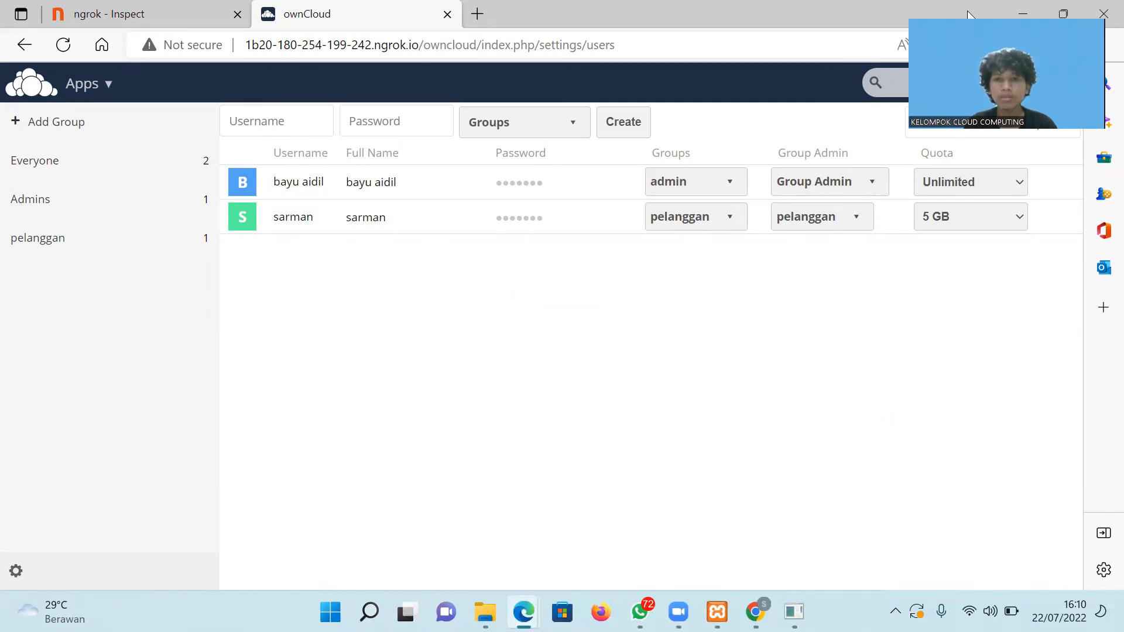
click(712, 56)
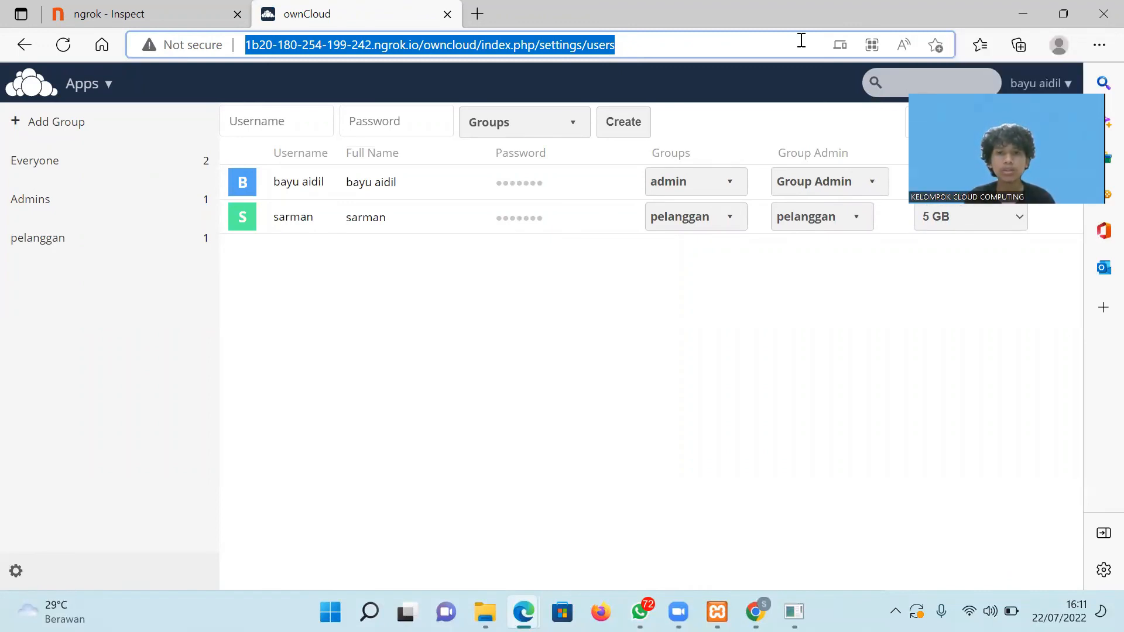
click(949, 49)
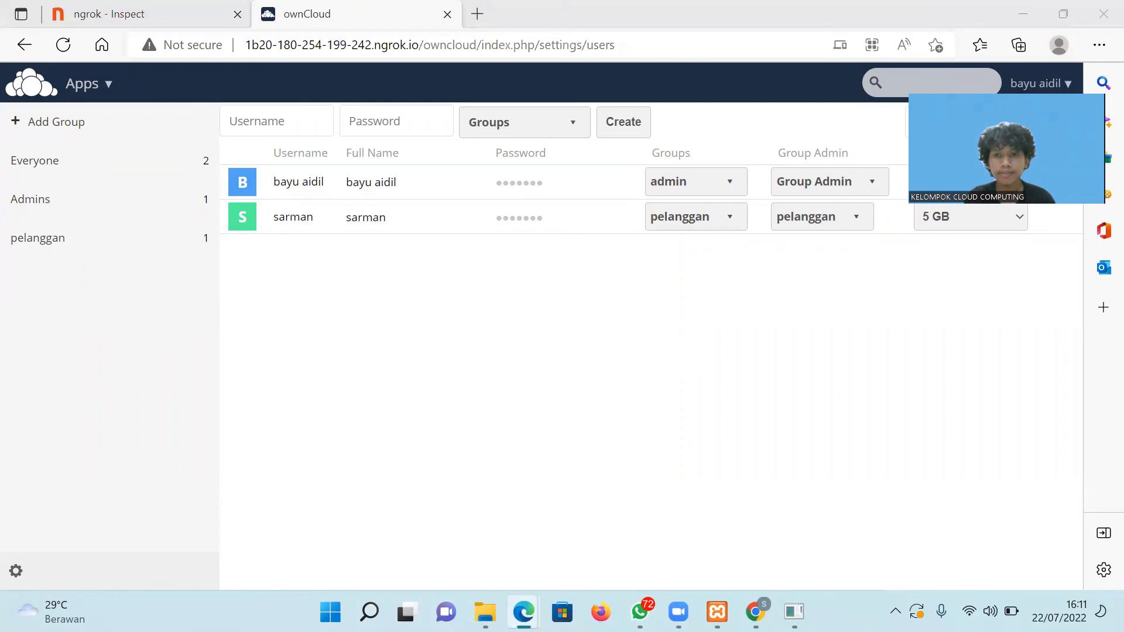